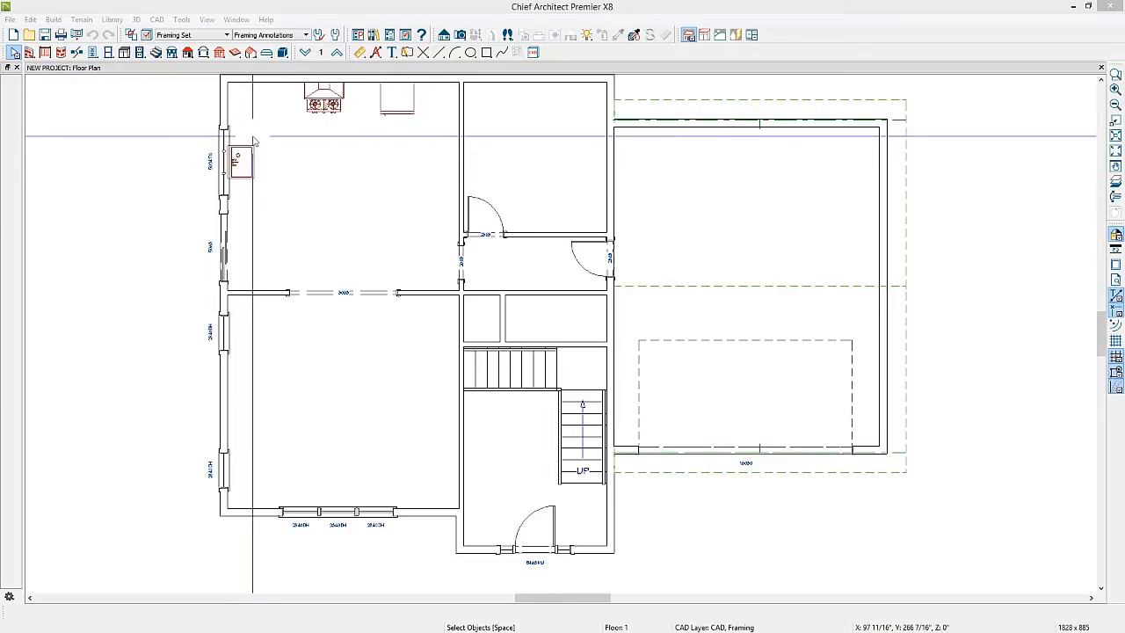
Open the layer display options for the Framing Set and turn off display of the Fixtures, Interior layer
{"action": "left_click", "coordinate": [147, 36]}
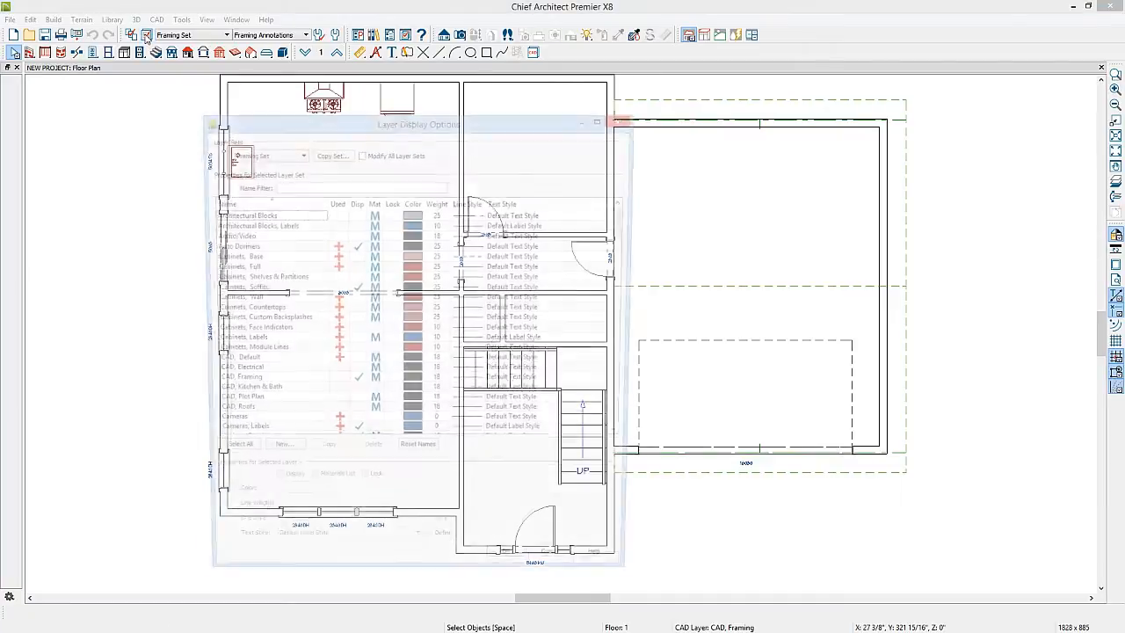
{"action": "left_click", "coordinate": [250, 279]}
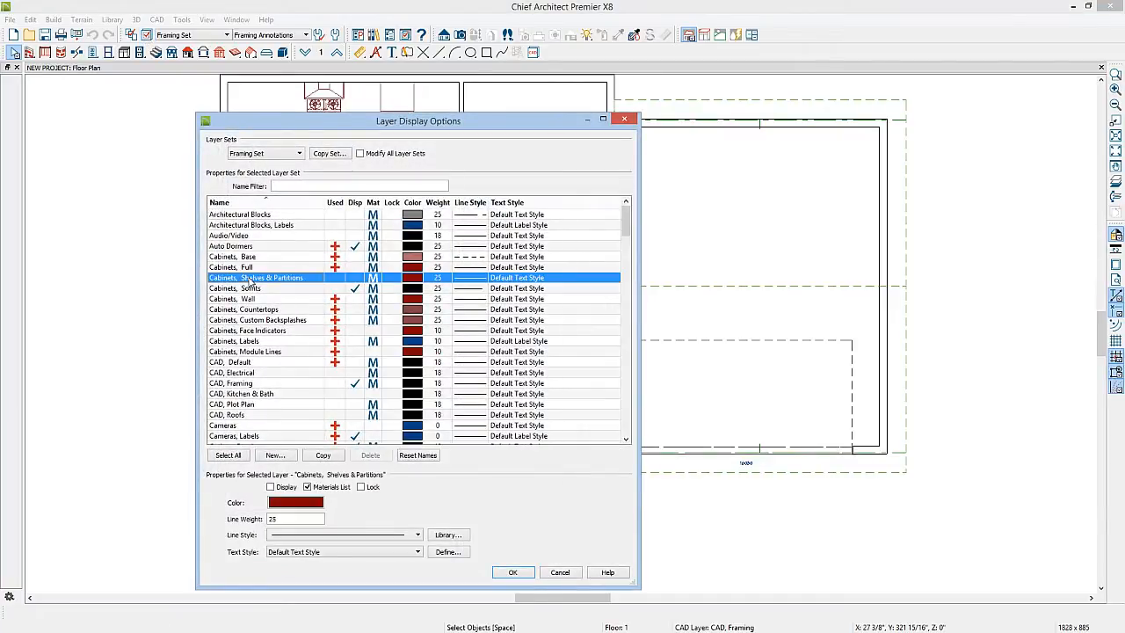
{"action": "key", "text": "f"}
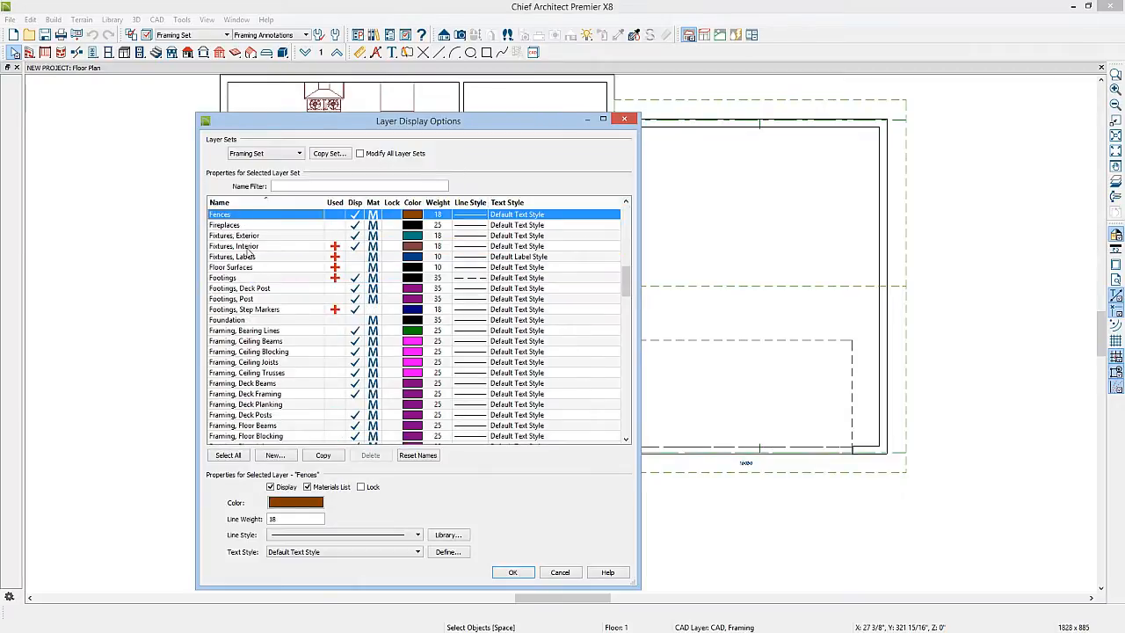
{"action": "left_click", "coordinate": [355, 246]}
{"action": "left_click", "coordinate": [245, 267]}
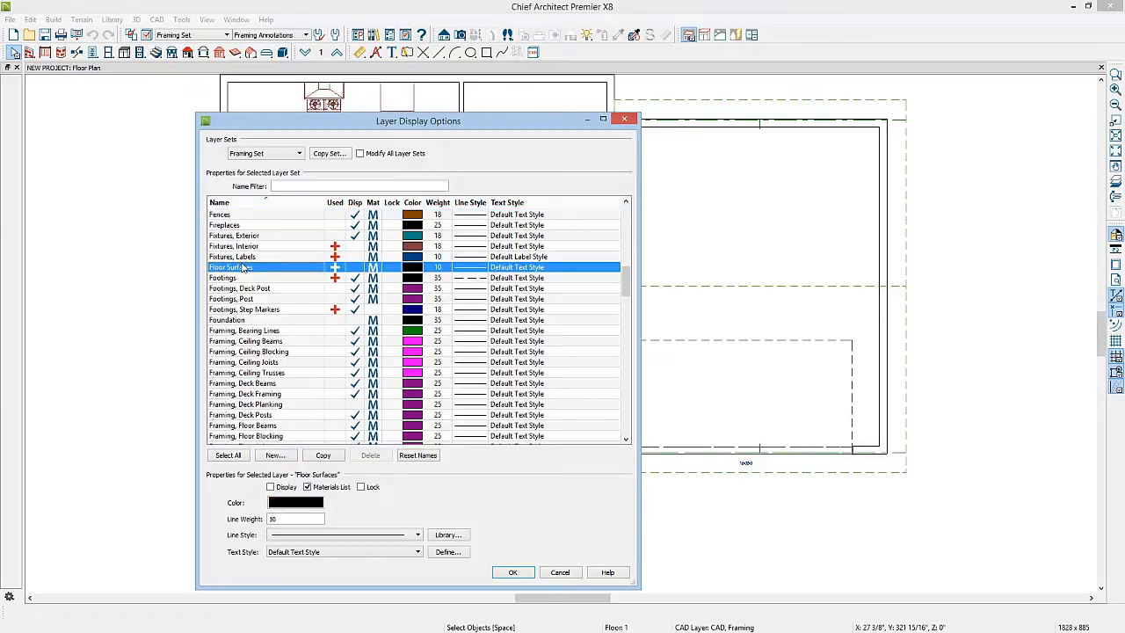
Turn off display of the Windows, Labels and Doors, Labels layers and apply the layer settings
{"action": "key", "text": "w"}
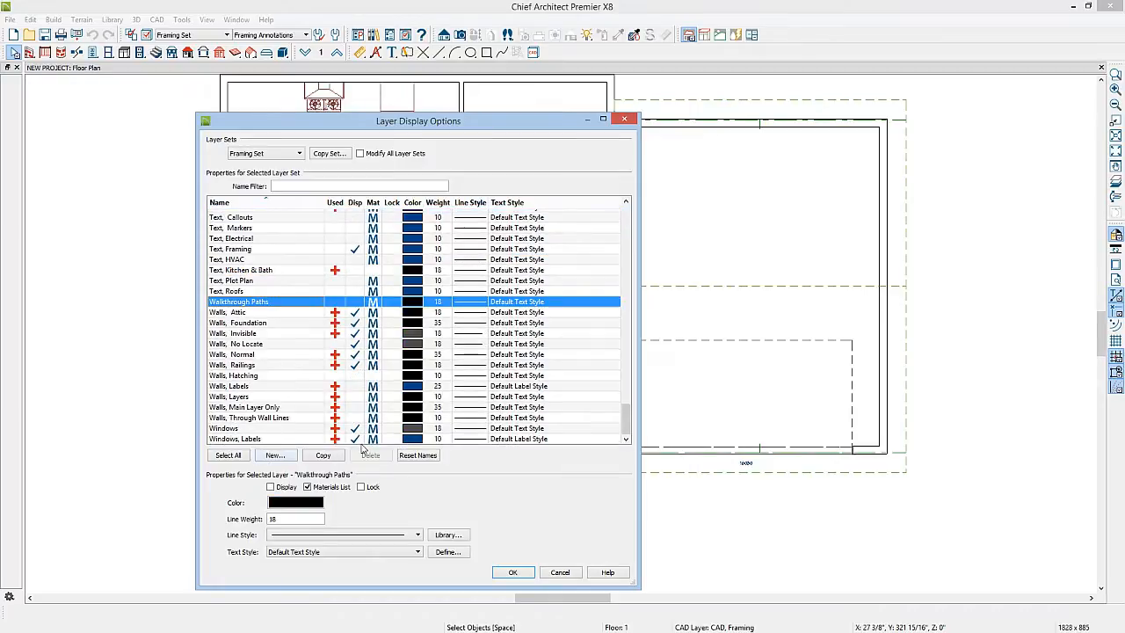
{"action": "left_click", "coordinate": [355, 441]}
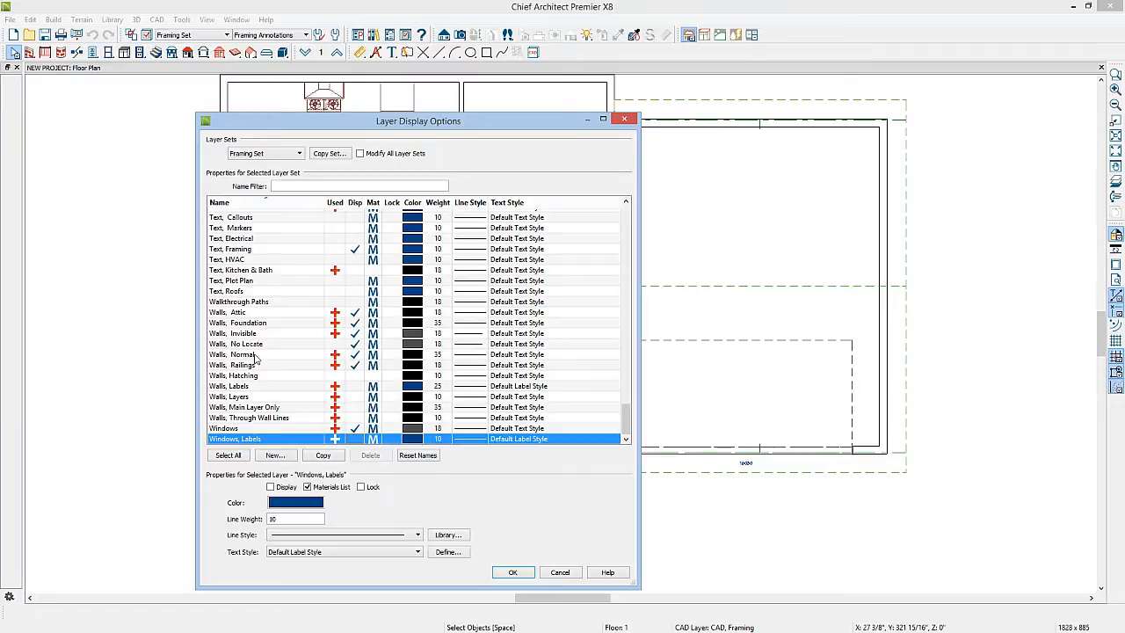
{"action": "key", "text": "d"}
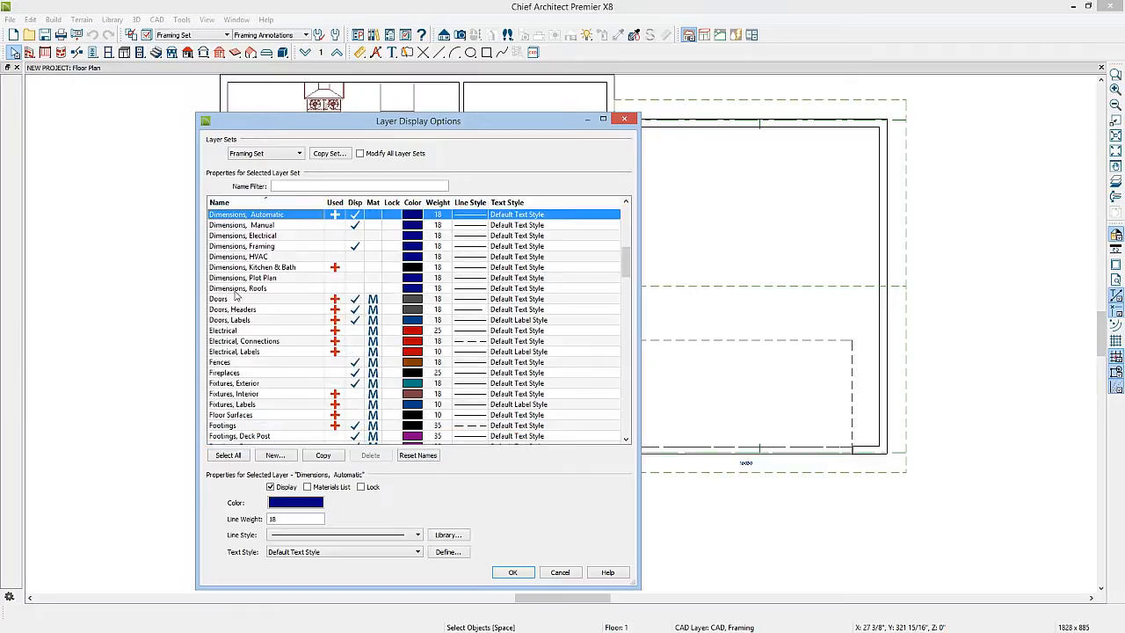
{"action": "left_click", "coordinate": [357, 320]}
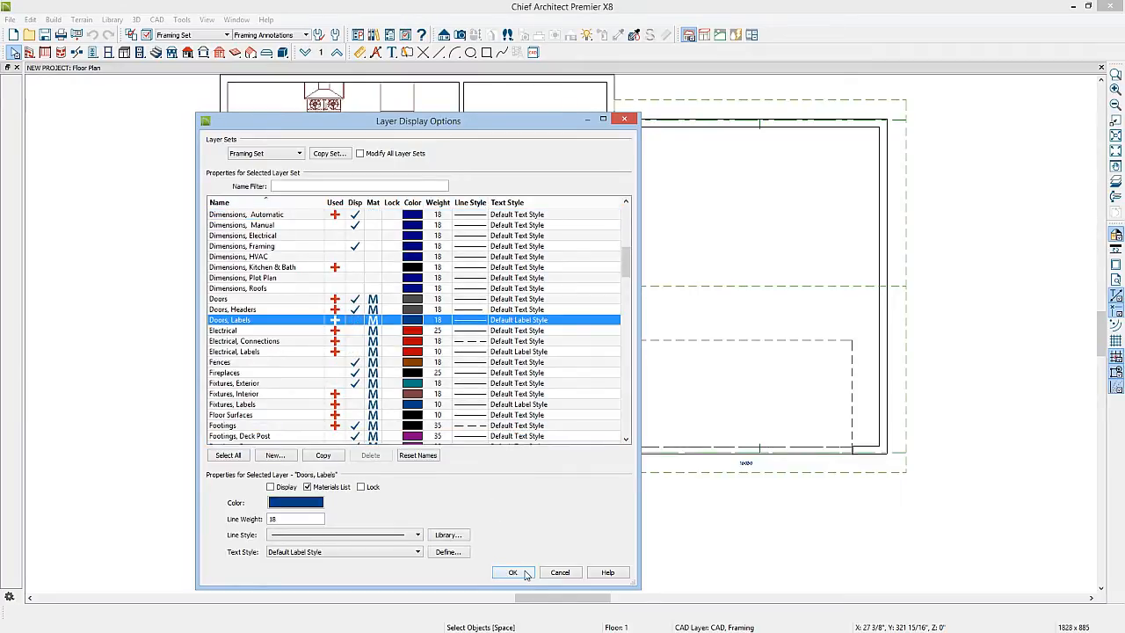
{"action": "left_click", "coordinate": [514, 572]}
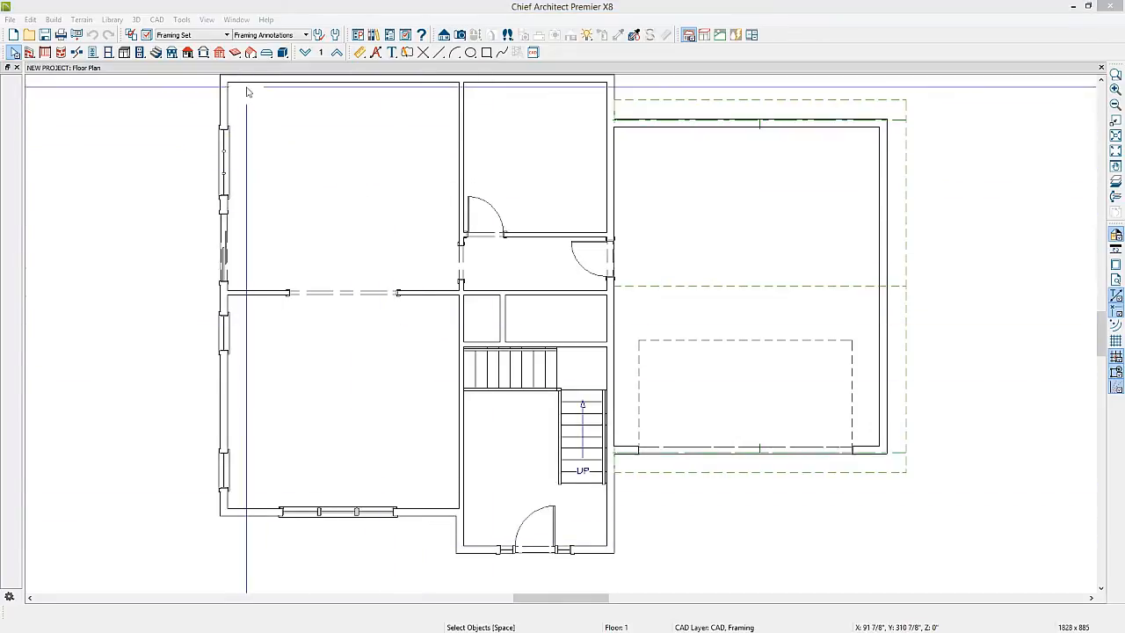
Open Build Framing and review its Foundation, 1st, 2nd, Wall and Roof panels, then close it unchanged
{"action": "left_click", "coordinate": [220, 53]}
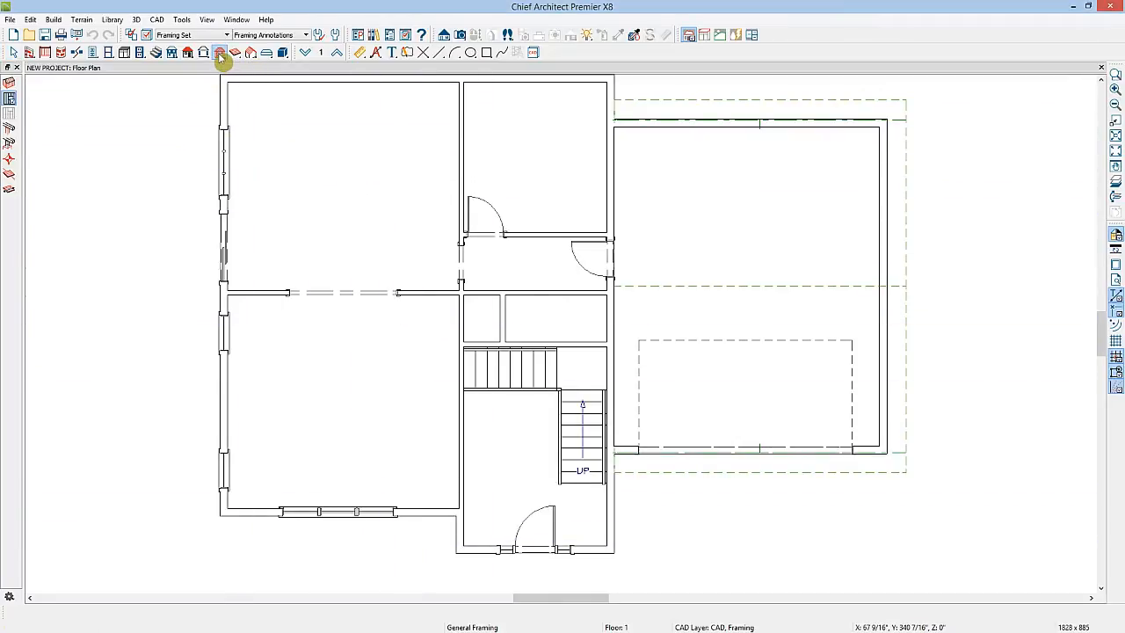
{"action": "left_click", "coordinate": [9, 84]}
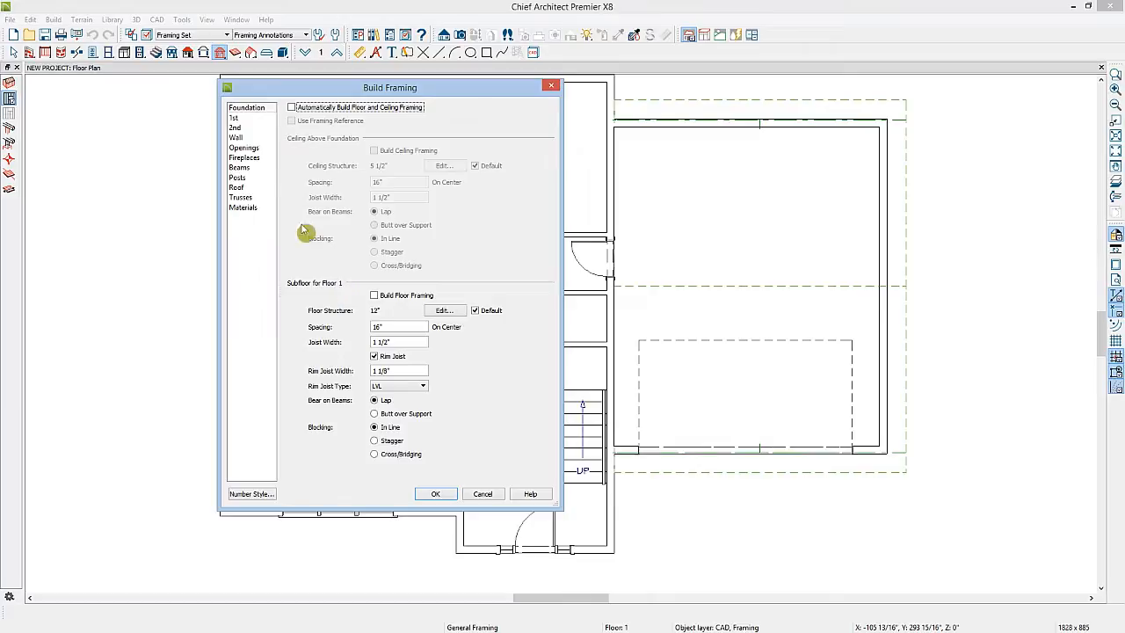
{"action": "left_click", "coordinate": [243, 120]}
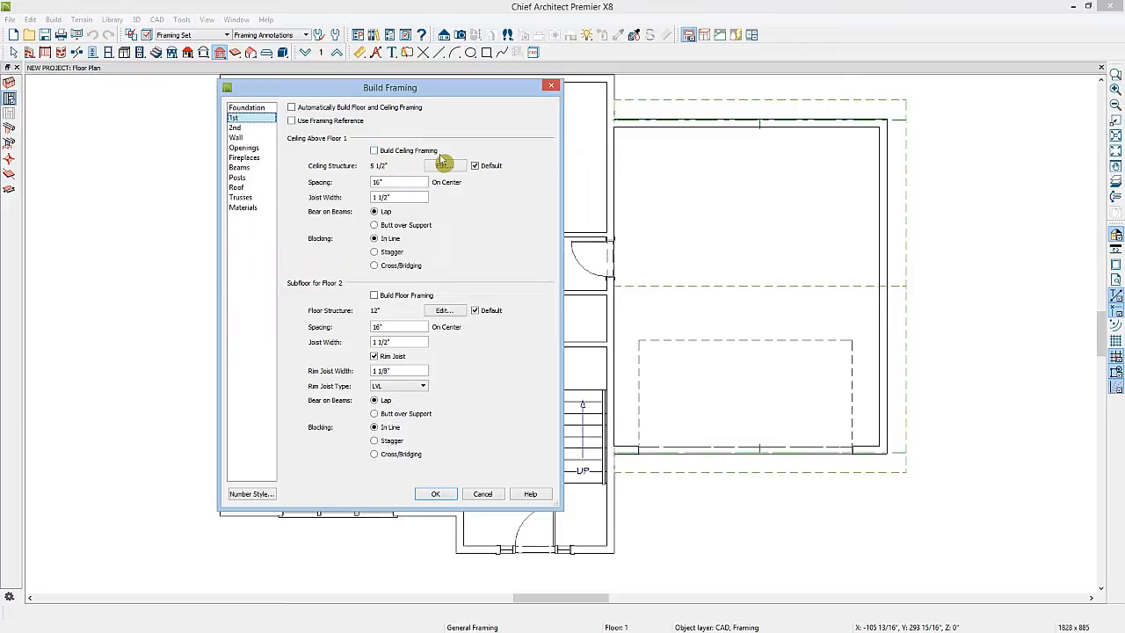
{"action": "left_click", "coordinate": [235, 127]}
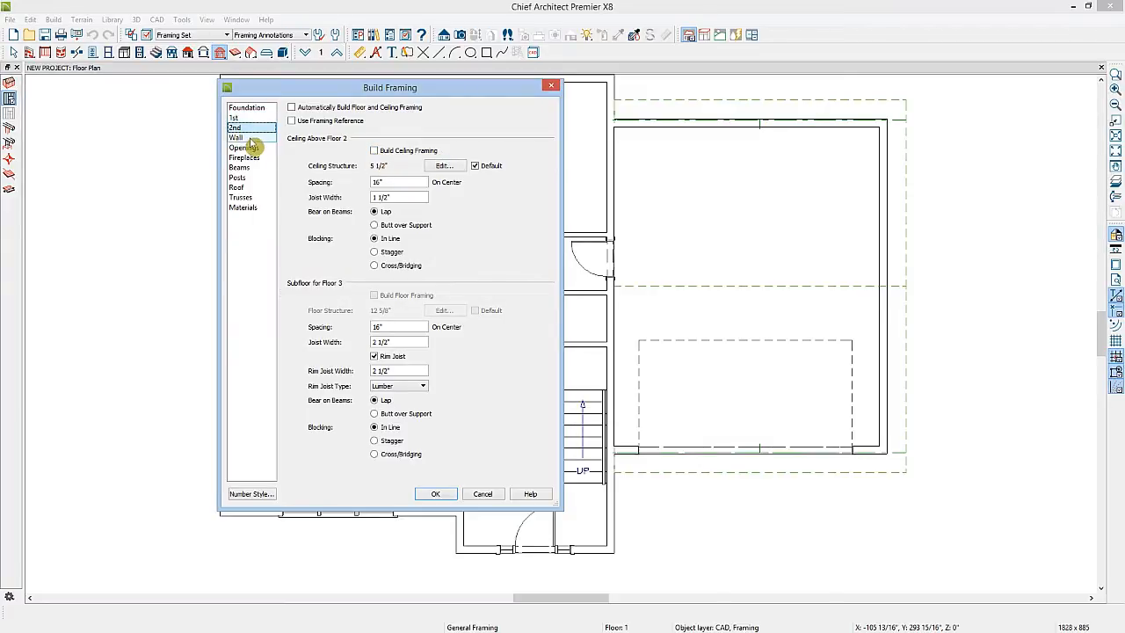
{"action": "left_click", "coordinate": [238, 137]}
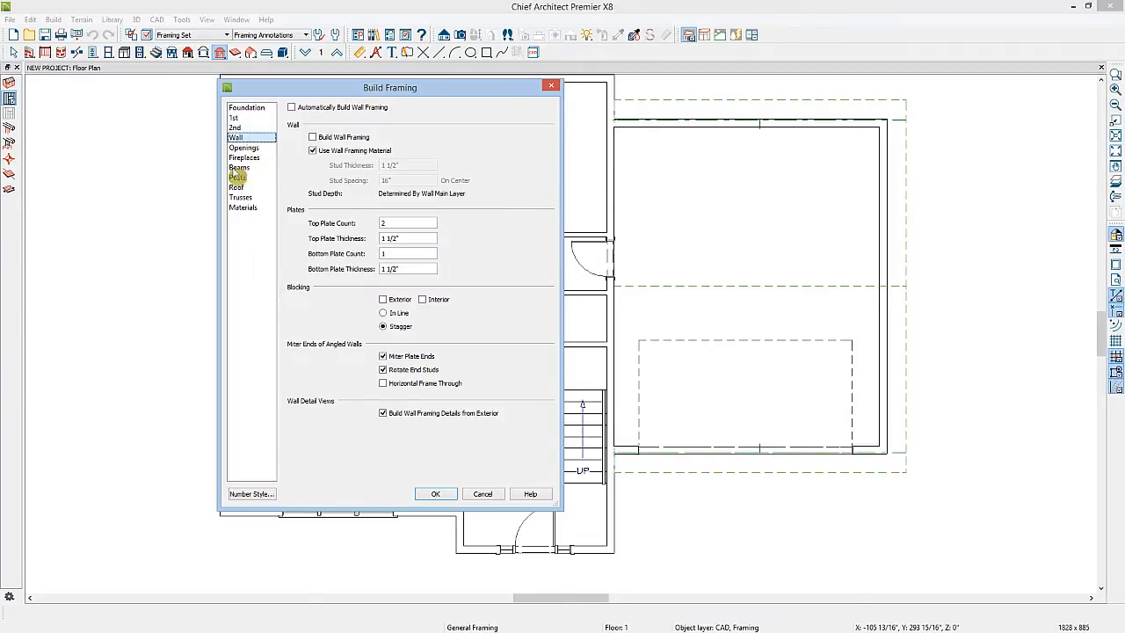
{"action": "left_click", "coordinate": [237, 188]}
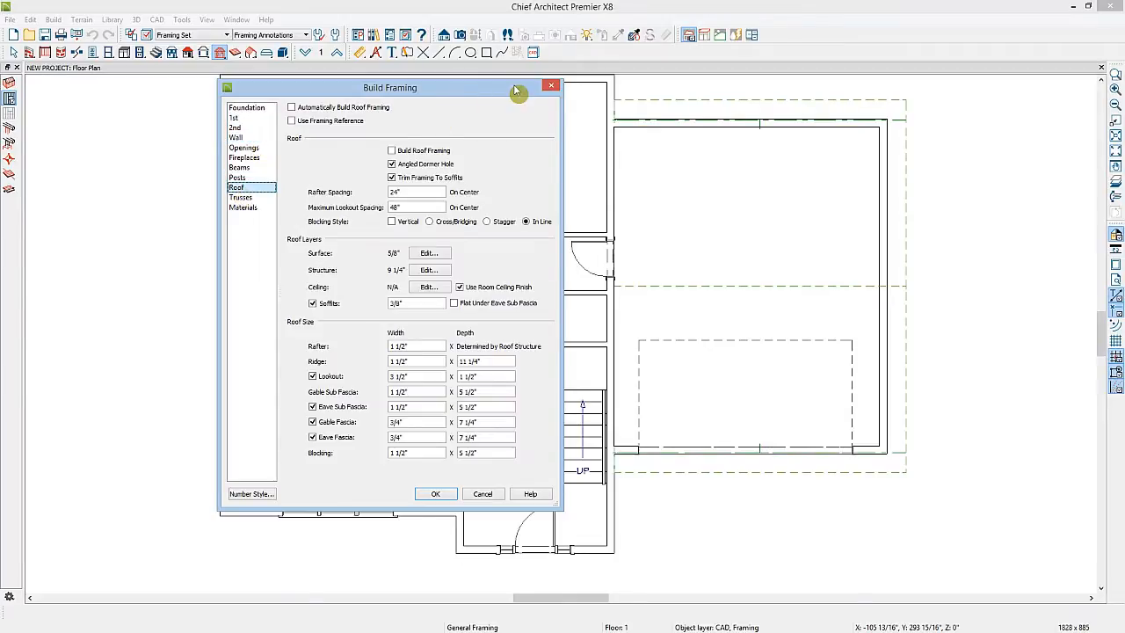
{"action": "left_click", "coordinate": [551, 85]}
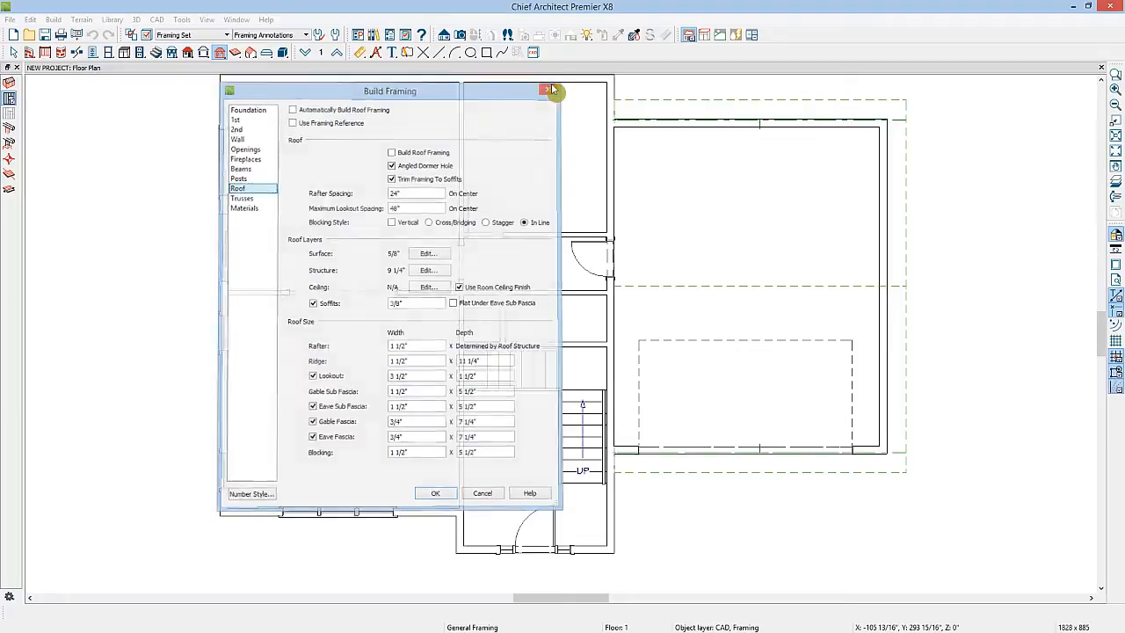
Open the Framing defaults from the plan's default settings and close them without changes
{"action": "left_click", "coordinate": [337, 37]}
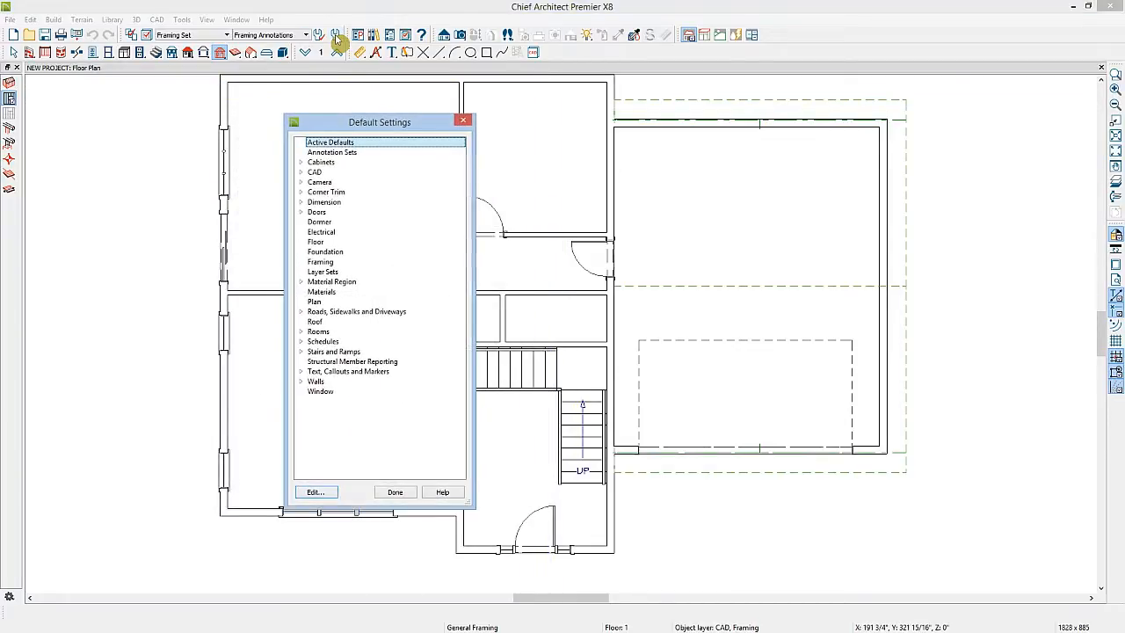
{"action": "double_click", "coordinate": [325, 263]}
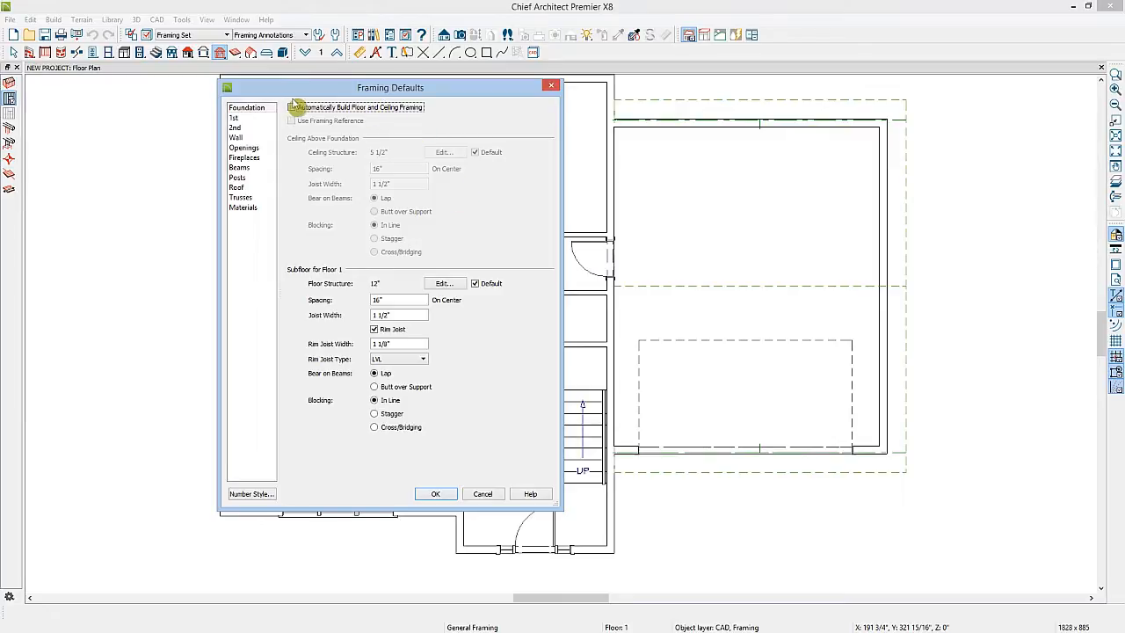
{"action": "left_click", "coordinate": [550, 87]}
{"action": "left_click", "coordinate": [405, 491]}
Inspect the selected wall's specification and its wall type layer definitions, then close both dialogs
{"action": "key", "text": "space"}
{"action": "left_click", "coordinate": [608, 199]}
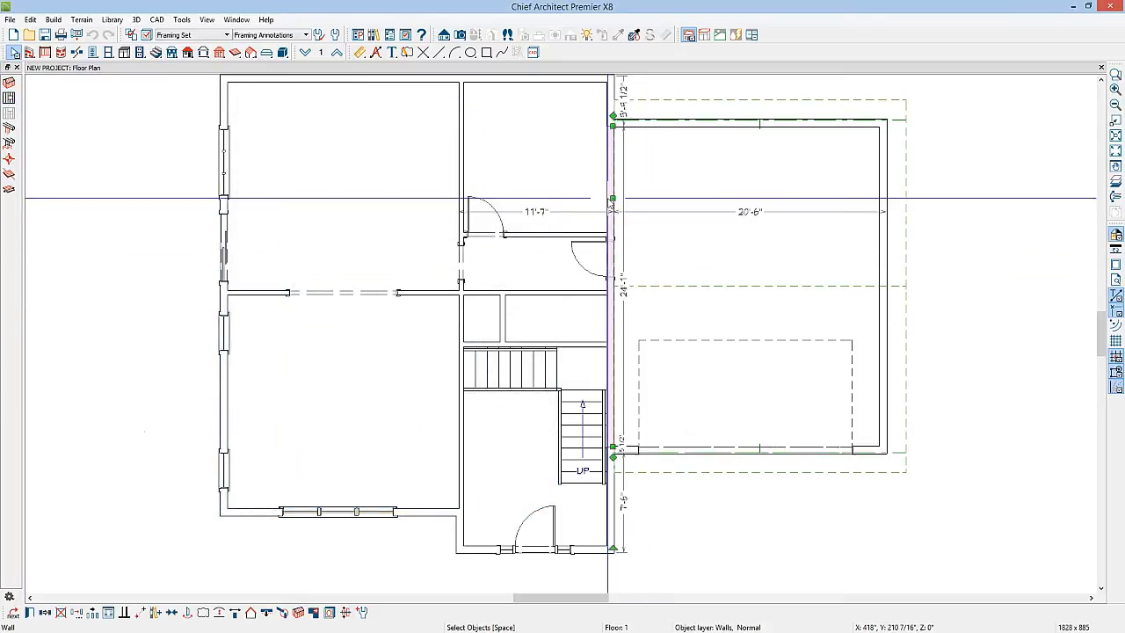
{"action": "double_click", "coordinate": [610, 198]}
{"action": "left_click", "coordinate": [497, 185]}
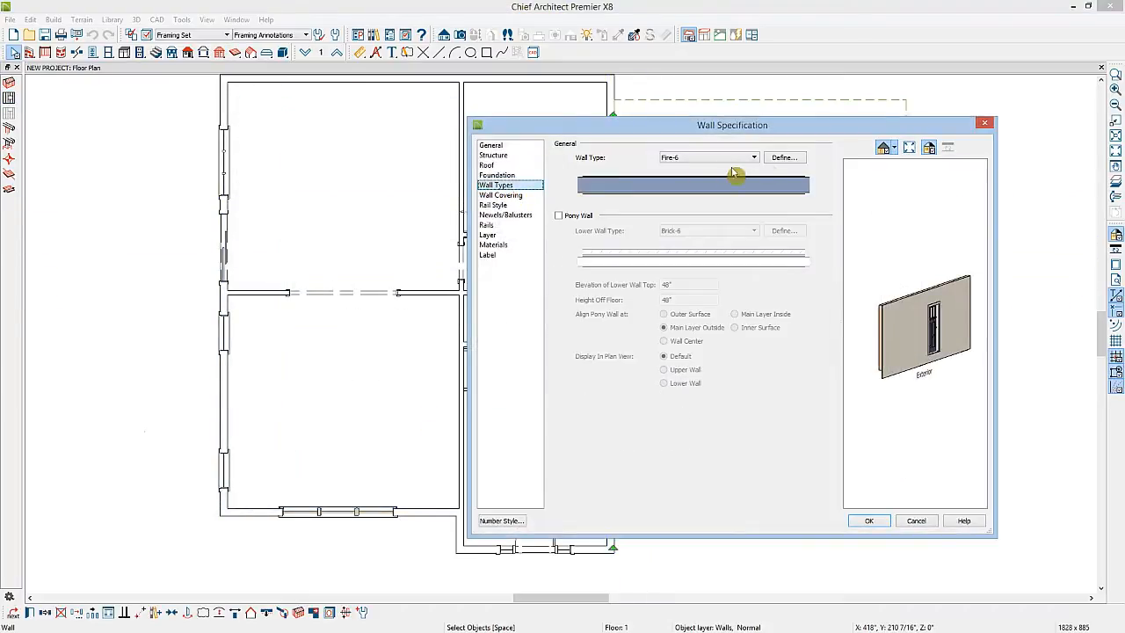
{"action": "left_click", "coordinate": [782, 158]}
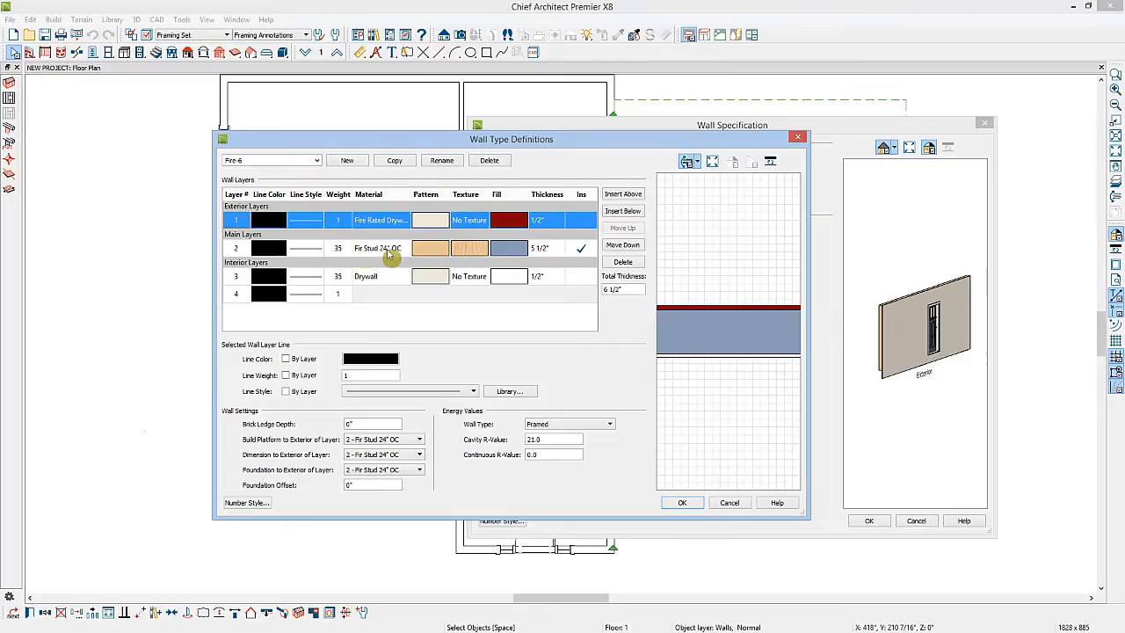
{"action": "left_click", "coordinate": [682, 503]}
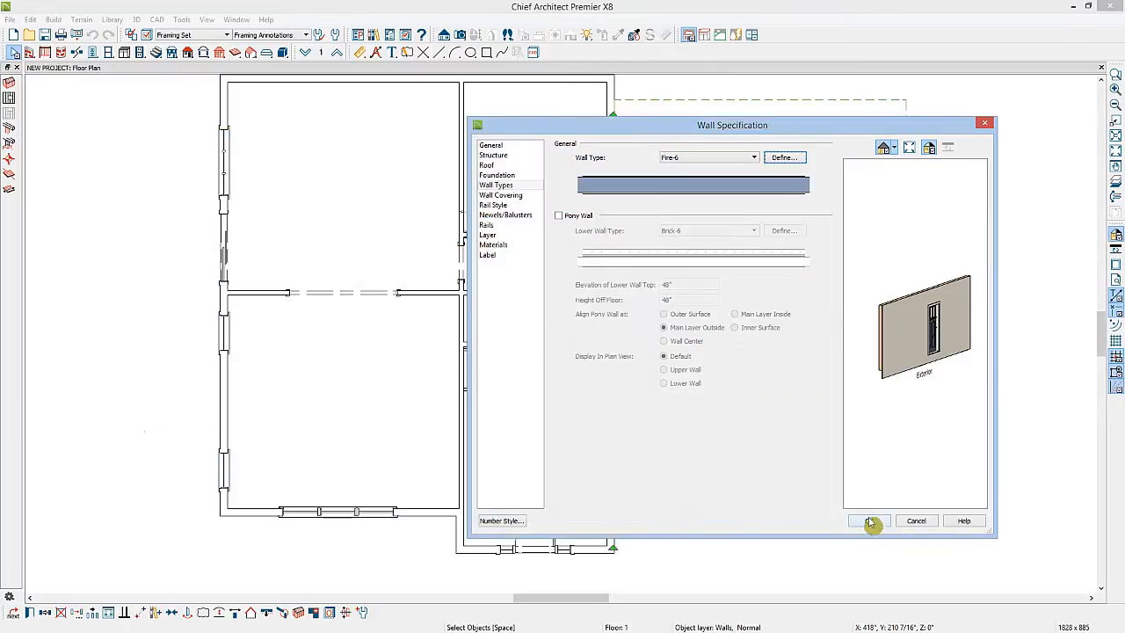
{"action": "left_click", "coordinate": [868, 520]}
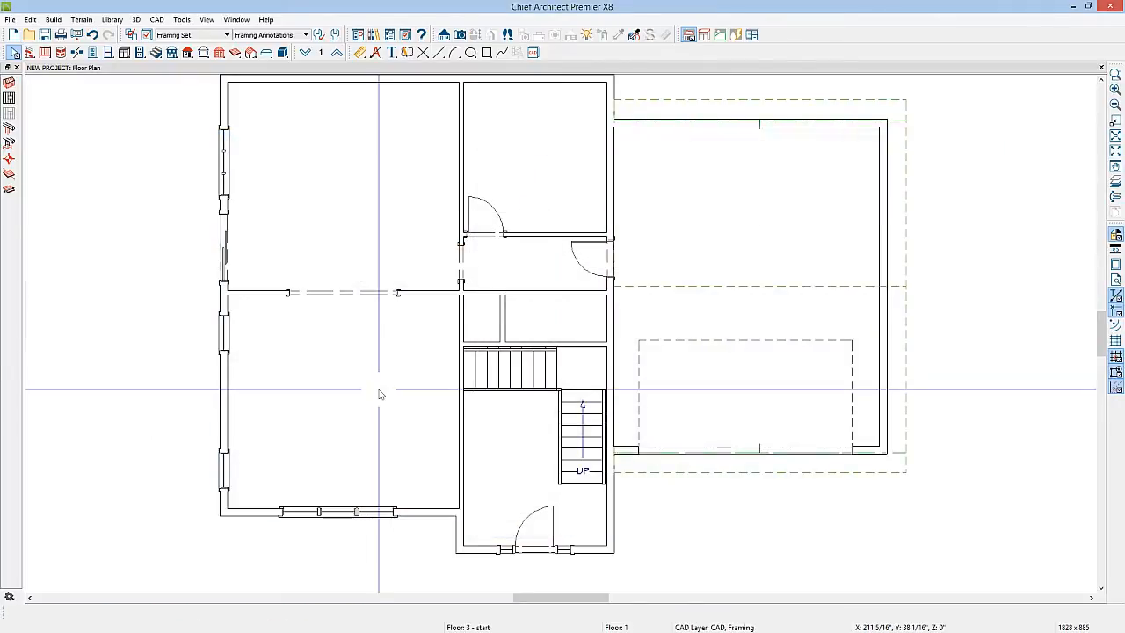
Inspect the floor and ceiling structure definitions in the Normal Room defaults, then cancel out
{"action": "left_click", "coordinate": [336, 35]}
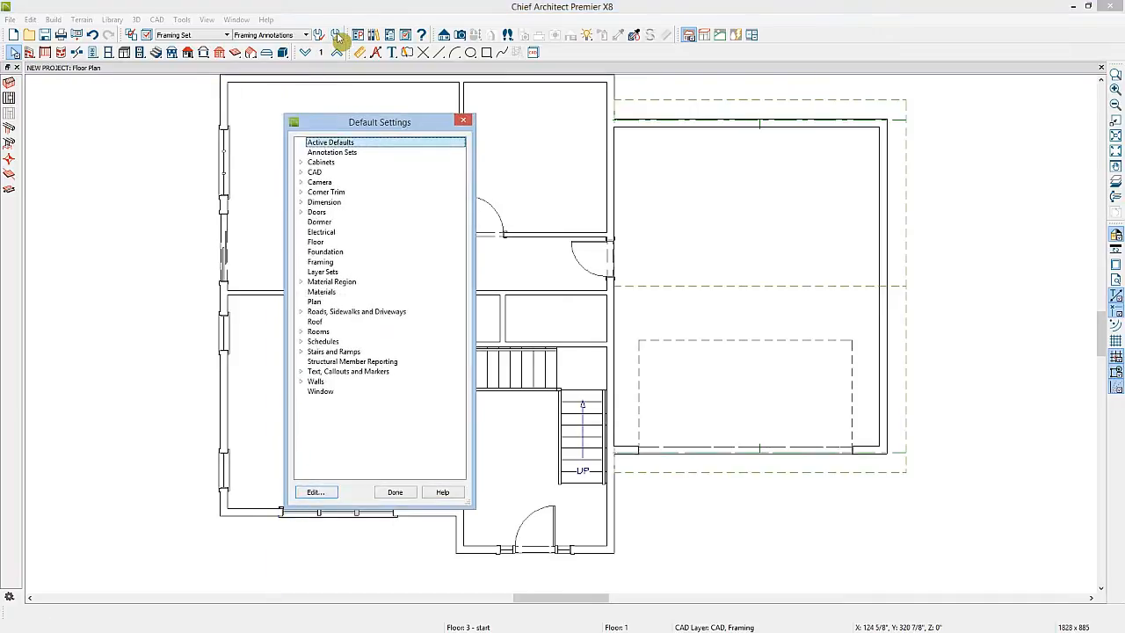
{"action": "left_click", "coordinate": [300, 332]}
{"action": "left_click", "coordinate": [336, 343]}
{"action": "double_click", "coordinate": [337, 345]}
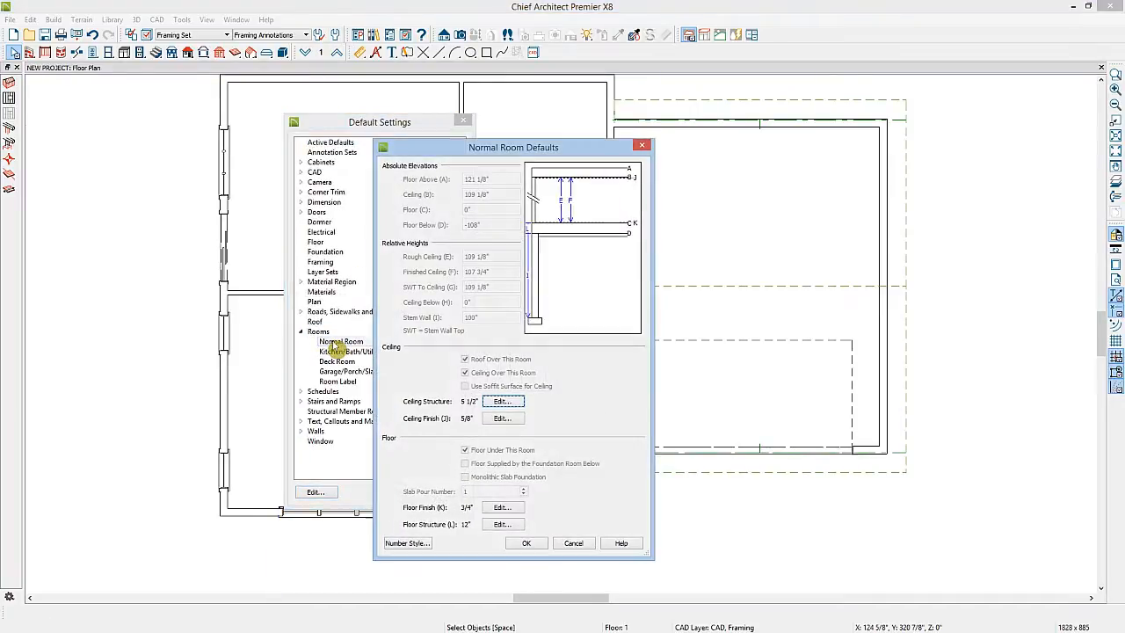
{"action": "left_click", "coordinate": [513, 525]}
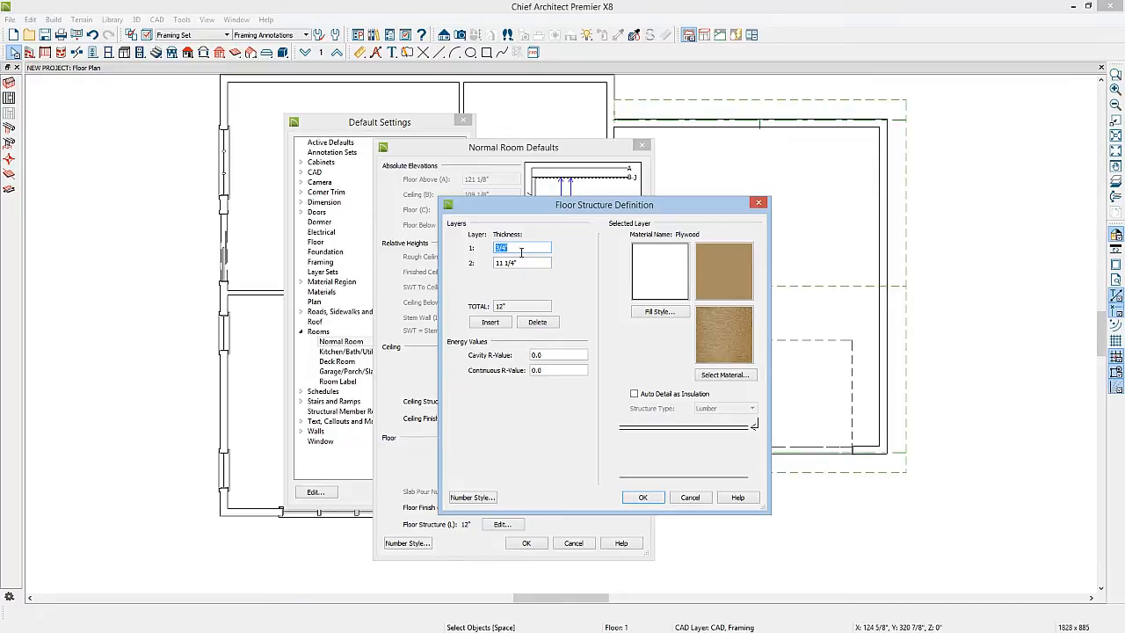
{"action": "left_click", "coordinate": [646, 497]}
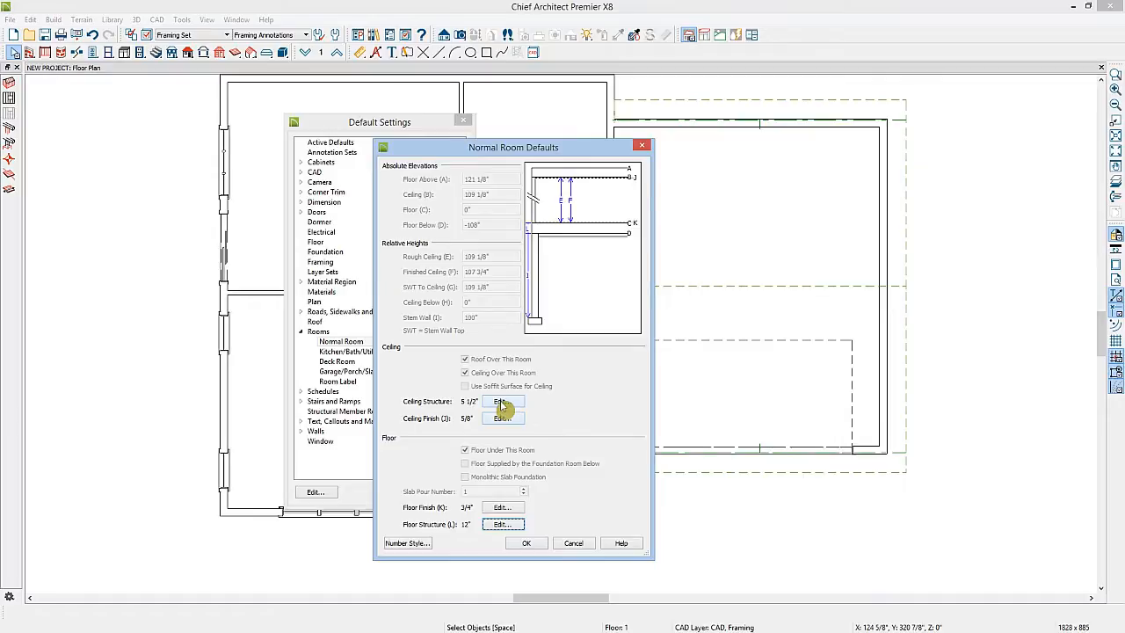
{"action": "left_click", "coordinate": [500, 401]}
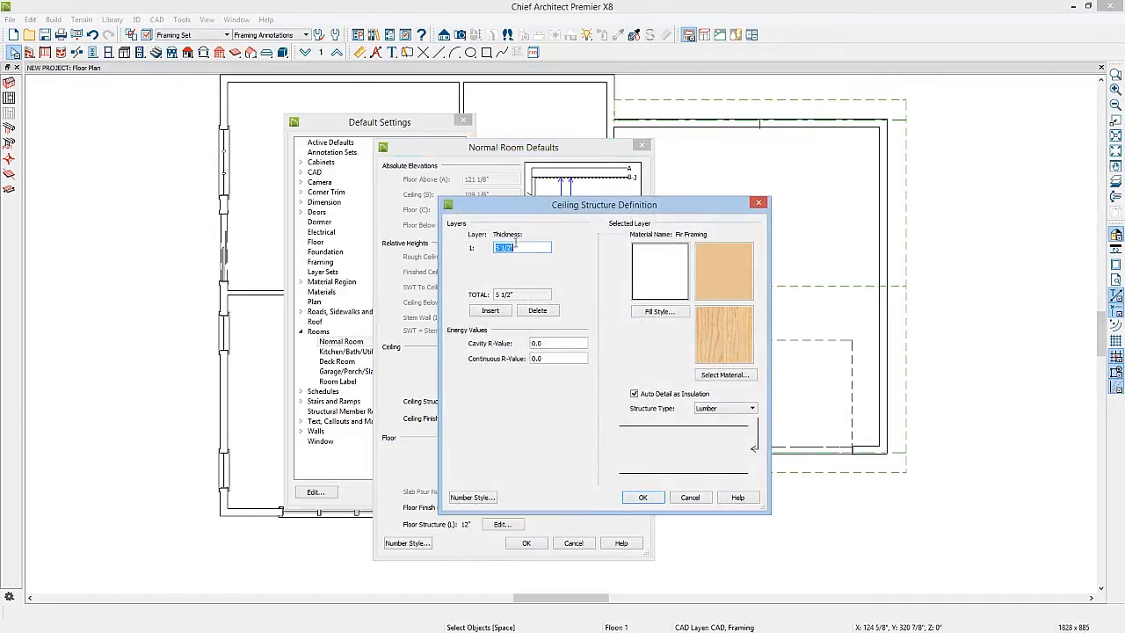
{"action": "left_click", "coordinate": [646, 497]}
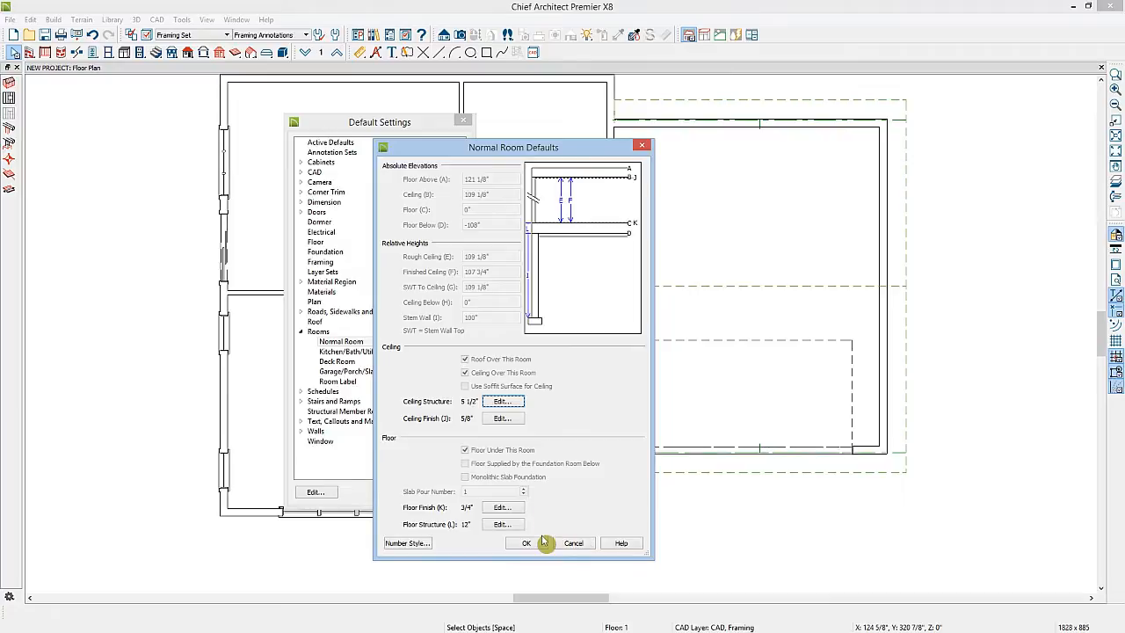
{"action": "left_click", "coordinate": [585, 545]}
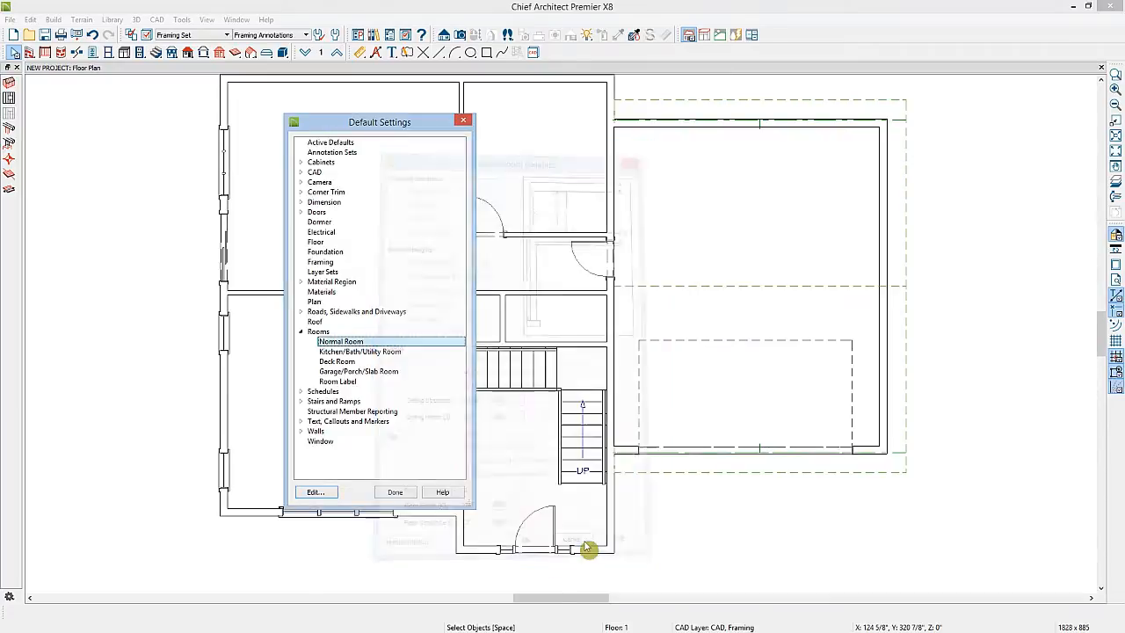
Open the Framing defaults and turn off Use Wall Framing Material in the Wall panel
{"action": "double_click", "coordinate": [322, 263]}
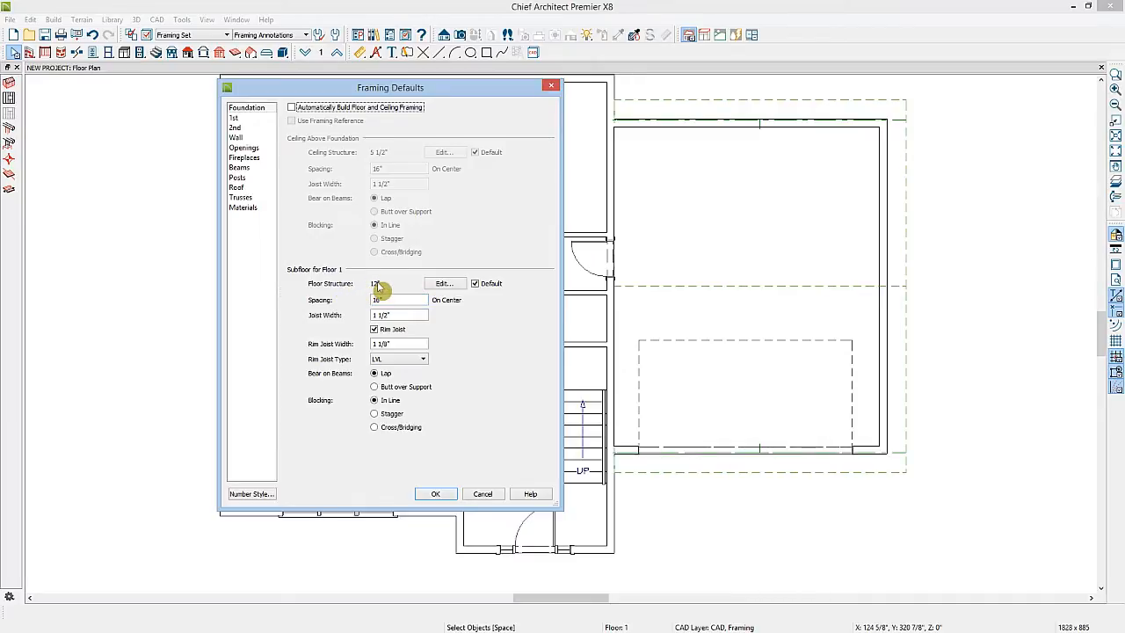
{"action": "left_click", "coordinate": [413, 359]}
{"action": "left_click", "coordinate": [395, 401]}
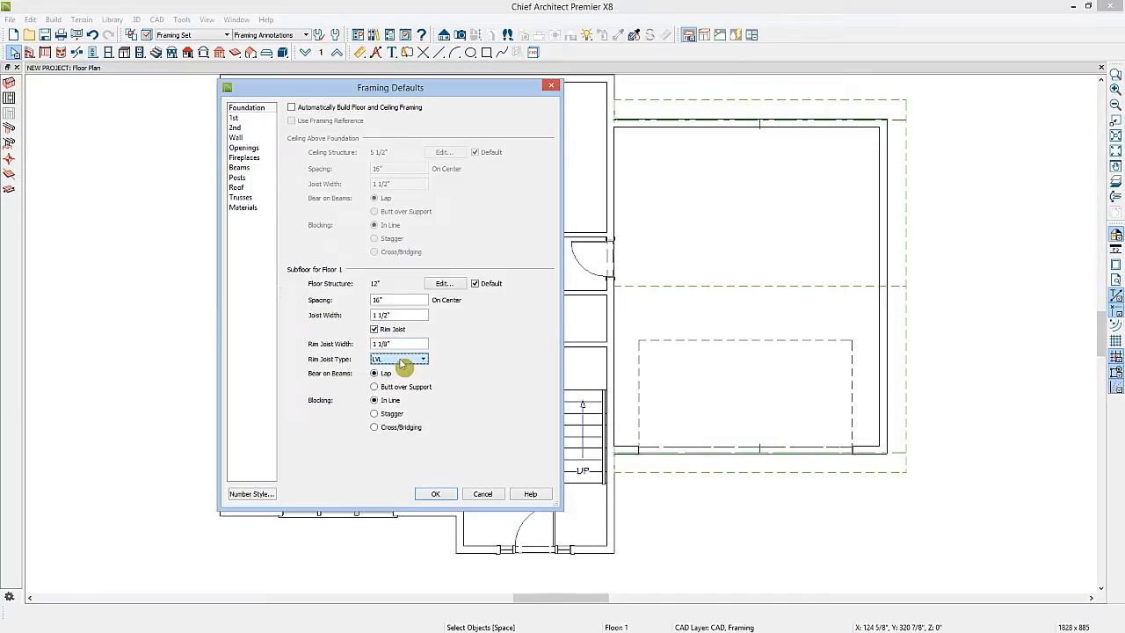
{"action": "left_click", "coordinate": [235, 118]}
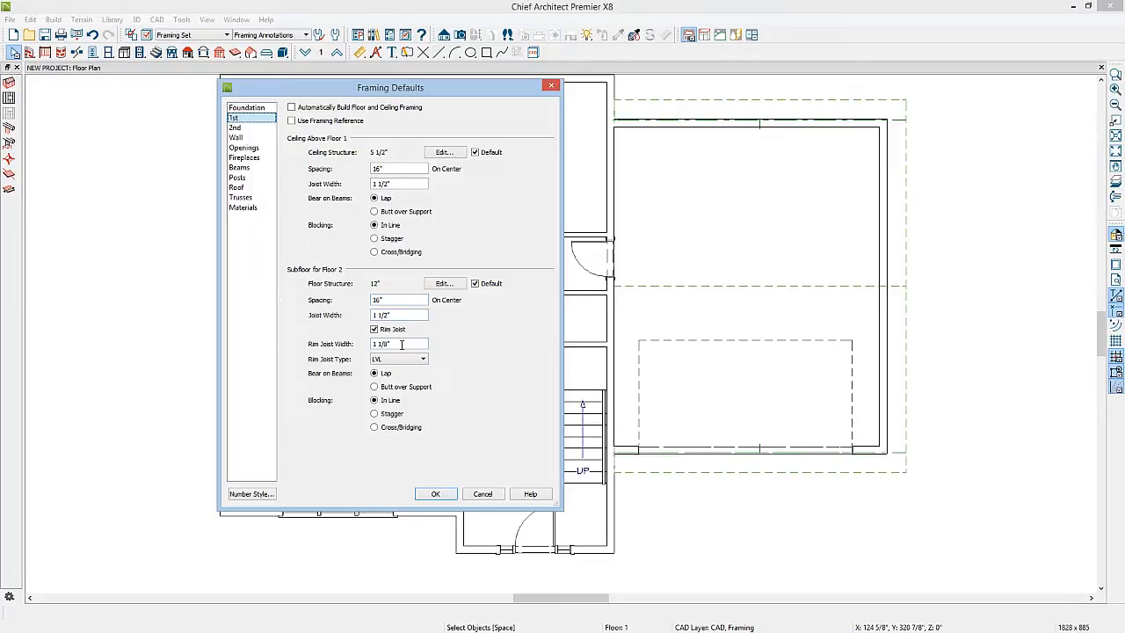
{"action": "left_click", "coordinate": [236, 138]}
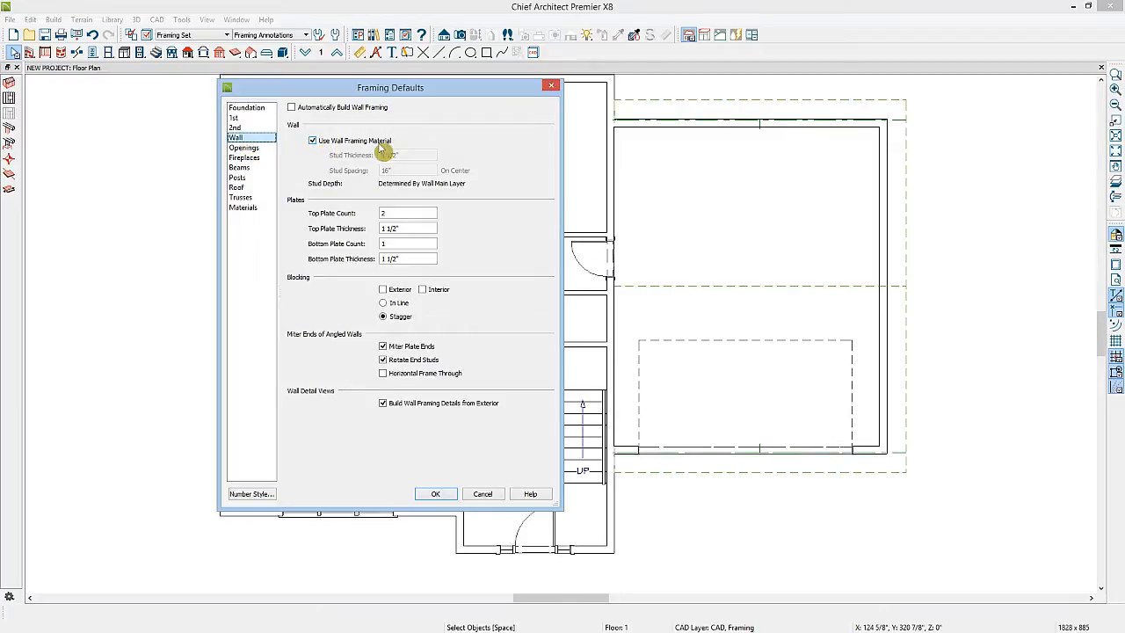
{"action": "left_click", "coordinate": [312, 142]}
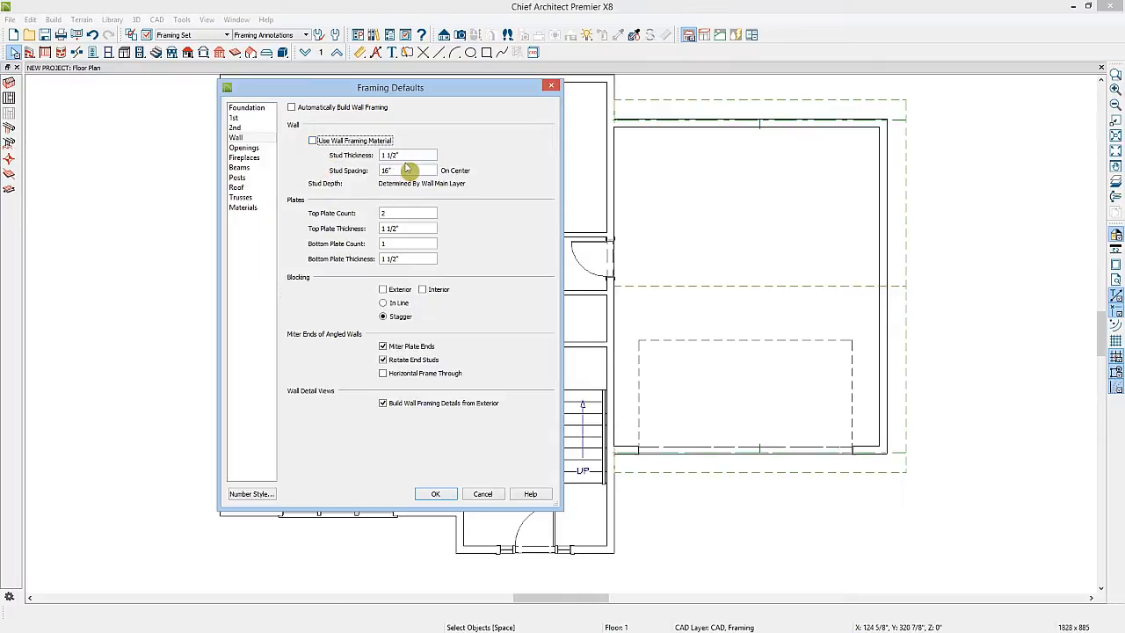
Review the Openings header size defaults and the Floor Beam defaults in the Framing Defaults, closing the beam dialog
{"action": "left_click", "coordinate": [324, 142]}
{"action": "left_click", "coordinate": [243, 148]}
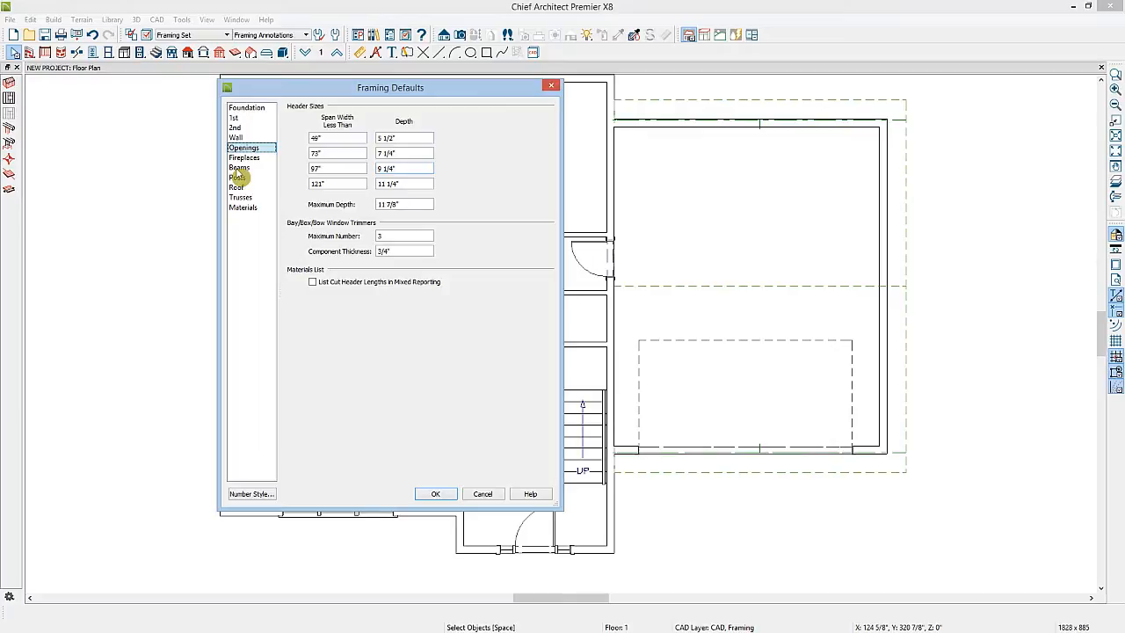
{"action": "left_click", "coordinate": [238, 168]}
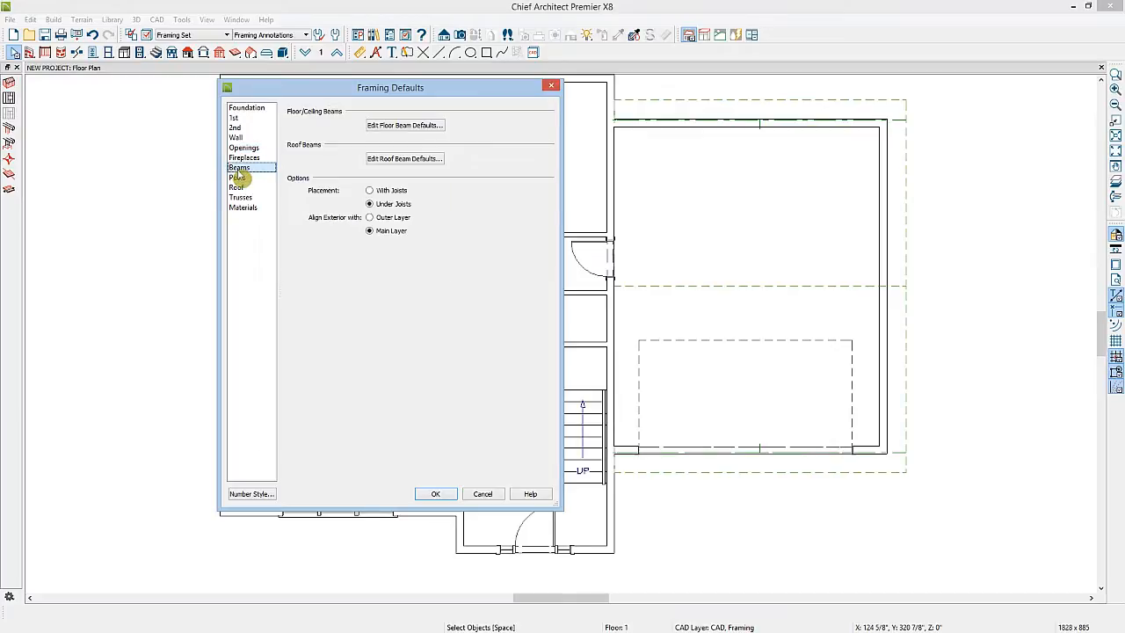
{"action": "left_click", "coordinate": [405, 125]}
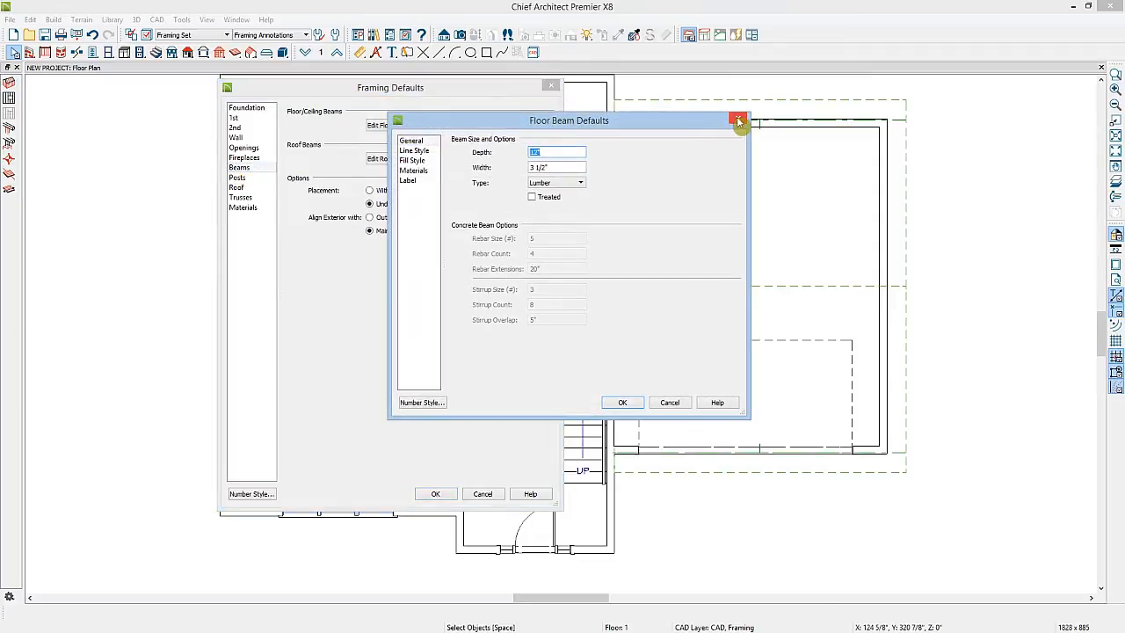
{"action": "left_click", "coordinate": [737, 119]}
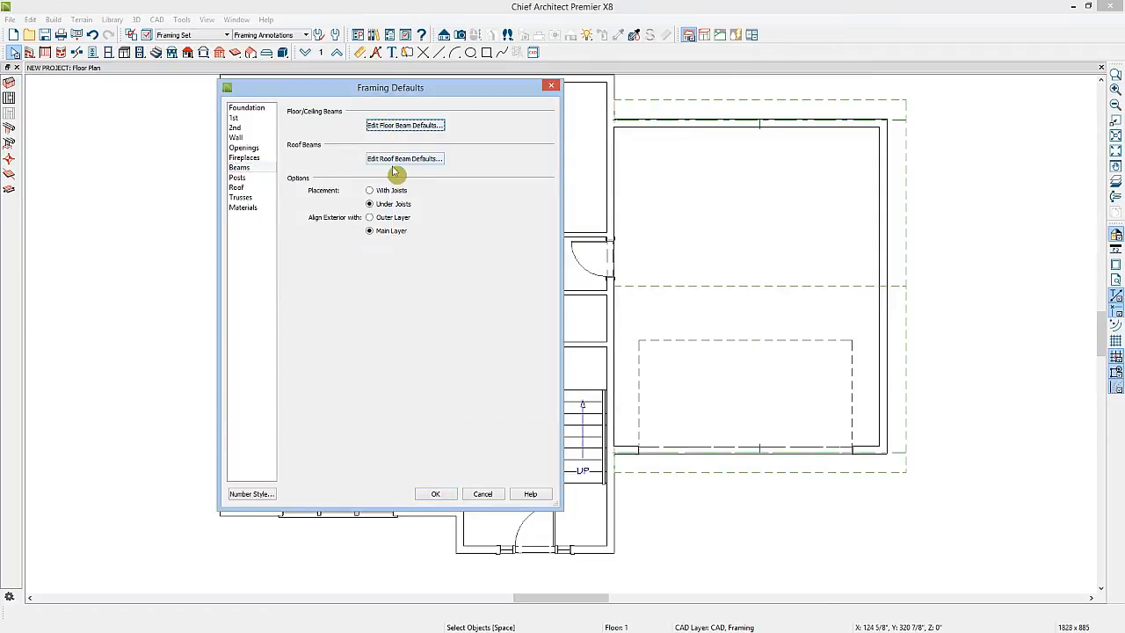
{"action": "left_click", "coordinate": [242, 168]}
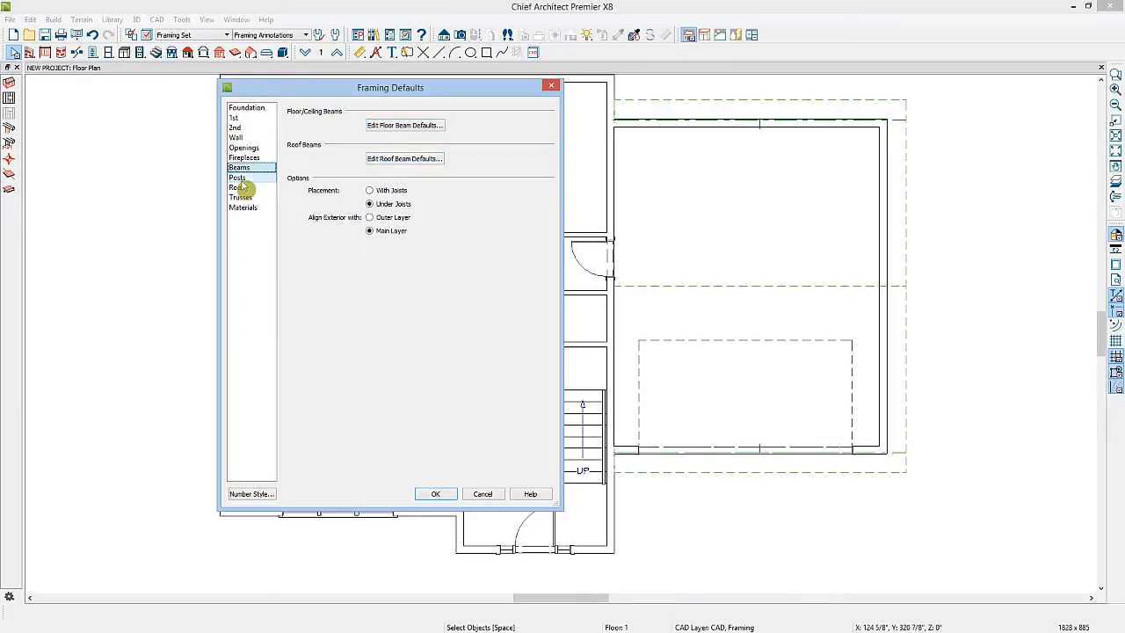
Review the Post defaults and post footing settings
{"action": "left_click", "coordinate": [243, 180]}
{"action": "left_click", "coordinate": [420, 126]}
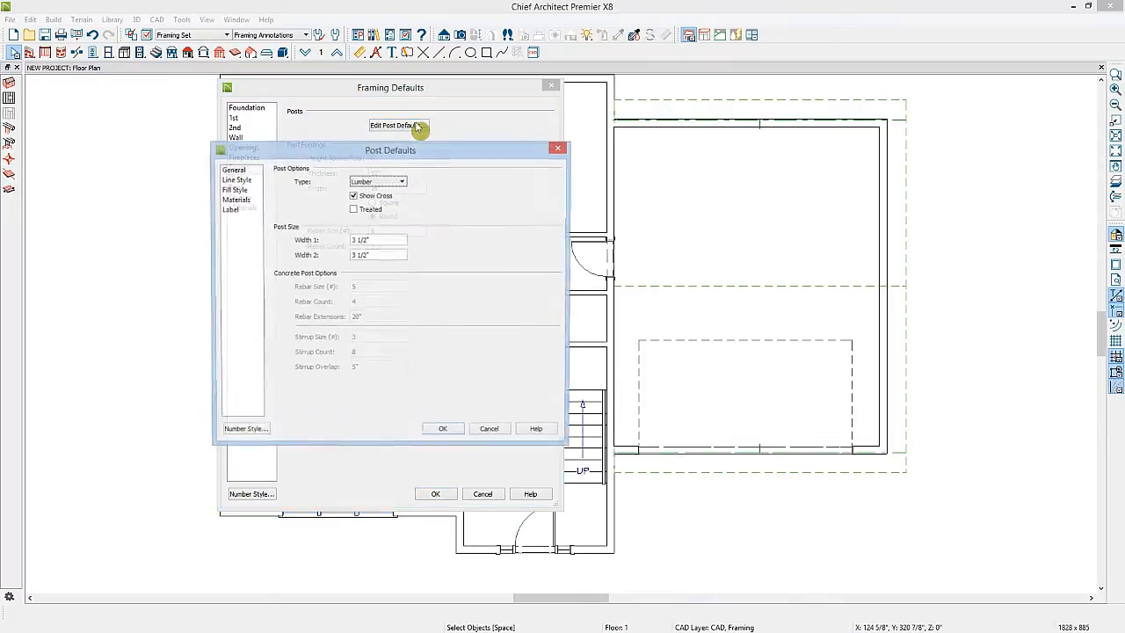
{"action": "left_click", "coordinate": [445, 431]}
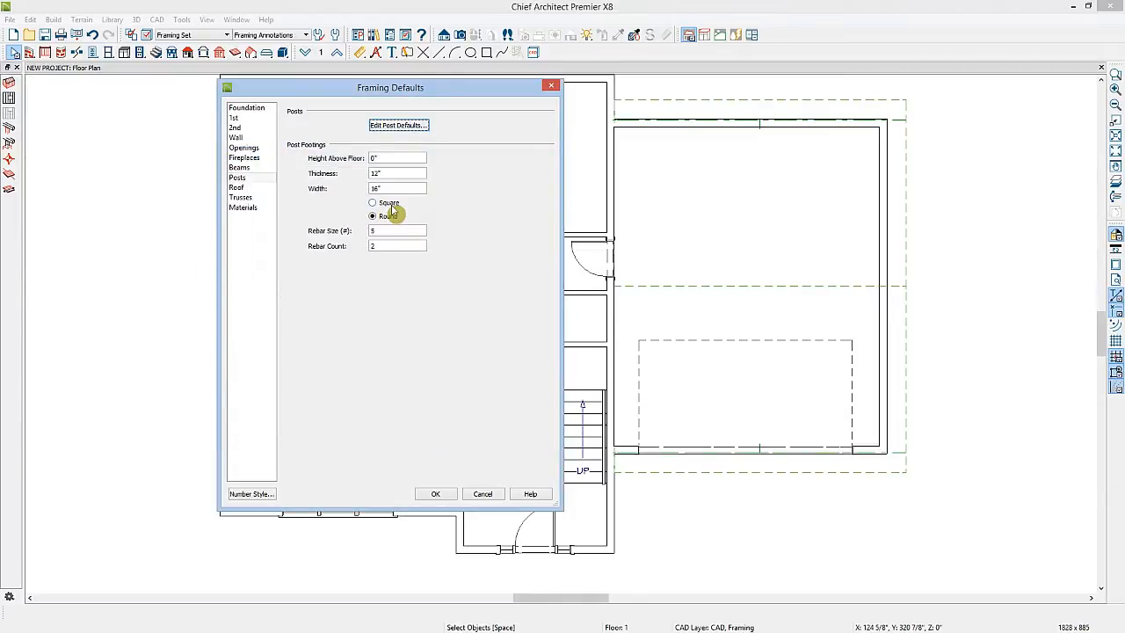
Review the Roof framing panel's surface and structure layer definitions, closing each definition dialog
{"action": "left_click", "coordinate": [259, 189]}
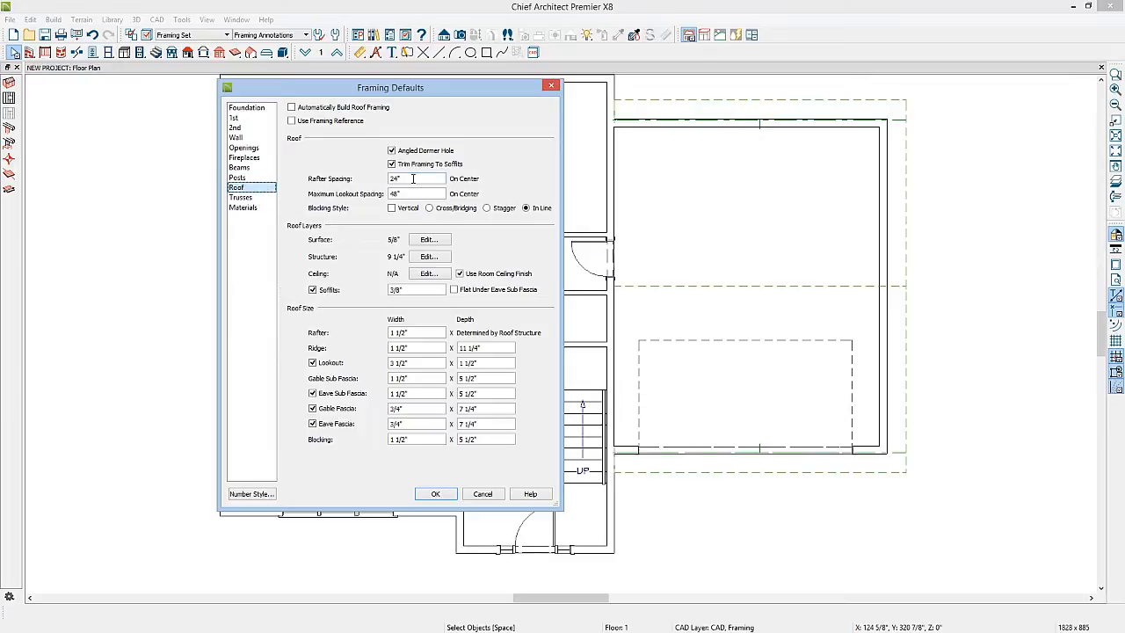
{"action": "left_click", "coordinate": [430, 242]}
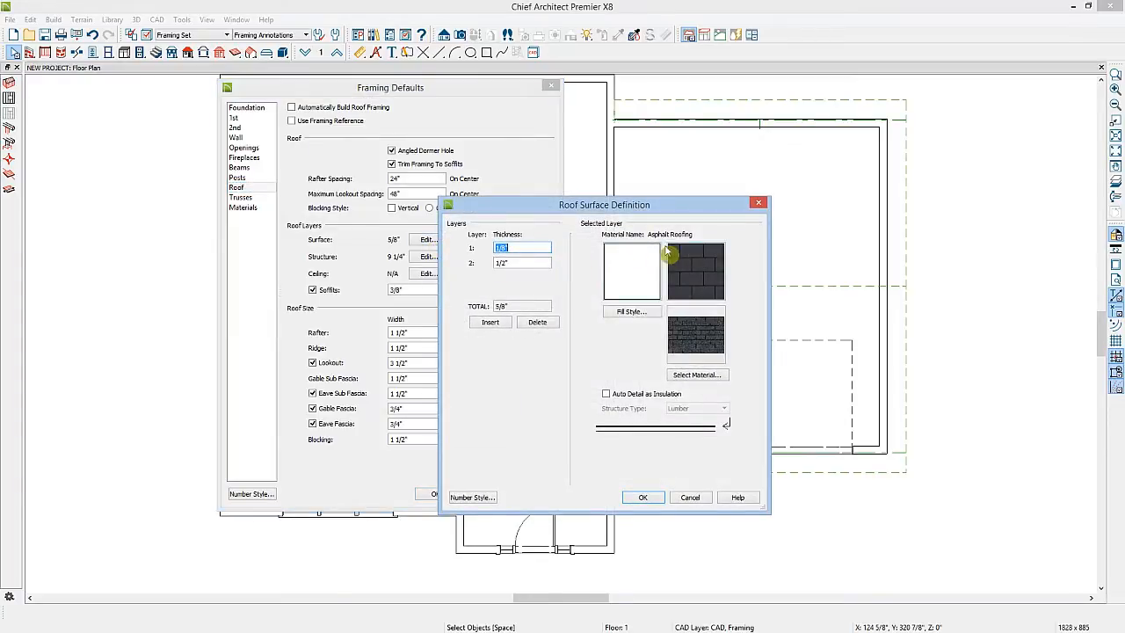
{"action": "left_click", "coordinate": [521, 262]}
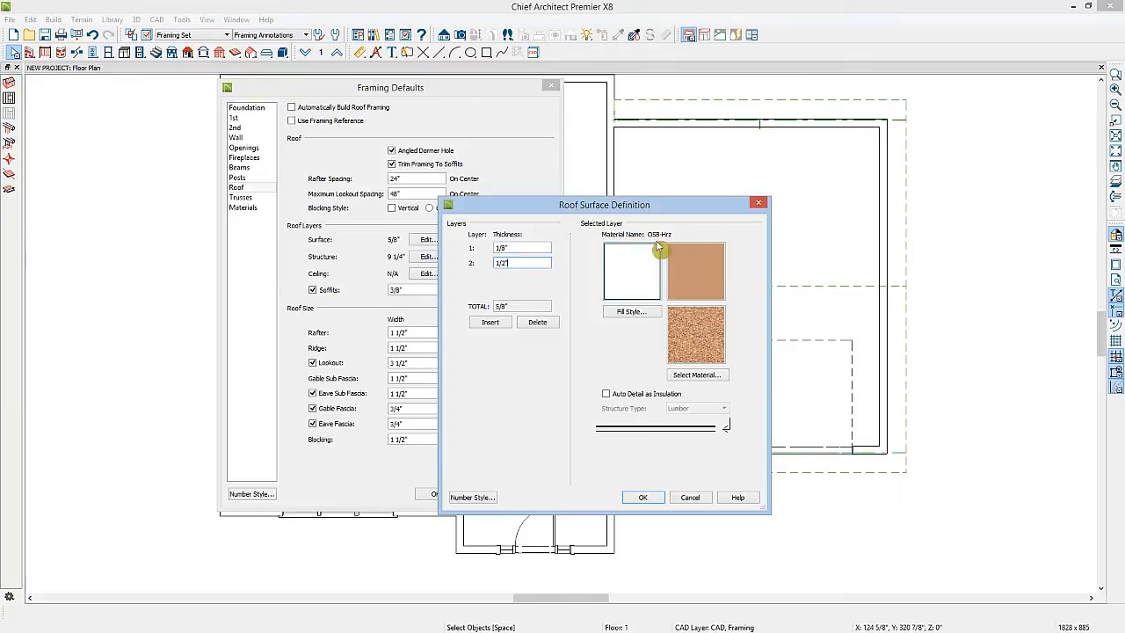
{"action": "left_click", "coordinate": [648, 497]}
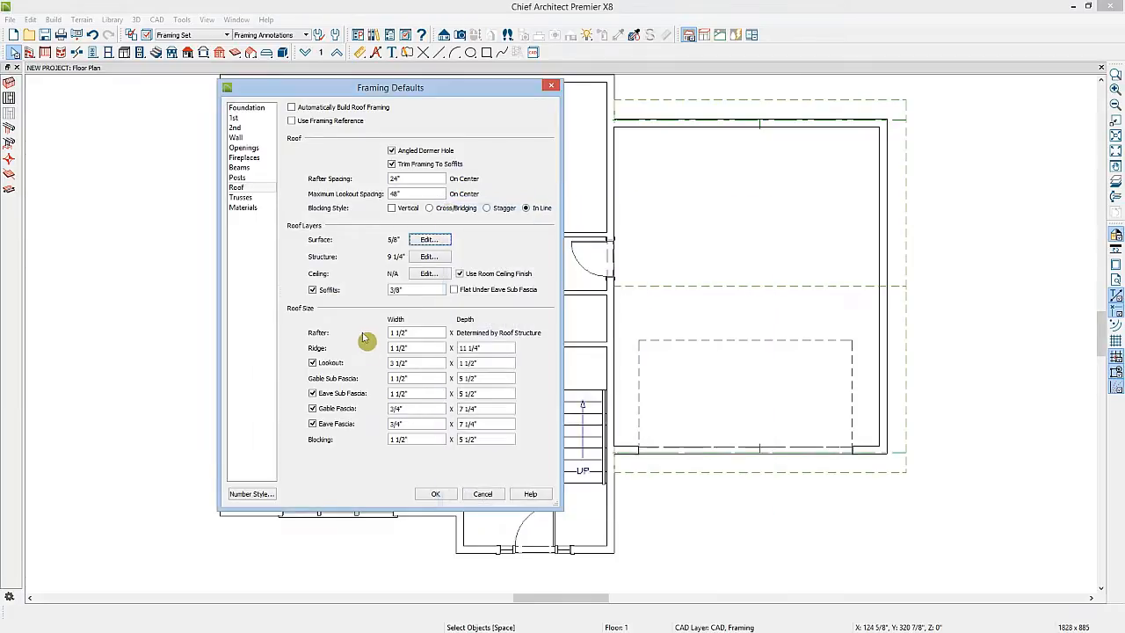
{"action": "left_click", "coordinate": [428, 258]}
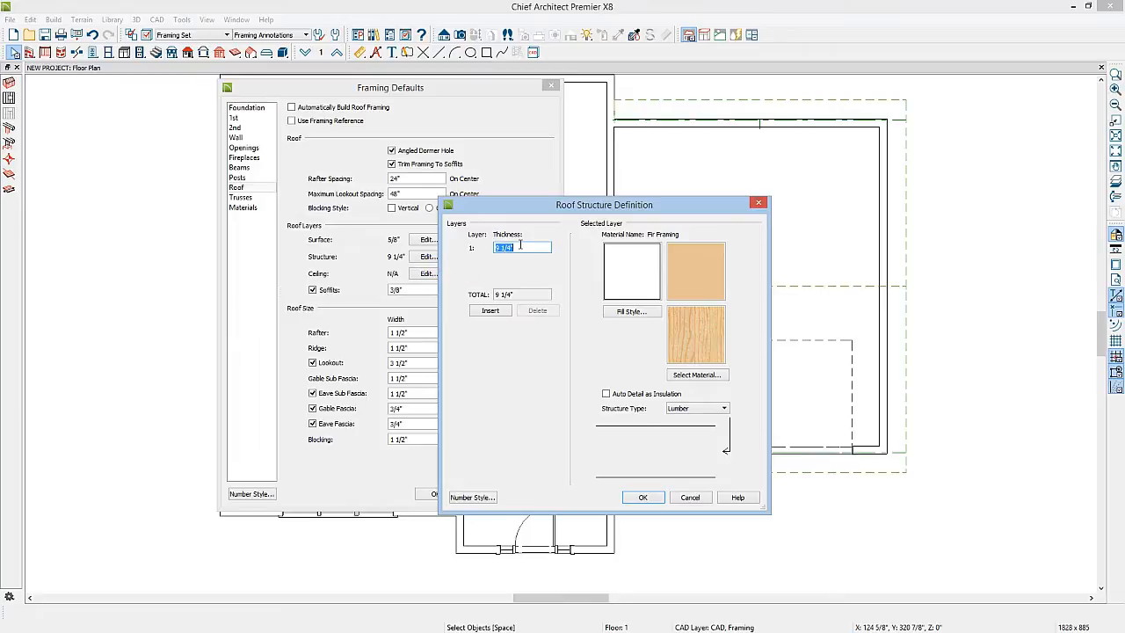
{"action": "left_click", "coordinate": [642, 498]}
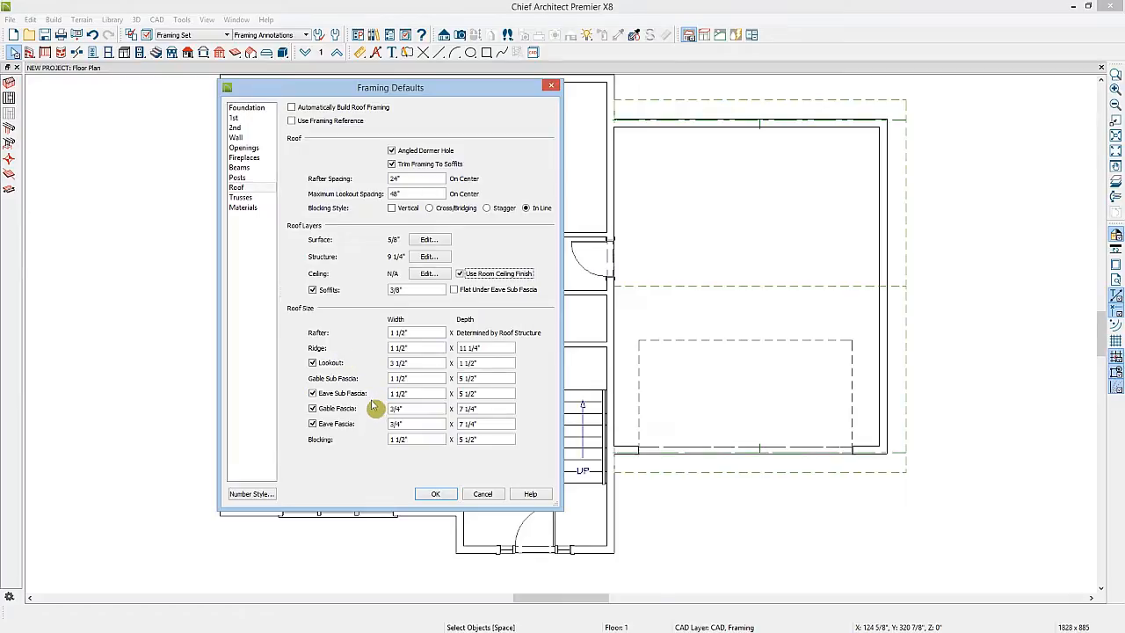
Check the Trusses defaults, then accept the Framing Defaults and close the Default Settings
{"action": "left_click", "coordinate": [240, 199]}
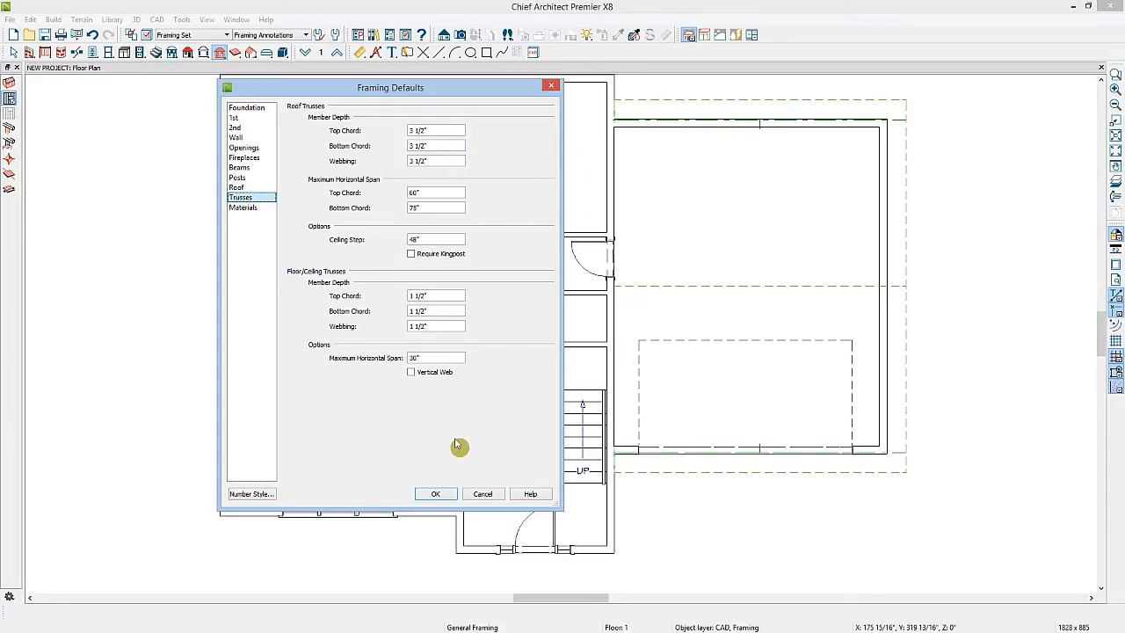
{"action": "left_click", "coordinate": [435, 493]}
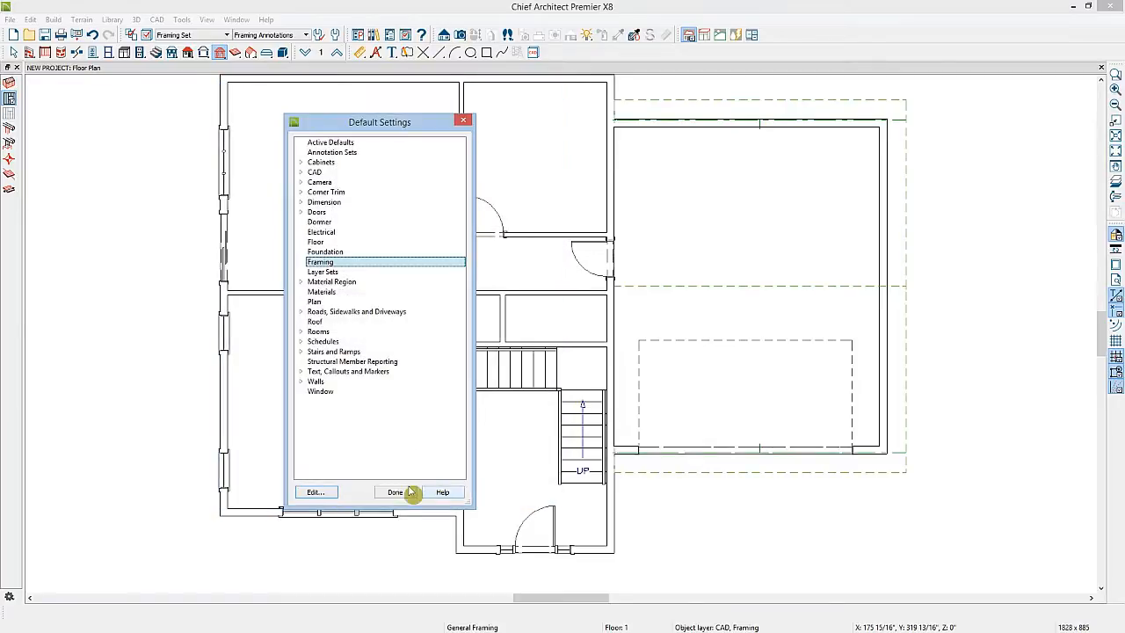
{"action": "left_click", "coordinate": [394, 494]}
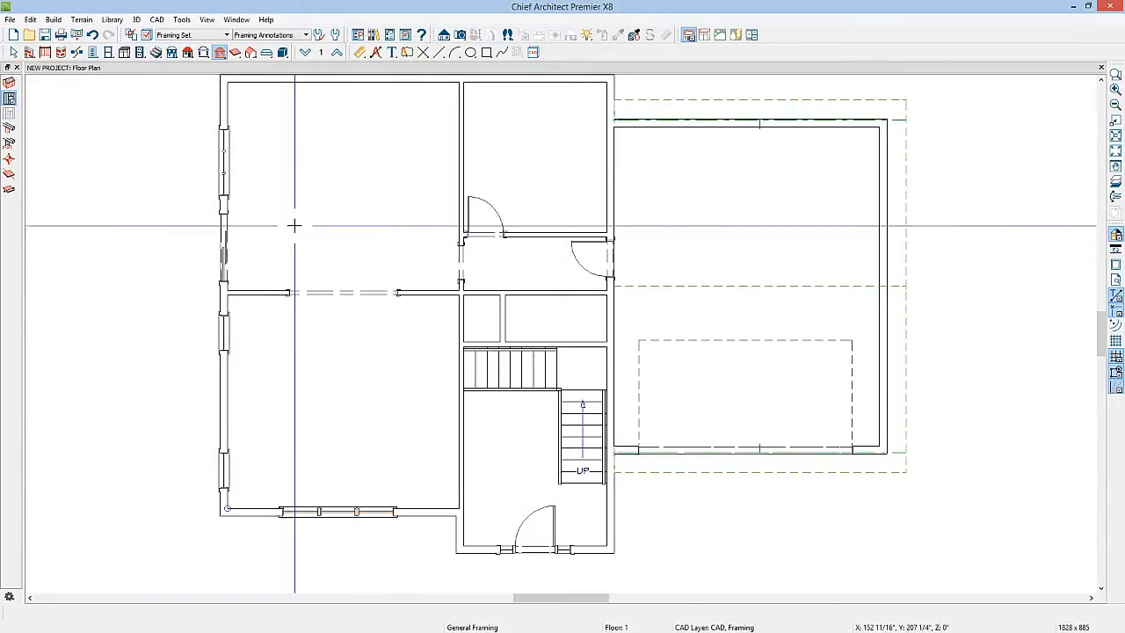
Move down to the foundation floor and build floor framing for the Floor 1 subfloor
{"action": "left_click", "coordinate": [308, 54]}
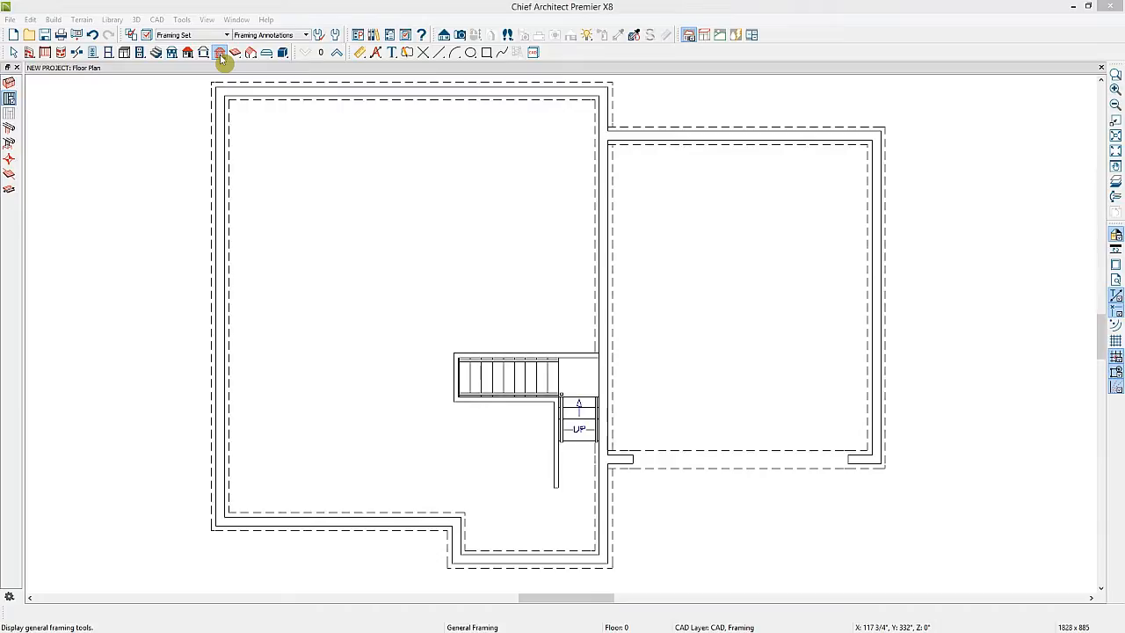
{"action": "left_click", "coordinate": [9, 83]}
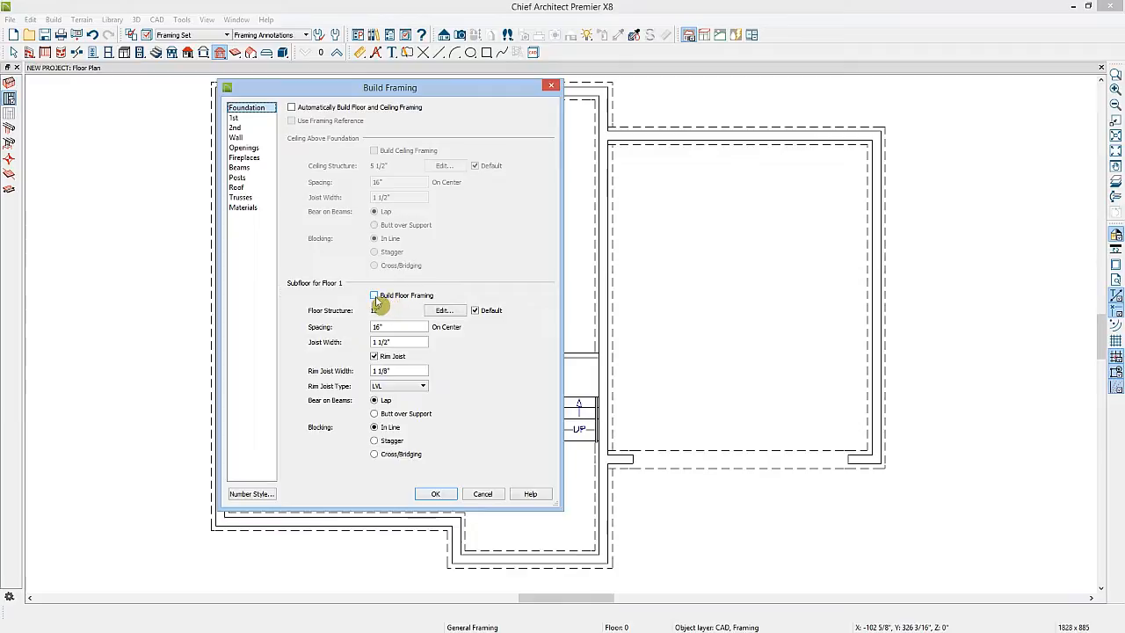
{"action": "left_click", "coordinate": [375, 297]}
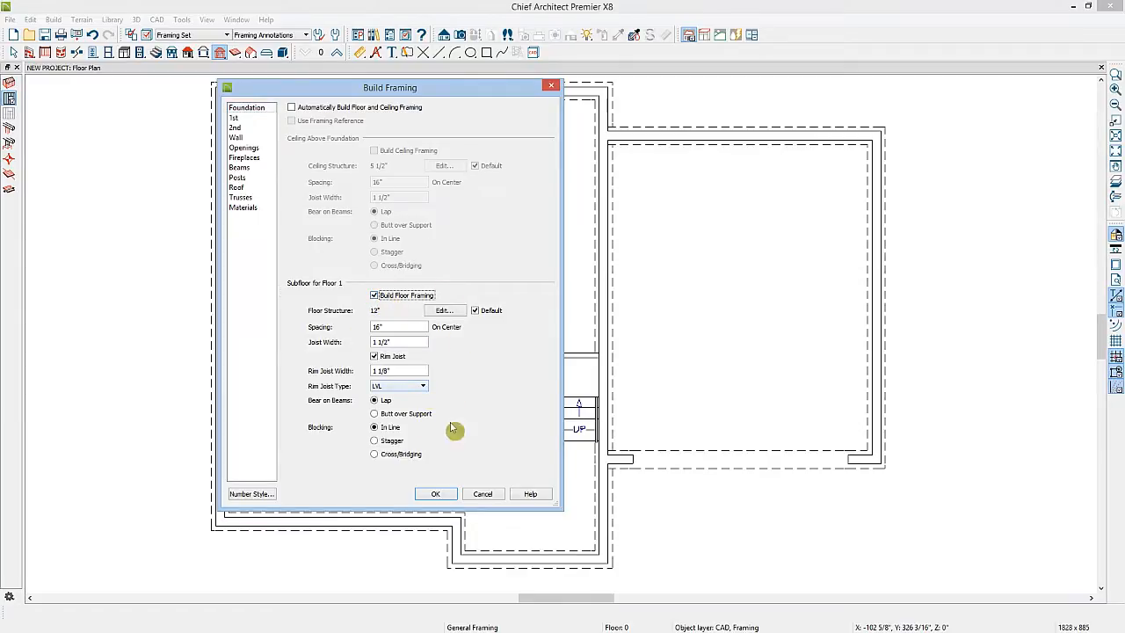
{"action": "left_click", "coordinate": [434, 494]}
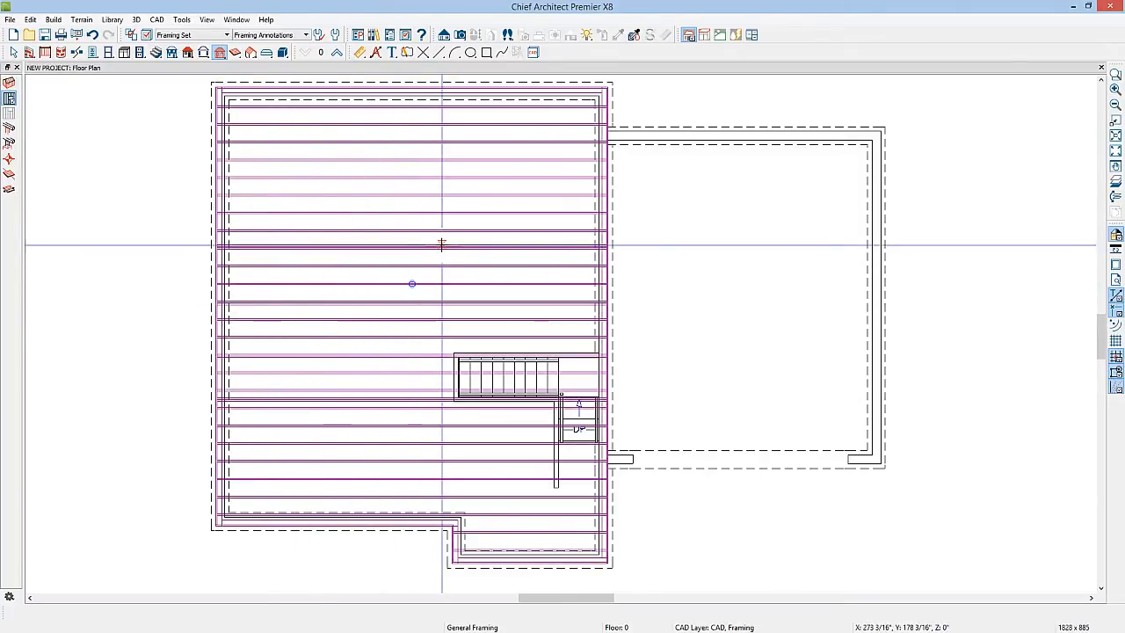
Open a perspective framing overview to inspect the floor joists, then return to the floor plan tab
{"action": "key", "text": "space"}
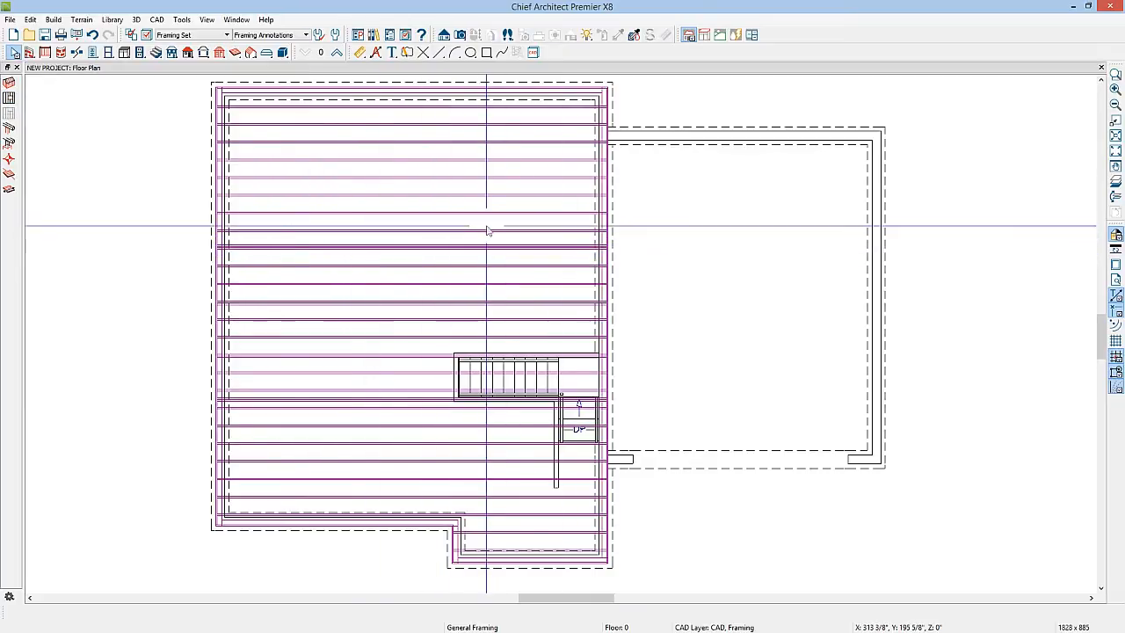
{"action": "left_click", "coordinate": [459, 35]}
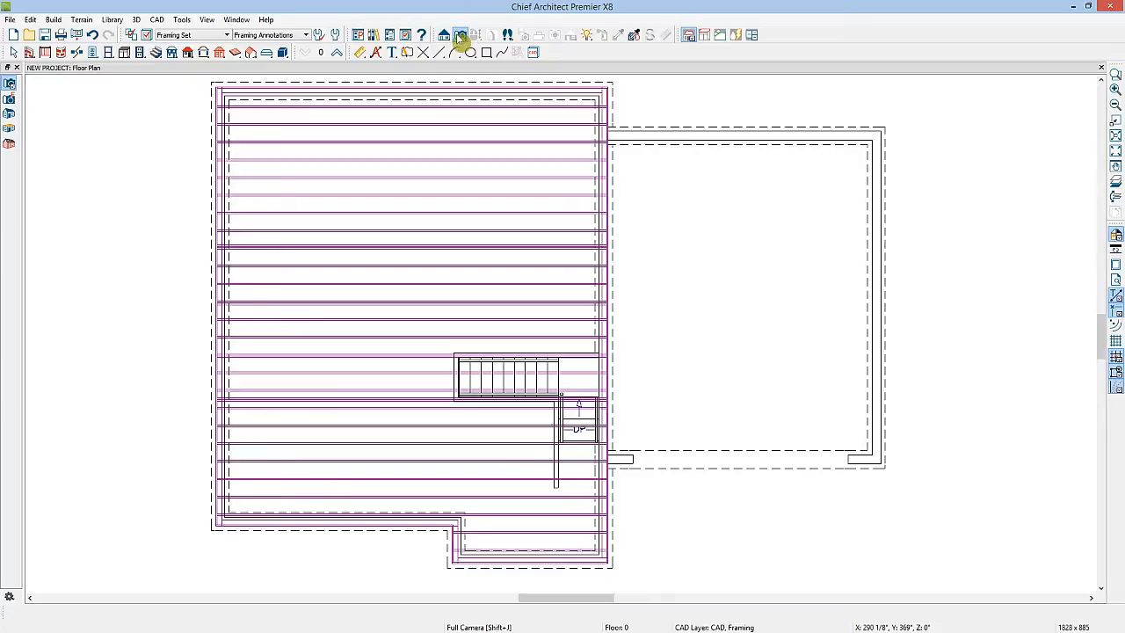
{"action": "left_click", "coordinate": [9, 145]}
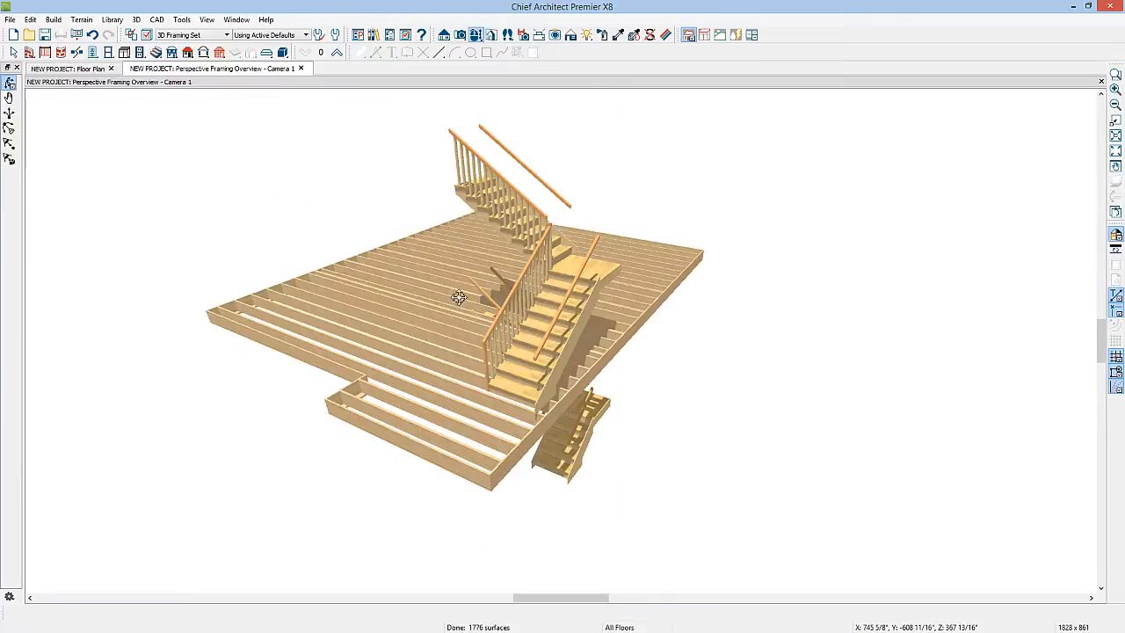
{"action": "left_click_drag", "start_coordinate": [376, 298], "coordinate": [244, 221]}
{"action": "left_click", "coordinate": [67, 68]}
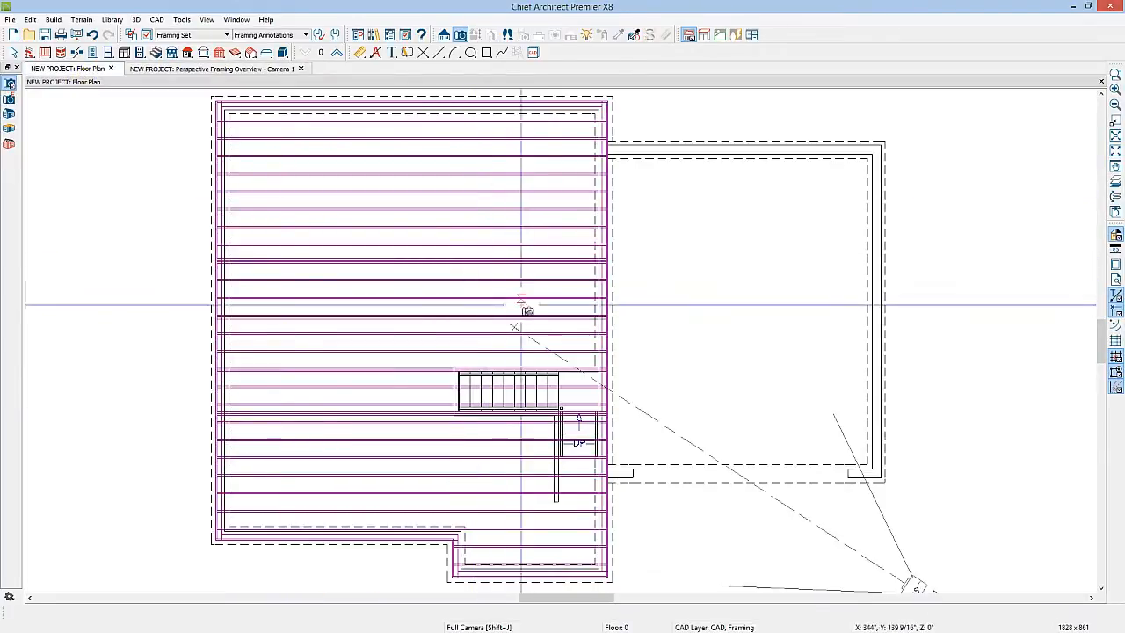
Undo the floor framing and turn on the reference floor display
{"action": "key", "text": "space"}
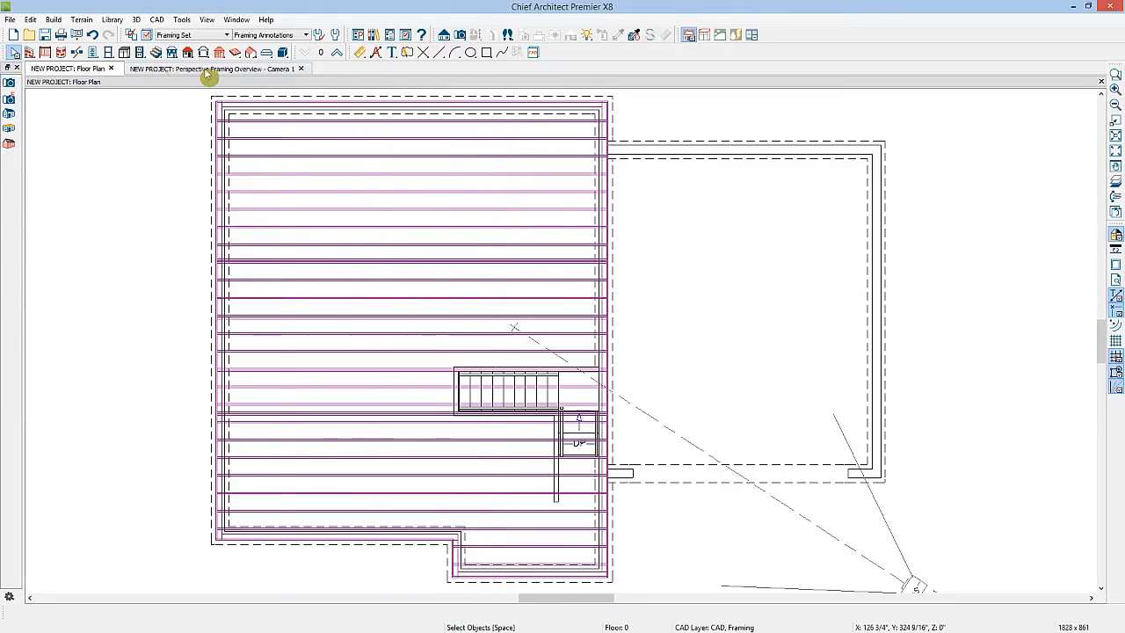
{"action": "left_click", "coordinate": [92, 35]}
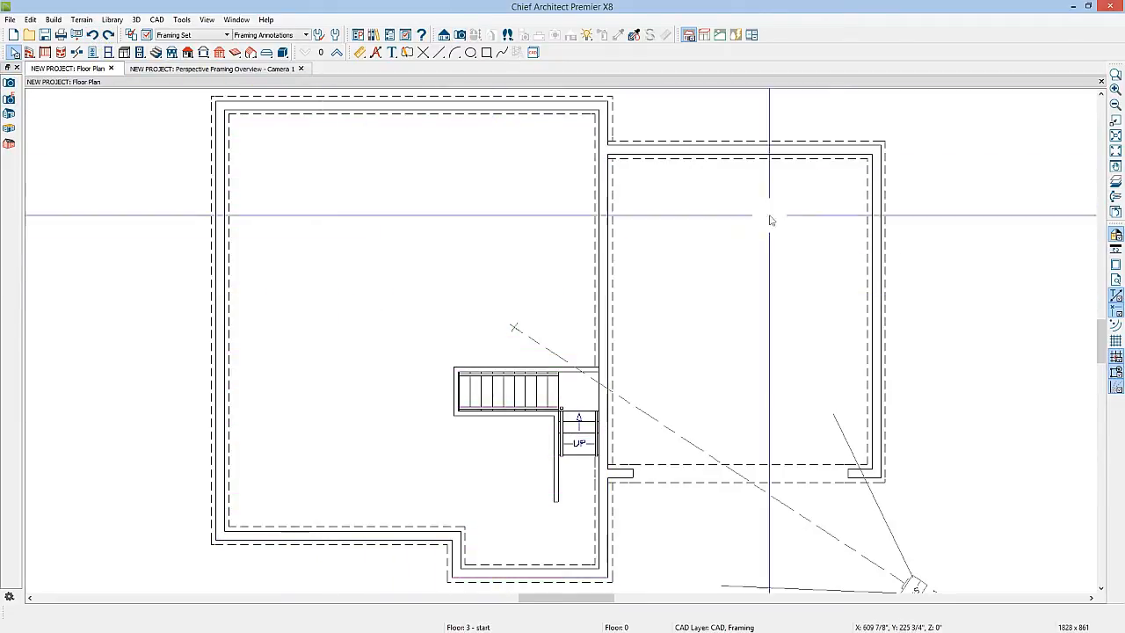
{"action": "left_click", "coordinate": [1116, 181]}
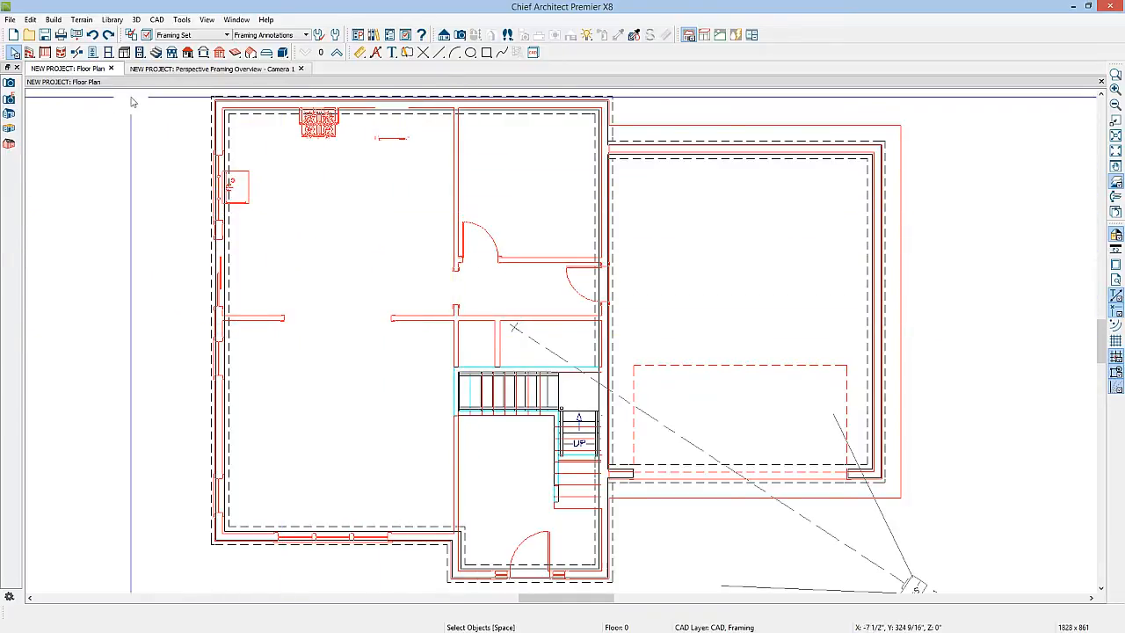
Draw a straight interior wall across the foundation about 28 ft long and a vertical interior wall crossing it
{"action": "left_click", "coordinate": [29, 54]}
{"action": "left_click", "coordinate": [10, 100]}
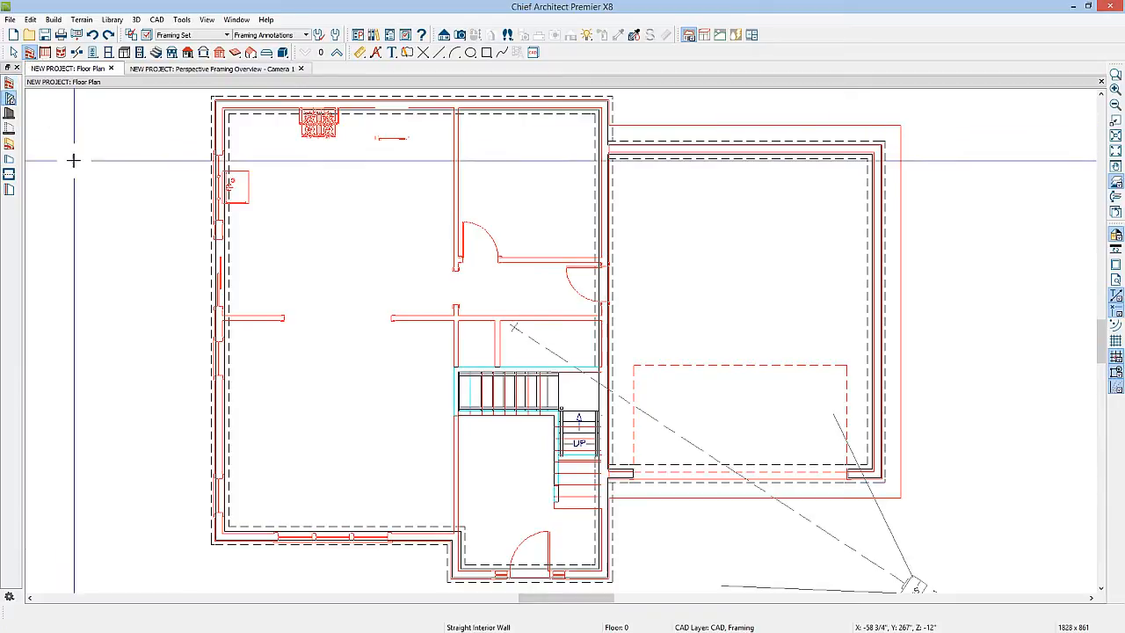
{"action": "left_click_drag", "start_coordinate": [226, 316], "coordinate": [601, 313]}
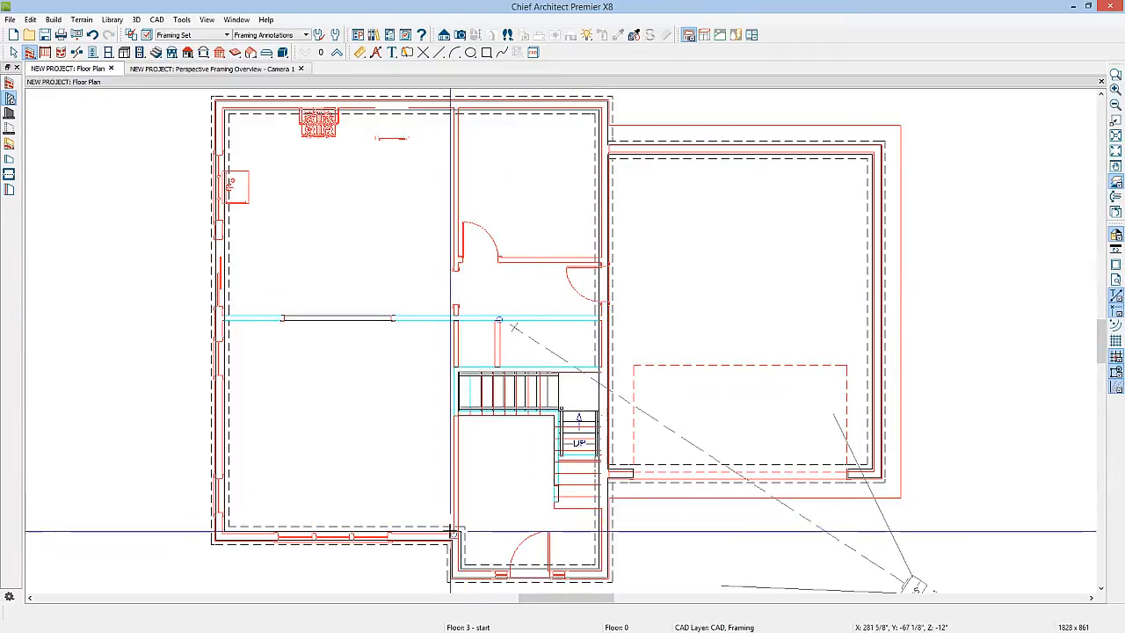
{"action": "left_click_drag", "start_coordinate": [452, 531], "coordinate": [456, 104]}
{"action": "key", "text": "space"}
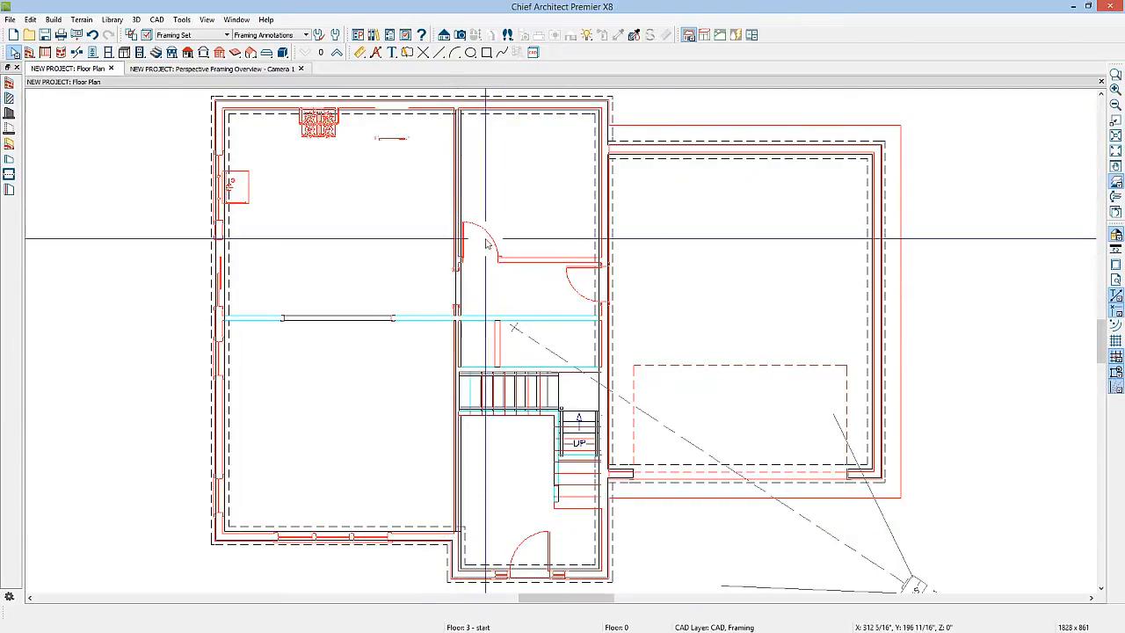
Align the vertical interior wall with the wall above it
{"action": "left_click", "coordinate": [454, 287]}
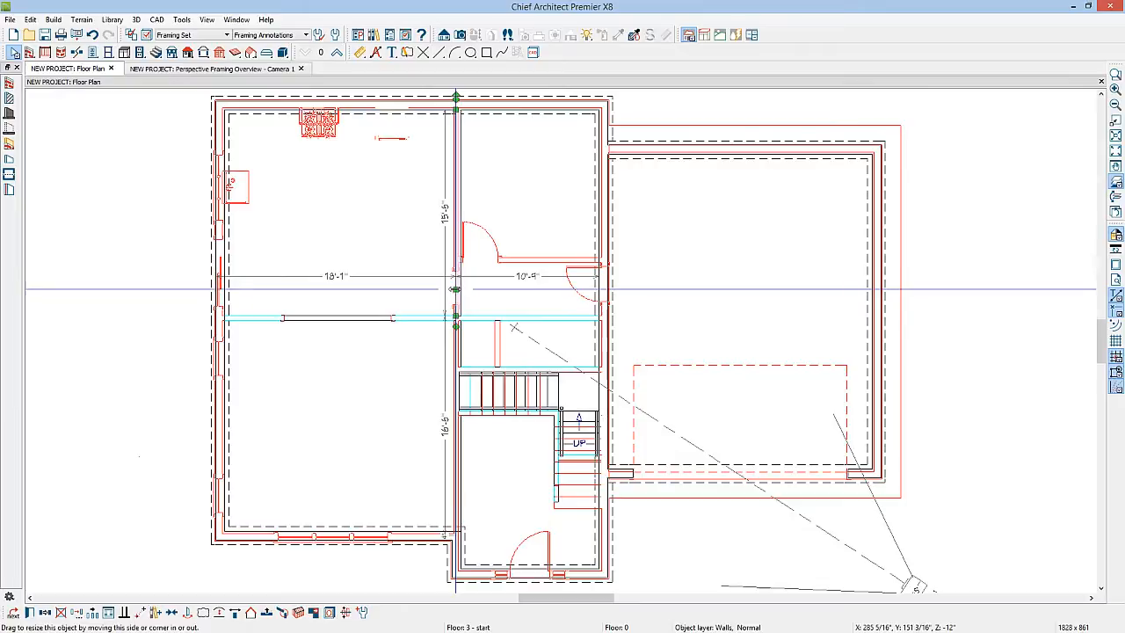
{"action": "left_click", "coordinate": [266, 613]}
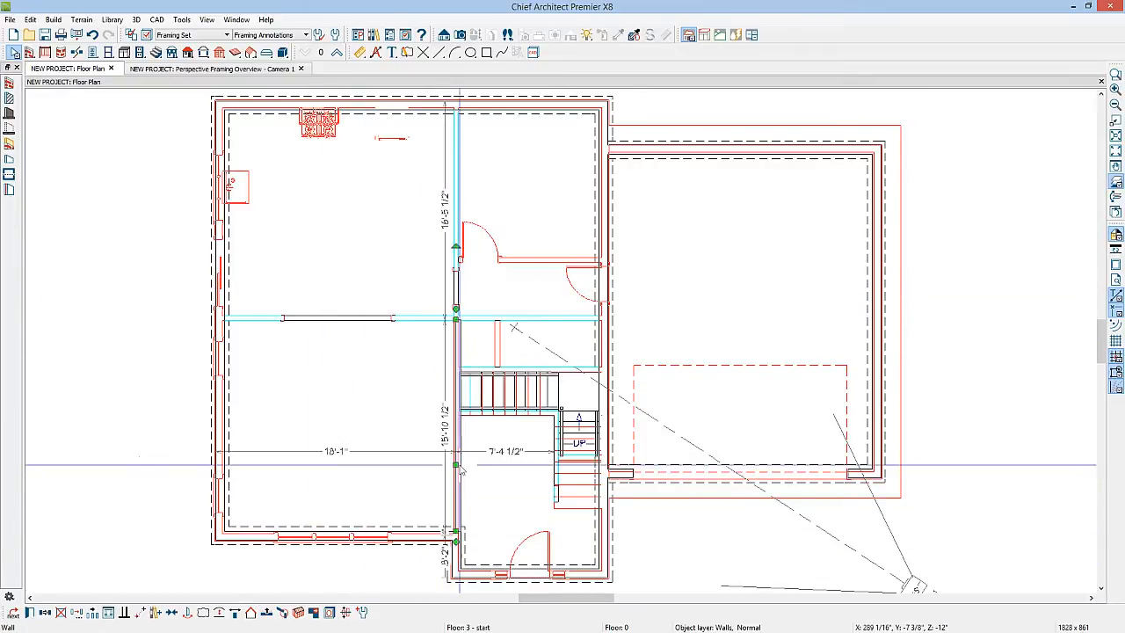
{"action": "left_click", "coordinate": [266, 613]}
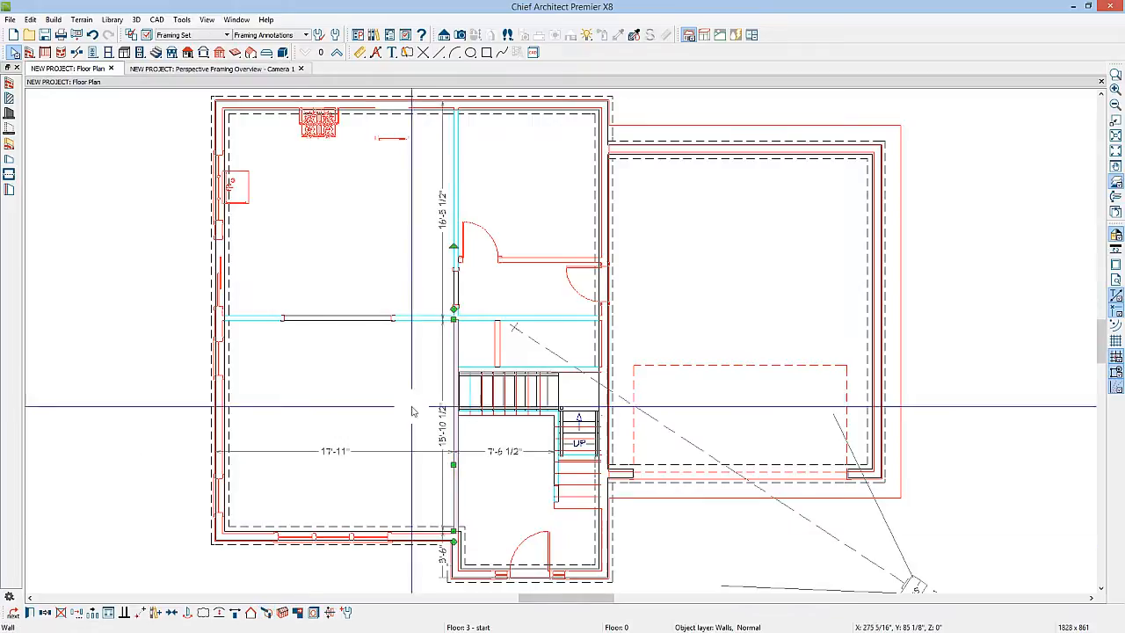
{"action": "key", "text": "Escape"}
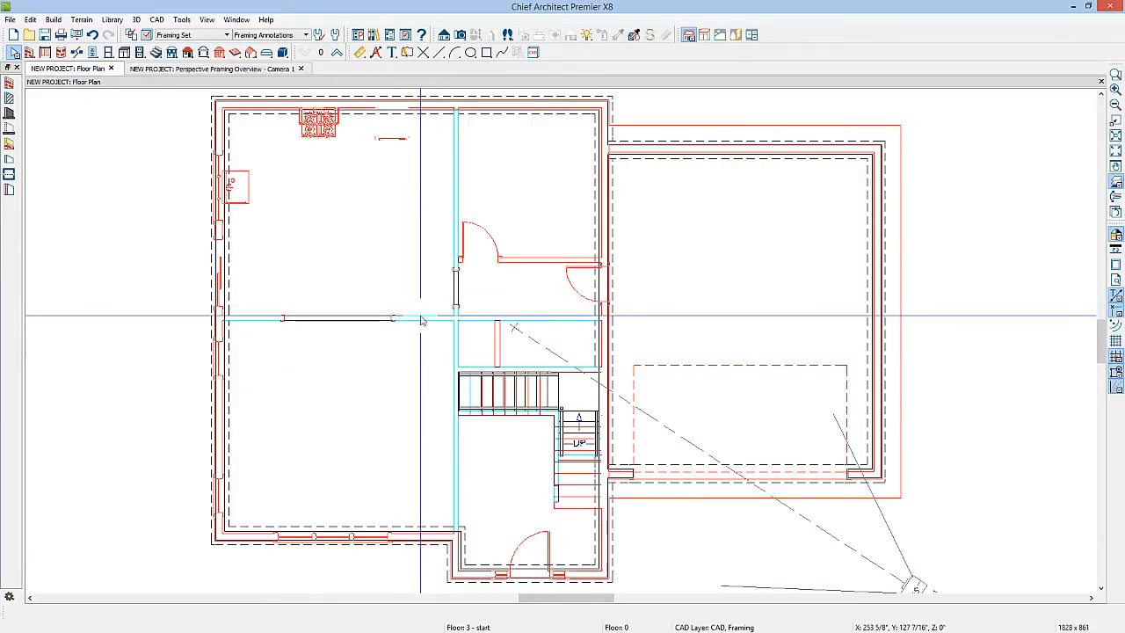
Make the horizontal interior wall on the foundation a foundation wall and a bearing wall
{"action": "double_click", "coordinate": [419, 319]}
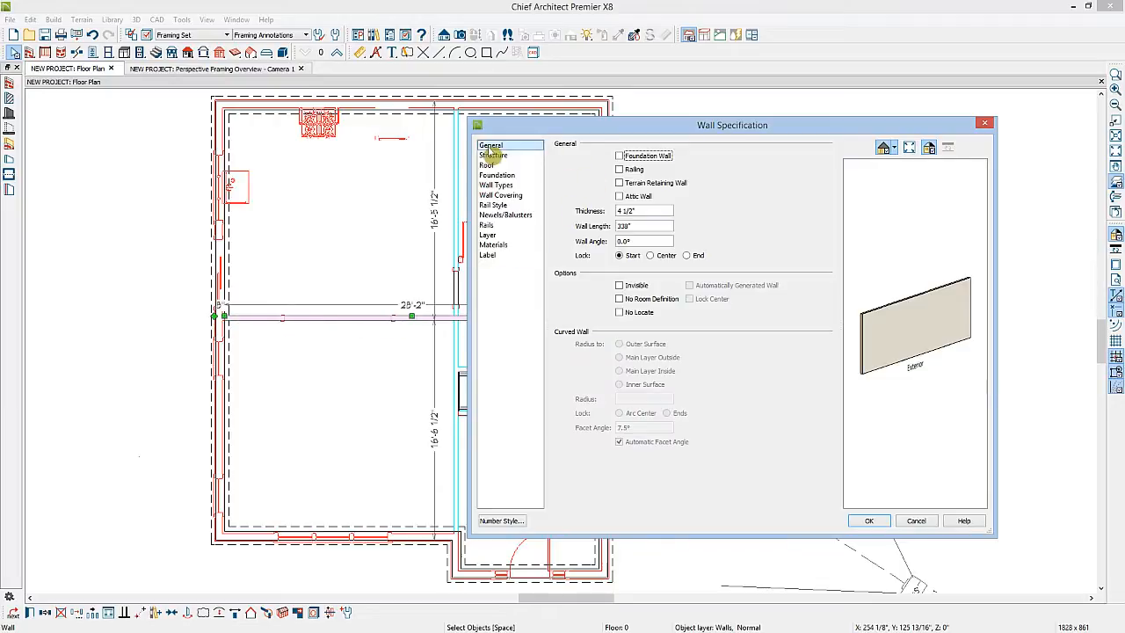
{"action": "left_click", "coordinate": [619, 156]}
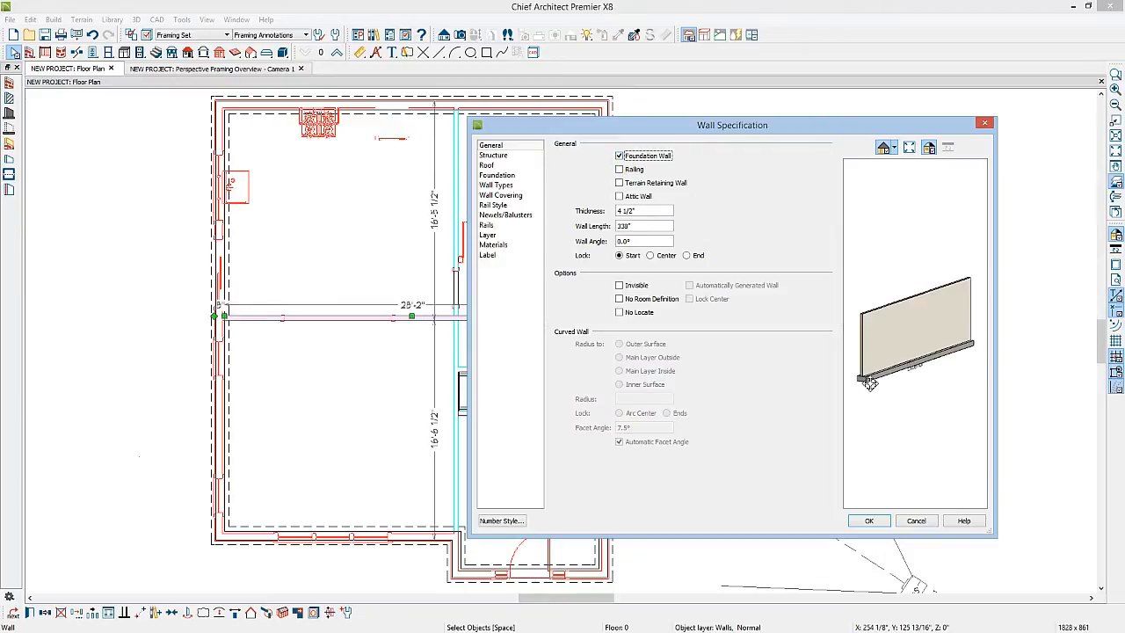
{"action": "left_click", "coordinate": [531, 178]}
{"action": "left_click", "coordinate": [502, 157]}
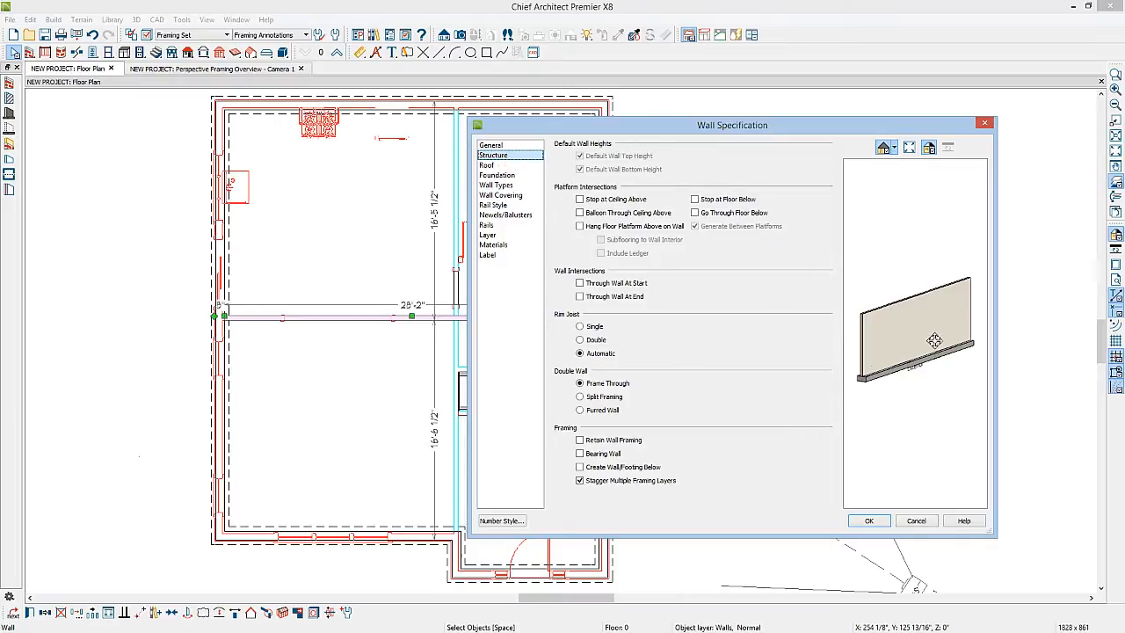
{"action": "left_click", "coordinate": [580, 454]}
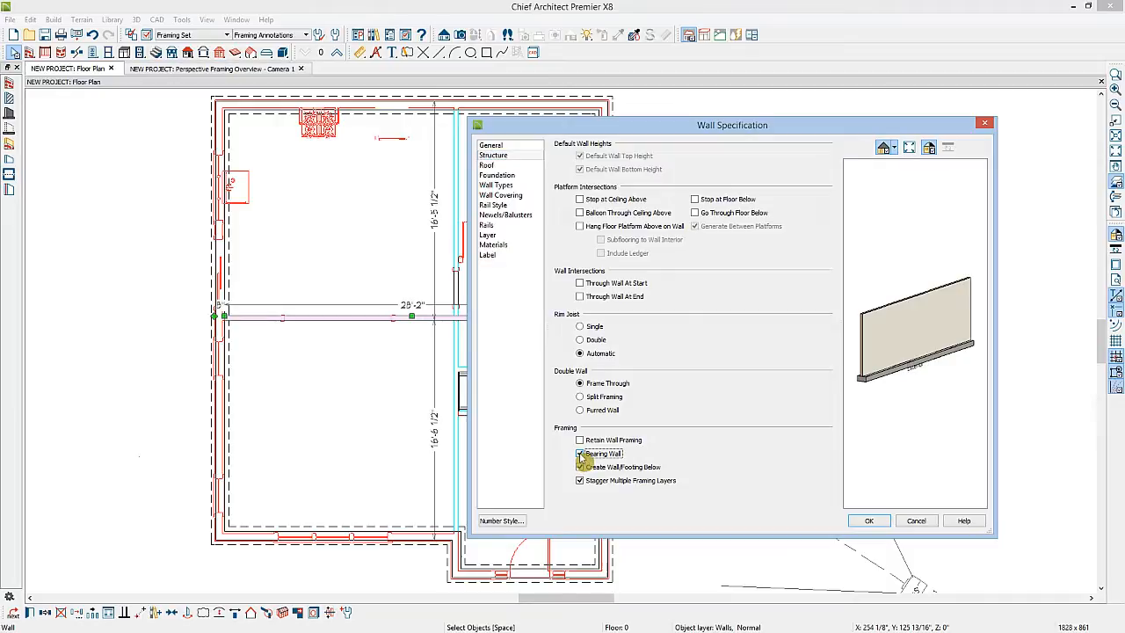
{"action": "left_click", "coordinate": [875, 522]}
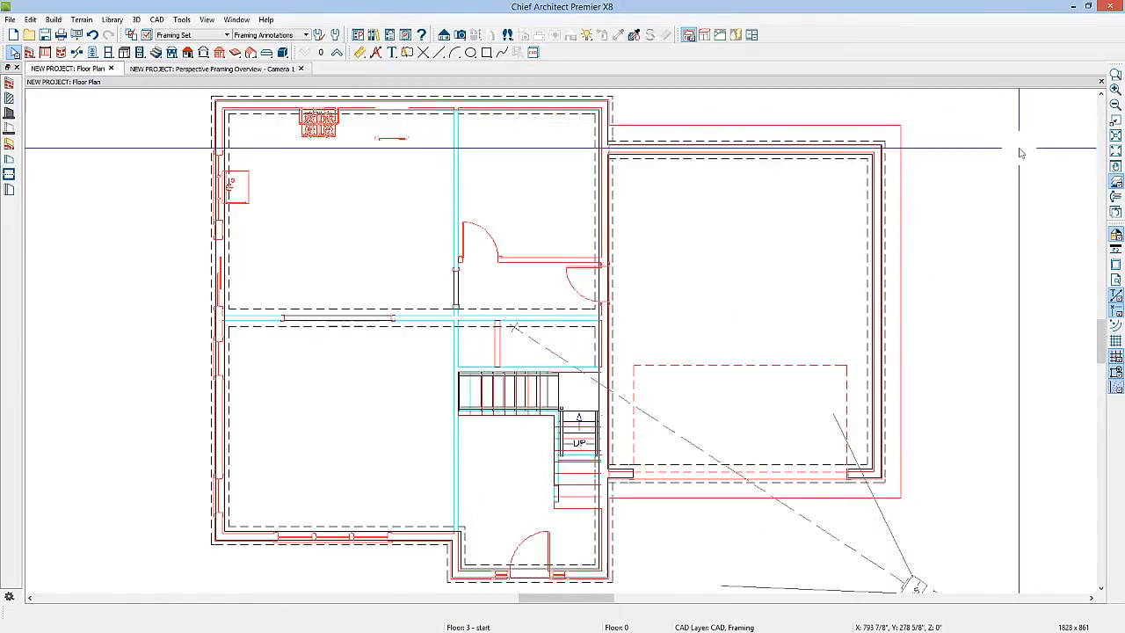
Hide the reference floor display and build floor 1 framing with automatic floor and ceiling framing enabled
{"action": "left_click", "coordinate": [1116, 182]}
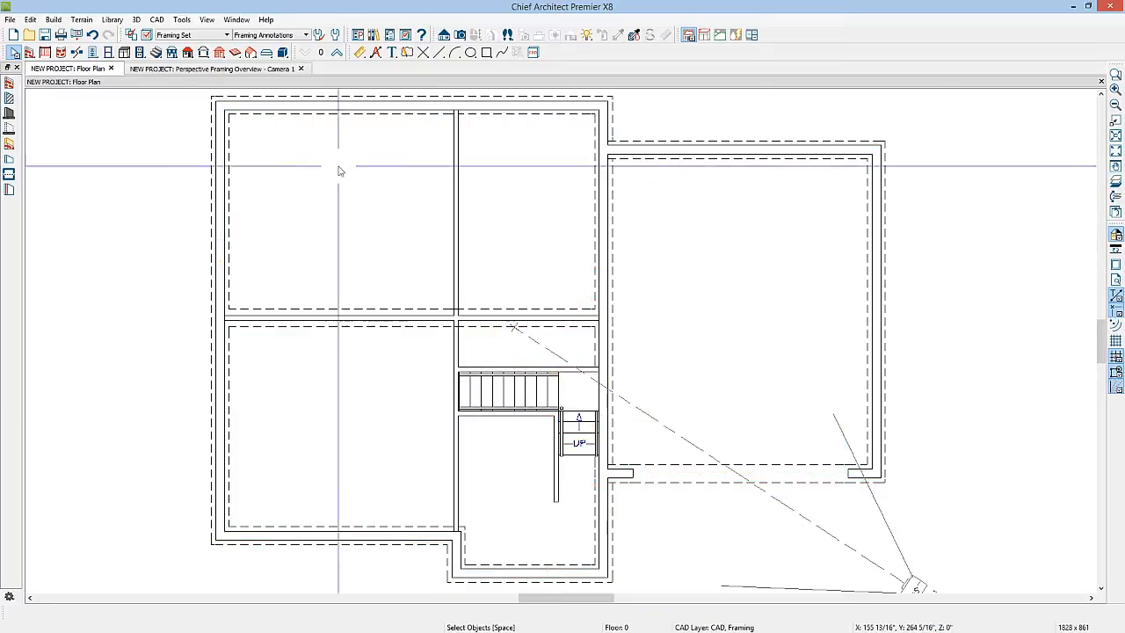
{"action": "left_click", "coordinate": [221, 55]}
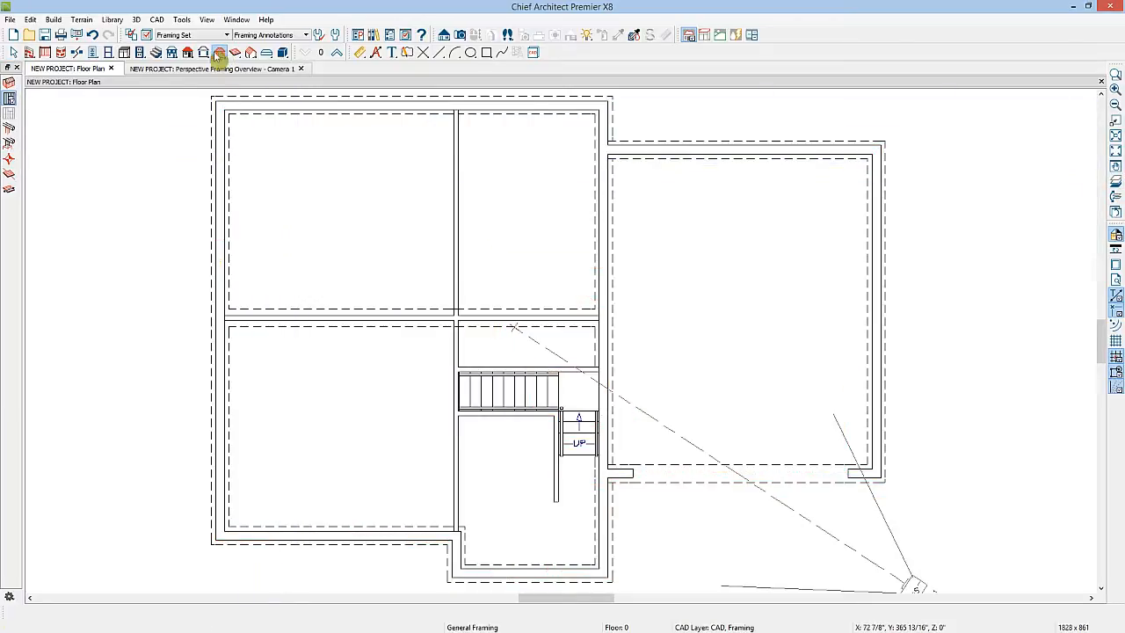
{"action": "left_click", "coordinate": [9, 98]}
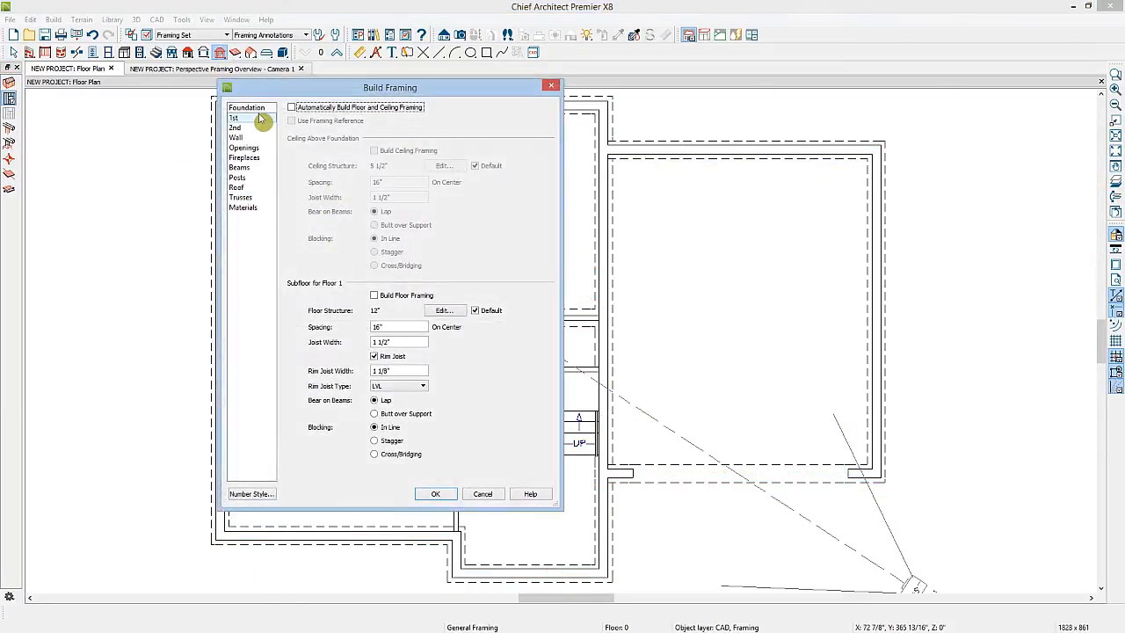
{"action": "left_click", "coordinate": [374, 296]}
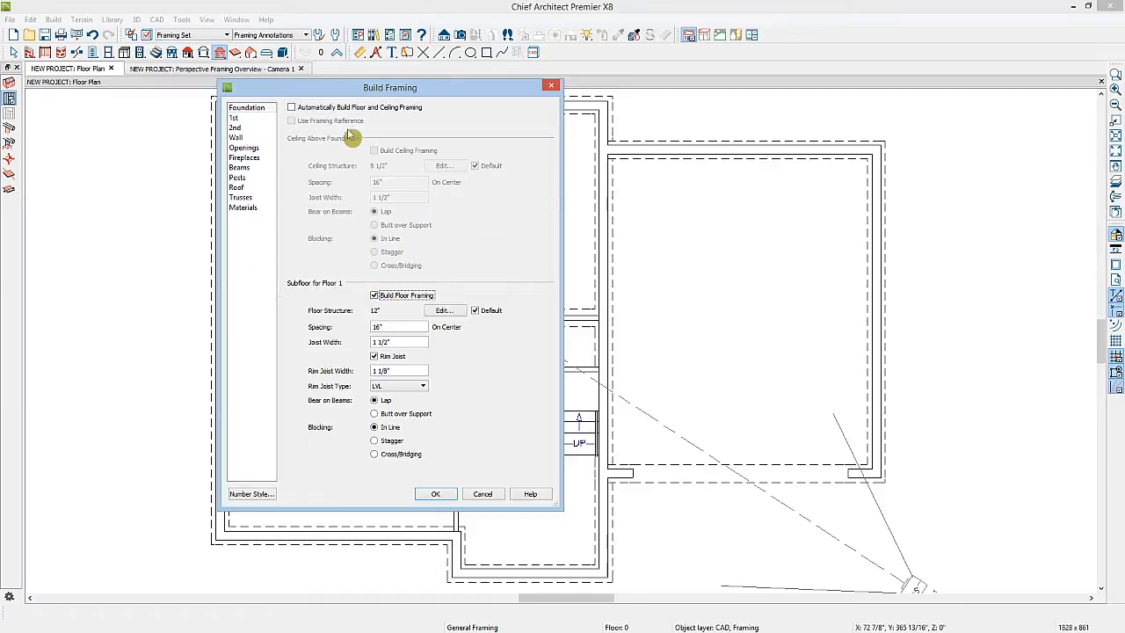
{"action": "left_click", "coordinate": [291, 108]}
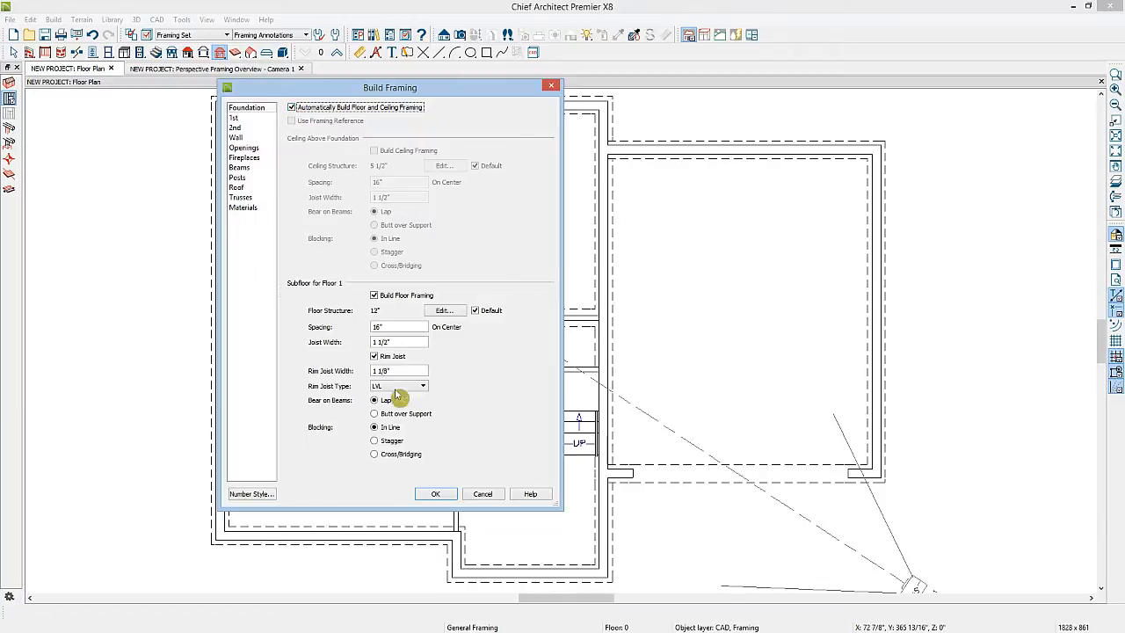
{"action": "left_click", "coordinate": [450, 495]}
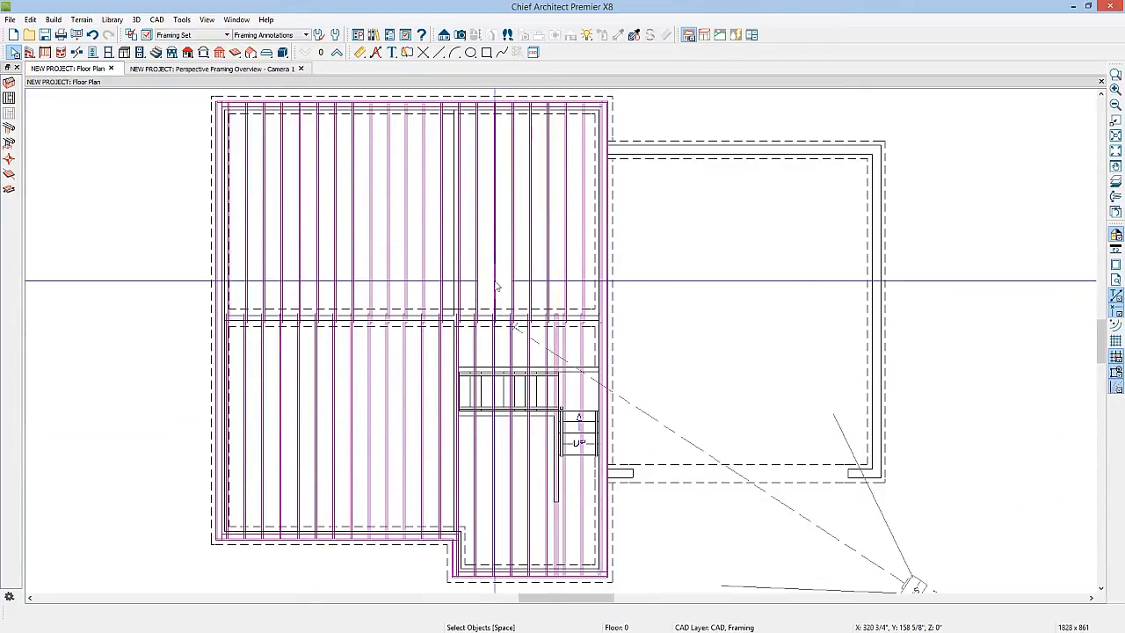
Undo the floor framing and make the vertical interior wall on the foundation a foundation wall
{"action": "left_click", "coordinate": [93, 35]}
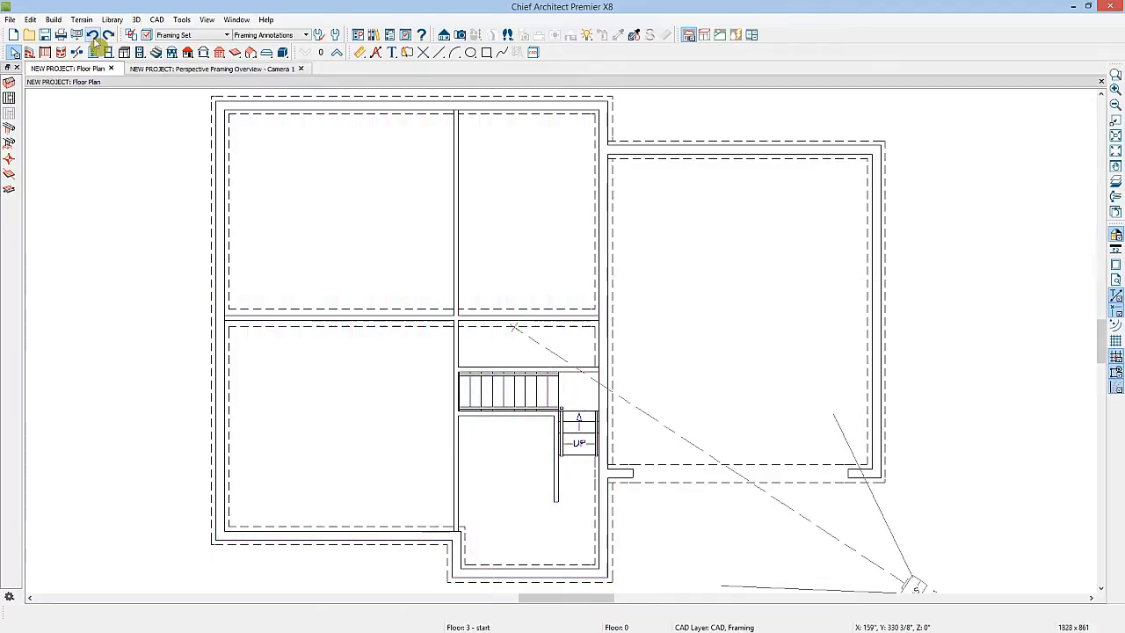
{"action": "left_click", "coordinate": [453, 271]}
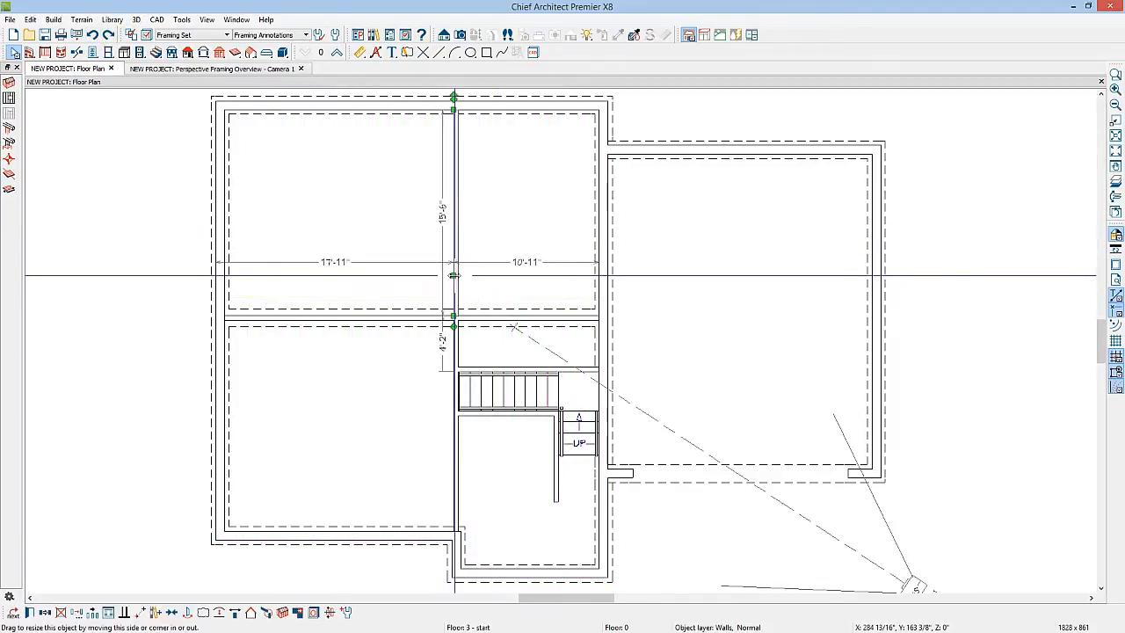
{"action": "left_click", "coordinate": [458, 453]}
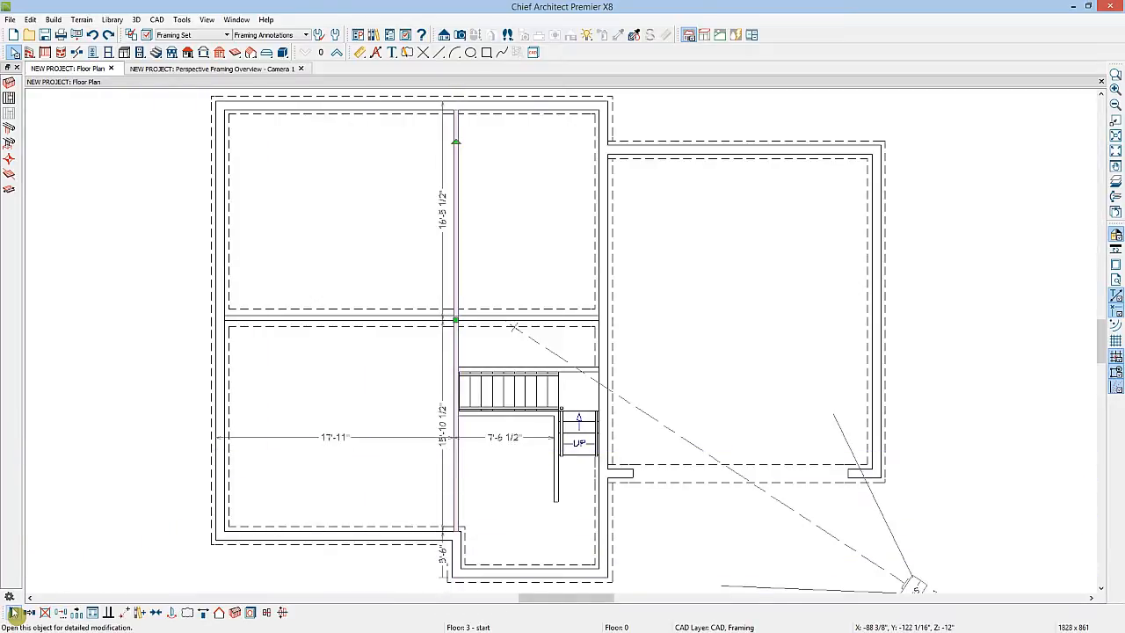
{"action": "left_click", "coordinate": [13, 613]}
{"action": "left_click", "coordinate": [492, 155]}
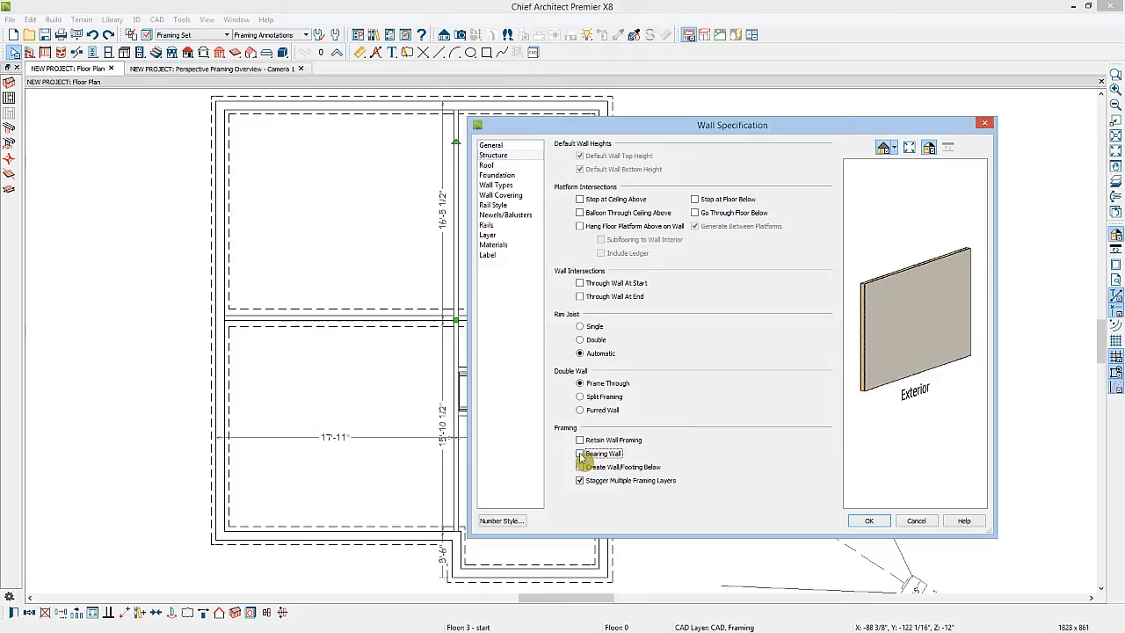
{"action": "left_click", "coordinate": [494, 146]}
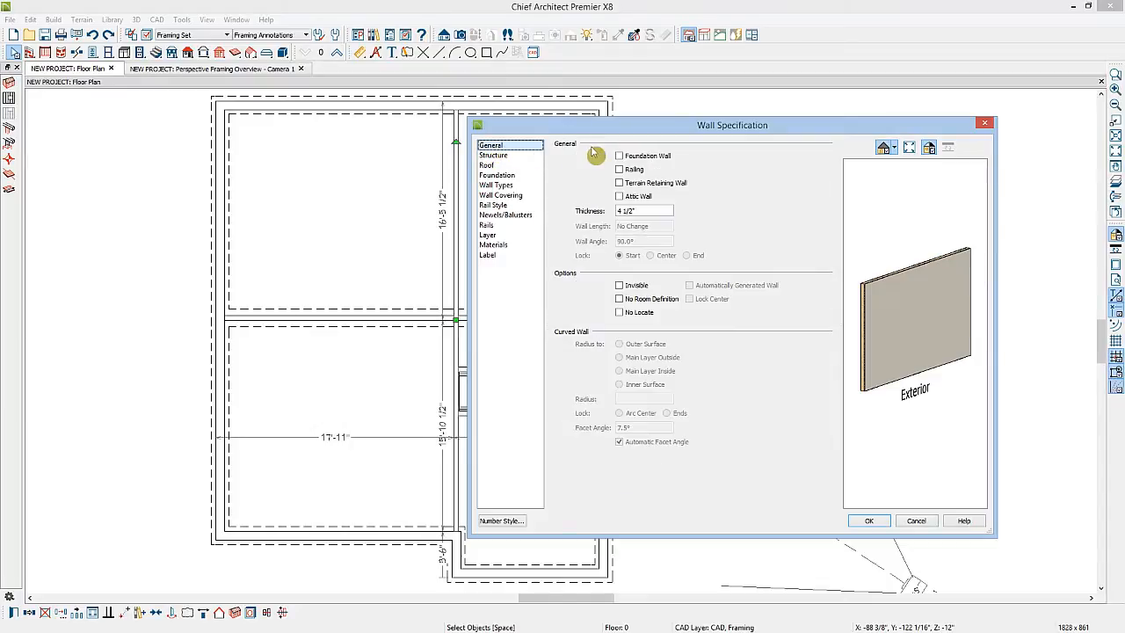
{"action": "left_click", "coordinate": [619, 157]}
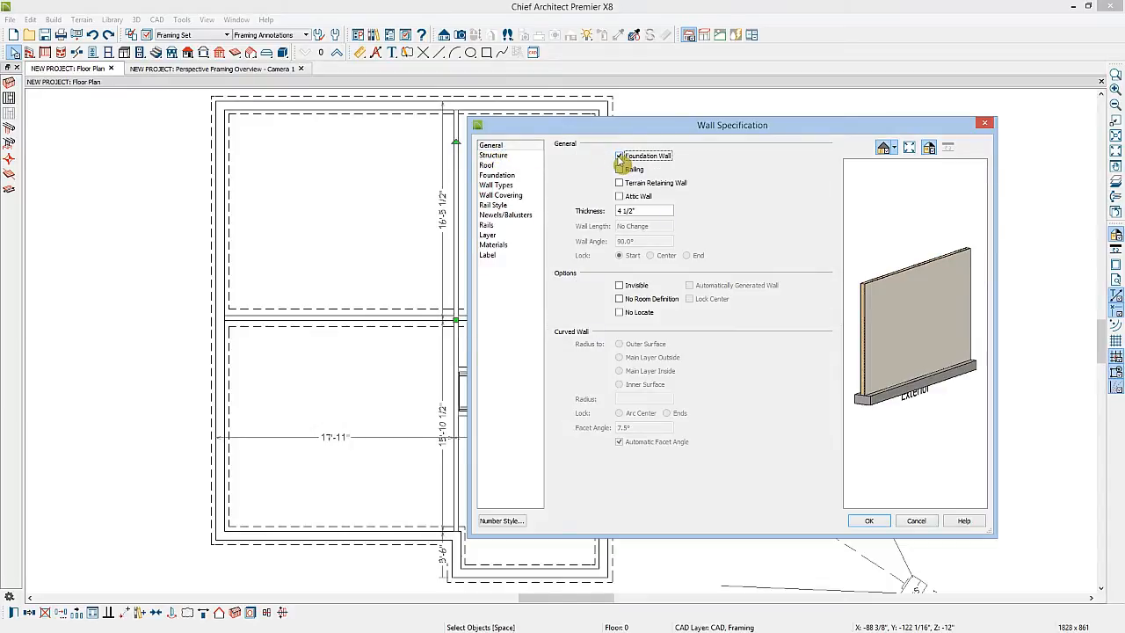
{"action": "left_click", "coordinate": [868, 520]}
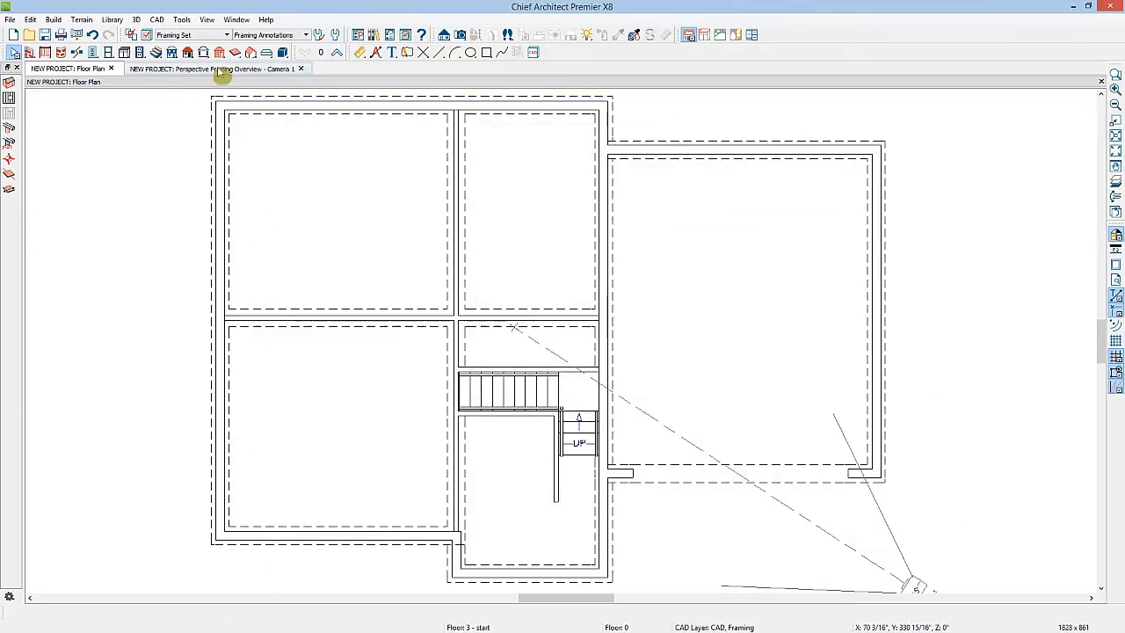
Rebuild the floor 1 framing and undo it
{"action": "left_click", "coordinate": [8, 98]}
{"action": "left_click", "coordinate": [376, 296]}
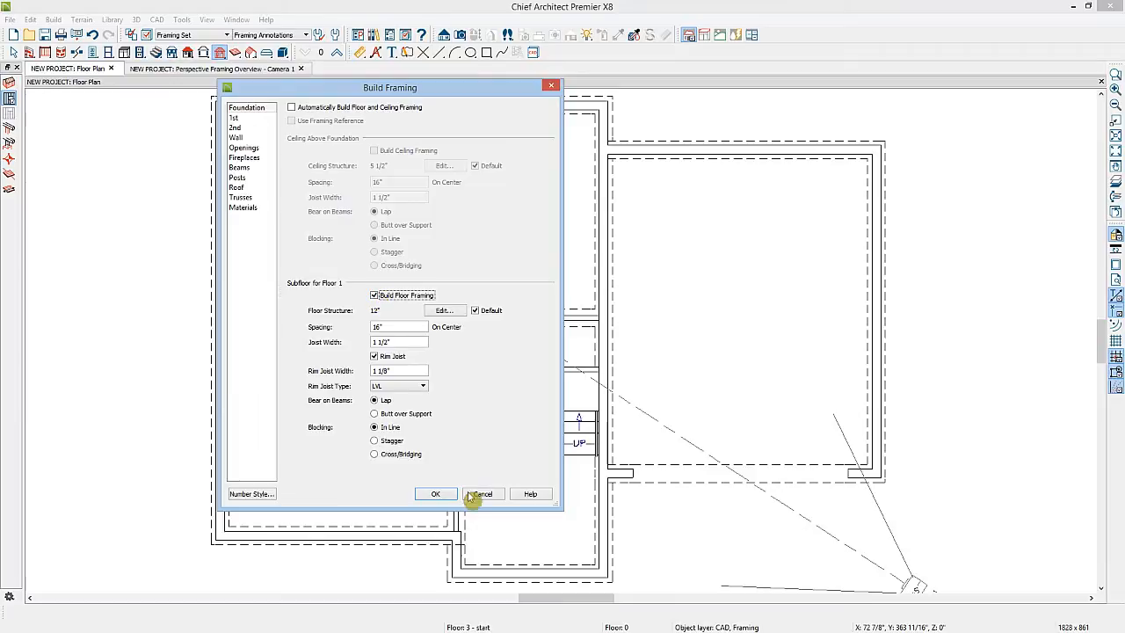
{"action": "left_click", "coordinate": [435, 494]}
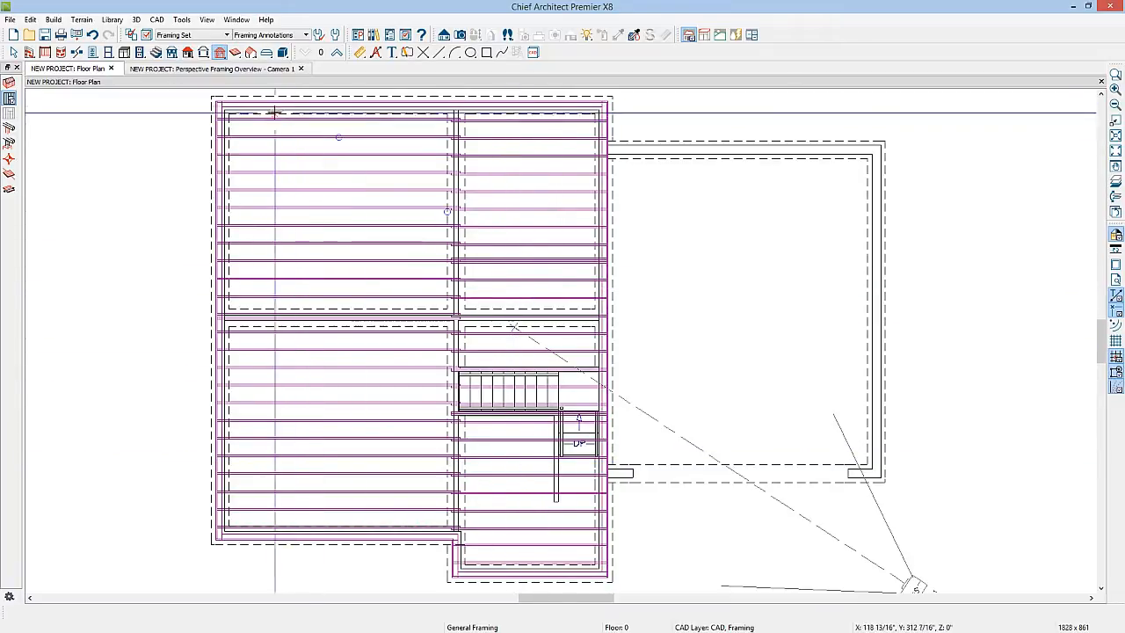
{"action": "left_click", "coordinate": [91, 35]}
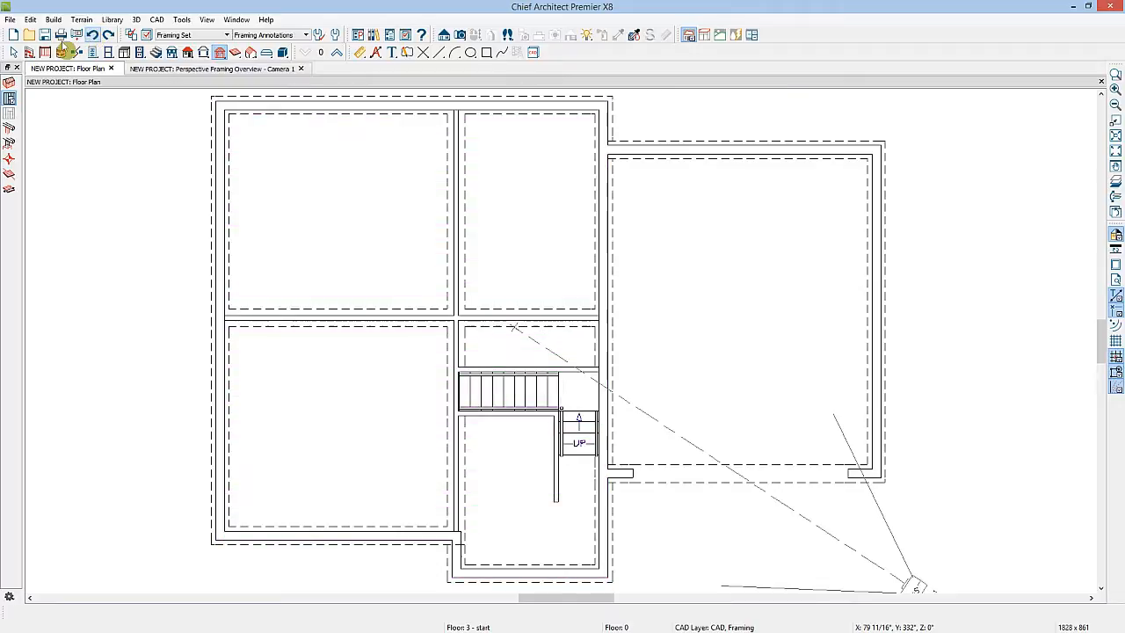
Draw joist direction arrows: a vertical one in the left rooms and horizontal ones in the two right rooms
{"action": "left_click", "coordinate": [10, 192]}
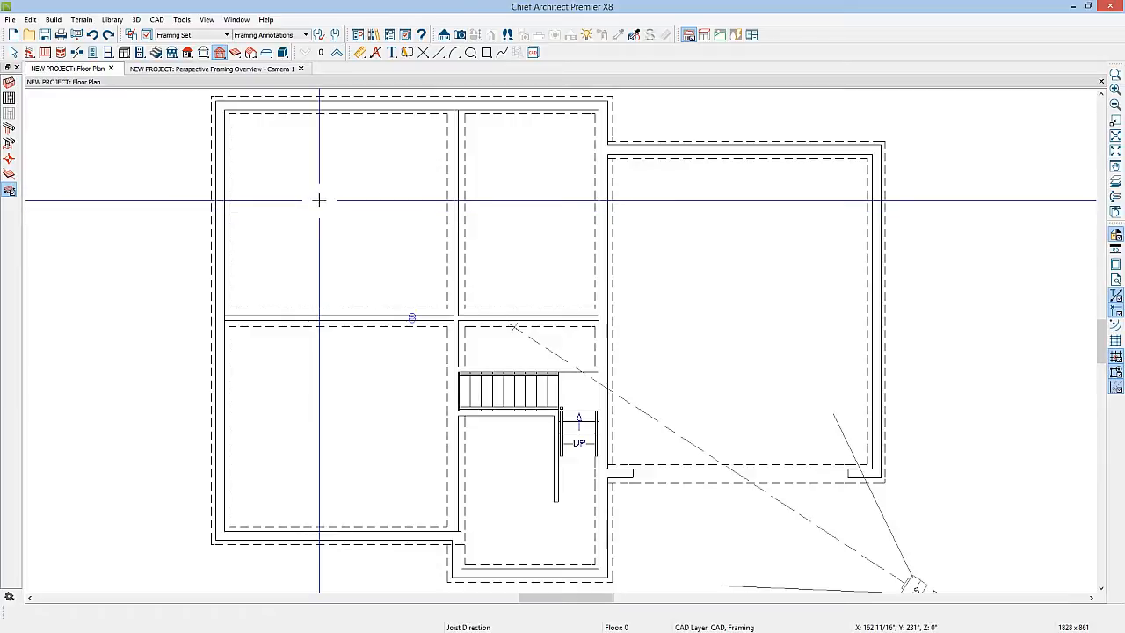
{"action": "left_click_drag", "start_coordinate": [319, 200], "coordinate": [321, 408]}
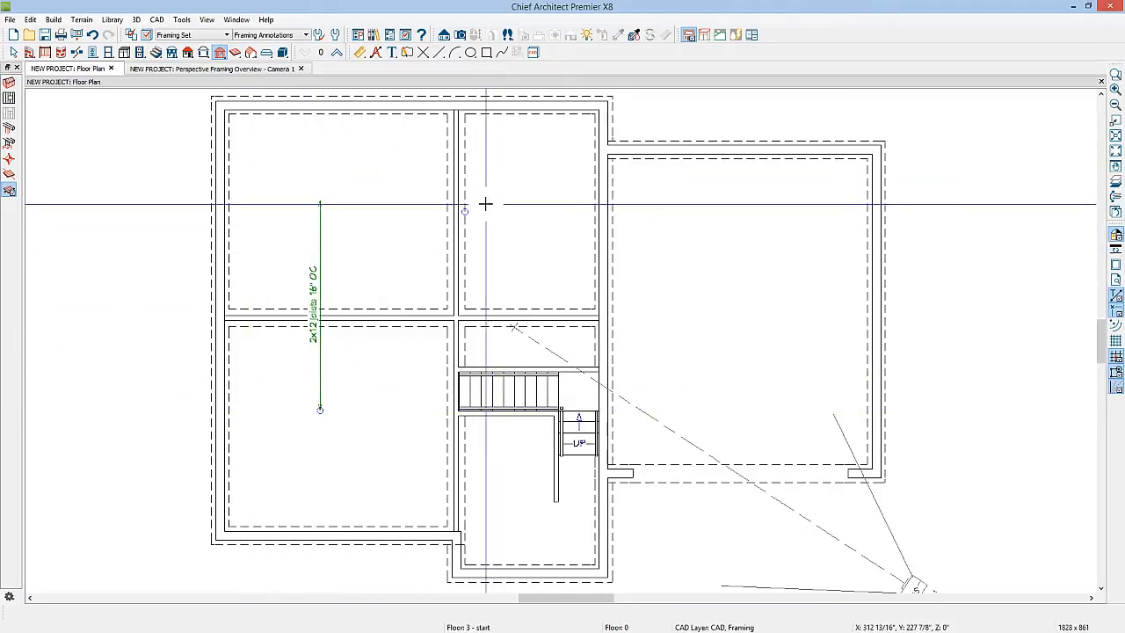
{"action": "left_click_drag", "start_coordinate": [484, 204], "coordinate": [578, 203]}
{"action": "left_click_drag", "start_coordinate": [484, 483], "coordinate": [578, 482]}
{"action": "key", "text": "space"}
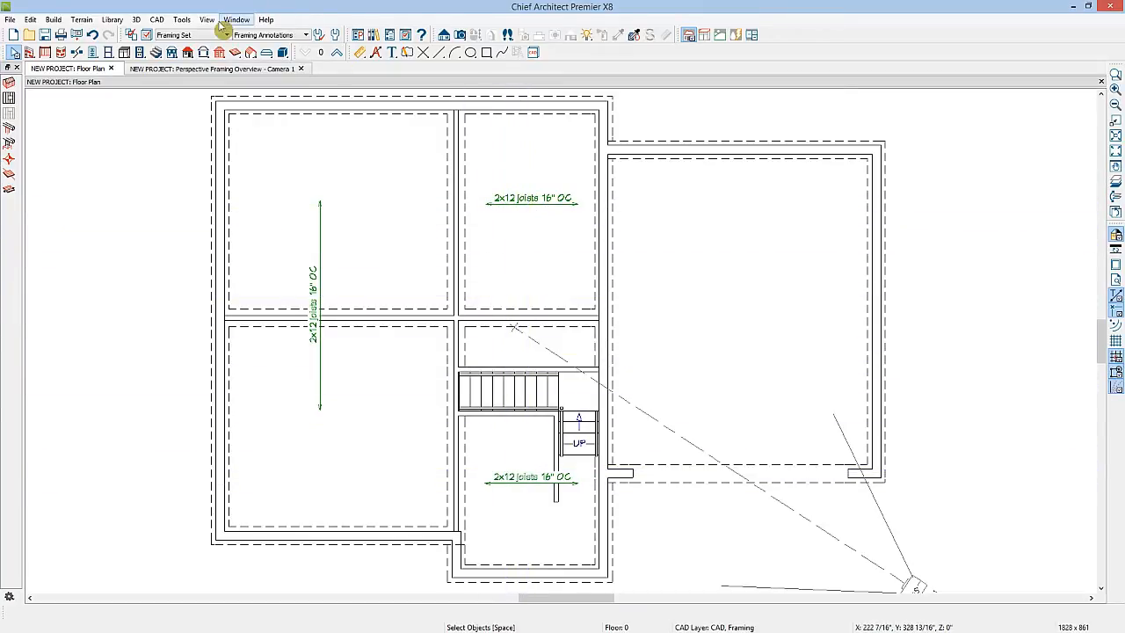
Build the floor 1 framing again following the joist direction arrows
{"action": "left_click", "coordinate": [220, 52]}
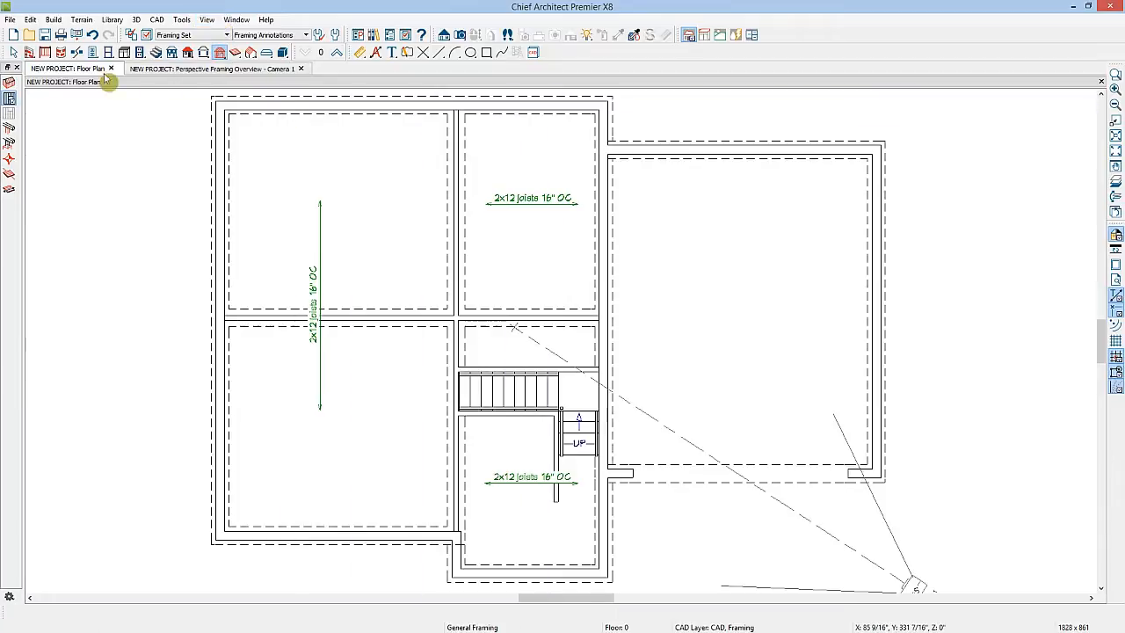
{"action": "left_click", "coordinate": [10, 85]}
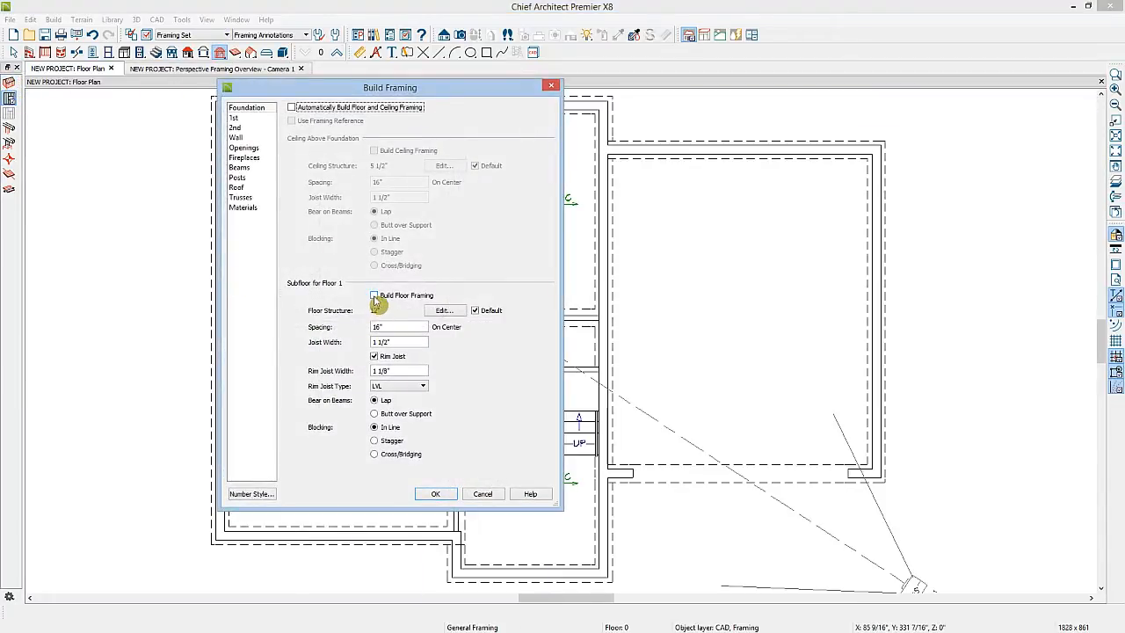
{"action": "left_click", "coordinate": [435, 493]}
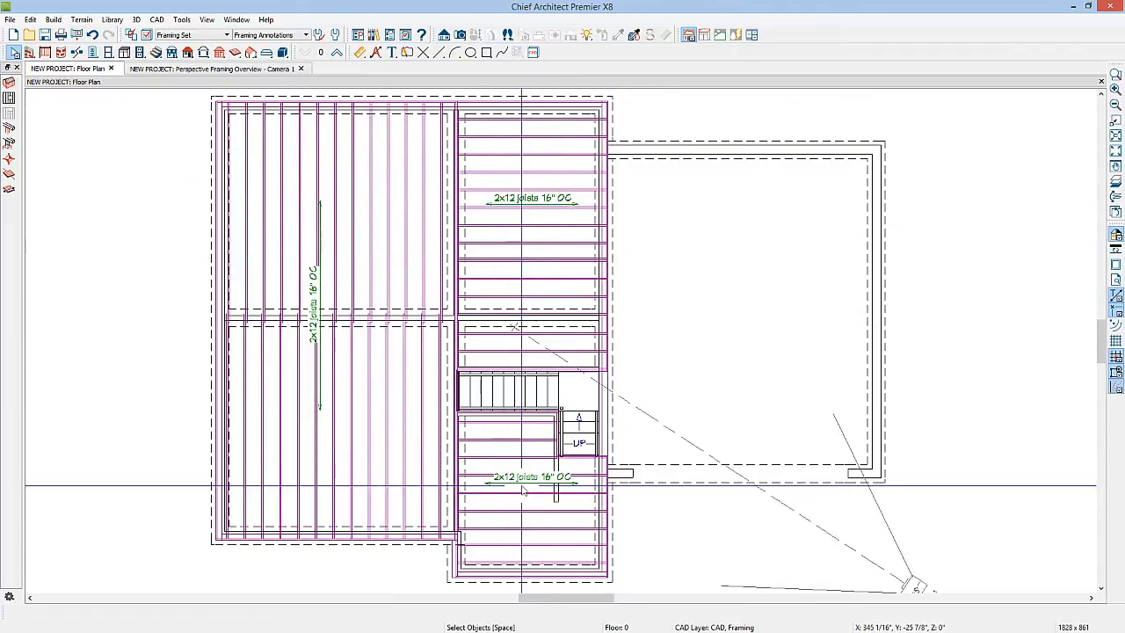
Go up to floor 1 and review the structure settings of the horizontal and vertical interior walls
{"action": "left_click", "coordinate": [337, 56]}
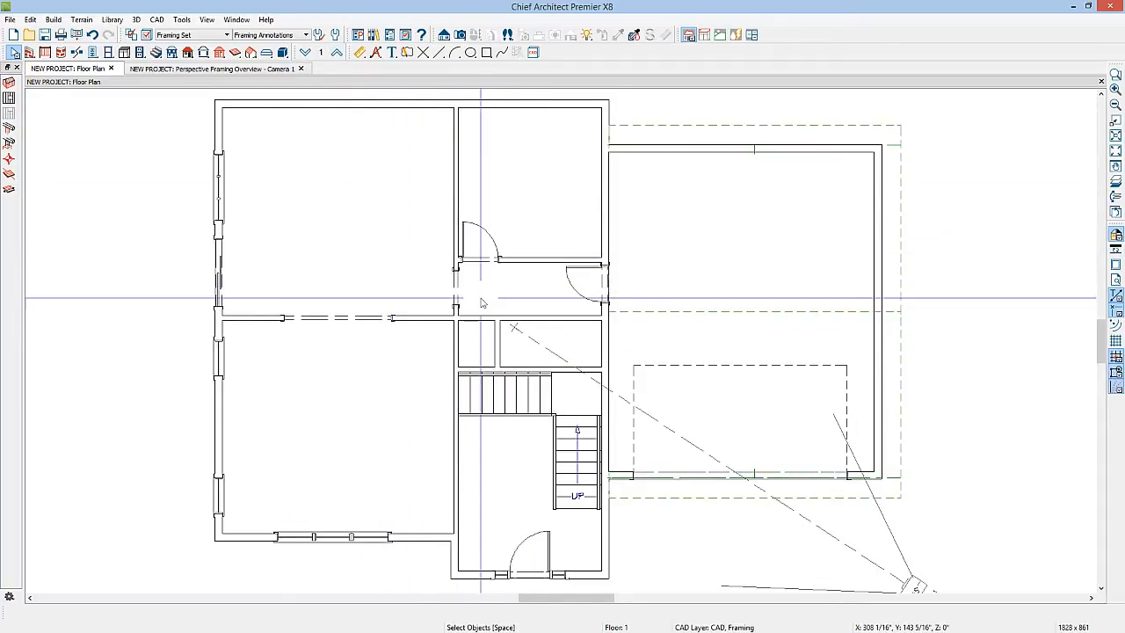
{"action": "left_click", "coordinate": [416, 316]}
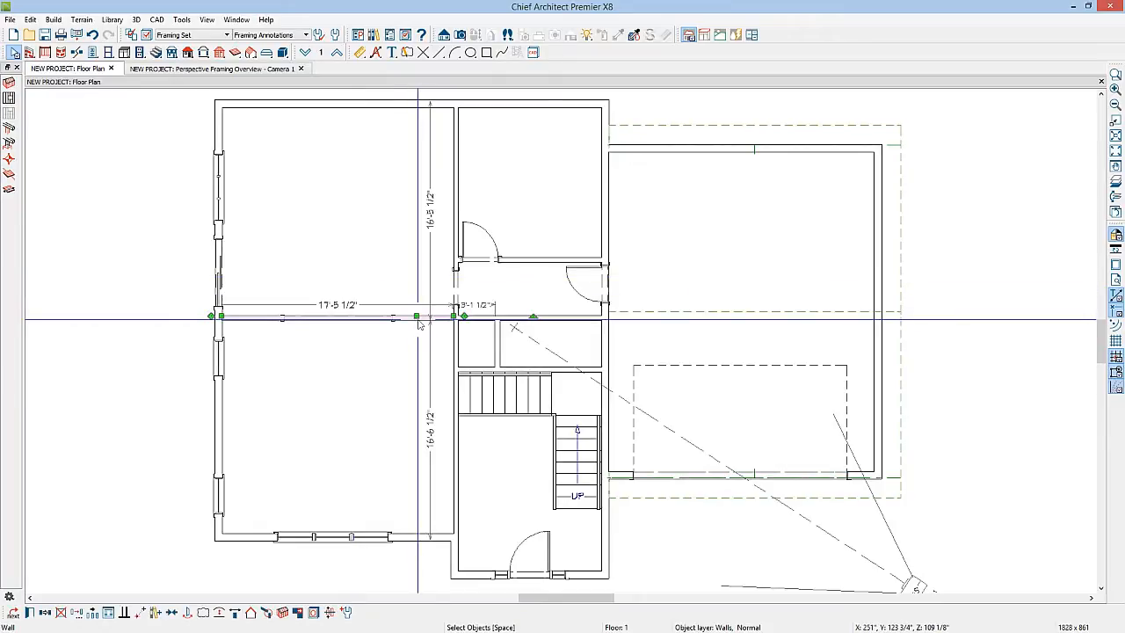
{"action": "left_click", "coordinate": [30, 613]}
{"action": "left_click", "coordinate": [493, 154]}
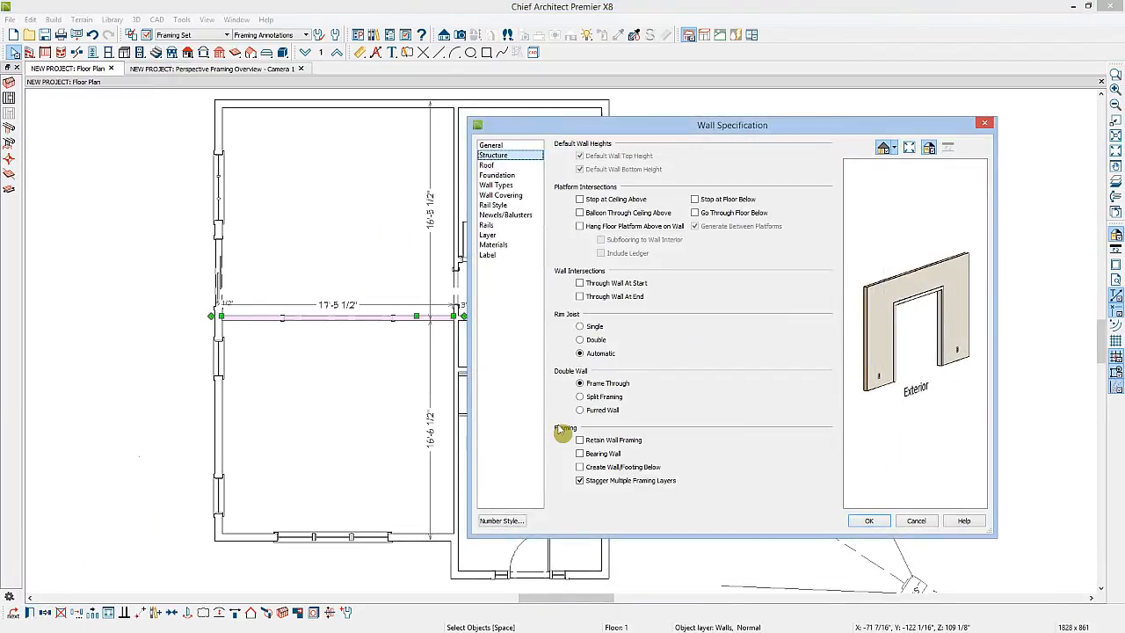
{"action": "left_click", "coordinate": [869, 521]}
{"action": "left_click", "coordinate": [455, 210]}
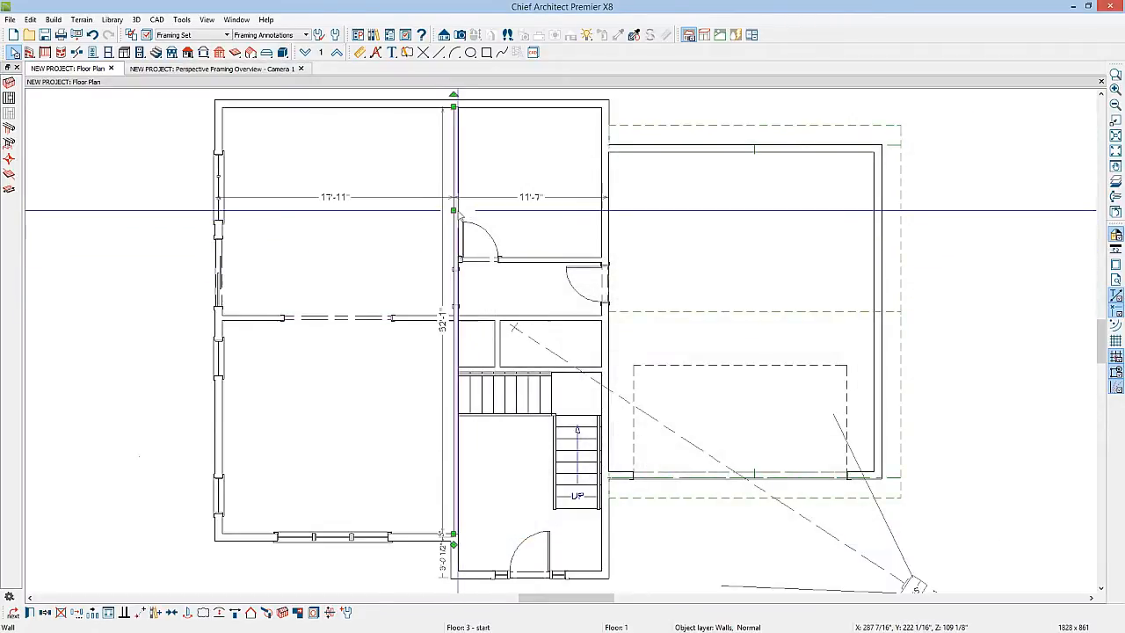
{"action": "left_click", "coordinate": [30, 613]}
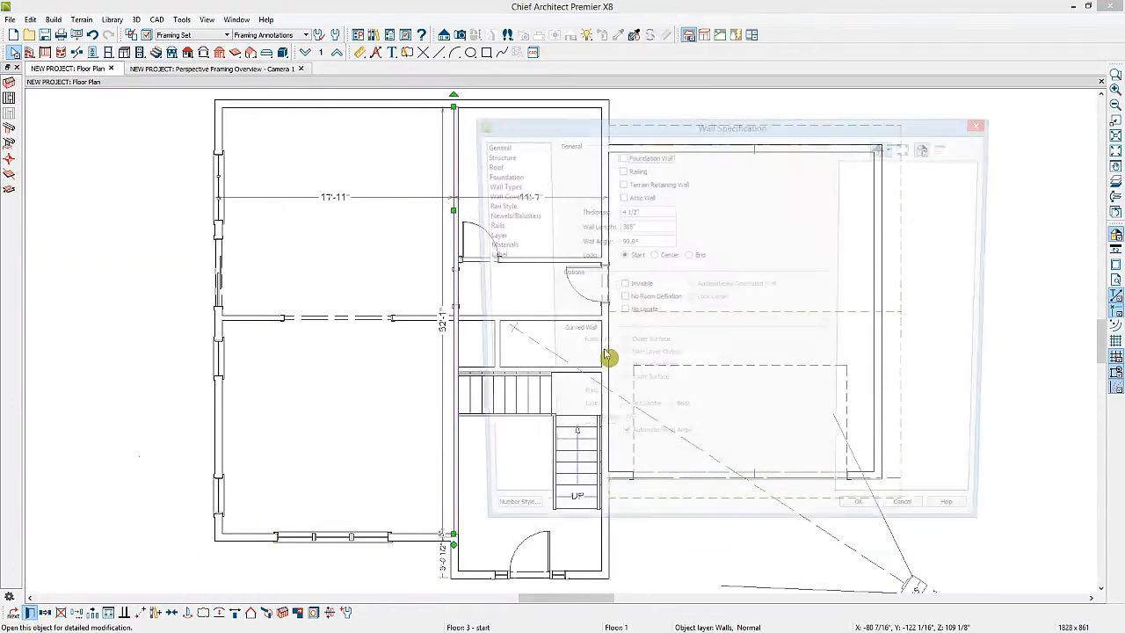
{"action": "left_click", "coordinate": [489, 157]}
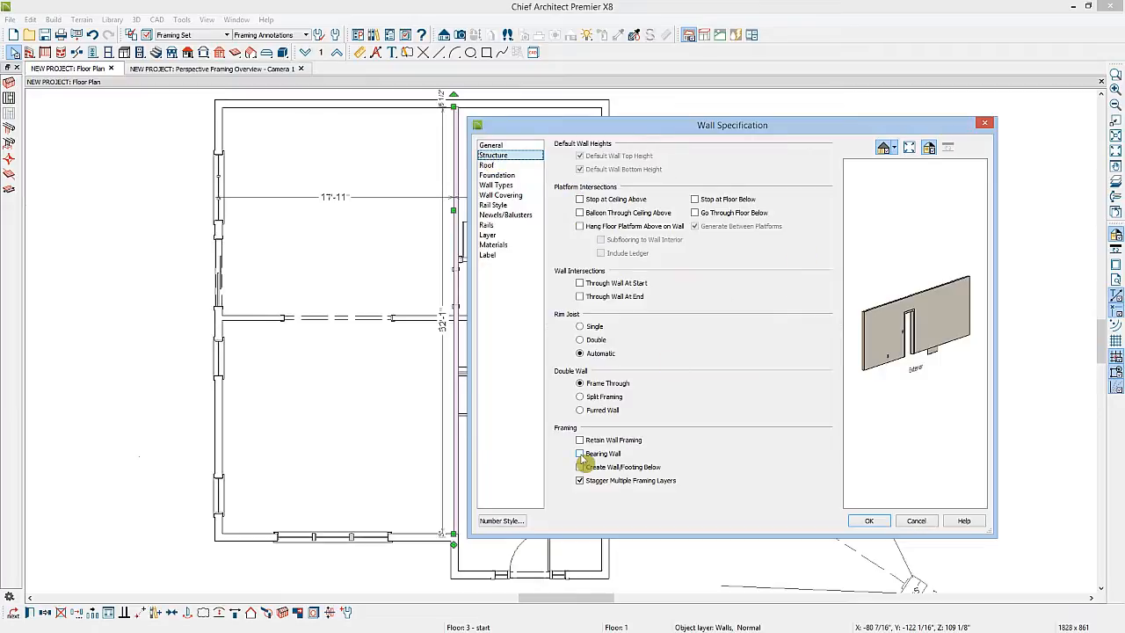
{"action": "left_click", "coordinate": [870, 521]}
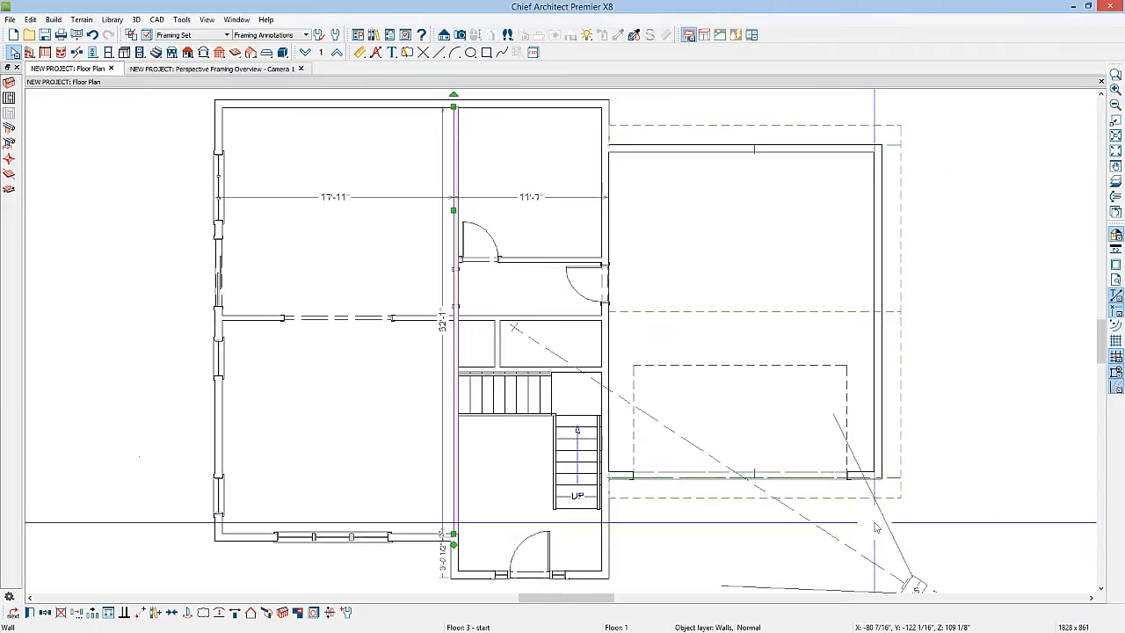
Draw joist direction arrows on floor 1: vertical in the upper left room, horizontal in the upper right room
{"action": "left_click", "coordinate": [9, 192]}
{"action": "left_click_drag", "start_coordinate": [339, 193], "coordinate": [344, 266]}
{"action": "left_click_drag", "start_coordinate": [473, 185], "coordinate": [582, 186]}
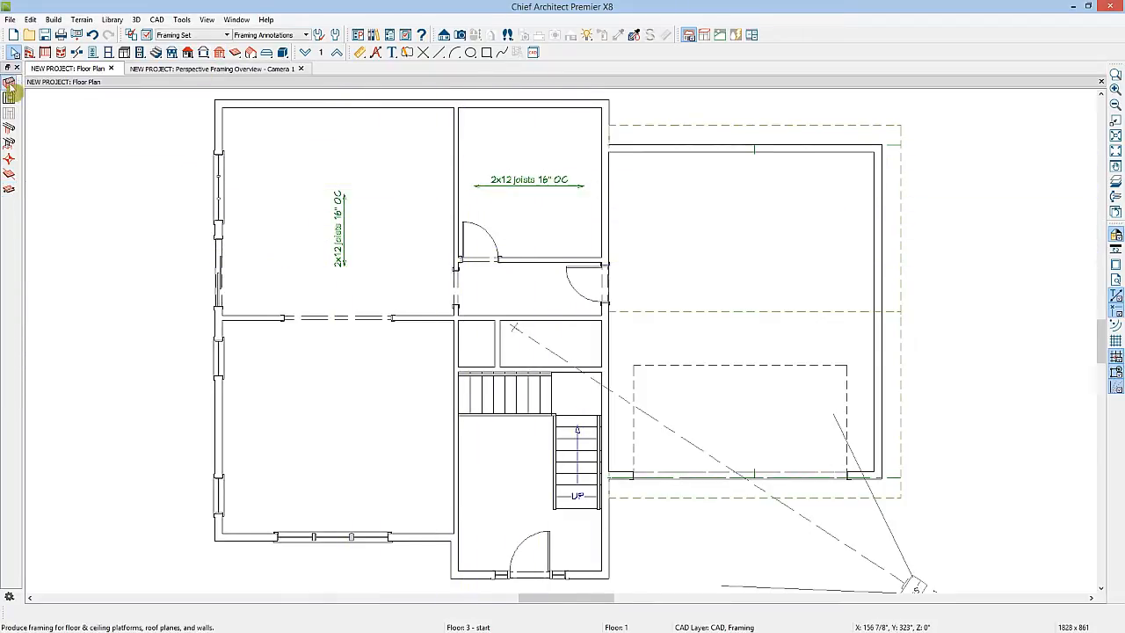
Build the subfloor framing for floor 2 from the floor 1 framing settings
{"action": "left_click", "coordinate": [9, 83]}
{"action": "left_click", "coordinate": [235, 127]}
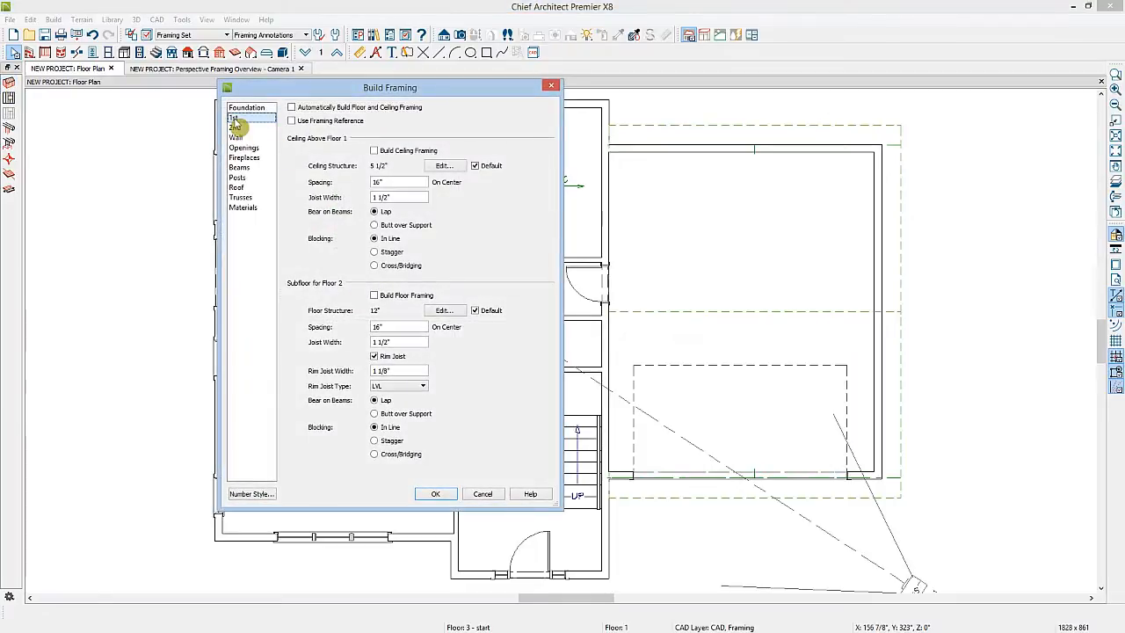
{"action": "left_click", "coordinate": [374, 297]}
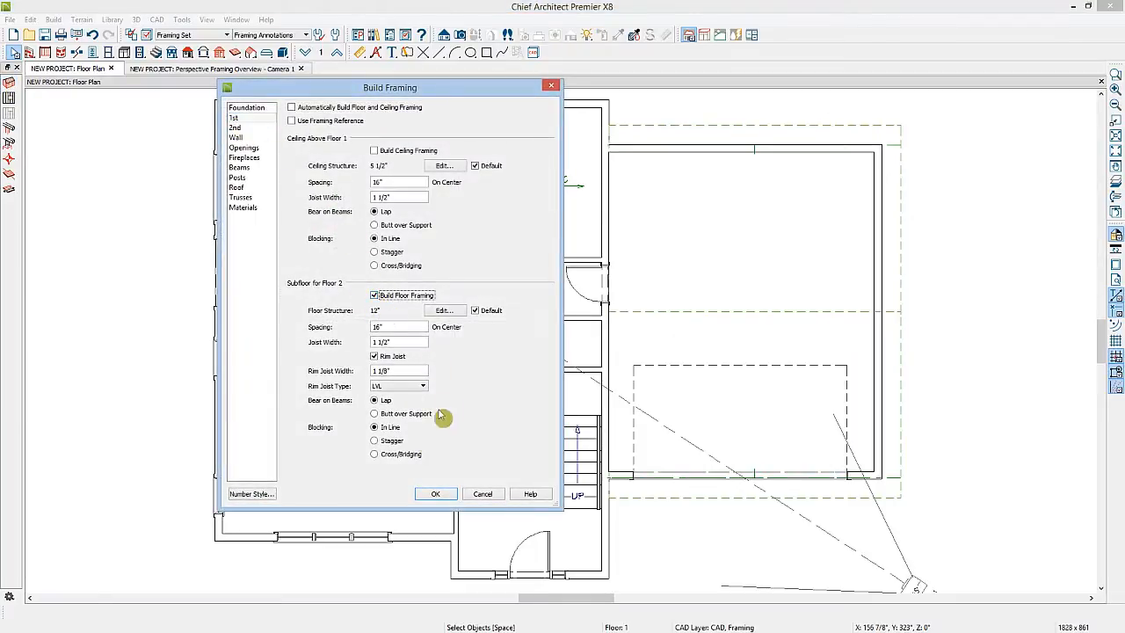
{"action": "left_click", "coordinate": [436, 494]}
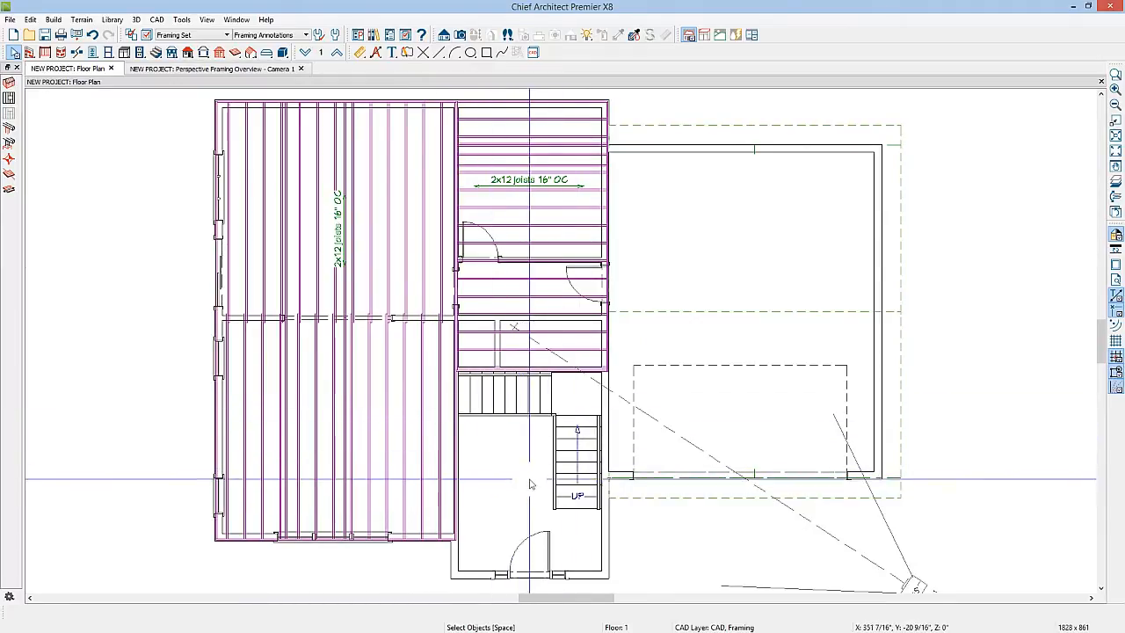
Go up to floor 2 to check the room above the entry, then return to floor 1
{"action": "left_click", "coordinate": [338, 56]}
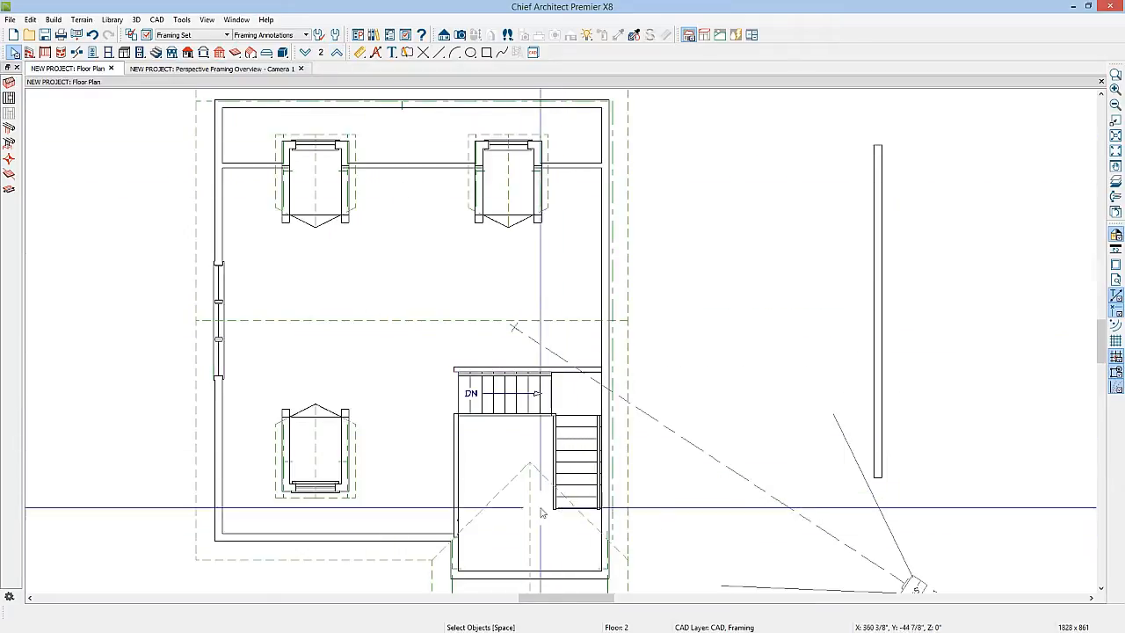
{"action": "left_click", "coordinate": [494, 449]}
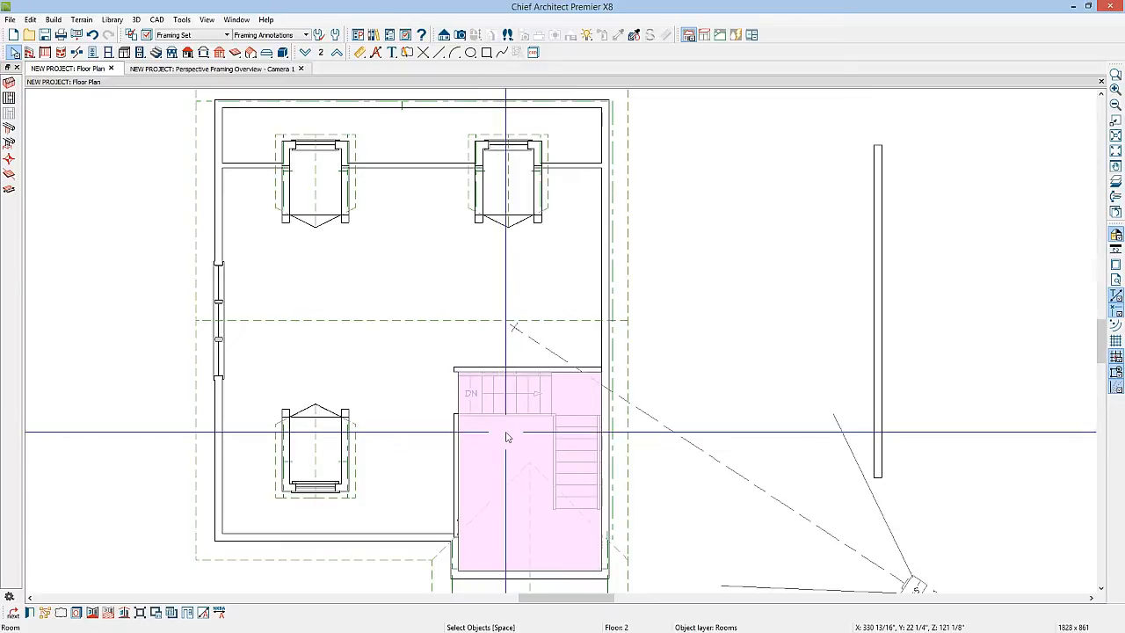
{"action": "left_click", "coordinate": [305, 53]}
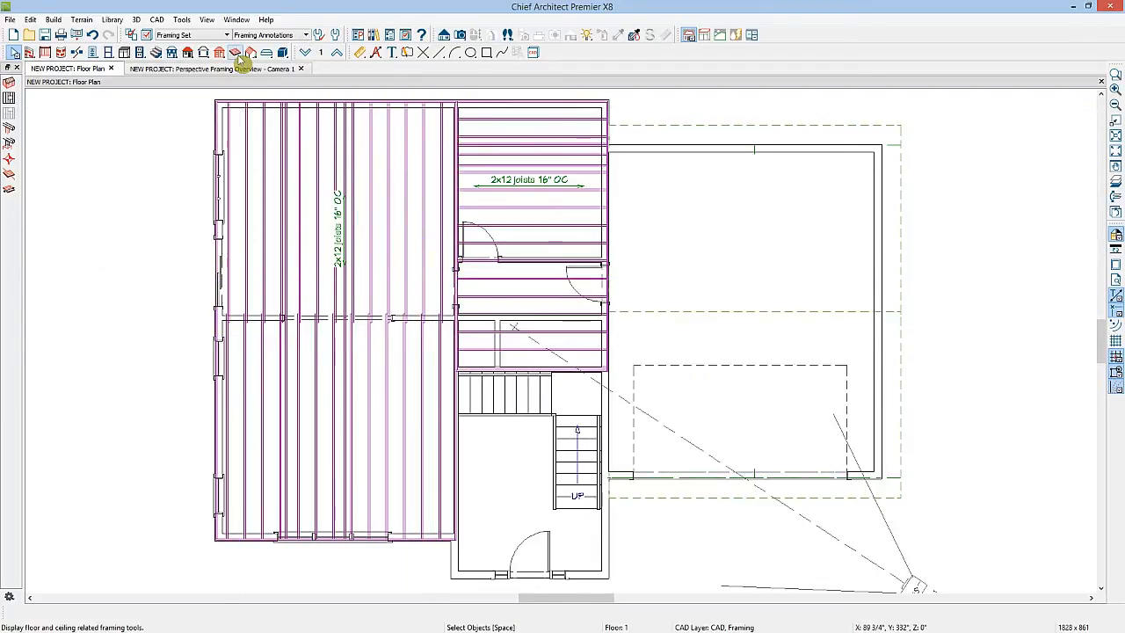
Try building wall framing for the whole plan
{"action": "left_click", "coordinate": [221, 53]}
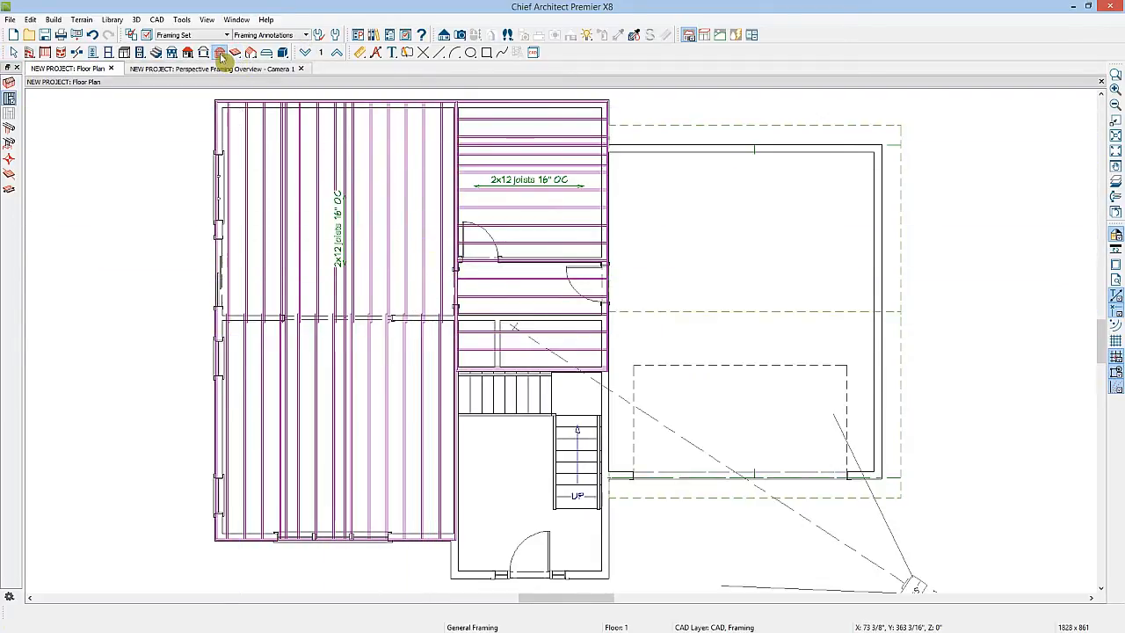
{"action": "left_click", "coordinate": [9, 96]}
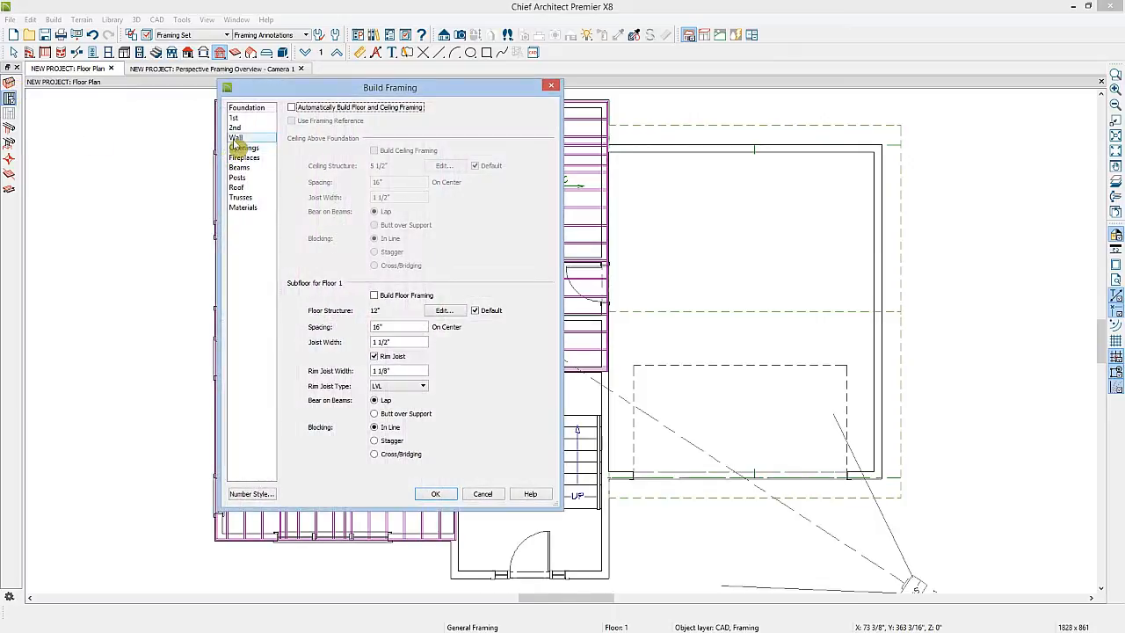
{"action": "left_click", "coordinate": [236, 139]}
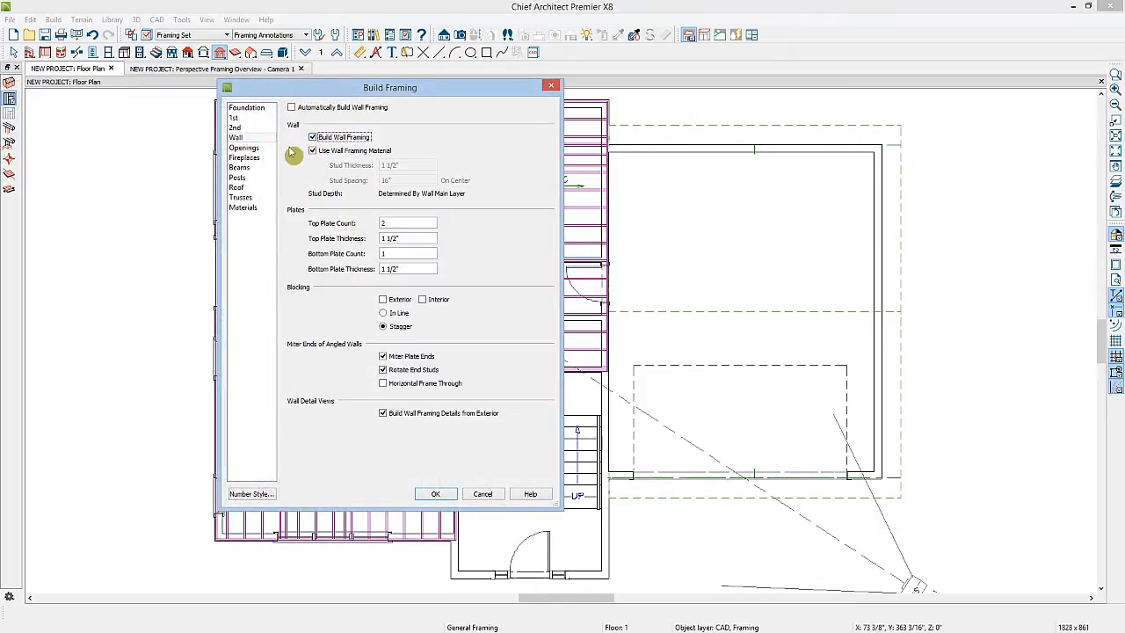
{"action": "left_click", "coordinate": [427, 493]}
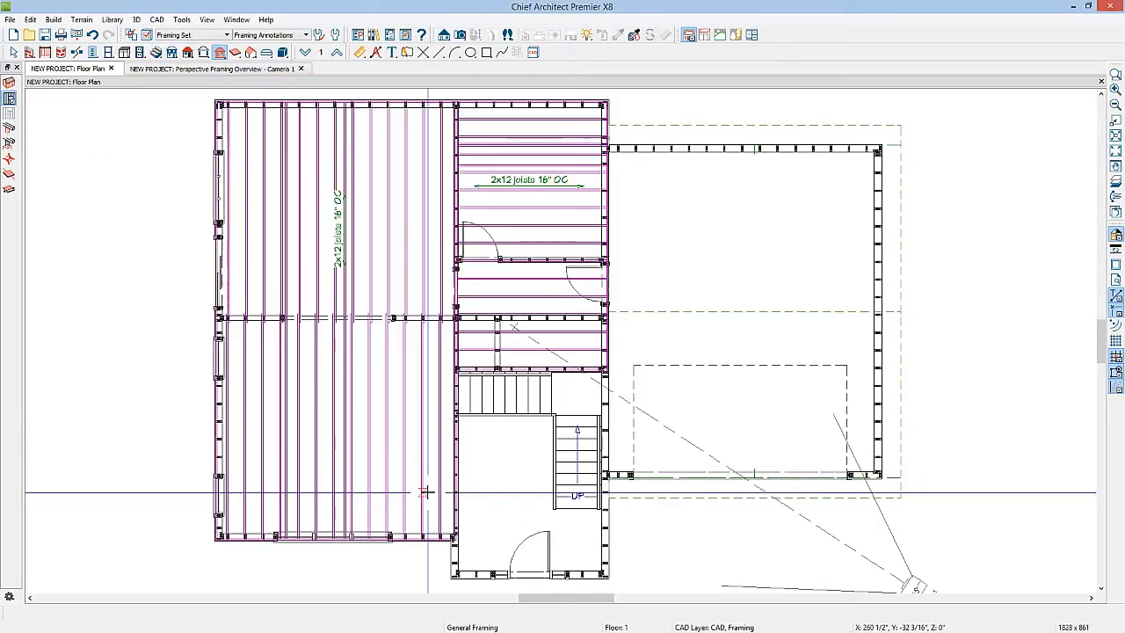
Undo the wall framing build
{"action": "key", "text": "space"}
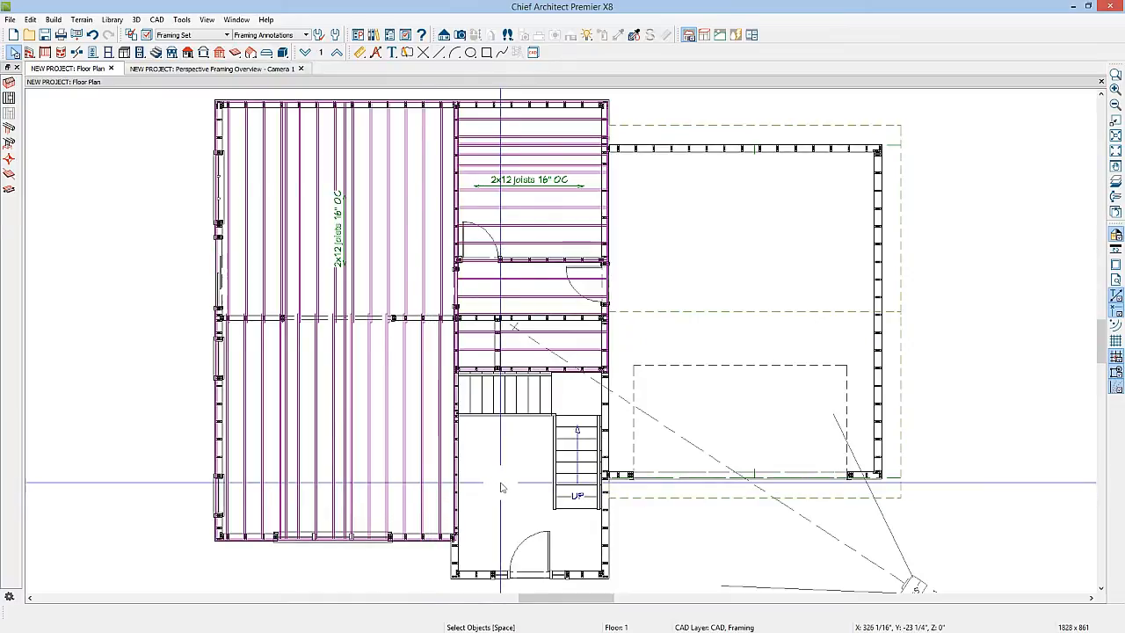
{"action": "left_click", "coordinate": [93, 33]}
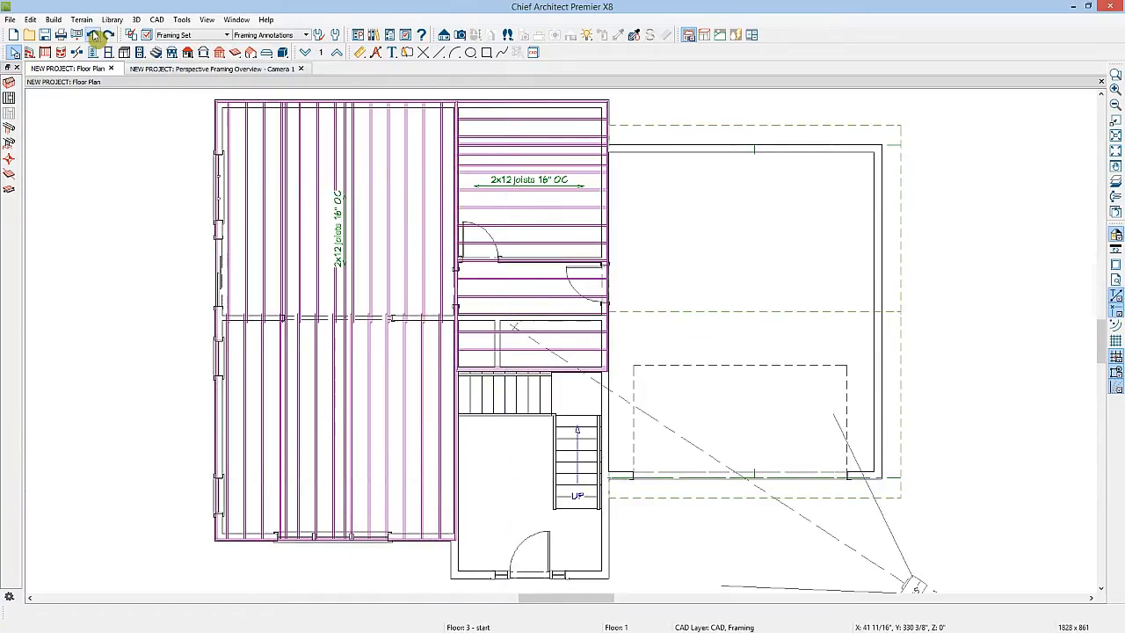
Build framing for the entry room's bottom wall only and open its wall detail
{"action": "left_click", "coordinate": [475, 577]}
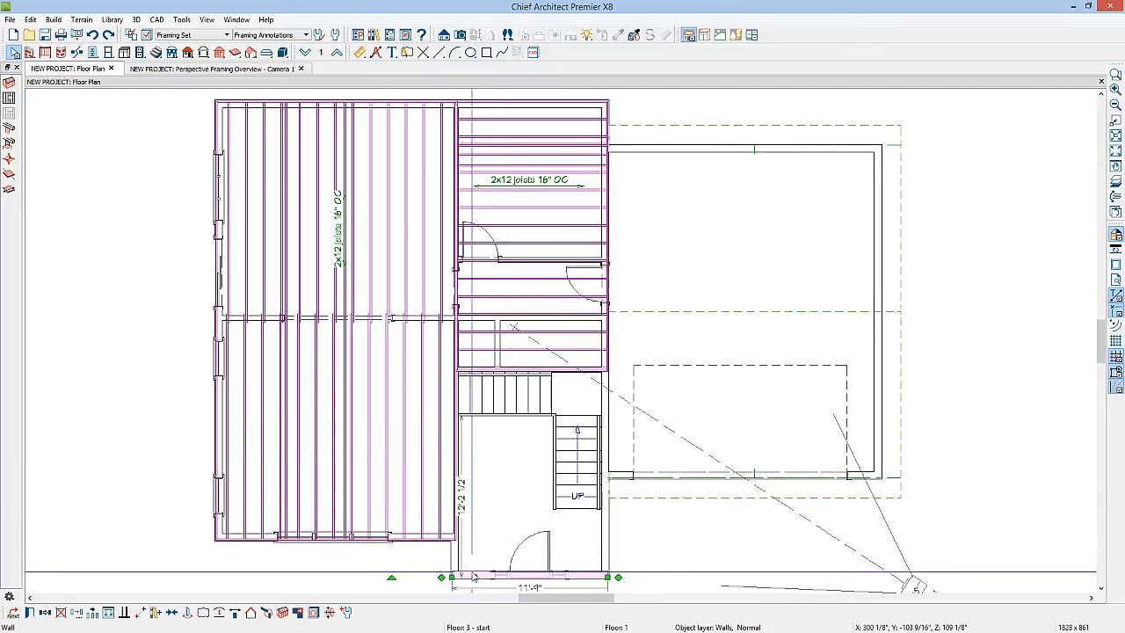
{"action": "left_click", "coordinate": [282, 615]}
{"action": "middle_click_drag", "start_coordinate": [638, 575], "coordinate": [618, 513]}
{"action": "scroll", "coordinate": [569, 529], "scroll_direction": "up", "scroll_amount": 5}
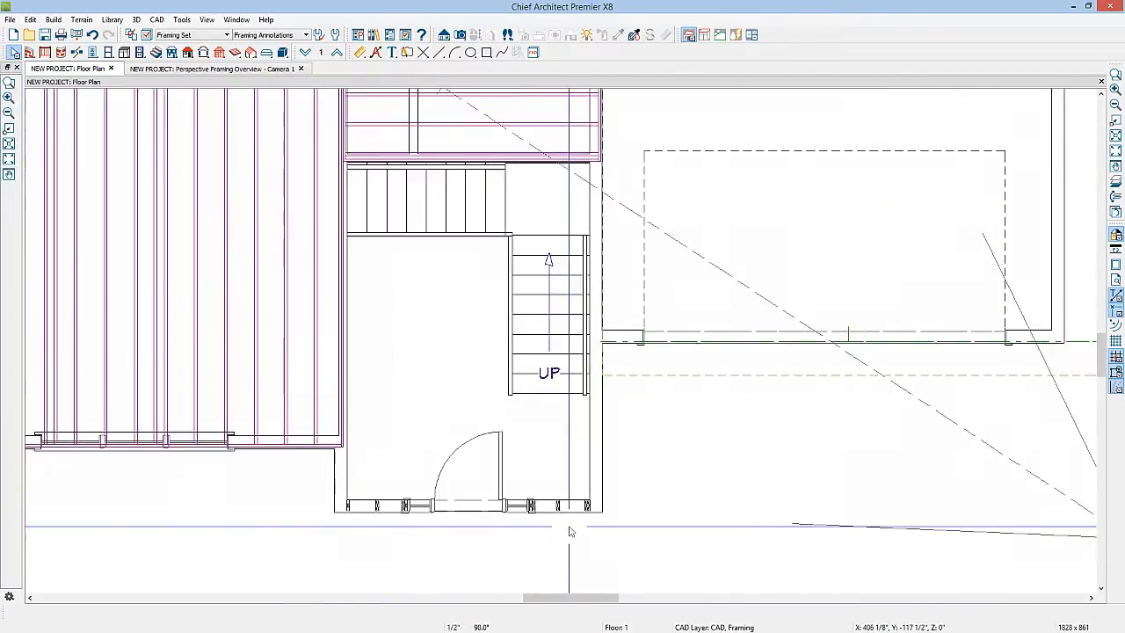
{"action": "left_click", "coordinate": [569, 498]}
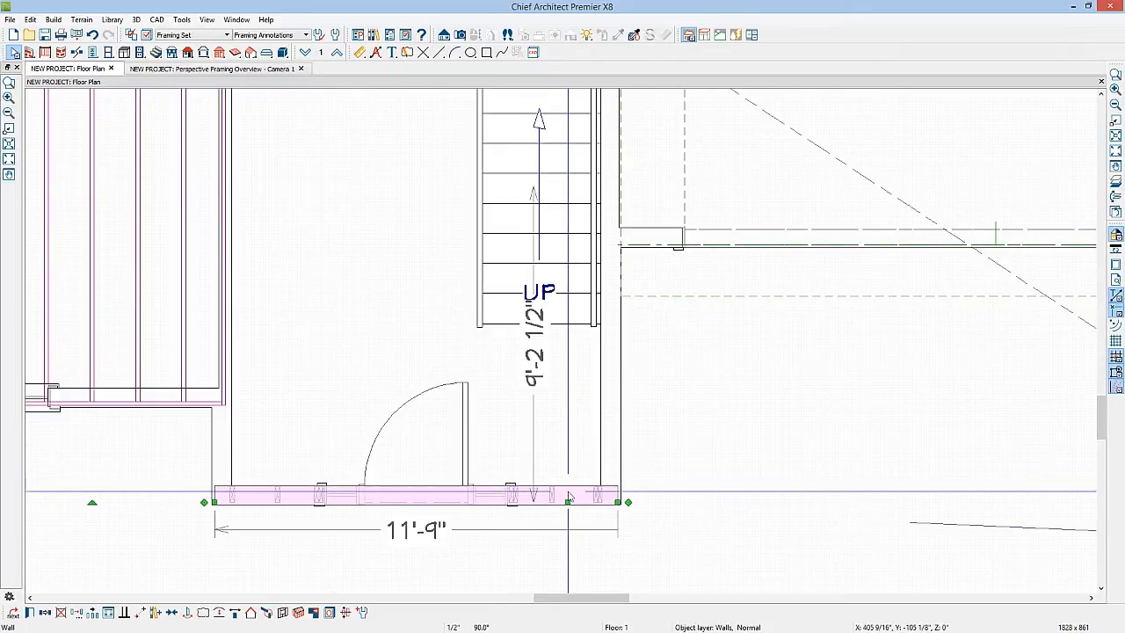
{"action": "left_click", "coordinate": [284, 613]}
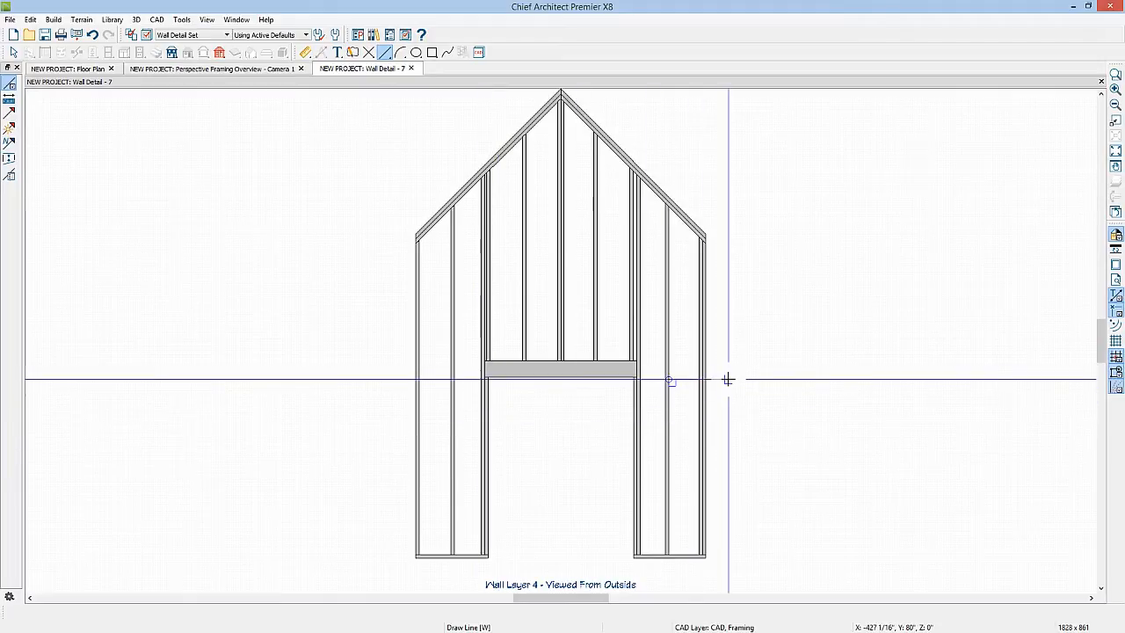
In the wall detail, move the stud right of the door opening slightly to the left
{"action": "key", "text": "space"}
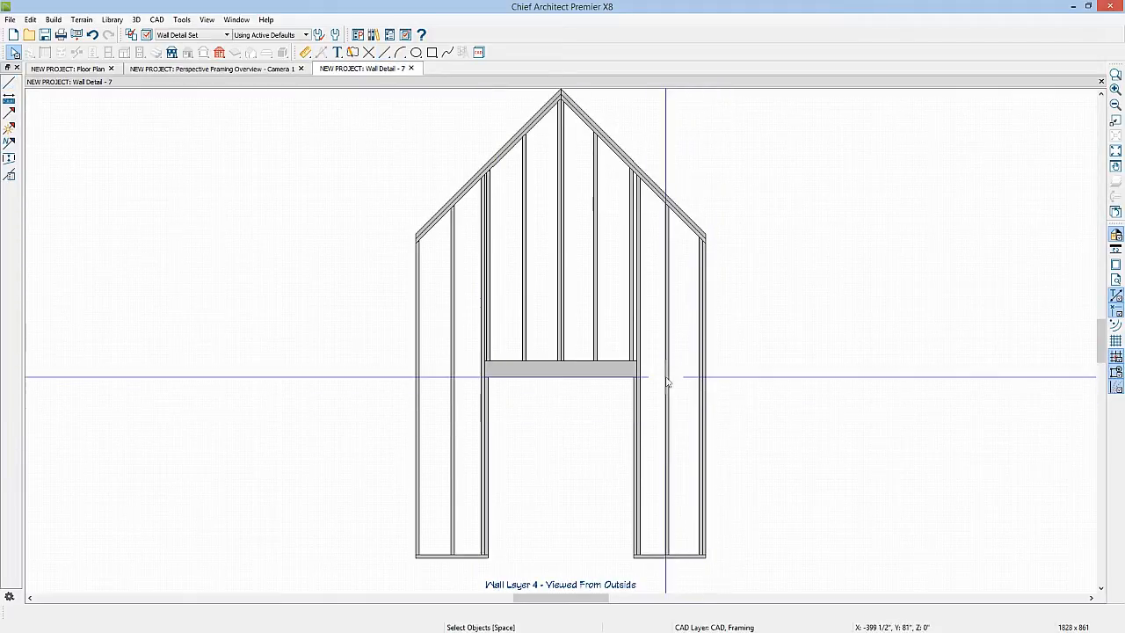
{"action": "scroll", "coordinate": [666, 381], "scroll_direction": "up", "scroll_amount": 2}
{"action": "left_click", "coordinate": [665, 382]}
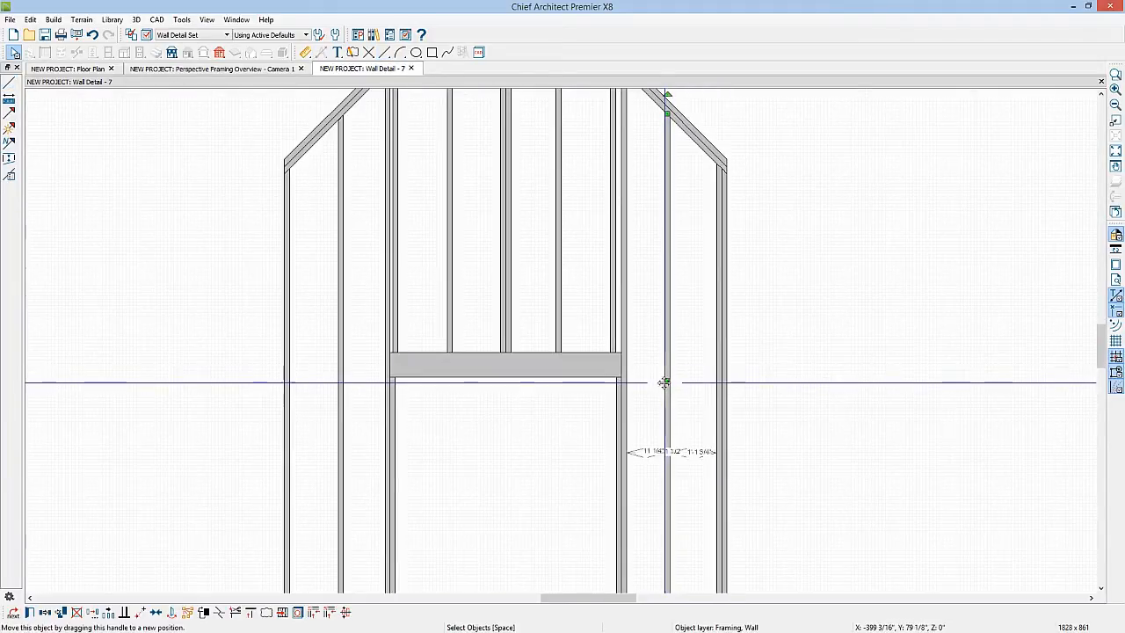
{"action": "mouse_move", "coordinate": [665, 381]}
{"action": "left_mouse_down"}
{"action": "mouse_move", "coordinate": [677, 380]}
{"action": "mouse_move", "coordinate": [648, 382]}
{"action": "left_mouse_up"}
Compare the wall detail with the wall in the floor plan
{"action": "scroll", "coordinate": [675, 383], "scroll_direction": "up", "scroll_amount": 1}
{"action": "scroll", "coordinate": [676, 383], "scroll_direction": "up", "scroll_amount": 1}
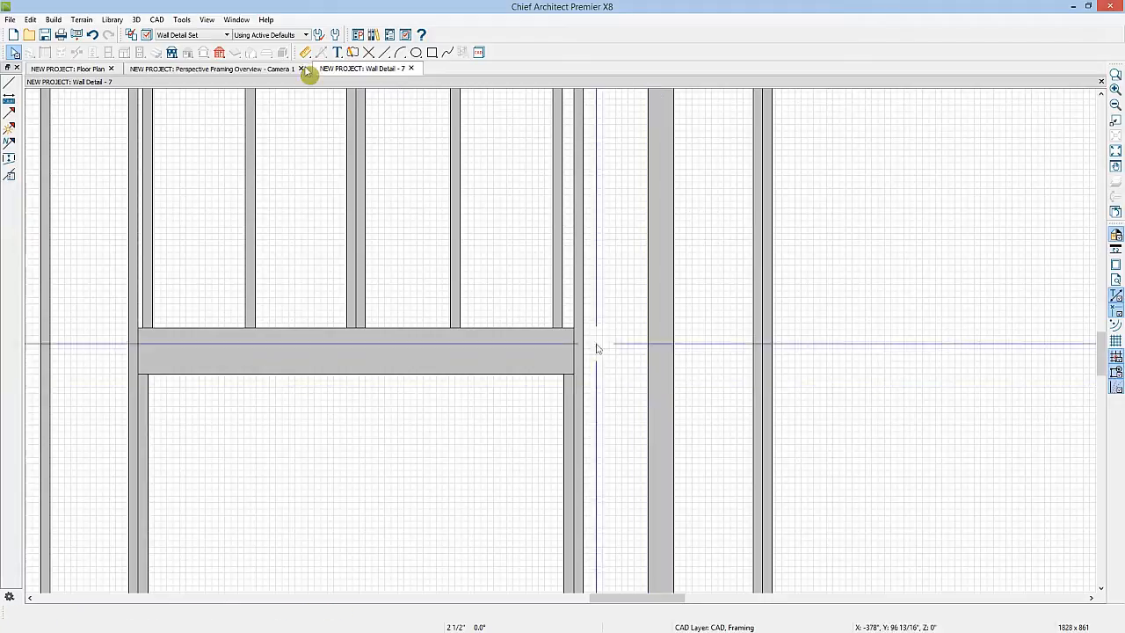
{"action": "left_click", "coordinate": [92, 70]}
{"action": "left_click", "coordinate": [294, 494]}
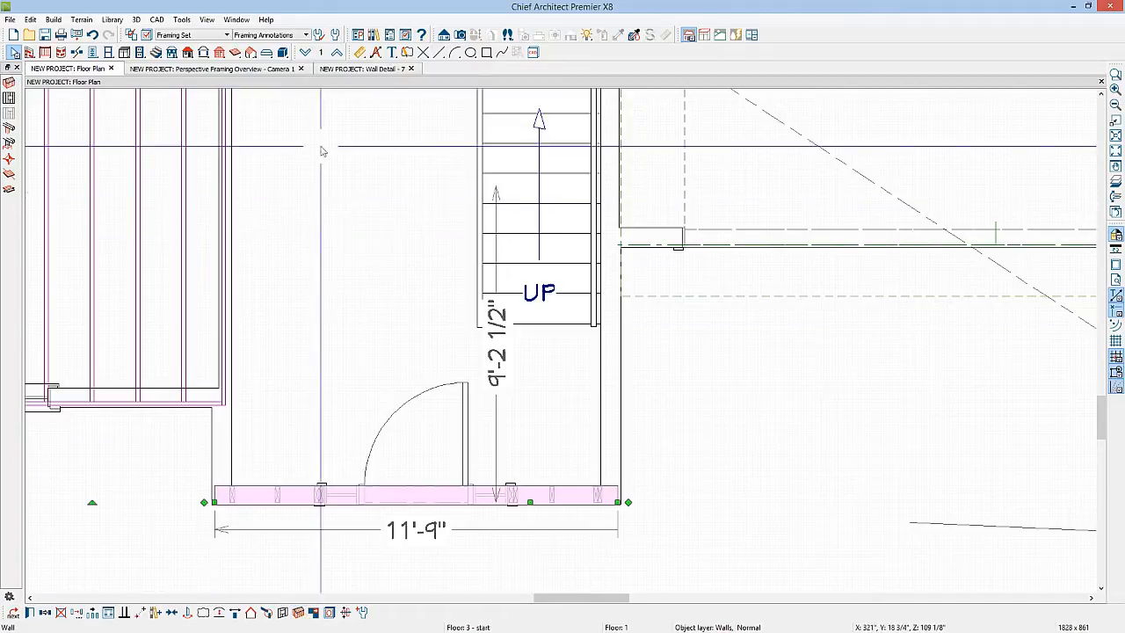
{"action": "left_click", "coordinate": [355, 69]}
{"action": "scroll", "coordinate": [588, 376], "scroll_direction": "down", "scroll_amount": 5}
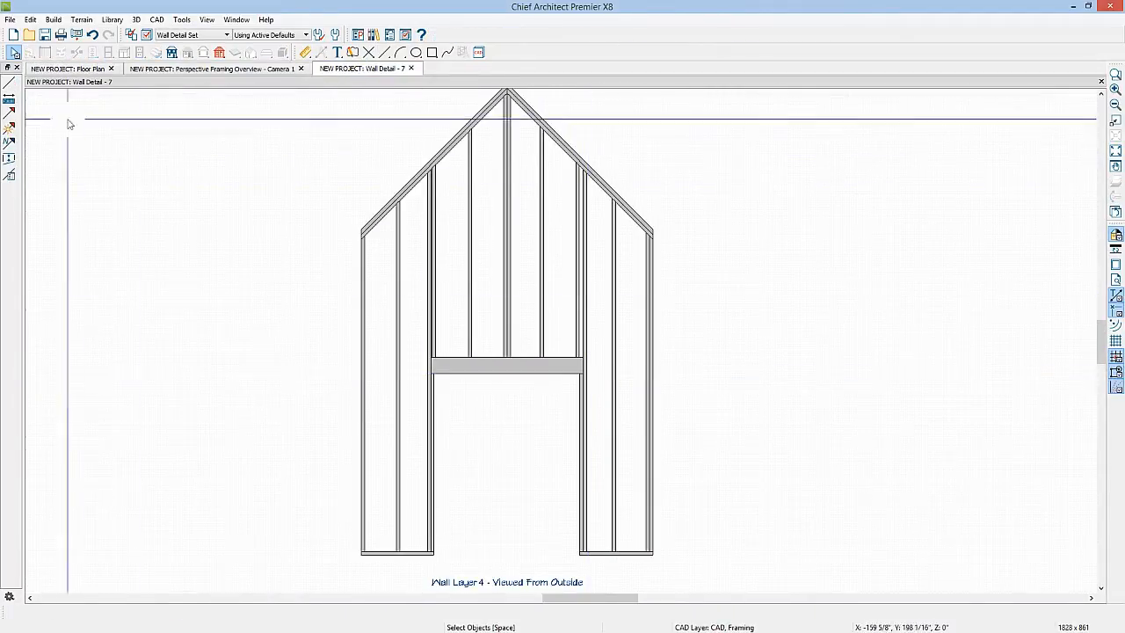
{"action": "left_click", "coordinate": [75, 71]}
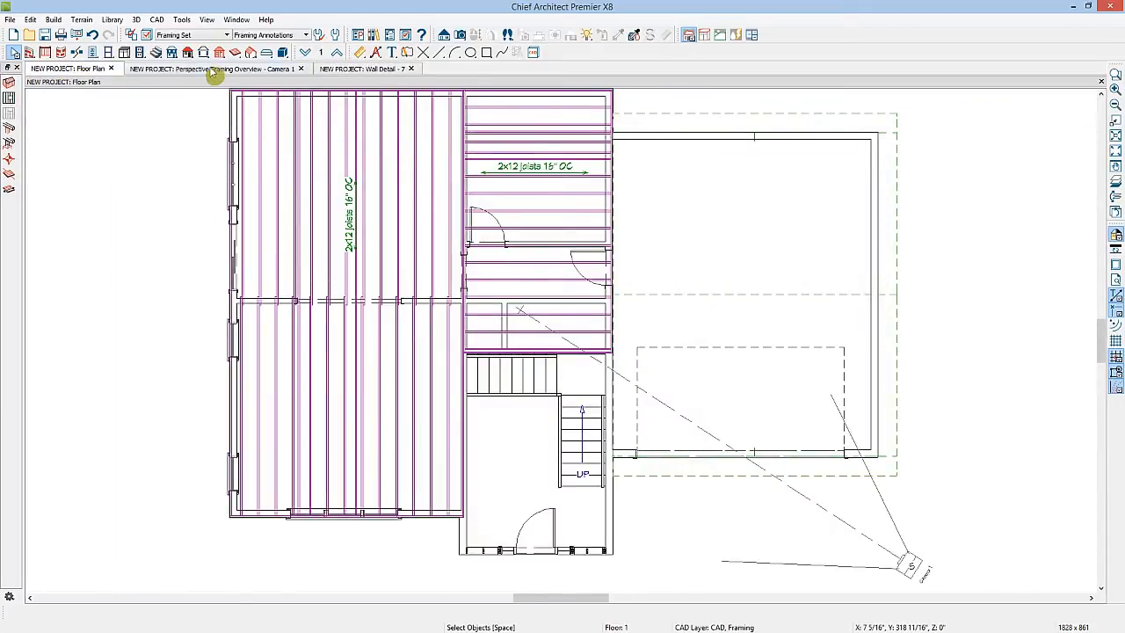
Build wall framing for all walls with the Build Wall Framing option enabled
{"action": "left_click", "coordinate": [9, 83]}
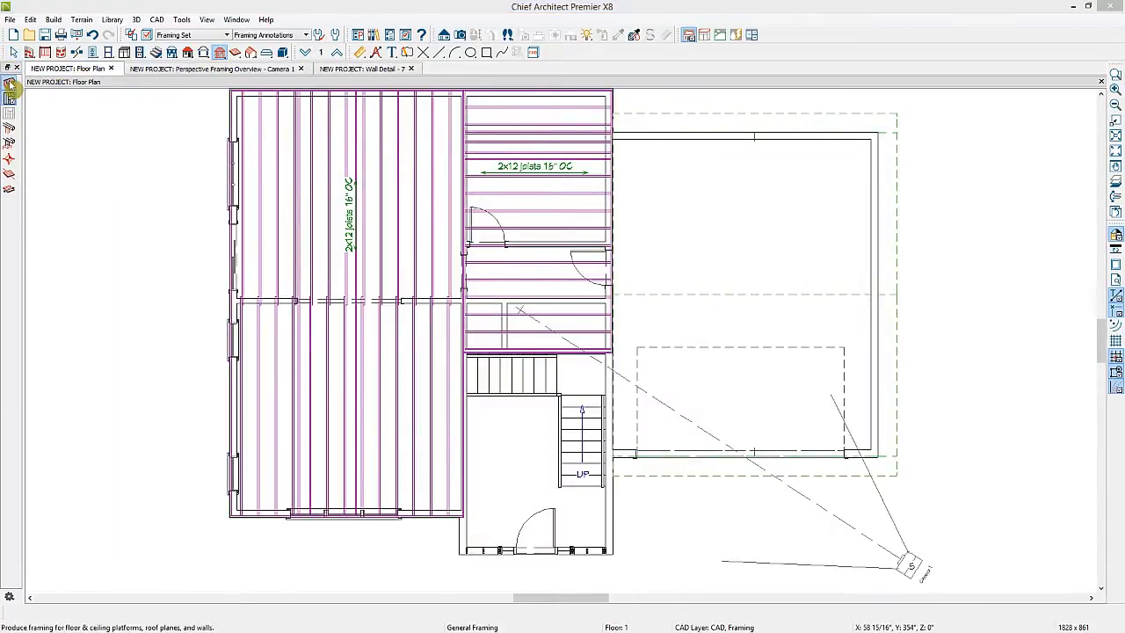
{"action": "left_click", "coordinate": [237, 138]}
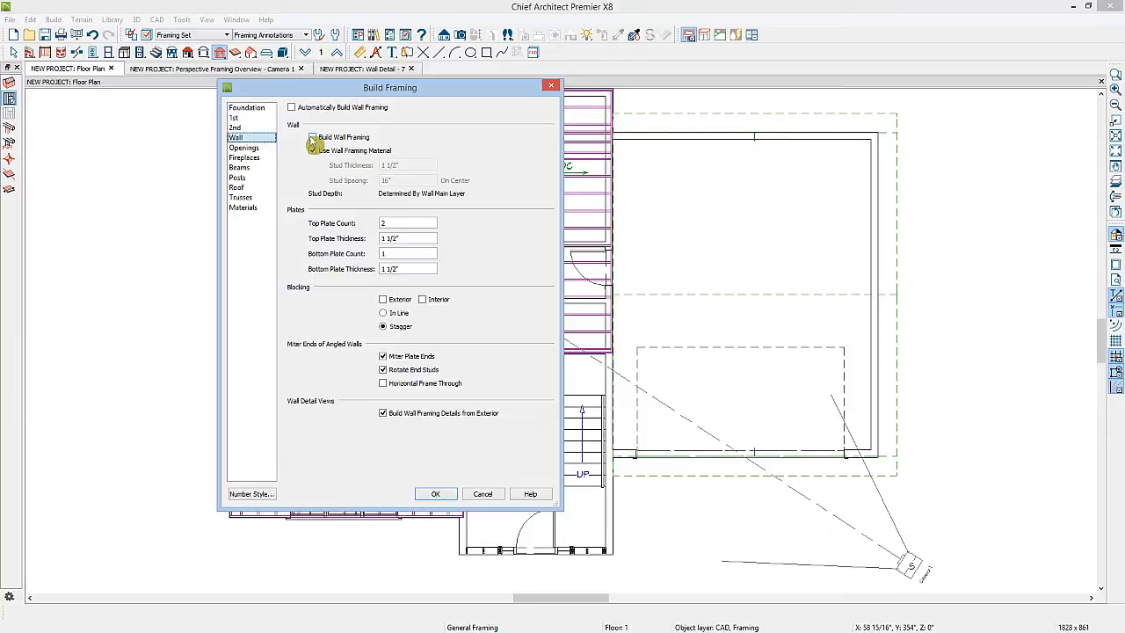
{"action": "left_click", "coordinate": [318, 141]}
{"action": "left_click", "coordinate": [435, 493]}
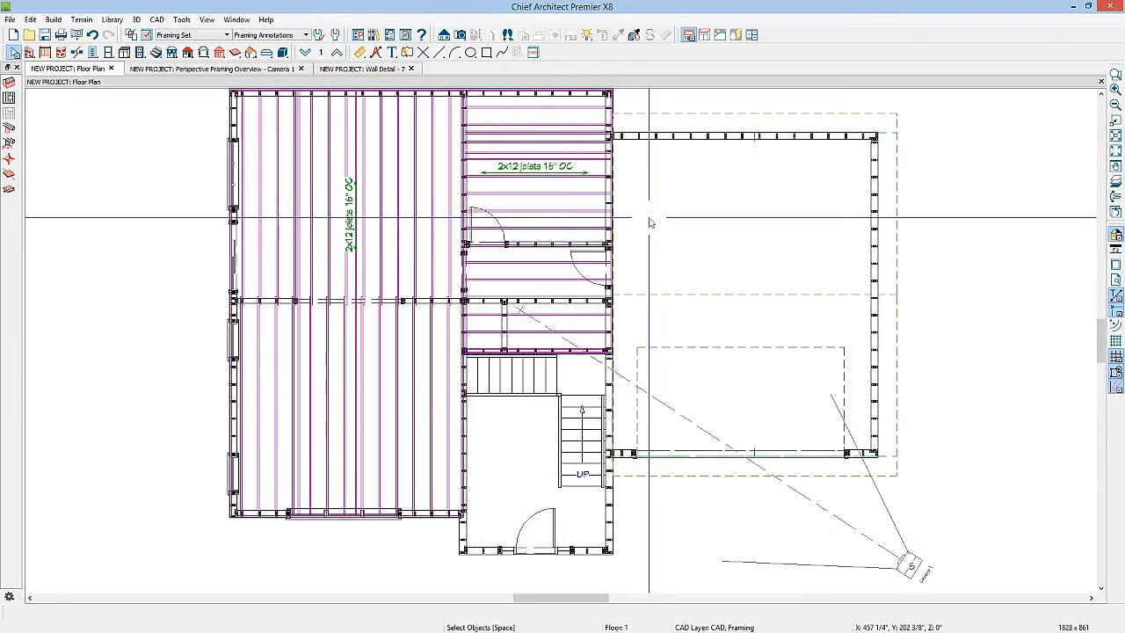
Open the project browser and expand the wall details for the foundation and 1st floor
{"action": "left_click", "coordinate": [390, 36]}
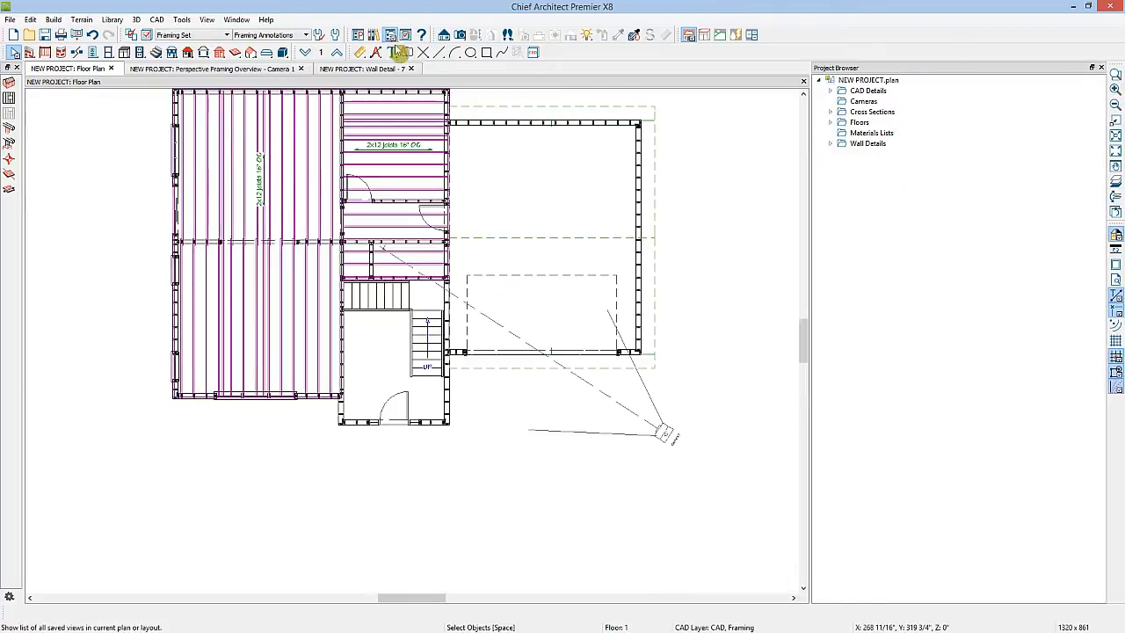
{"action": "left_click", "coordinate": [830, 145]}
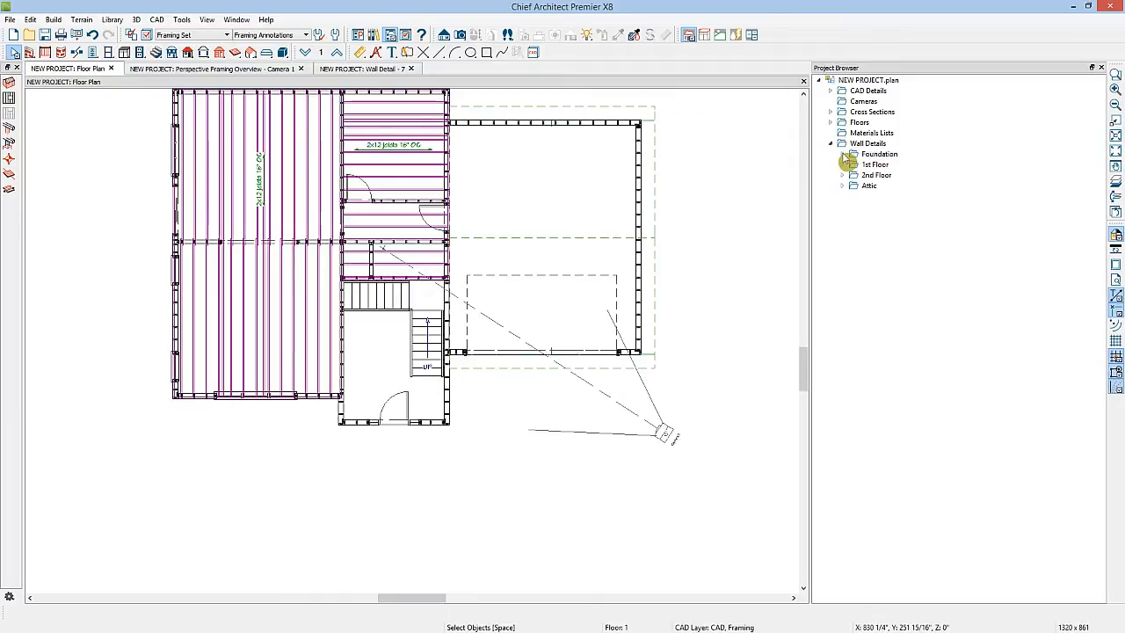
{"action": "left_click", "coordinate": [842, 155]}
{"action": "left_click", "coordinate": [843, 229]}
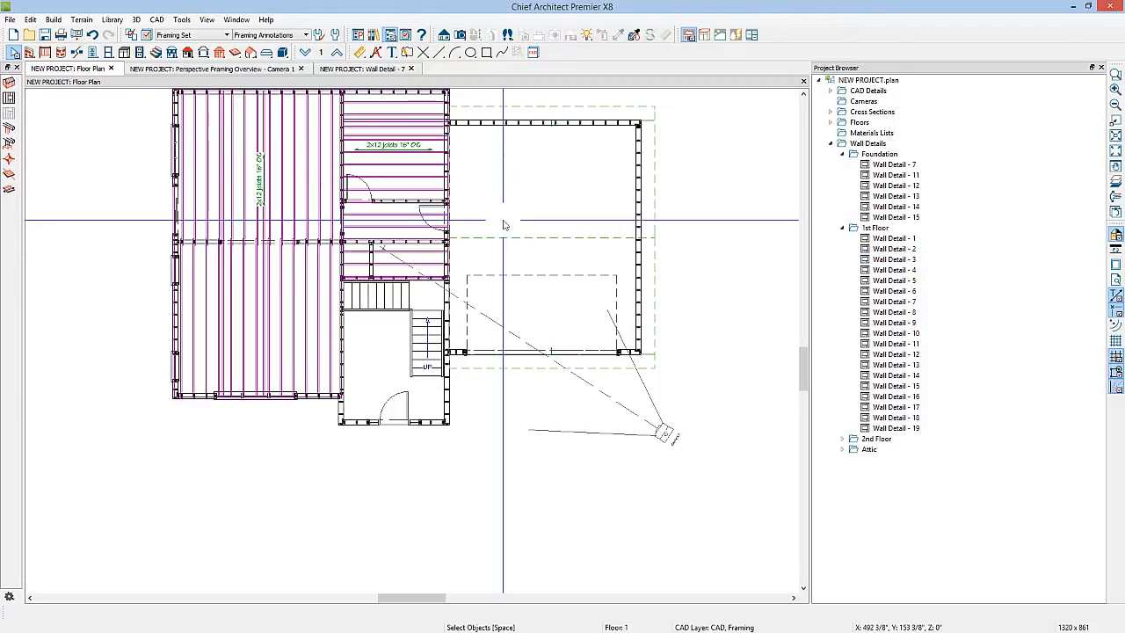
Turn on display of the Walls, Labels layer
{"action": "left_click", "coordinate": [147, 35]}
{"action": "left_click", "coordinate": [247, 289]}
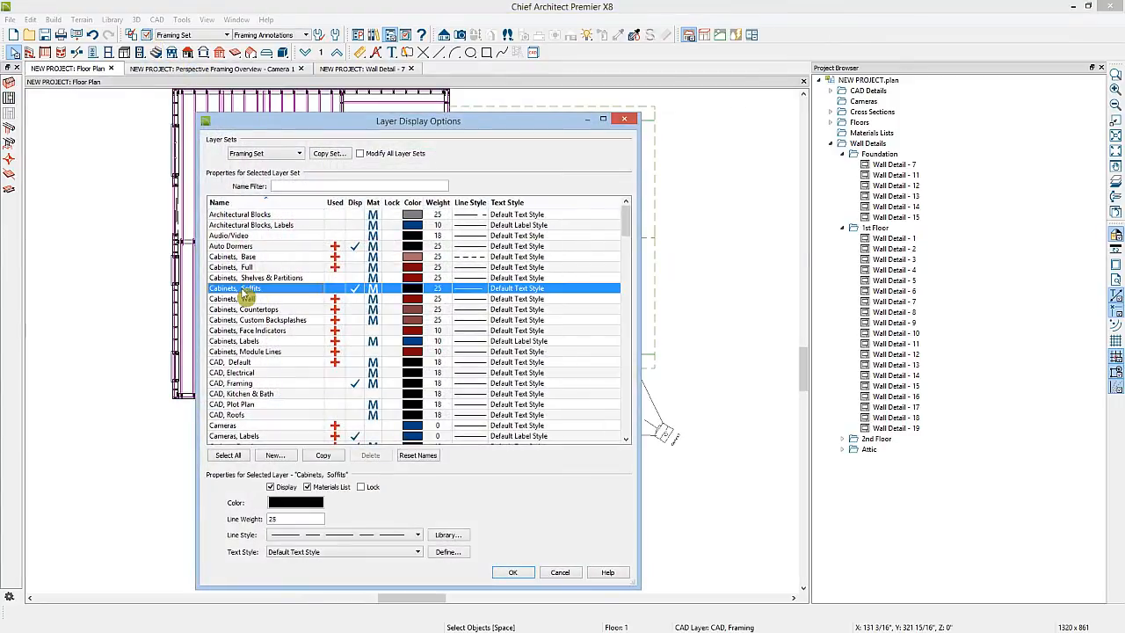
{"action": "key", "text": "w"}
{"action": "left_click", "coordinate": [358, 387]}
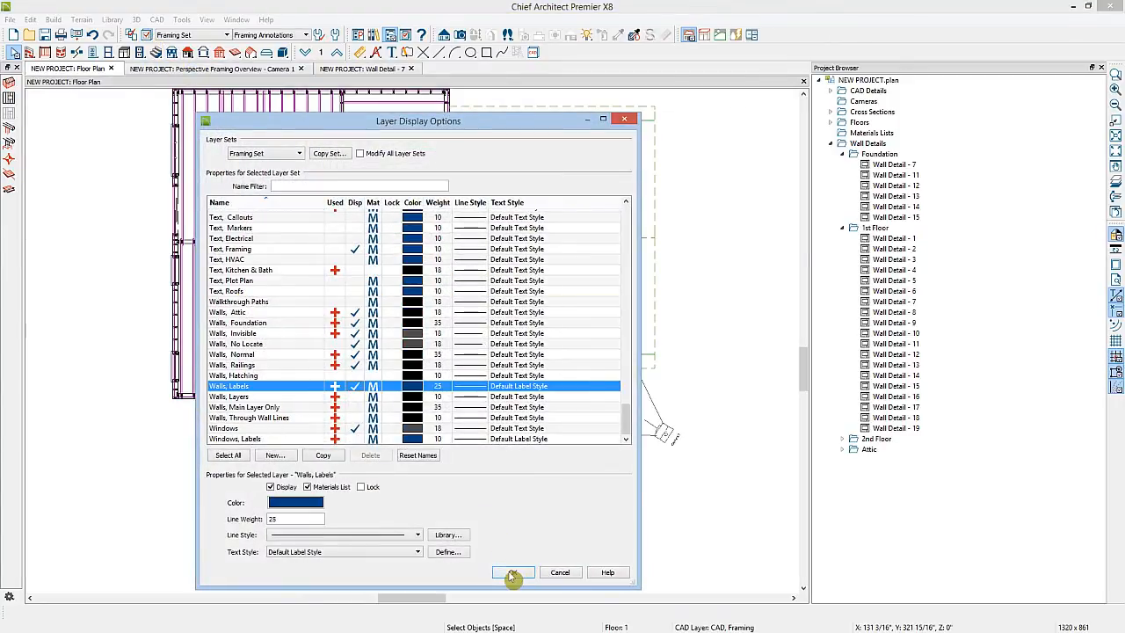
{"action": "left_click", "coordinate": [512, 573]}
Open the wall detail of the garage's front wall
{"action": "scroll", "coordinate": [454, 384], "scroll_direction": "up", "scroll_amount": 5}
{"action": "left_click", "coordinate": [430, 345]}
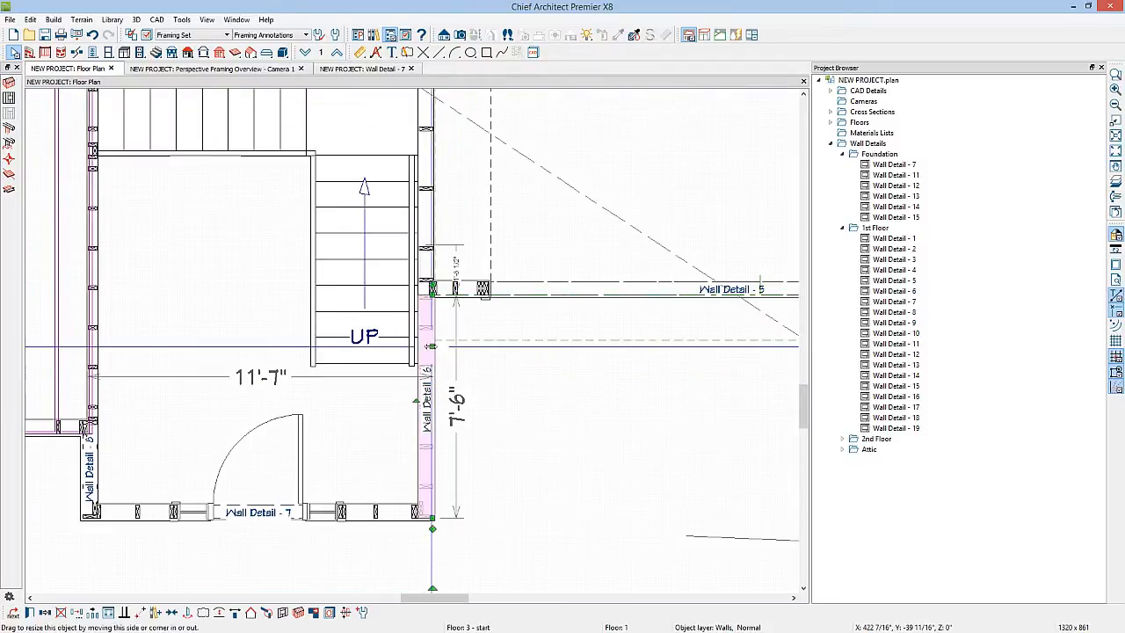
{"action": "left_click", "coordinate": [890, 292]}
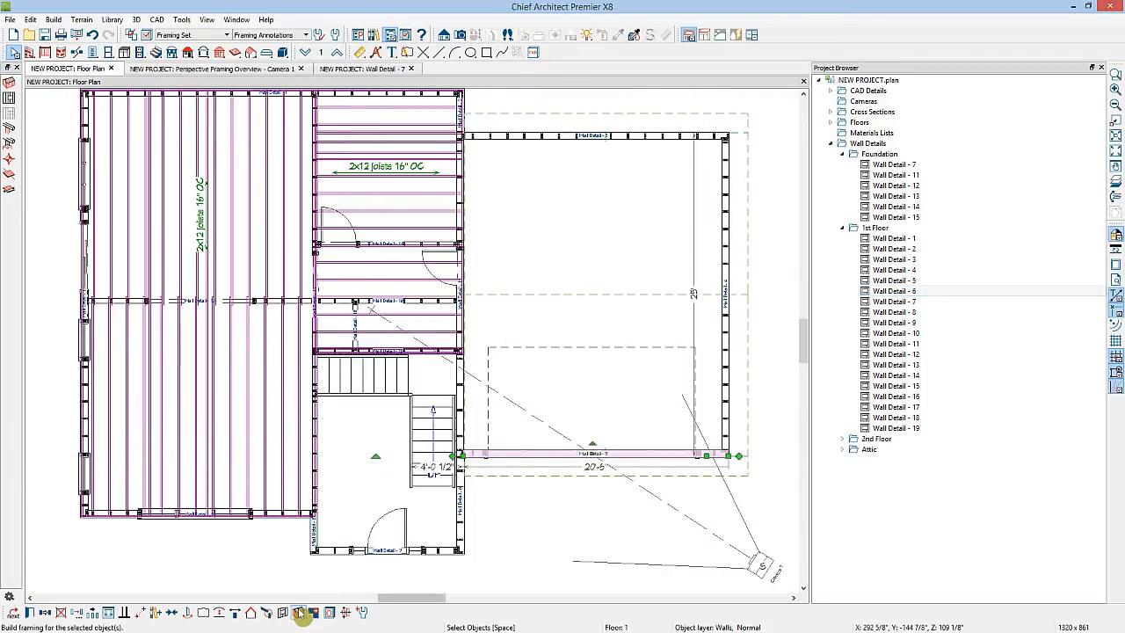
{"action": "left_click", "coordinate": [282, 612]}
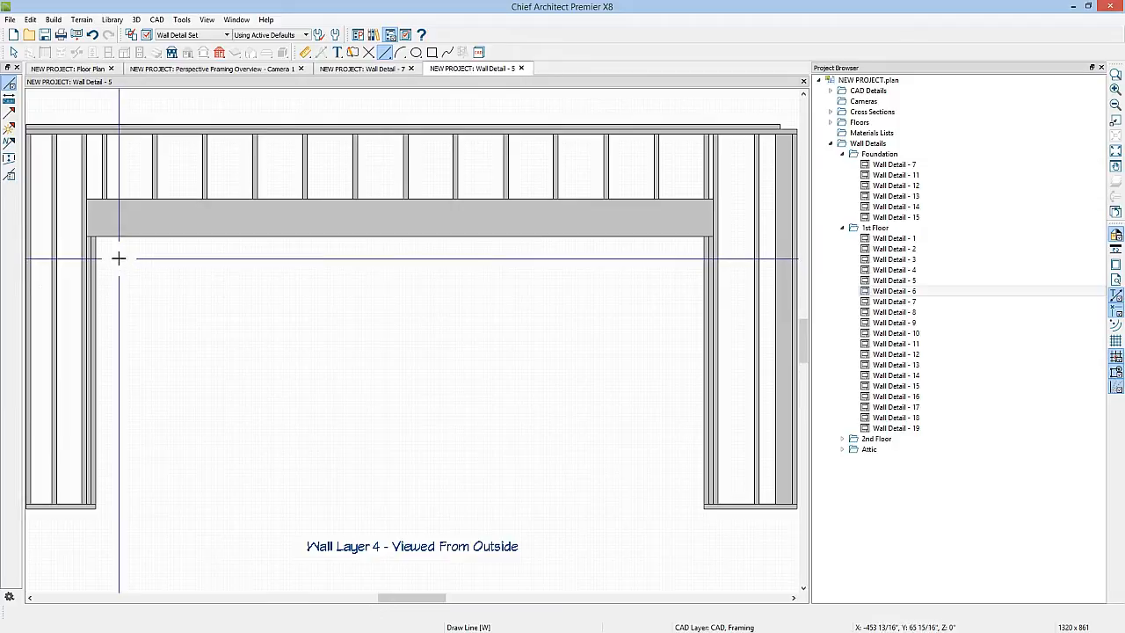
Inspect the header's framing specification, then close that wall detail
{"action": "key", "text": "space"}
{"action": "left_click", "coordinate": [127, 213]}
{"action": "double_click", "coordinate": [128, 212]}
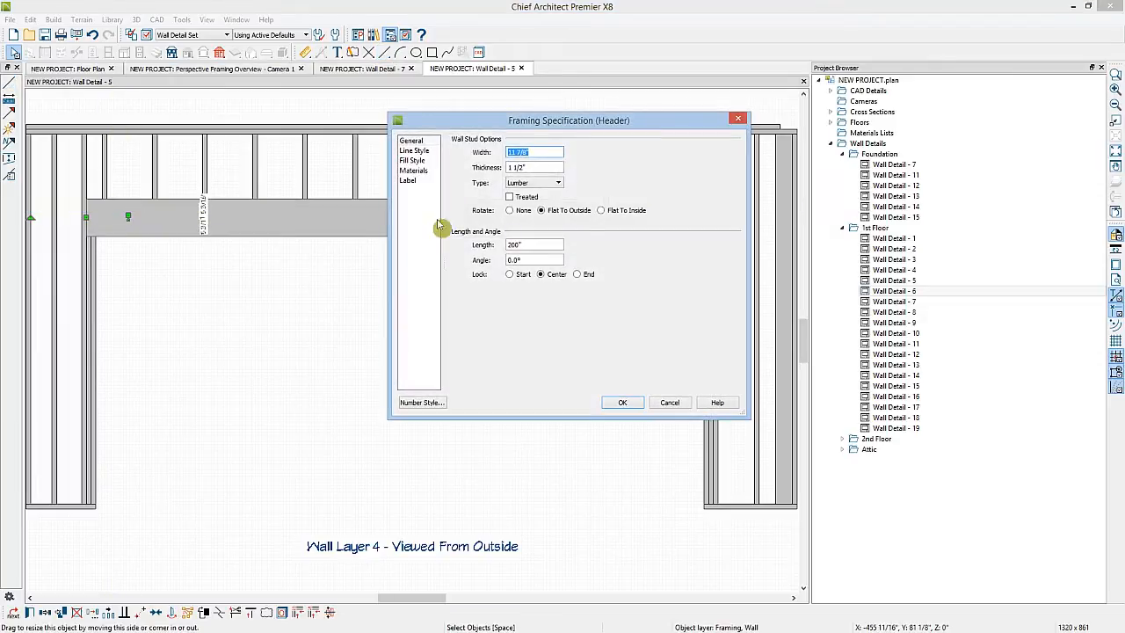
{"action": "left_click", "coordinate": [624, 403]}
{"action": "left_click", "coordinate": [522, 69]}
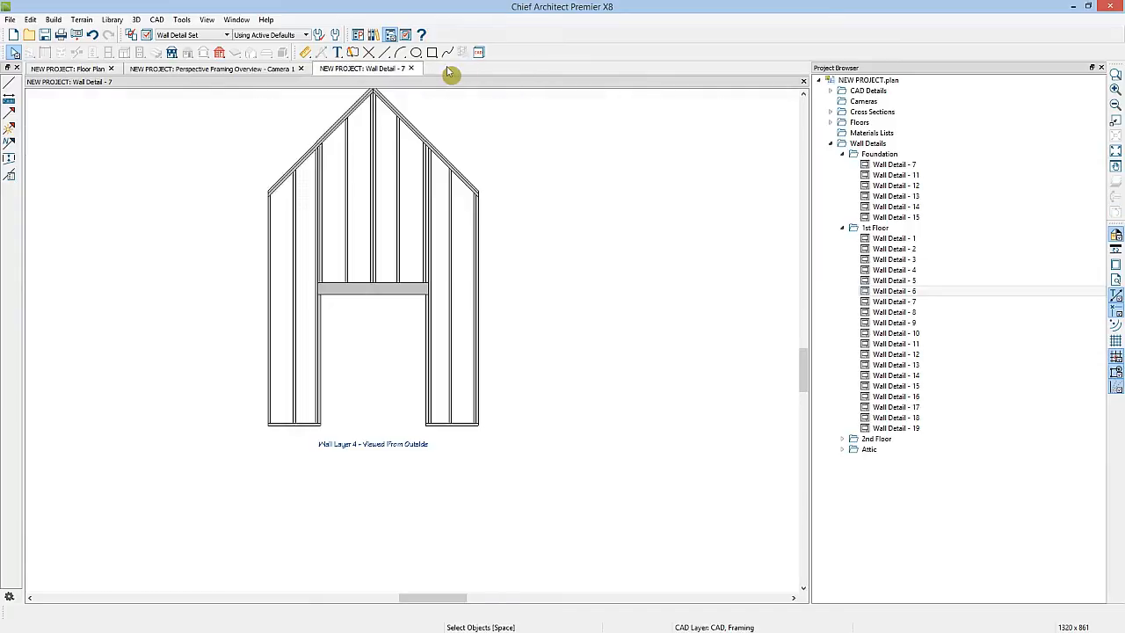
Give the garage door a custom header 5 1/2" thick, one member, and 11 1/4" deep
{"action": "left_click", "coordinate": [421, 69]}
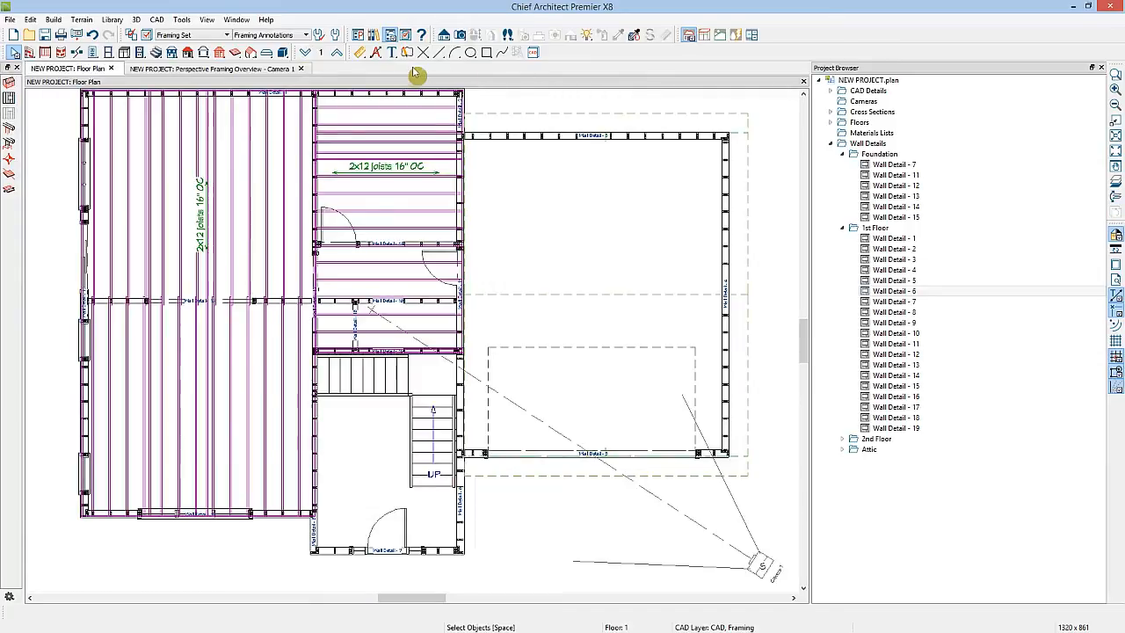
{"action": "double_click", "coordinate": [530, 454]}
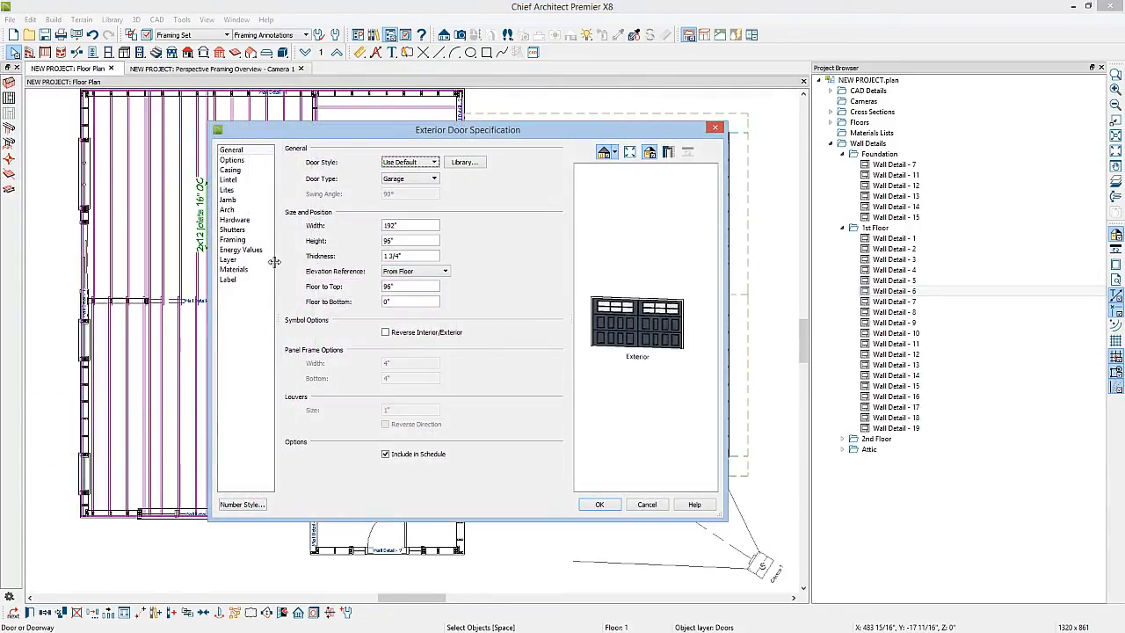
{"action": "left_click", "coordinate": [235, 240]}
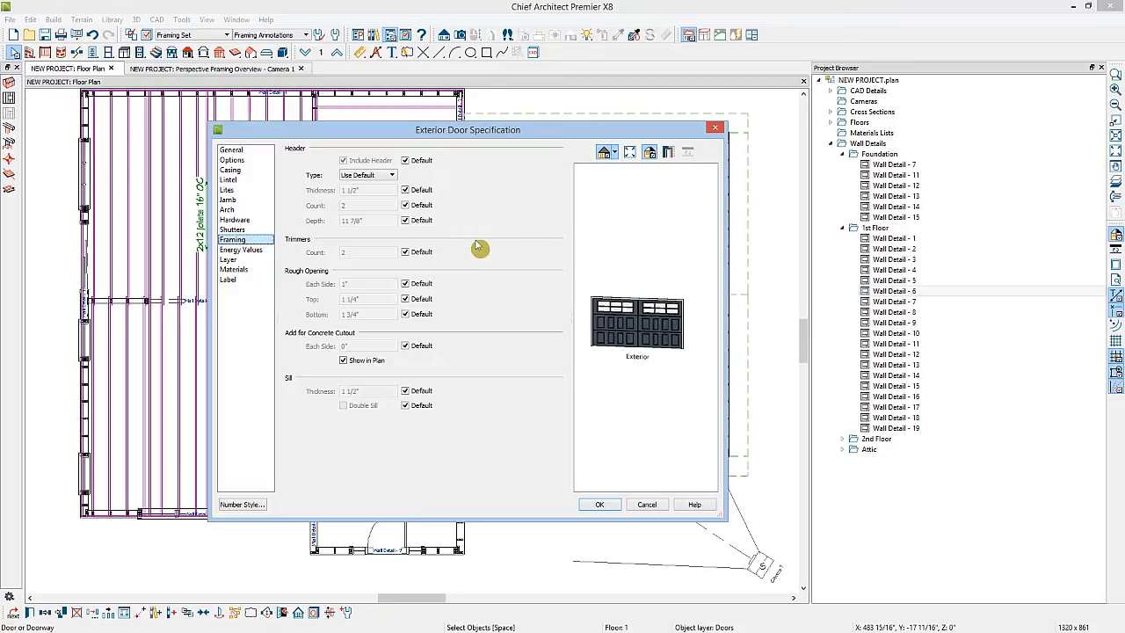
{"action": "left_click", "coordinate": [405, 190]}
{"action": "left_click", "coordinate": [405, 205]}
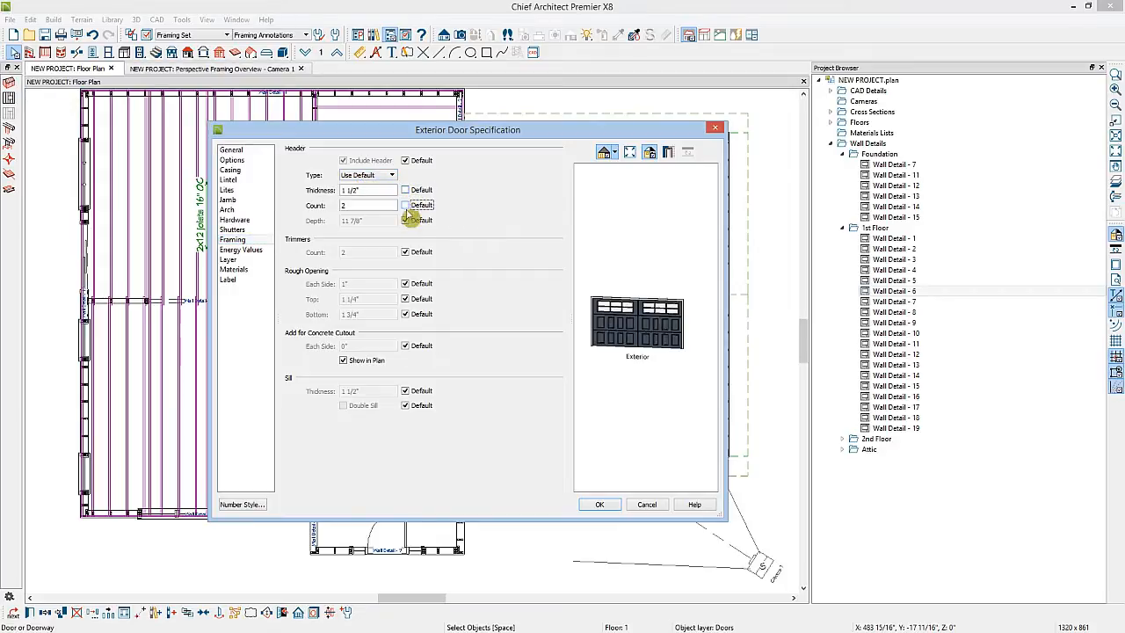
{"action": "left_click", "coordinate": [405, 219]}
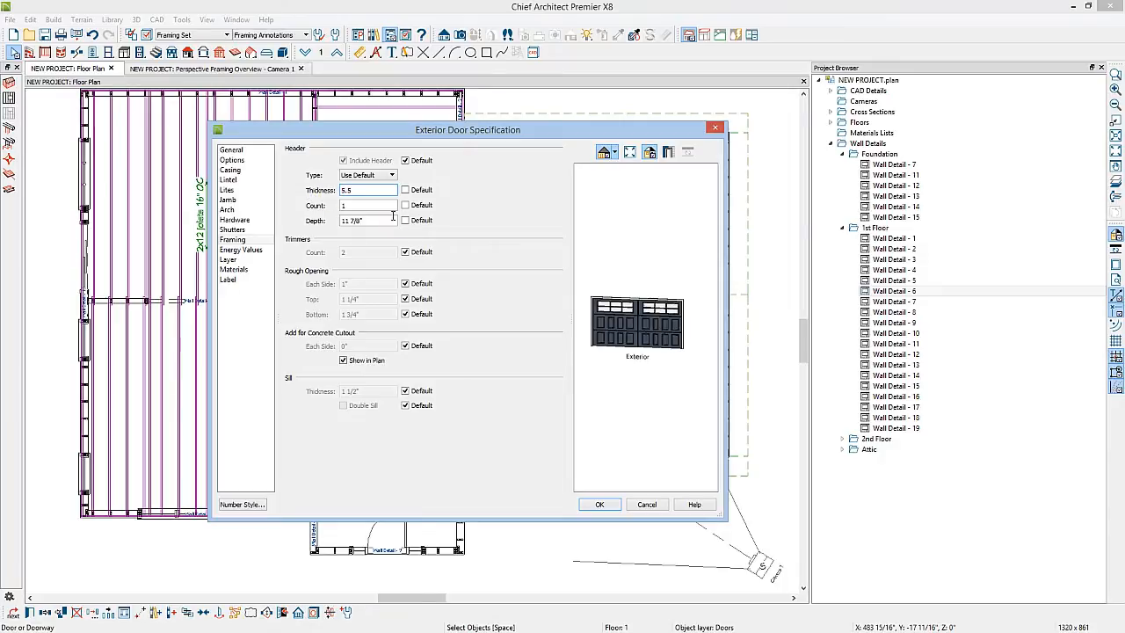
{"action": "left_click_drag", "start_coordinate": [374, 221], "coordinate": [333, 226]}
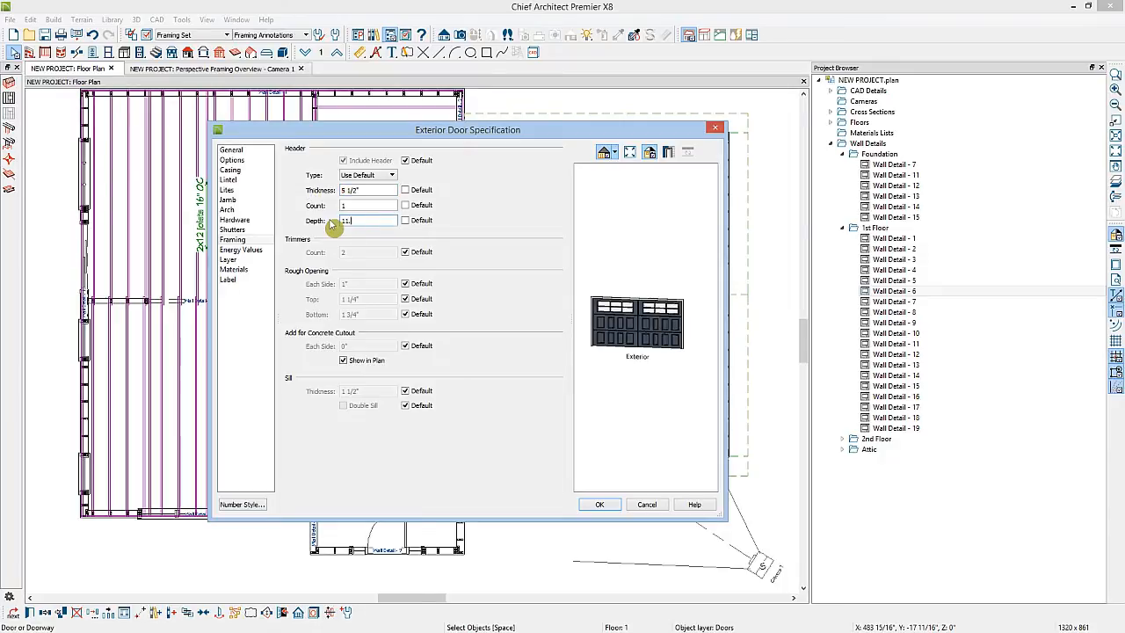
{"action": "left_click", "coordinate": [599, 504]}
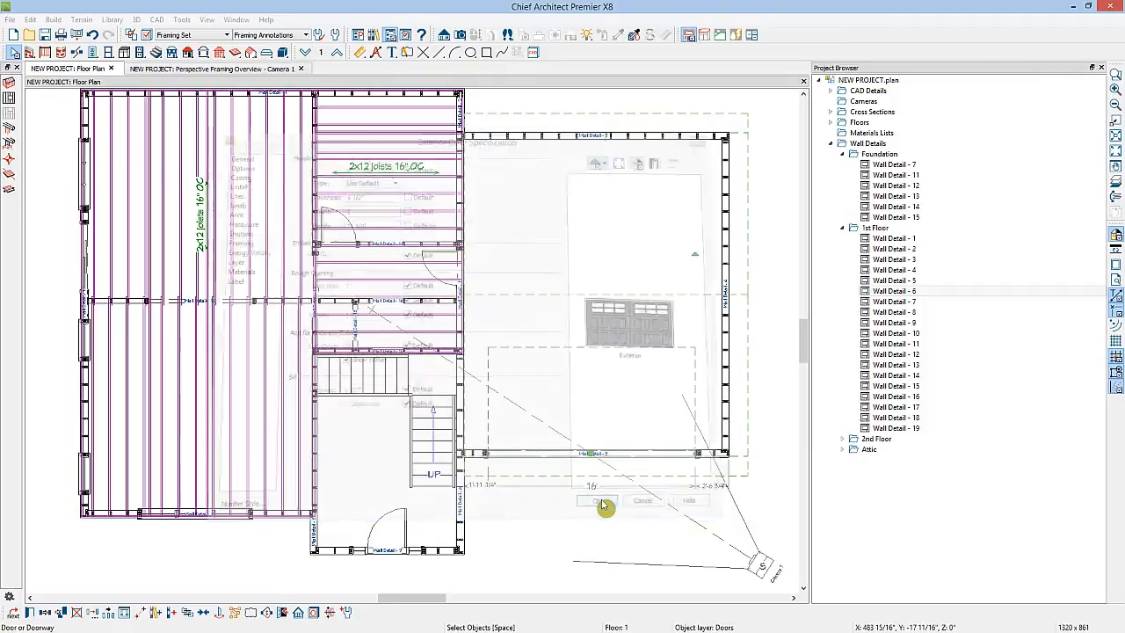
Rebuild the garage front wall's framing and check the new header's specification in its wall detail
{"action": "left_click", "coordinate": [479, 454]}
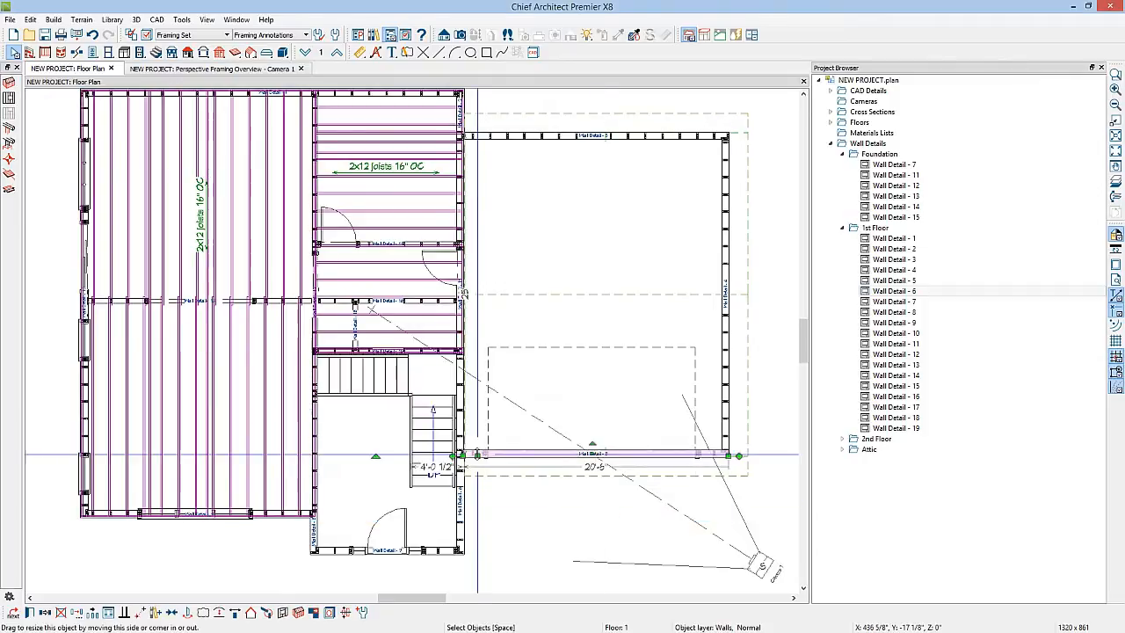
{"action": "left_click", "coordinate": [299, 613]}
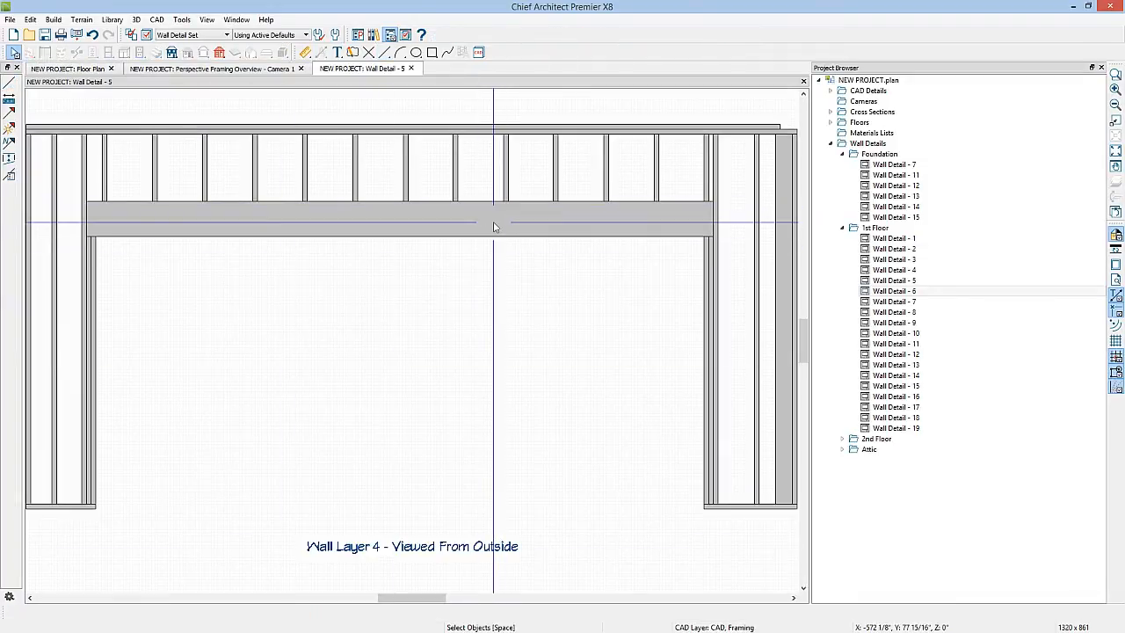
{"action": "left_click", "coordinate": [493, 227]}
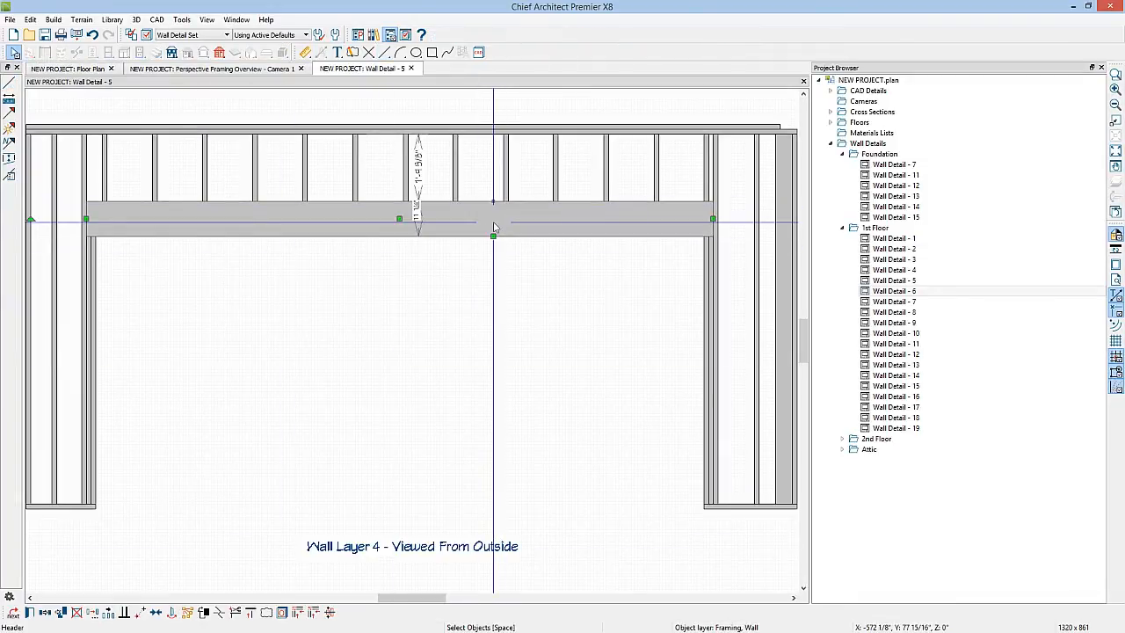
{"action": "double_click", "coordinate": [493, 227]}
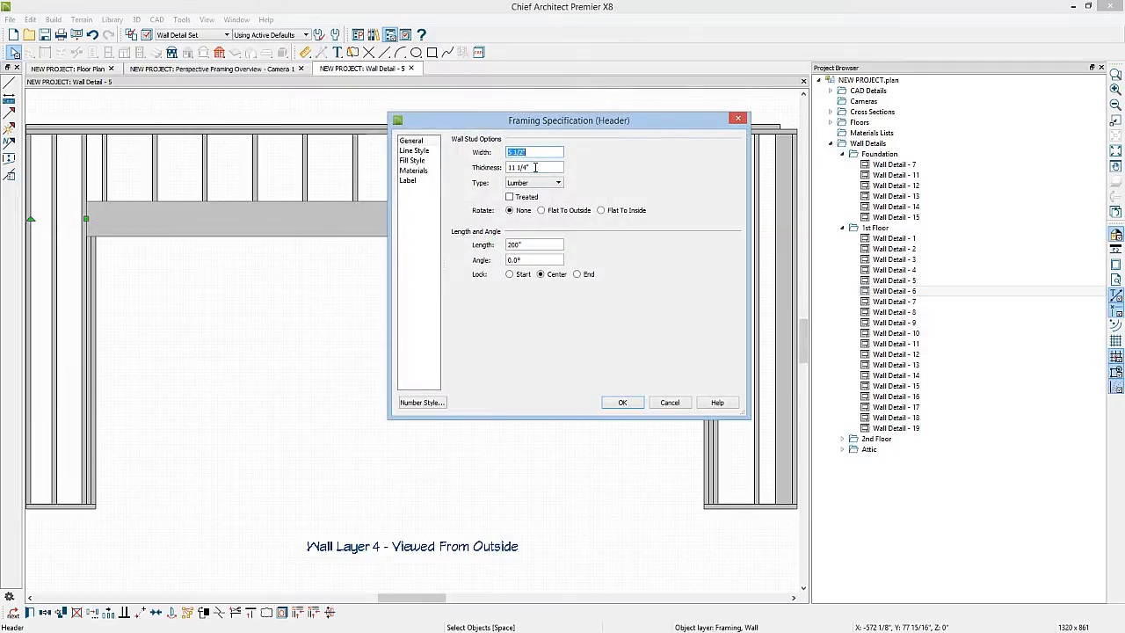
{"action": "left_click", "coordinate": [622, 401]}
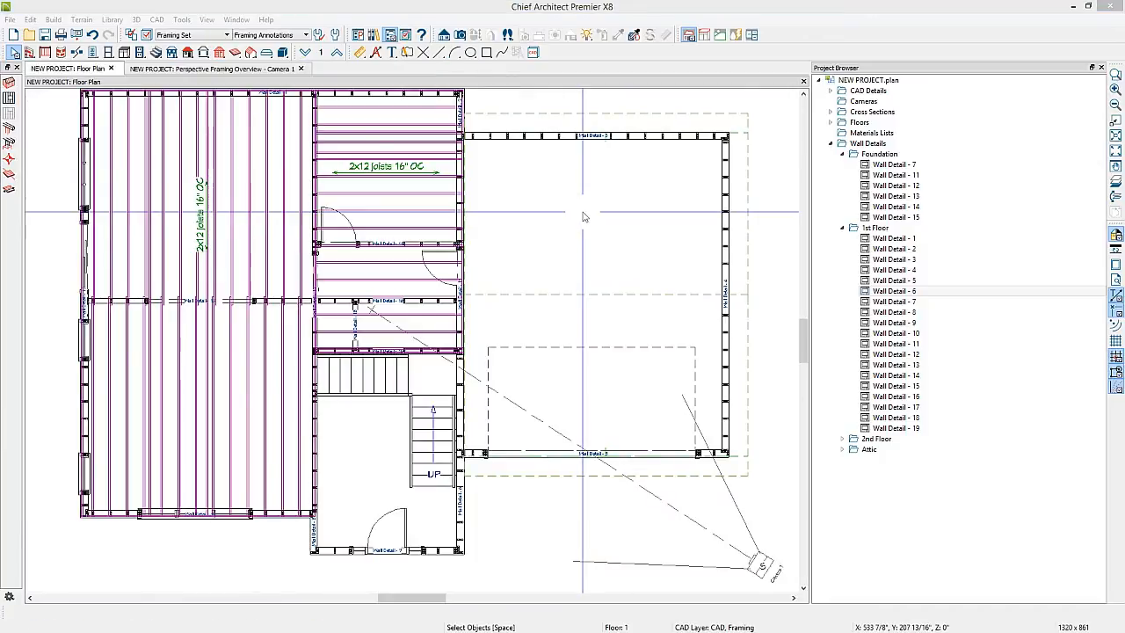
Delete the beam running across the left area of the foundation floor
{"action": "left_click", "coordinate": [306, 54]}
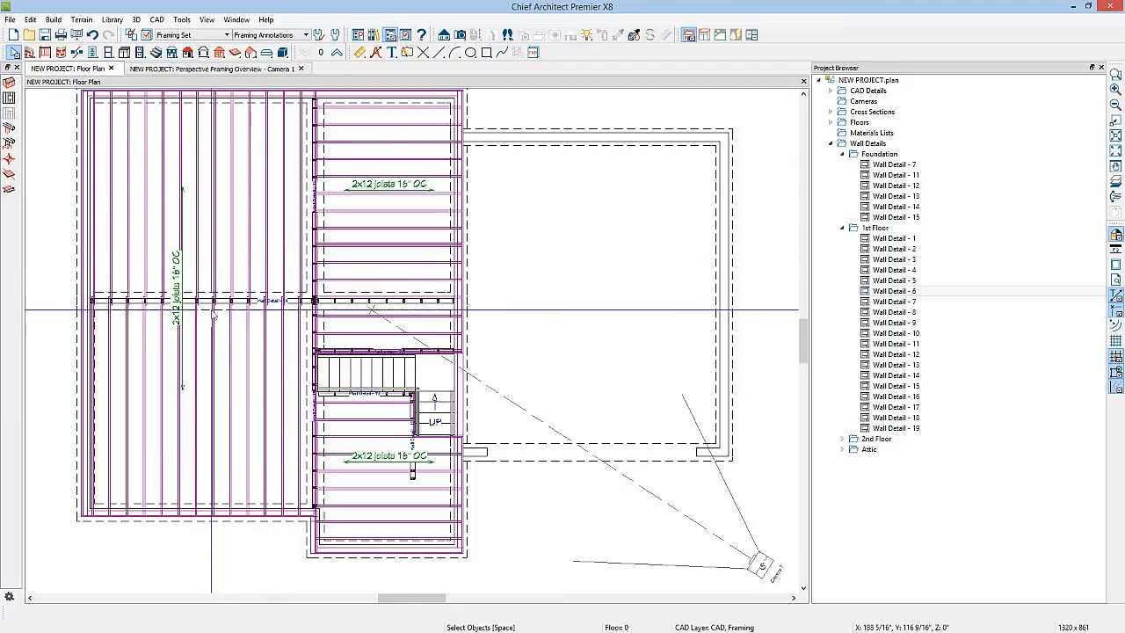
{"action": "scroll", "coordinate": [212, 310], "scroll_direction": "up", "scroll_amount": 1}
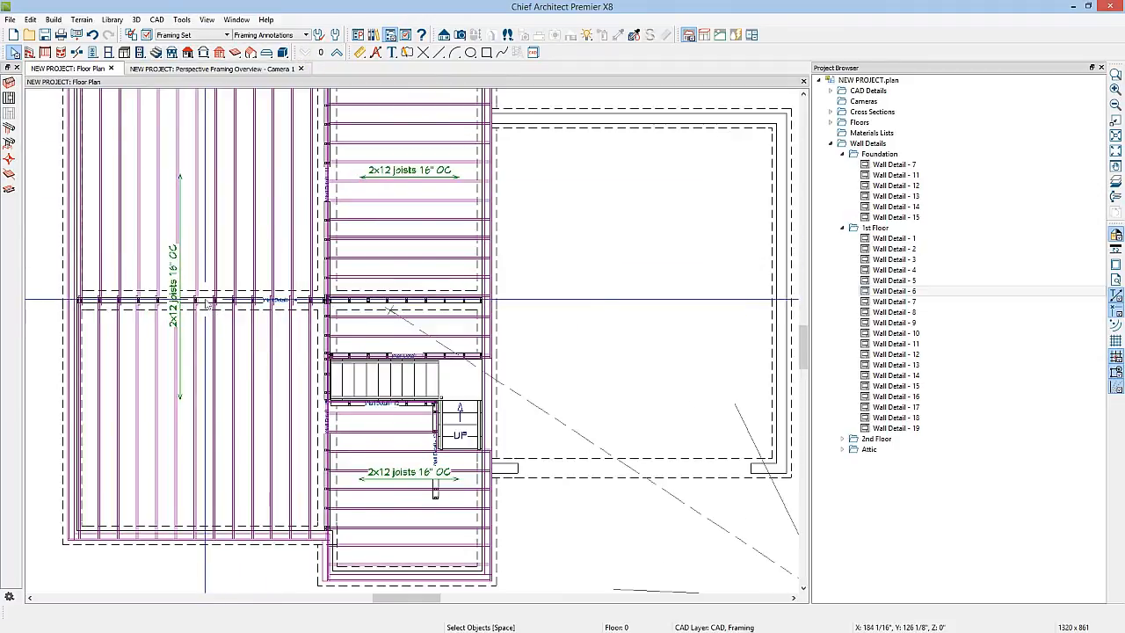
{"action": "left_click", "coordinate": [206, 302]}
{"action": "key", "text": "Delete"}
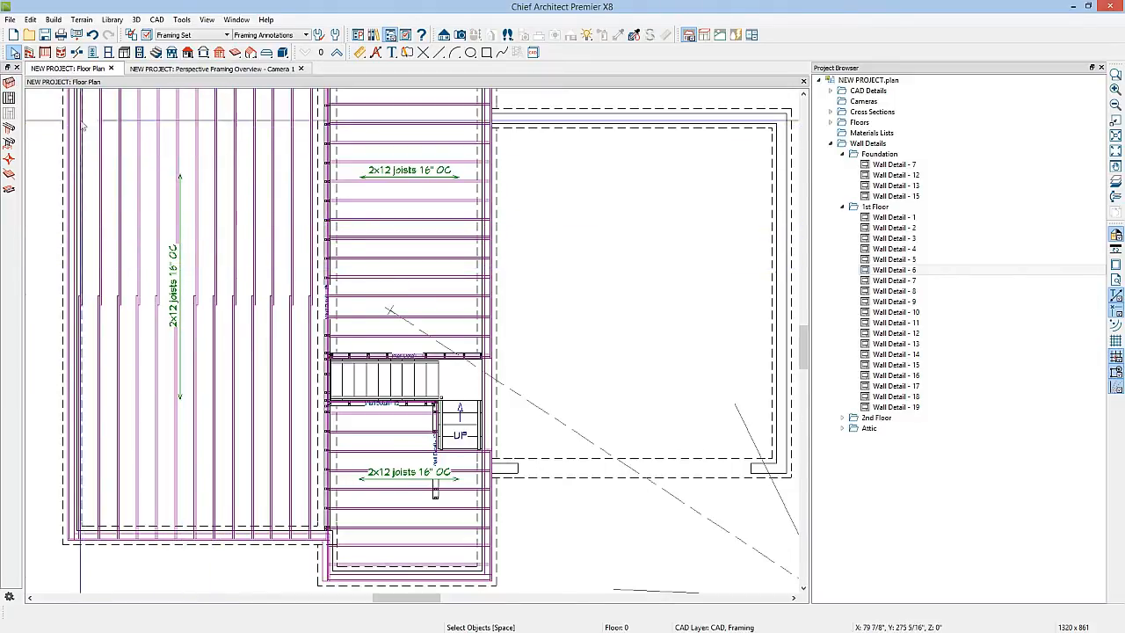
Delete all floor/ceiling framing on all floors
{"action": "left_click", "coordinate": [29, 20]}
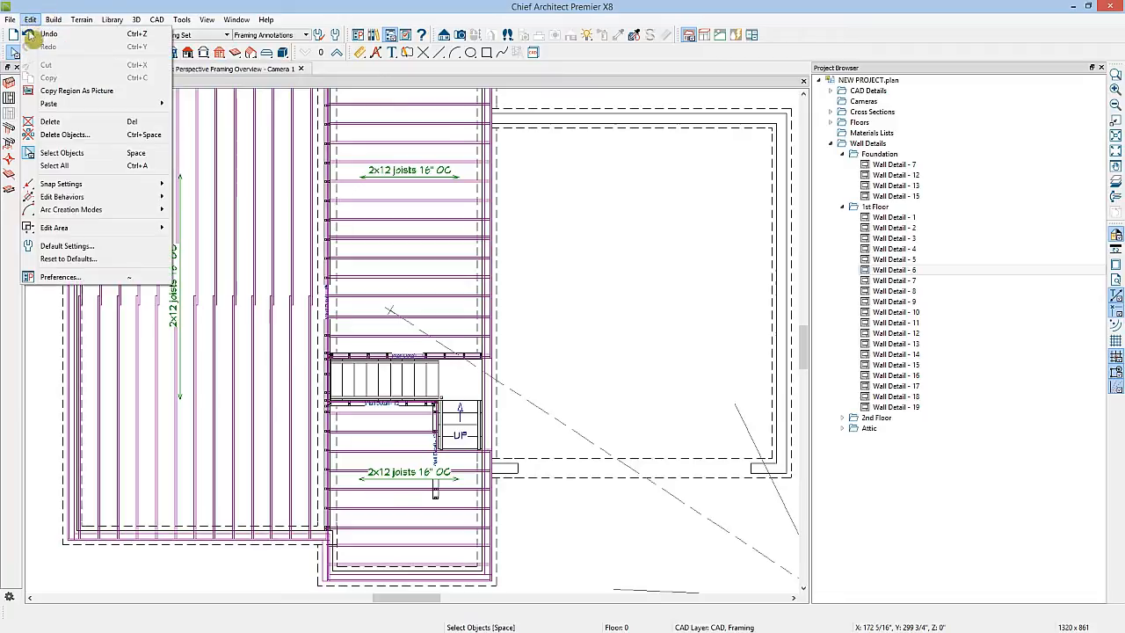
{"action": "left_click", "coordinate": [53, 134]}
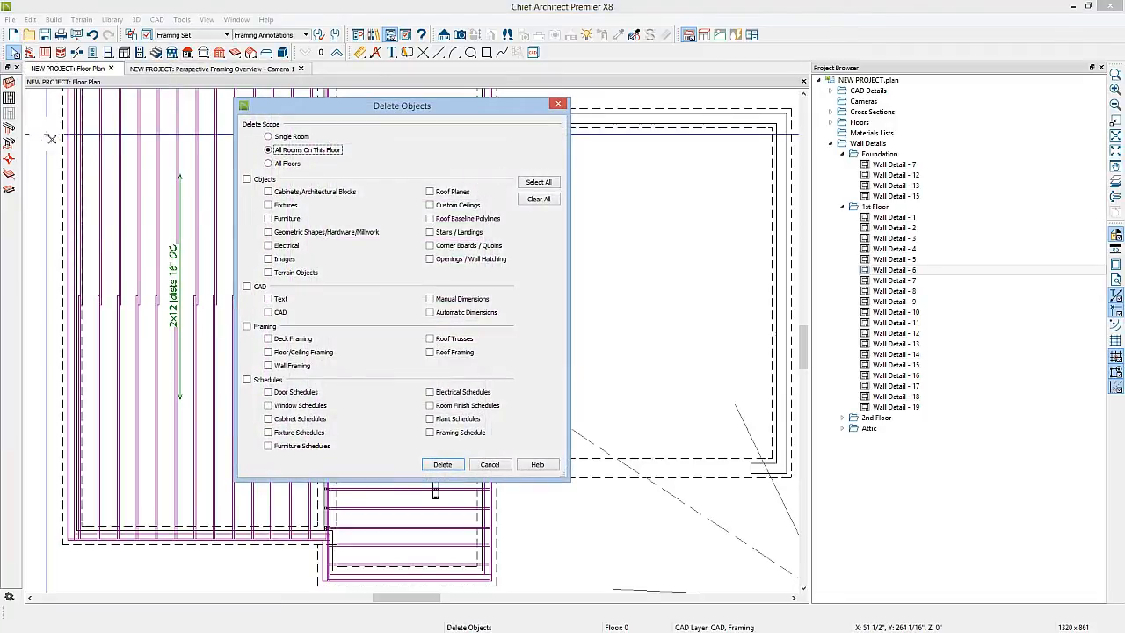
{"action": "left_click", "coordinate": [269, 165]}
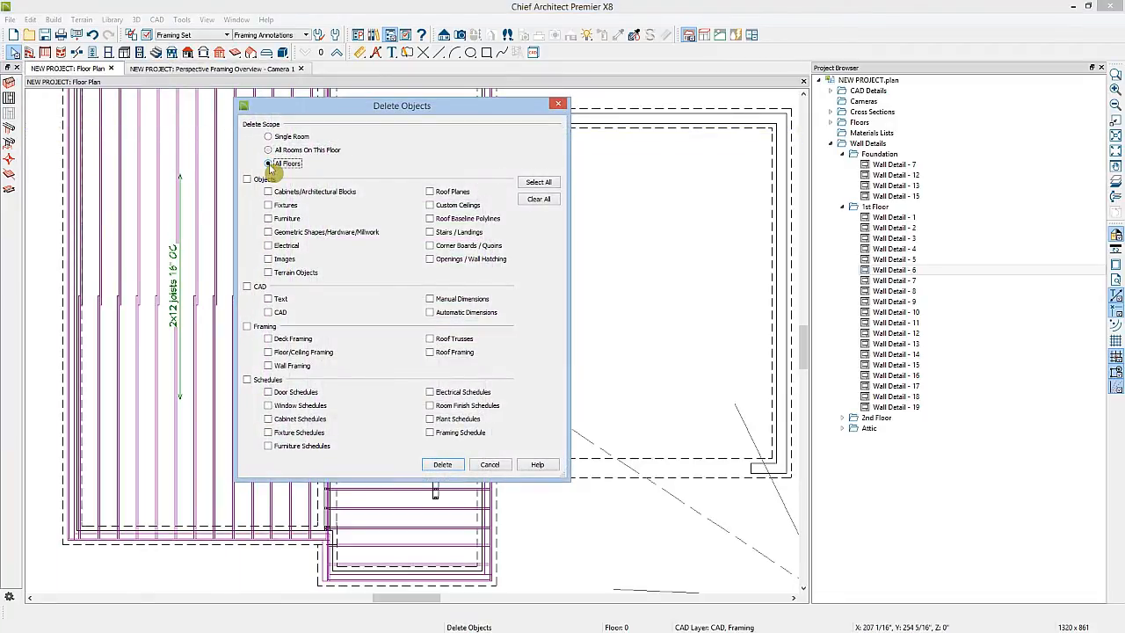
{"action": "left_click", "coordinate": [269, 352]}
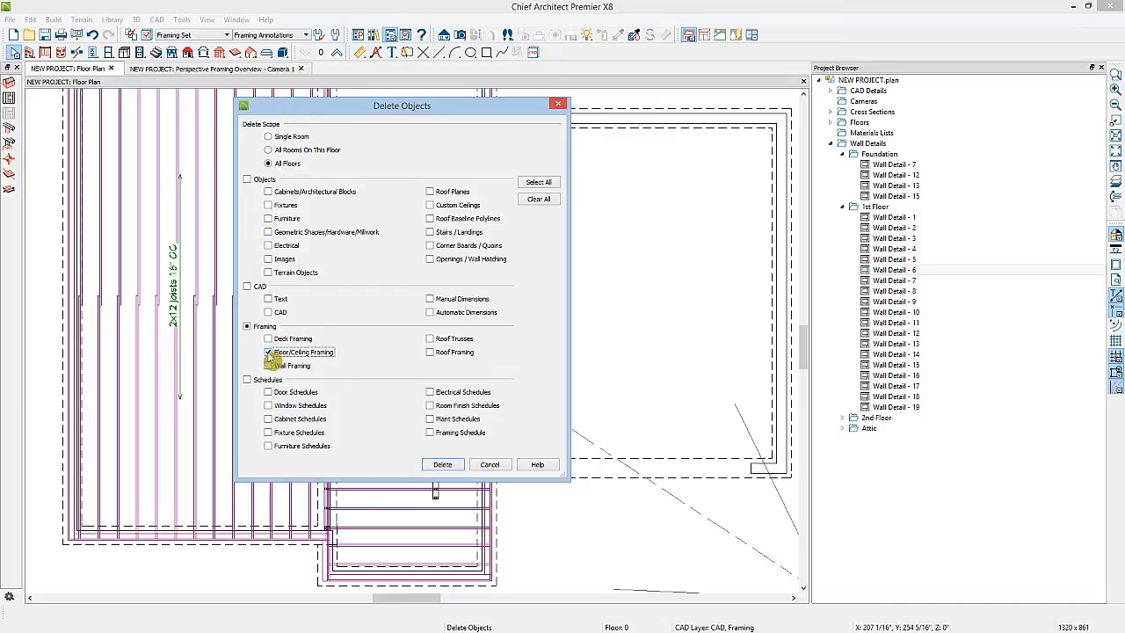
{"action": "left_click", "coordinate": [443, 464]}
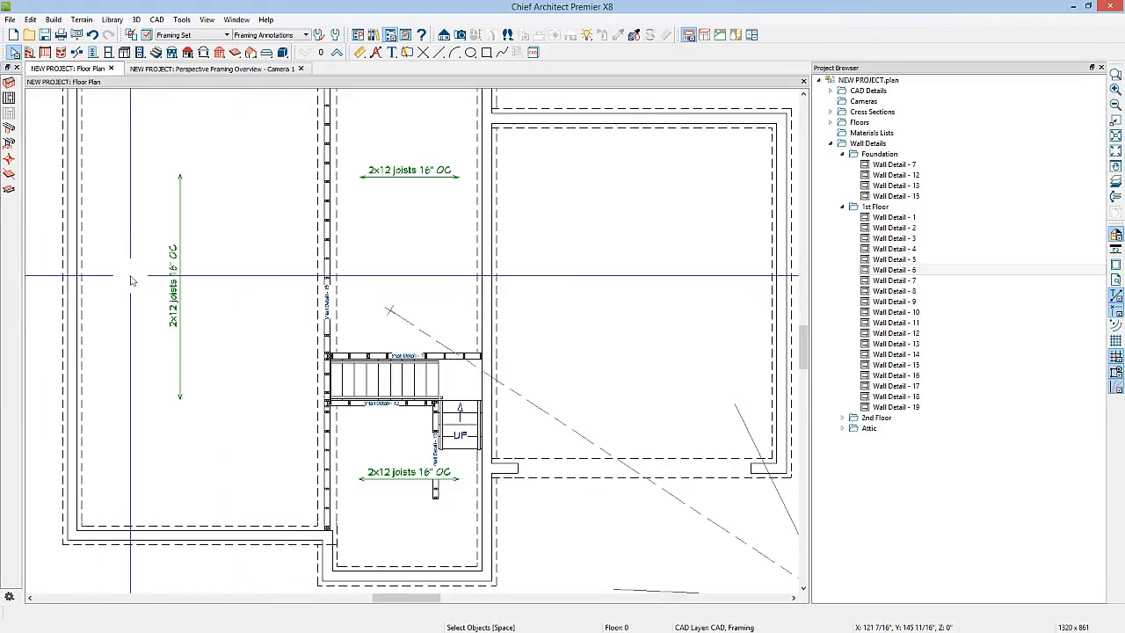
Draw a floor/ceiling beam about 17'-3" long across the foundation's left area under the wall above
{"action": "left_click", "coordinate": [1116, 182]}
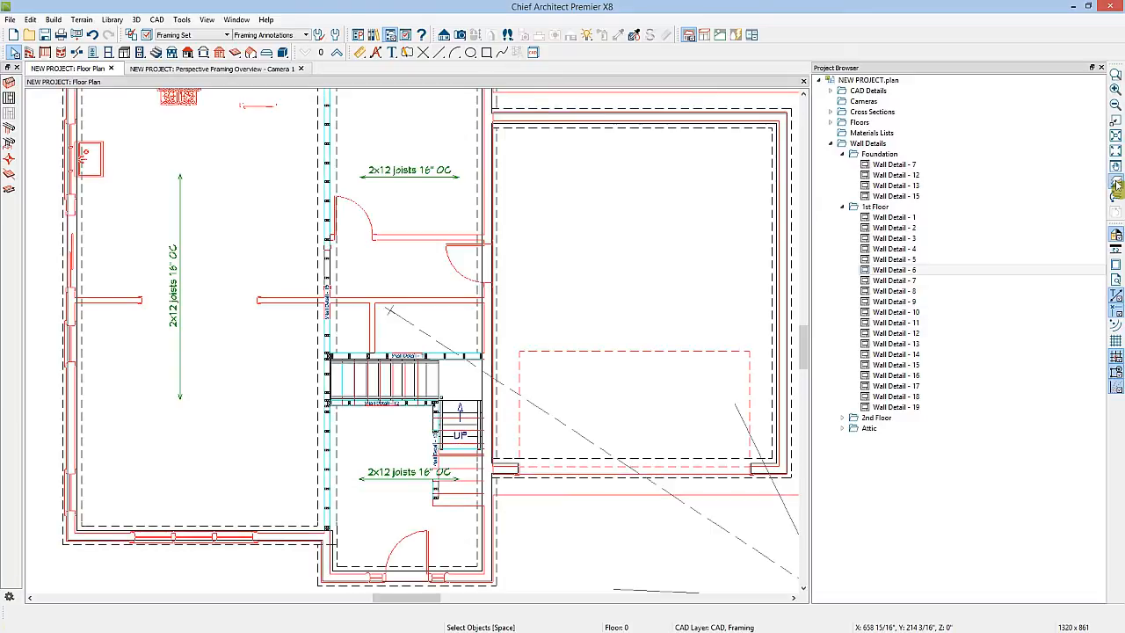
{"action": "left_click", "coordinate": [235, 54]}
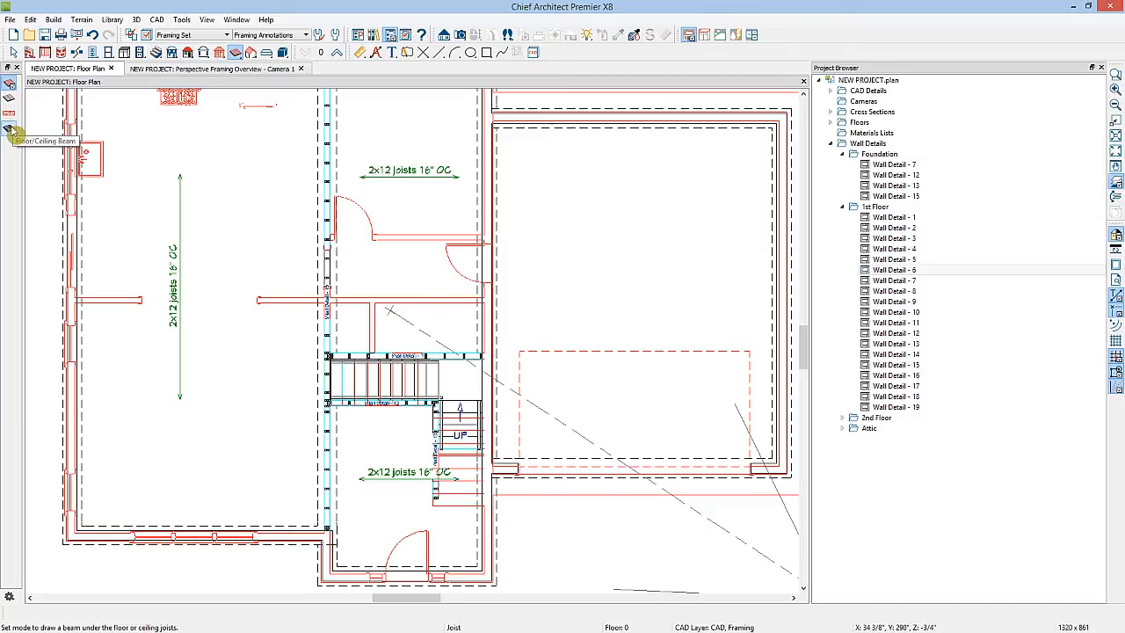
{"action": "left_click", "coordinate": [10, 130]}
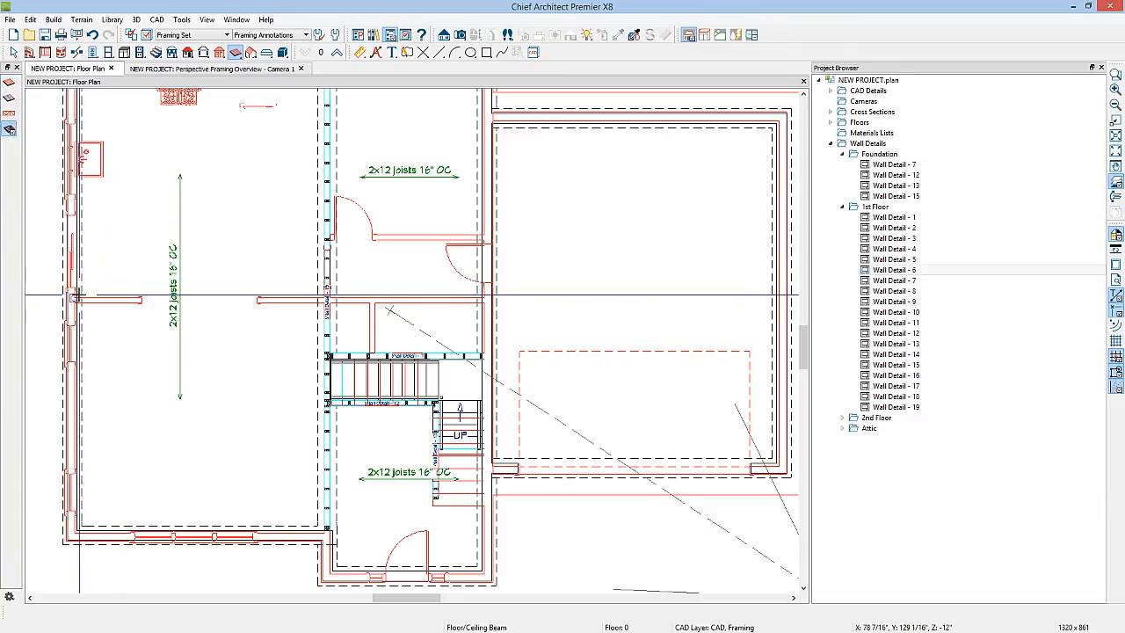
{"action": "left_click_drag", "start_coordinate": [76, 300], "coordinate": [322, 302]}
{"action": "key", "text": "space"}
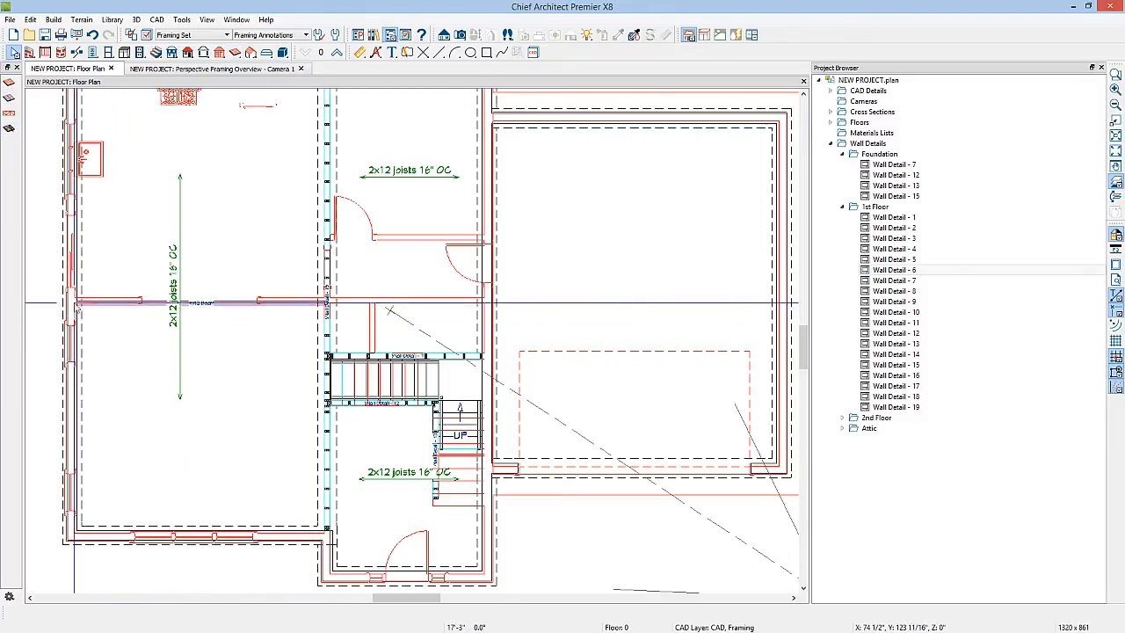
Draw a CAD line about 8'-8" long on the first floor just below the interior wall
{"action": "scroll", "coordinate": [78, 300], "scroll_direction": "up", "scroll_amount": 4}
{"action": "middle_click_drag", "start_coordinate": [227, 315], "coordinate": [290, 344]}
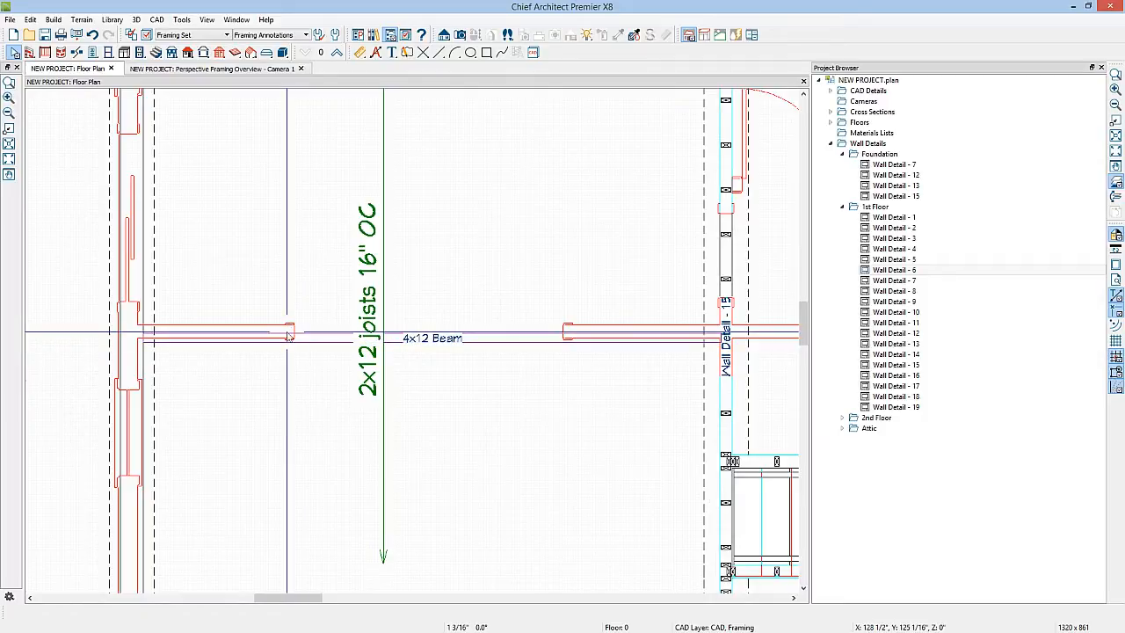
{"action": "left_click", "coordinate": [337, 53]}
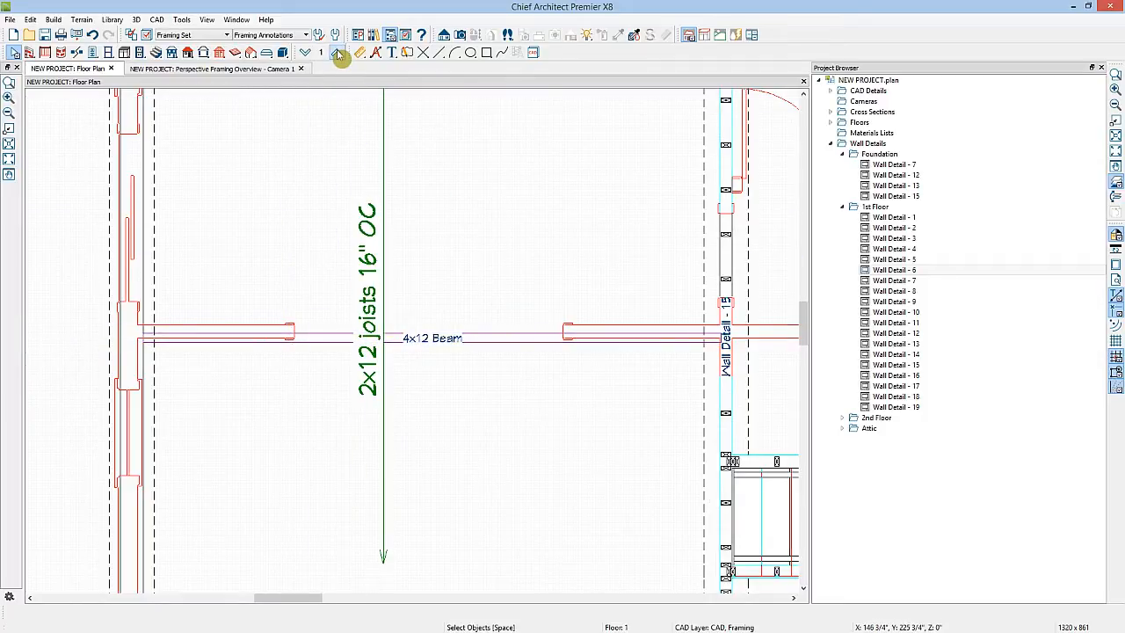
{"action": "left_click", "coordinate": [440, 52]}
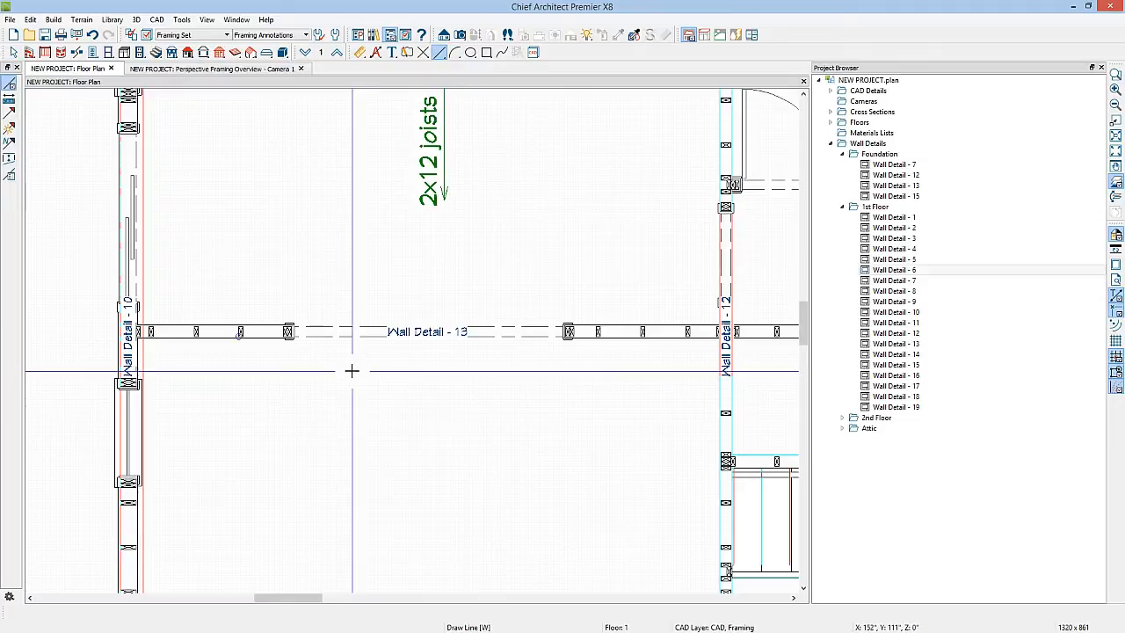
{"action": "left_click_drag", "start_coordinate": [358, 370], "coordinate": [68, 370]}
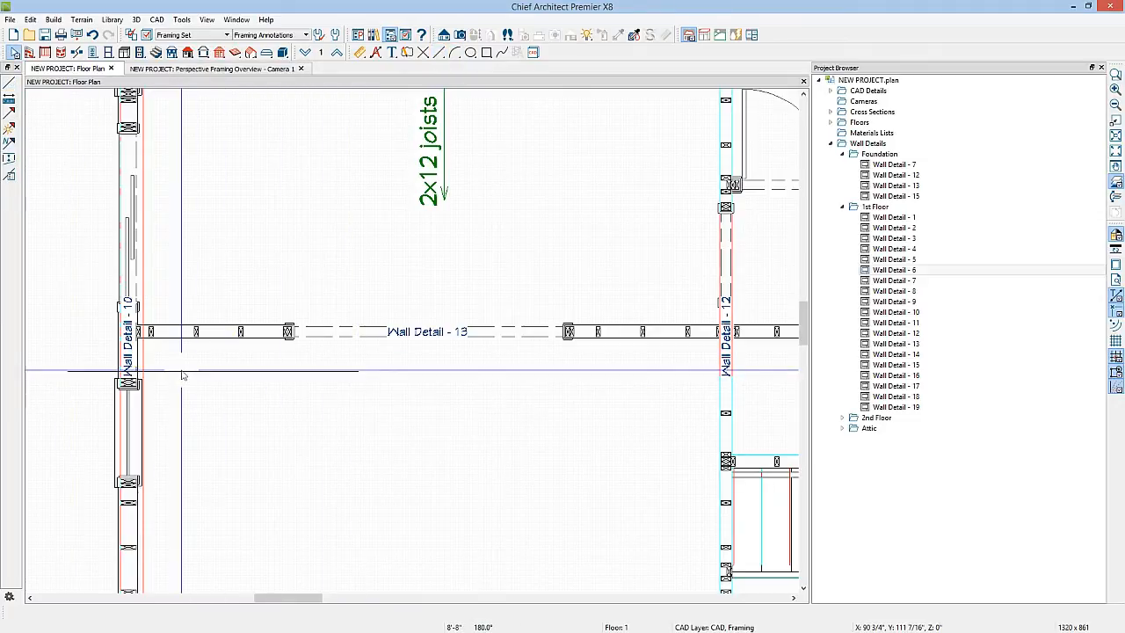
{"action": "left_click", "coordinate": [181, 372]}
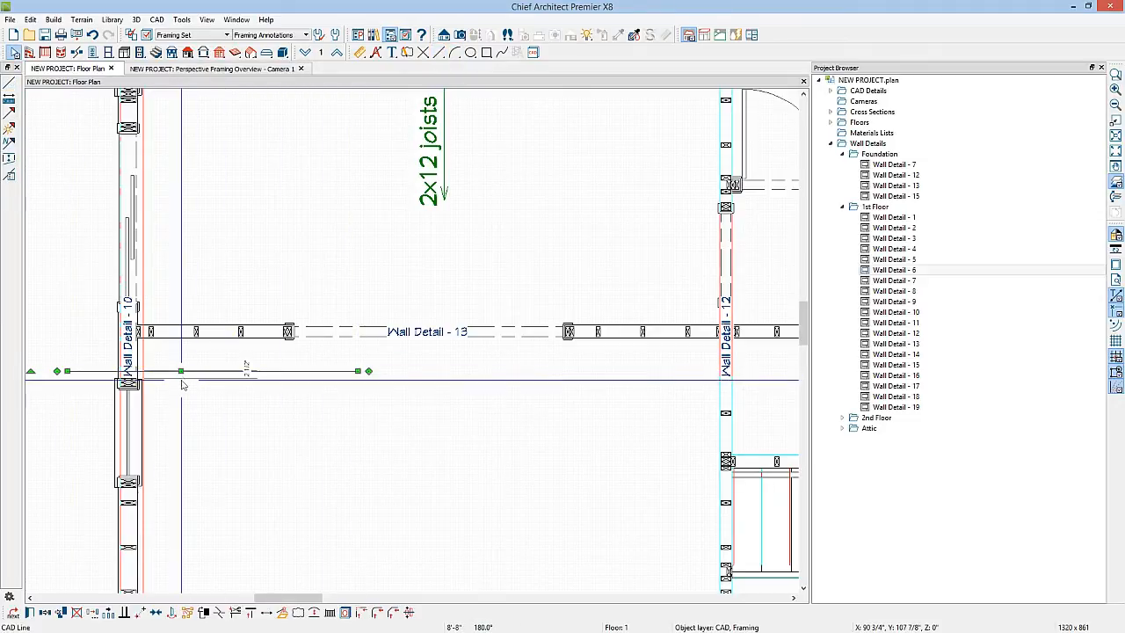
Center the CAD line on the interior wall, then delete it
{"action": "left_click", "coordinate": [156, 613]}
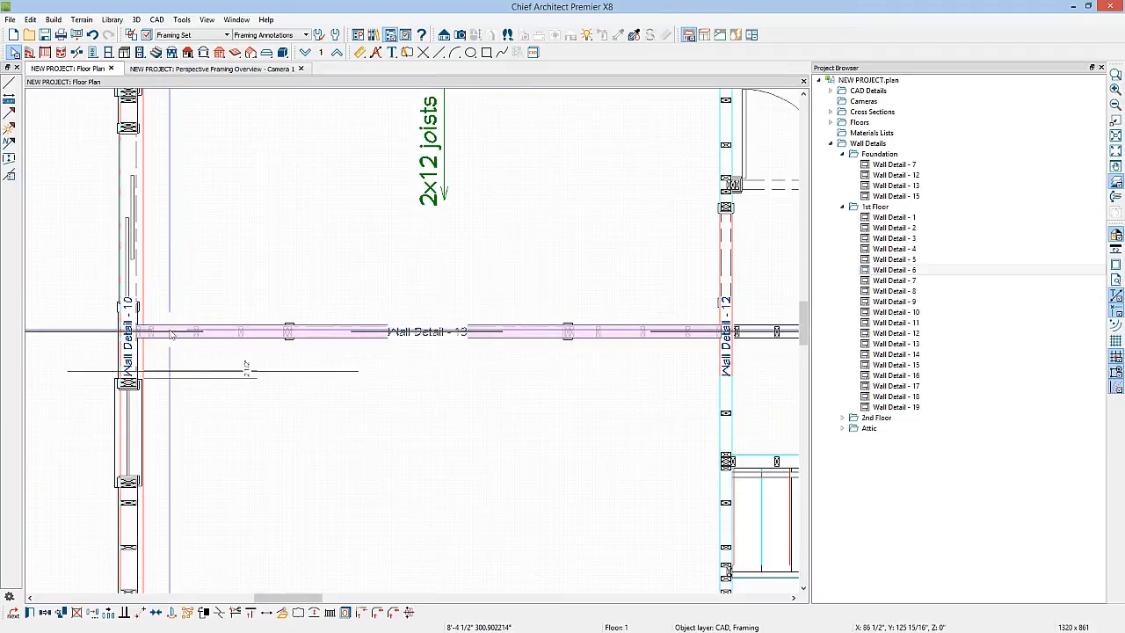
{"action": "left_click", "coordinate": [171, 333]}
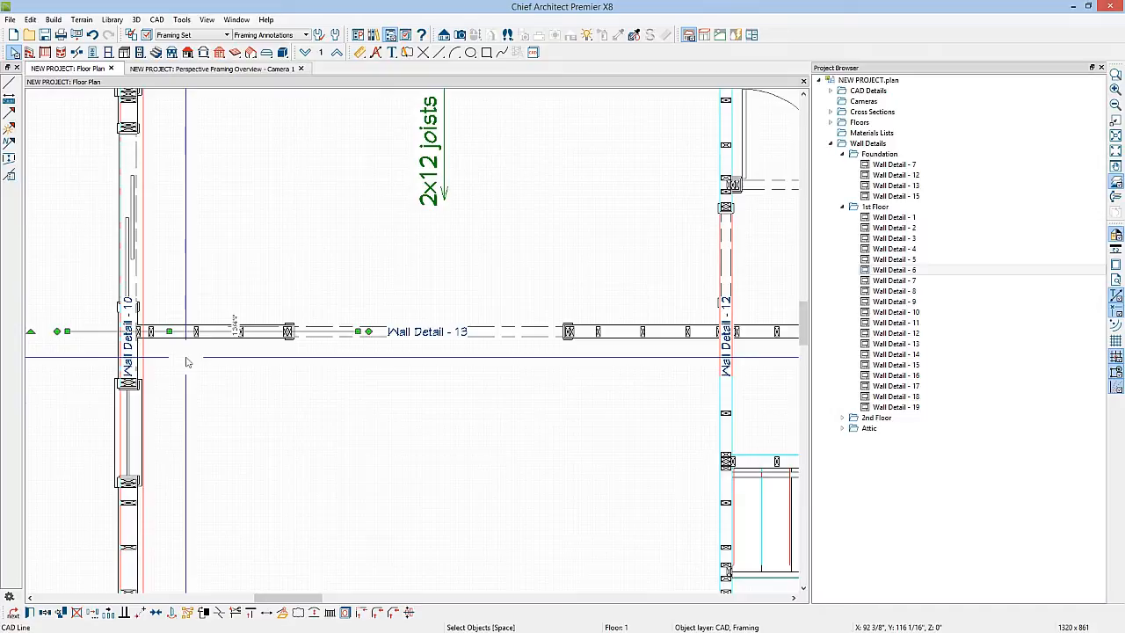
{"action": "key", "text": "Delete"}
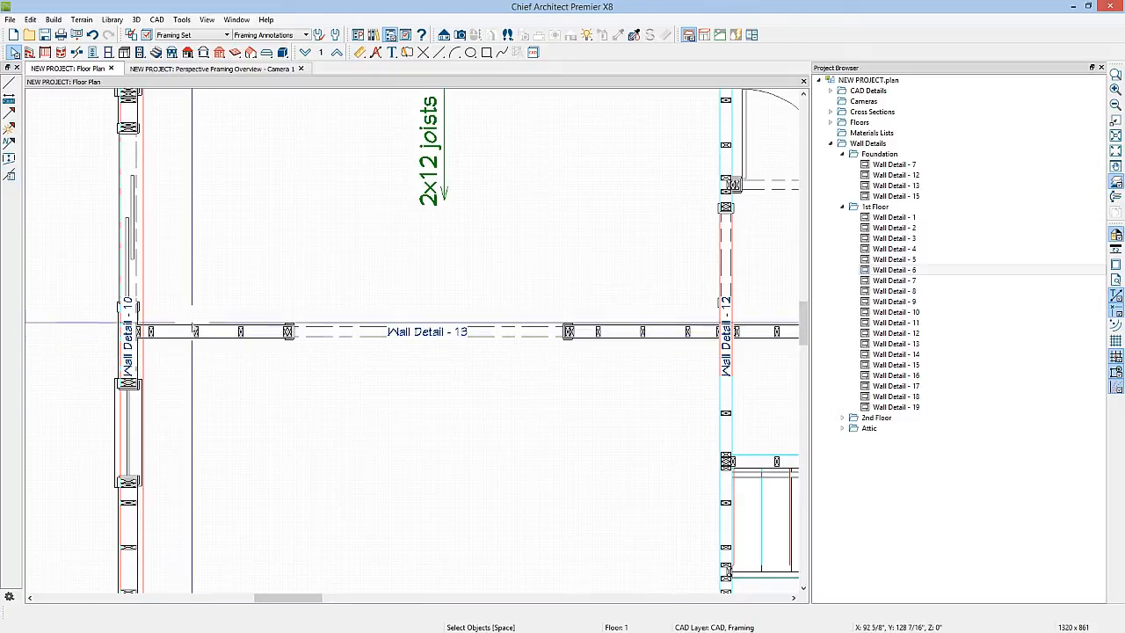
Paste the copied CAD line in place on the foundation level below
{"action": "left_click", "coordinate": [305, 54]}
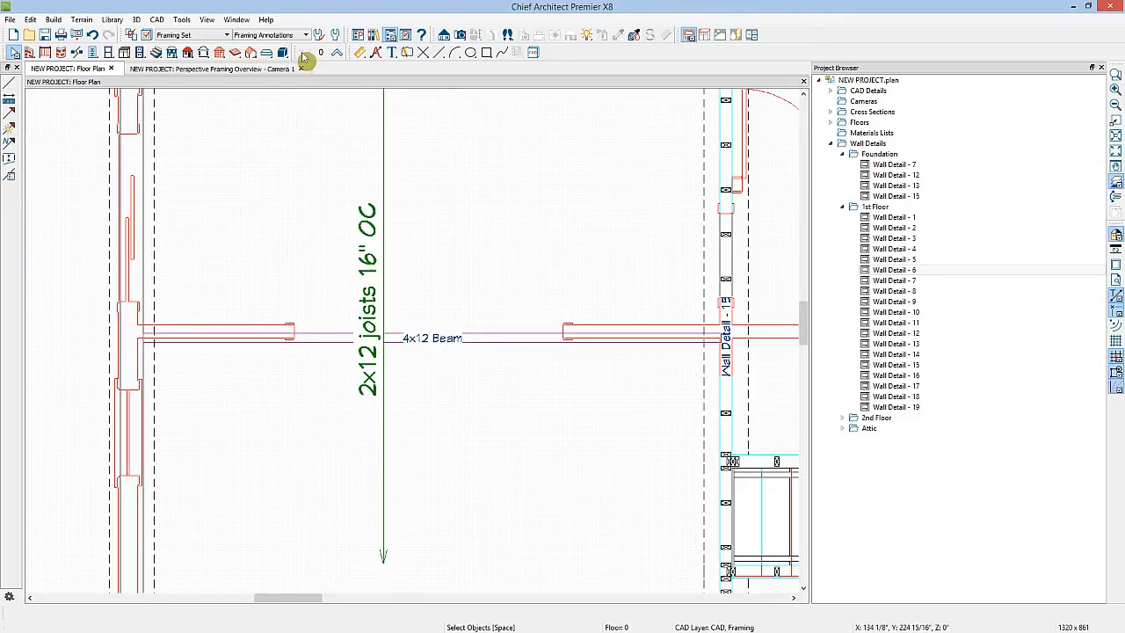
{"action": "left_click", "coordinate": [31, 20]}
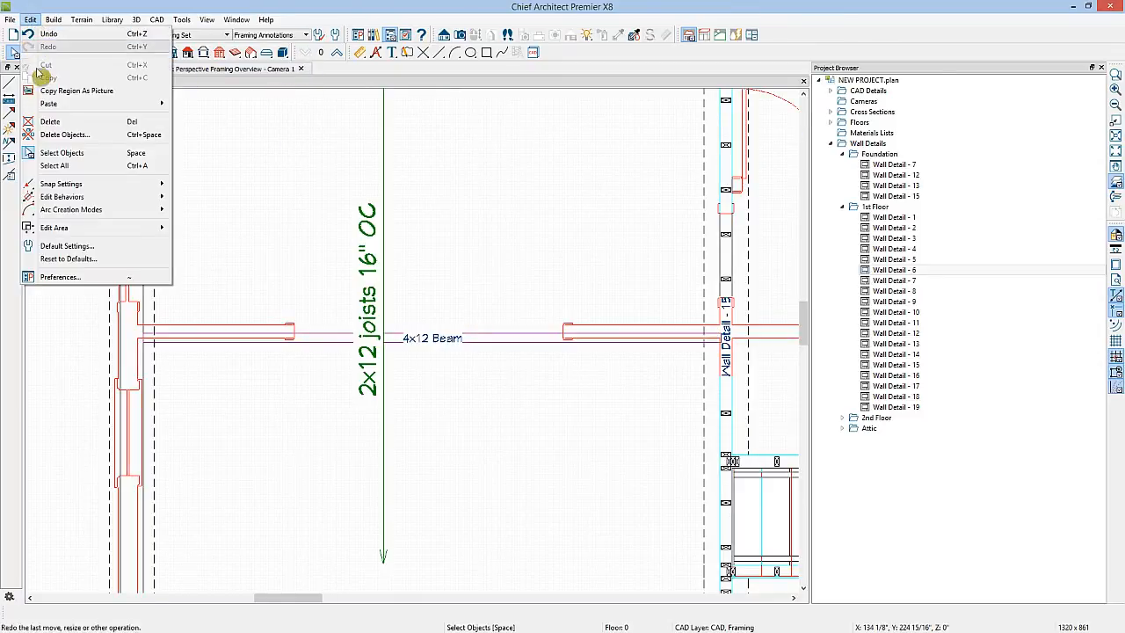
{"action": "mouse_move", "coordinate": [48, 106]}
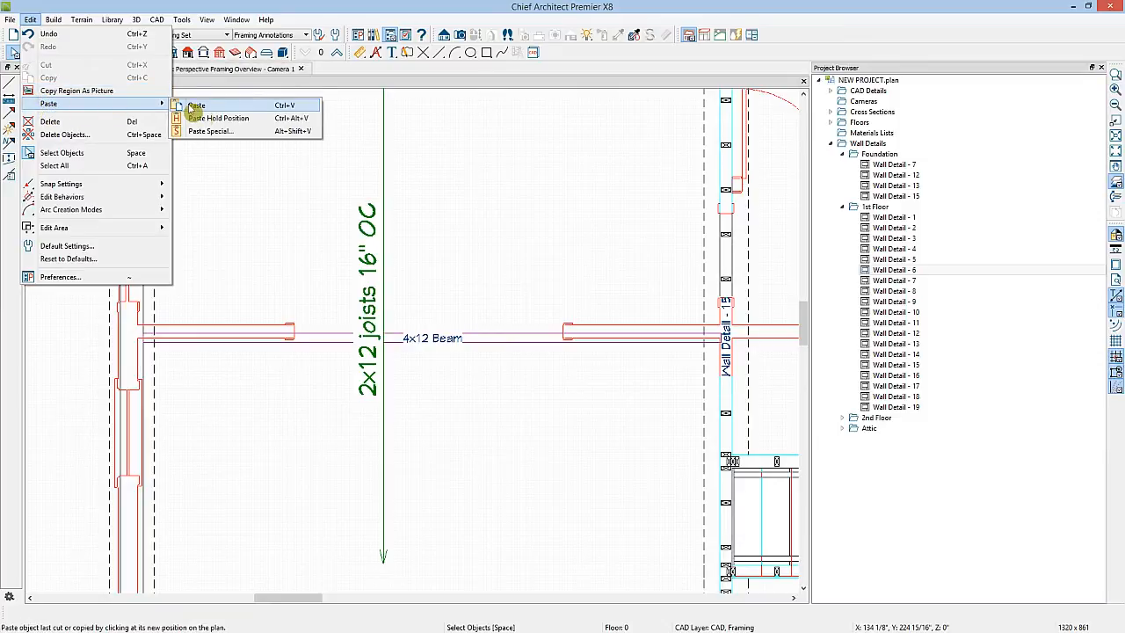
{"action": "left_click", "coordinate": [211, 117]}
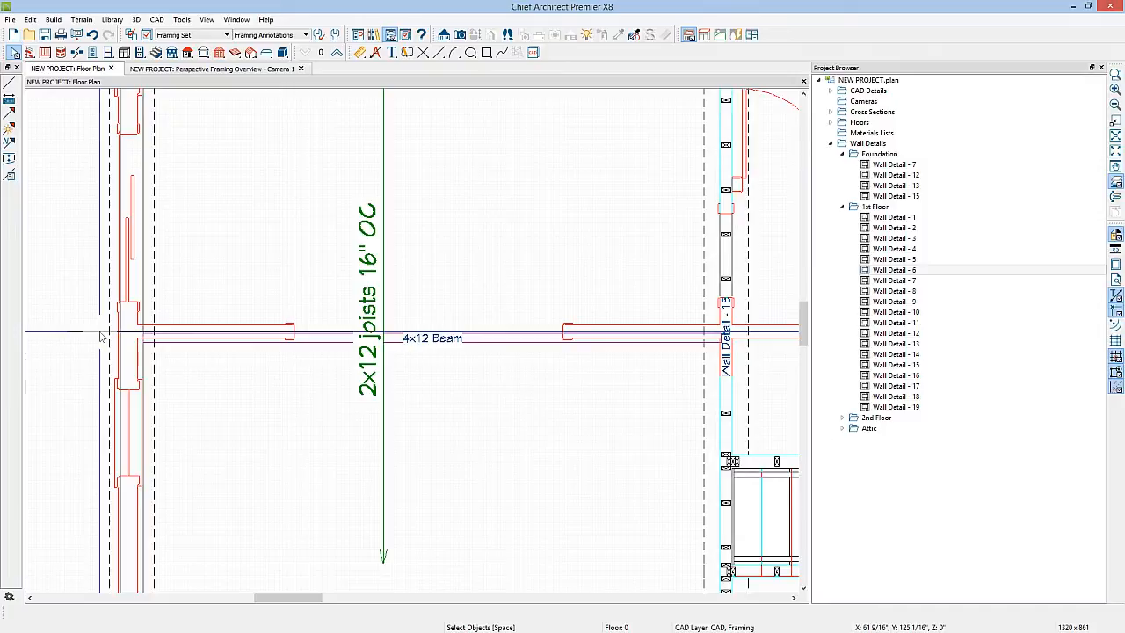
Align the 4x12 floor beam with the pasted CAD line, then delete the line
{"action": "left_click", "coordinate": [238, 342]}
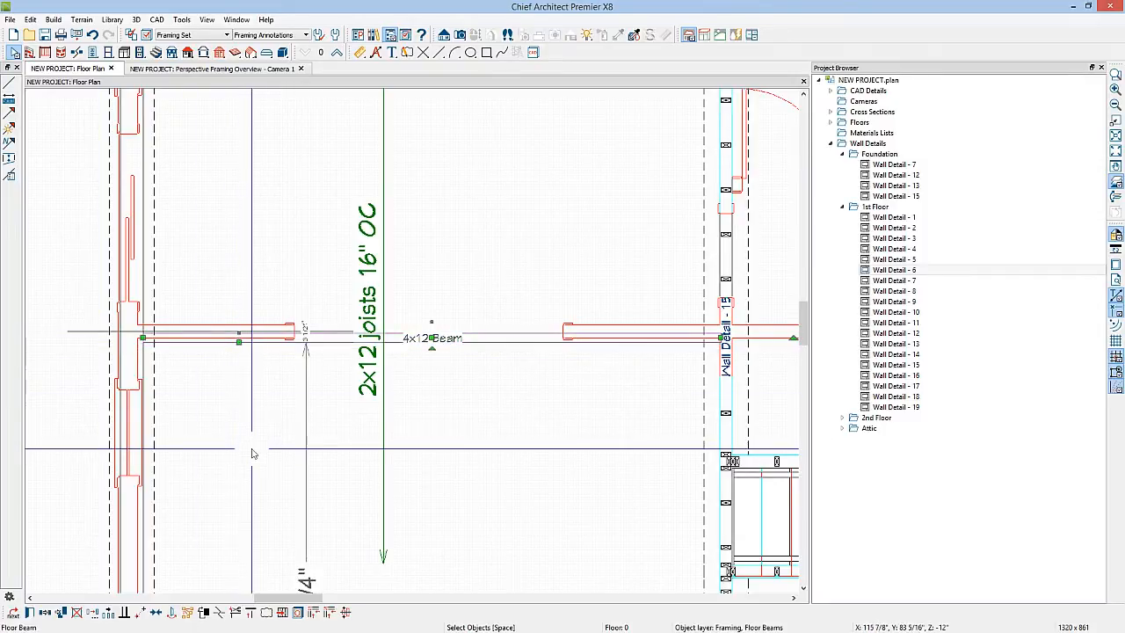
{"action": "left_click", "coordinate": [156, 613]}
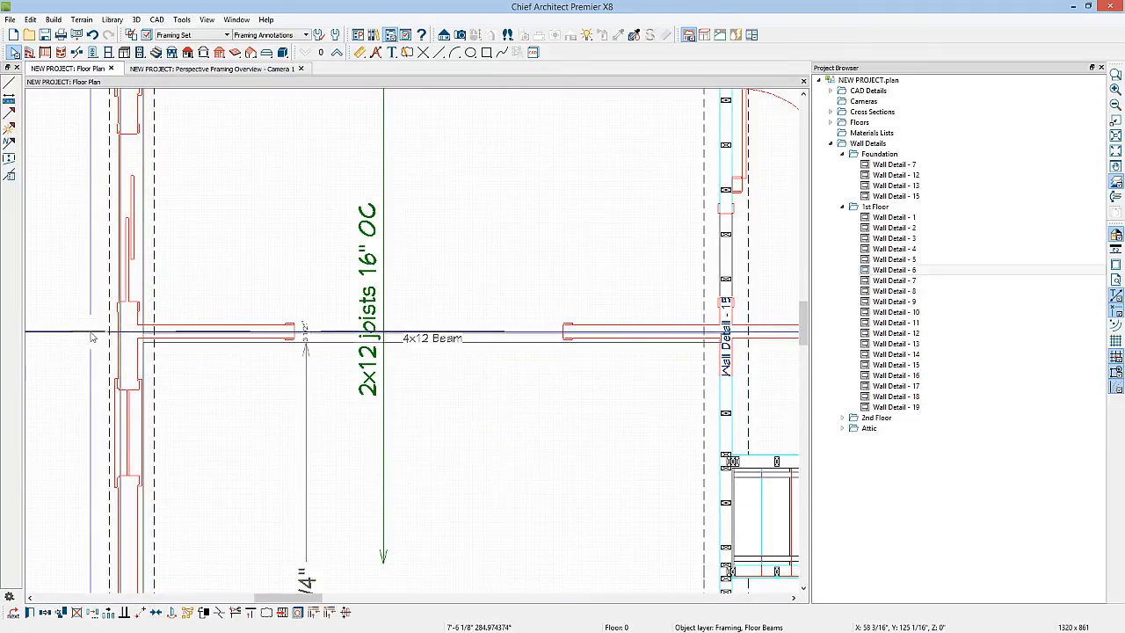
{"action": "left_click", "coordinate": [264, 264]}
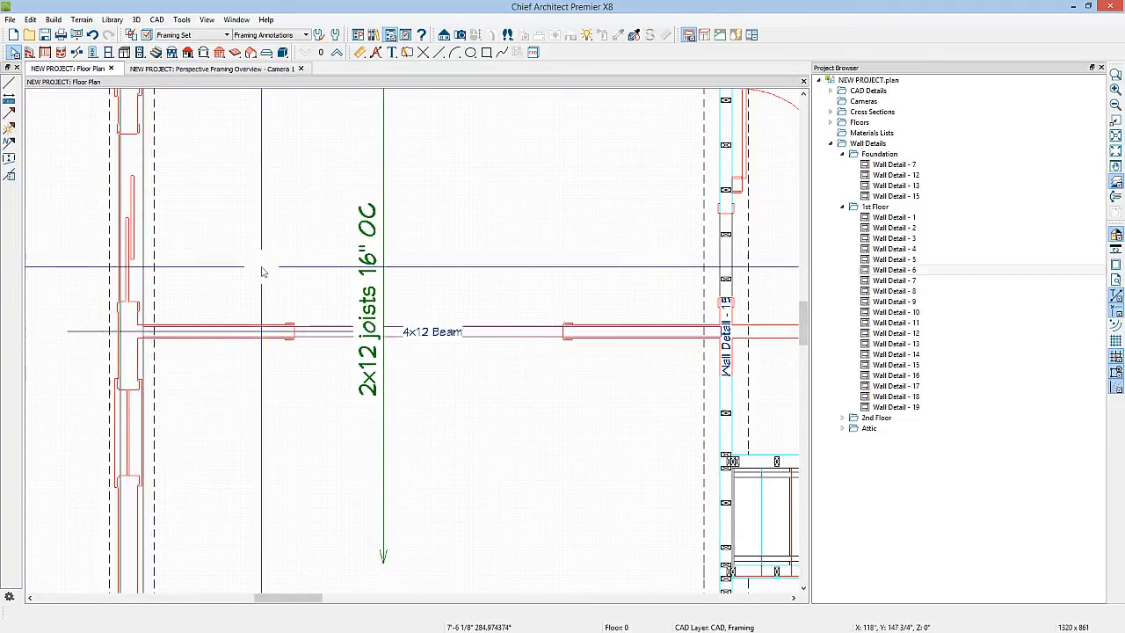
{"action": "left_click", "coordinate": [100, 332]}
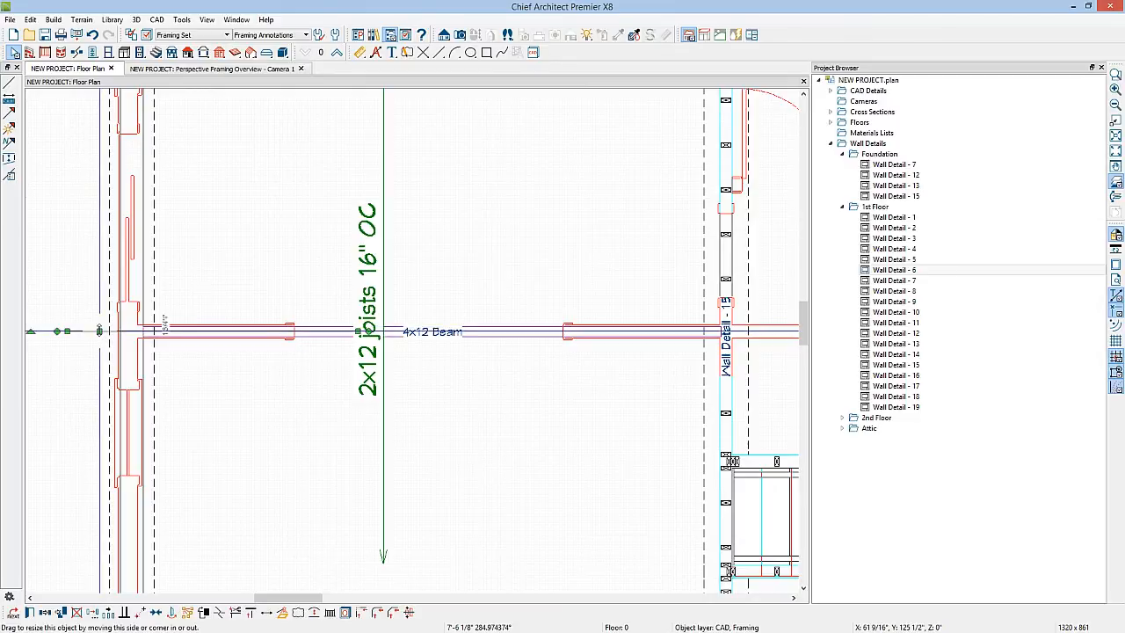
{"action": "key", "text": "Delete"}
Extend the beam's left end into the left foundation wall
{"action": "scroll", "coordinate": [104, 332], "scroll_direction": "up", "scroll_amount": 3}
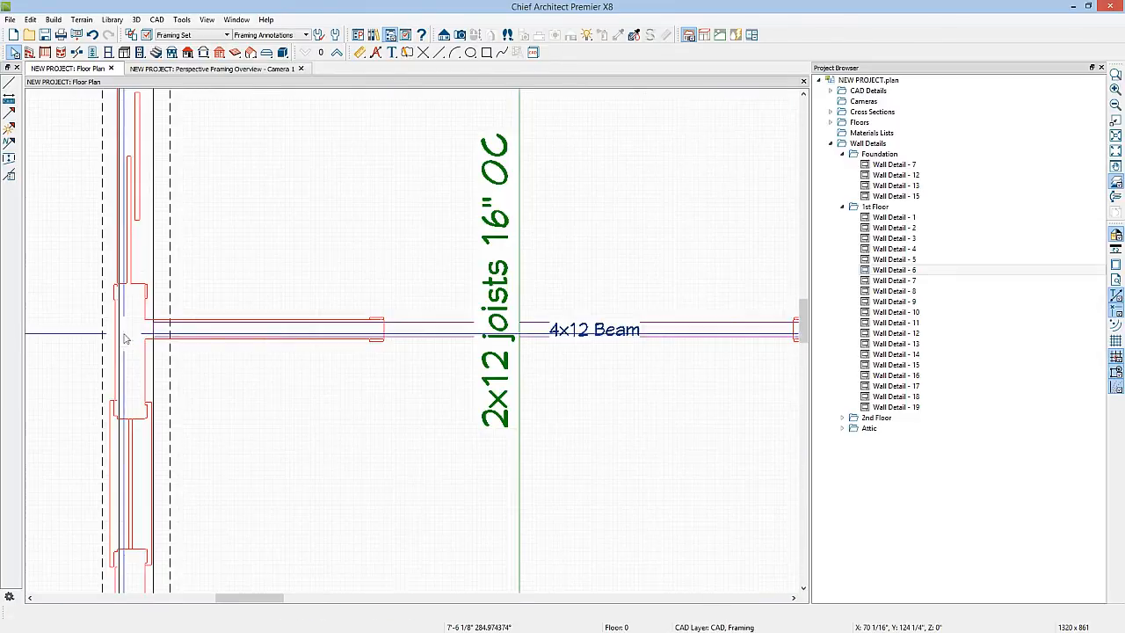
{"action": "left_click", "coordinate": [252, 337]}
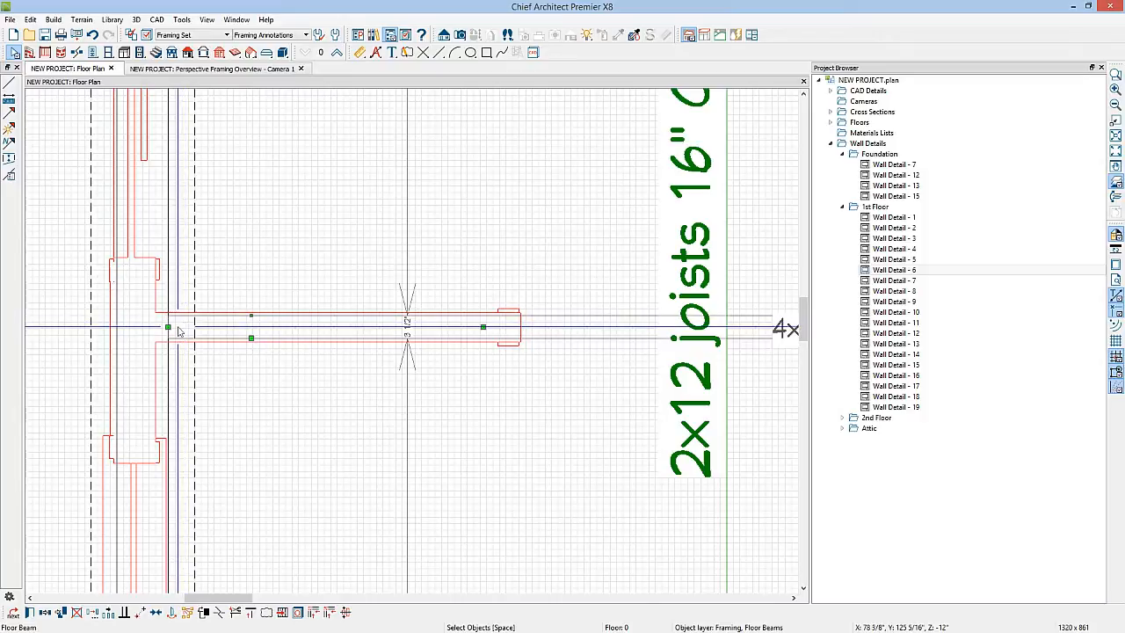
{"action": "left_click_drag", "start_coordinate": [168, 331], "coordinate": [142, 328]}
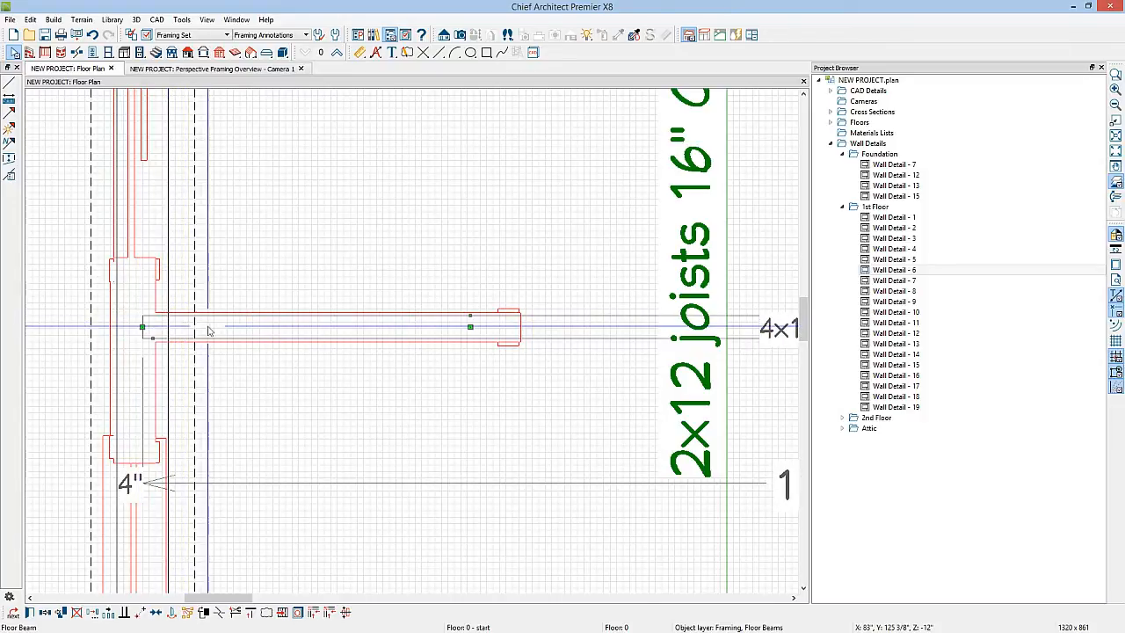
{"action": "left_click", "coordinate": [233, 373]}
Turn off display of the Walls, Labels layer in the Layer Display Options
{"action": "scroll", "coordinate": [235, 370], "scroll_direction": "down", "scroll_amount": 2}
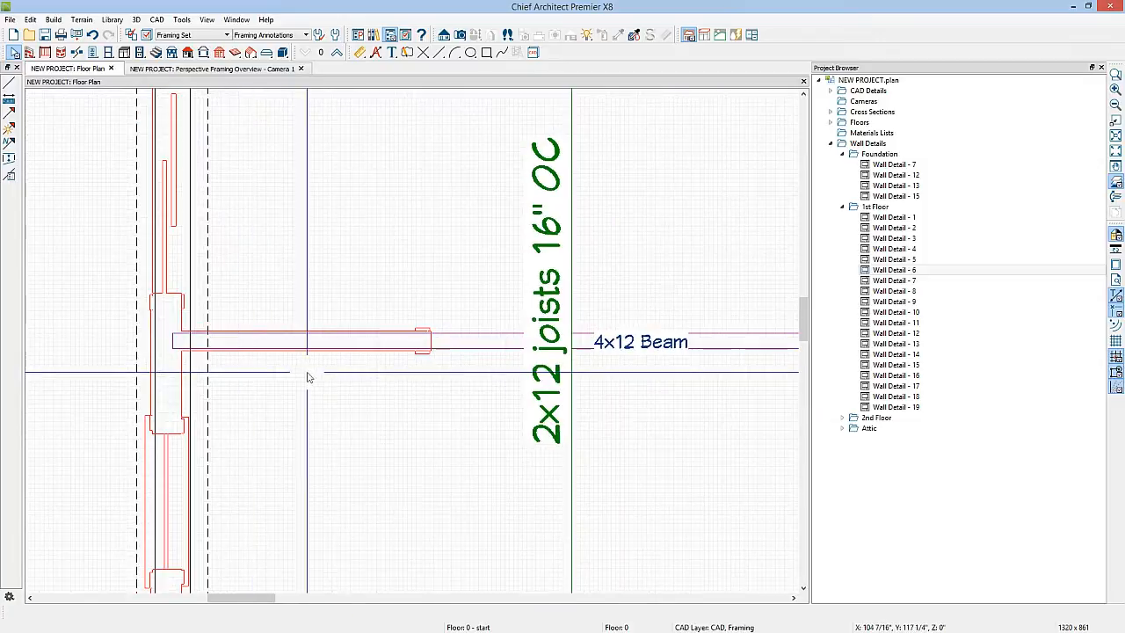
{"action": "middle_click_drag", "start_coordinate": [650, 390], "coordinate": [82, 394]}
{"action": "scroll", "coordinate": [296, 363], "scroll_direction": "up", "scroll_amount": 3}
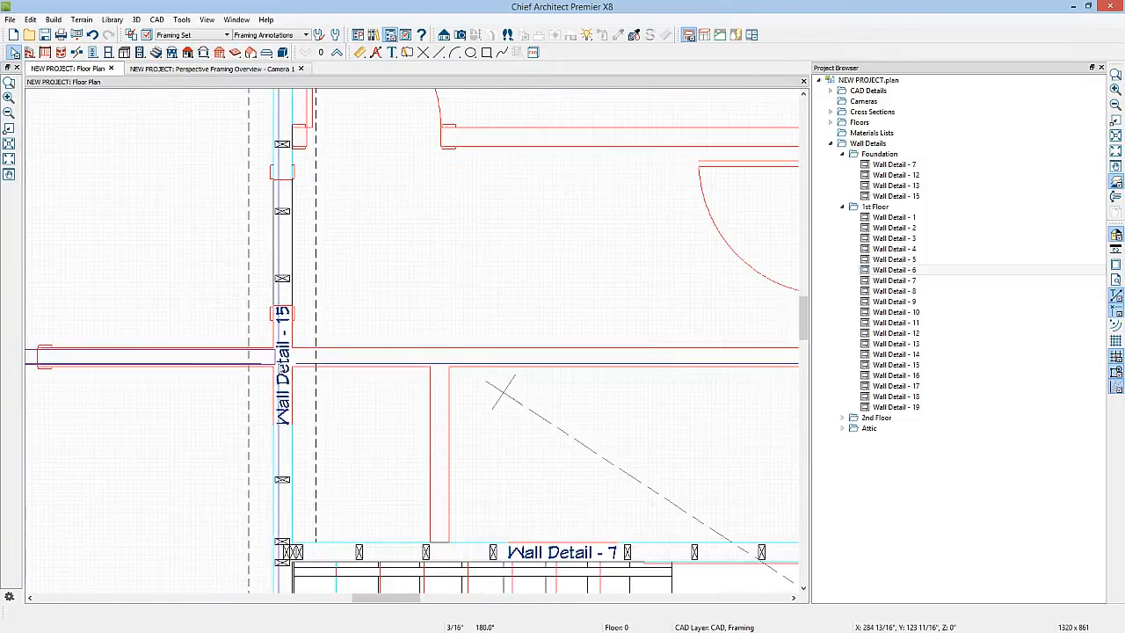
{"action": "left_click", "coordinate": [148, 35]}
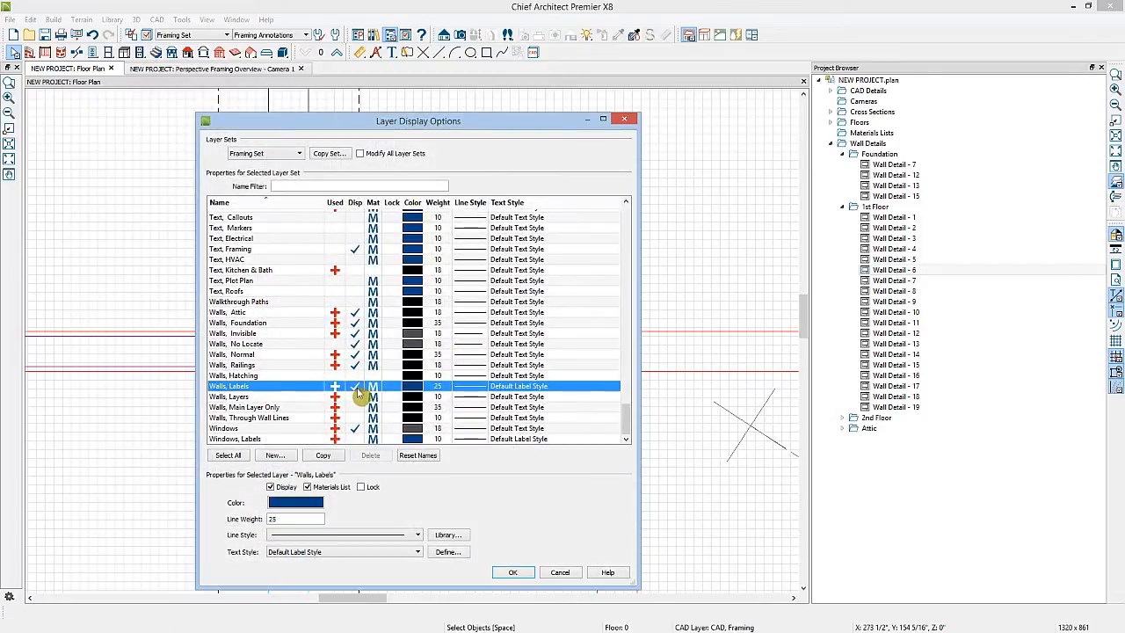
{"action": "left_click", "coordinate": [512, 572]}
Extend the floor beam's end across the interior foundation wall to its far side
{"action": "left_click", "coordinate": [261, 356]}
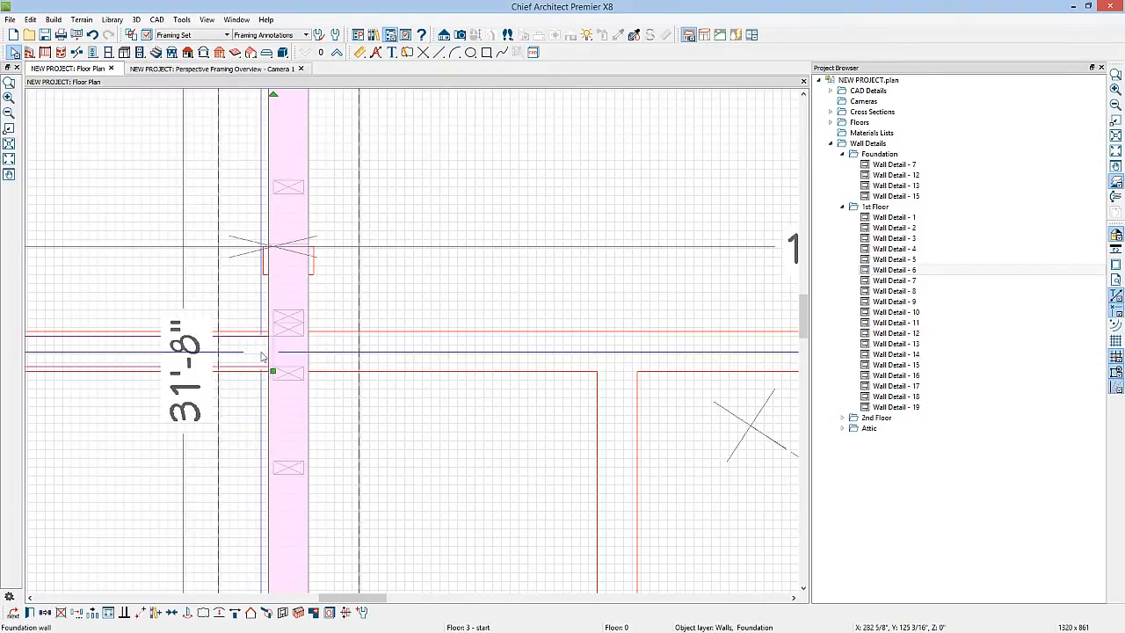
{"action": "left_click", "coordinate": [264, 354]}
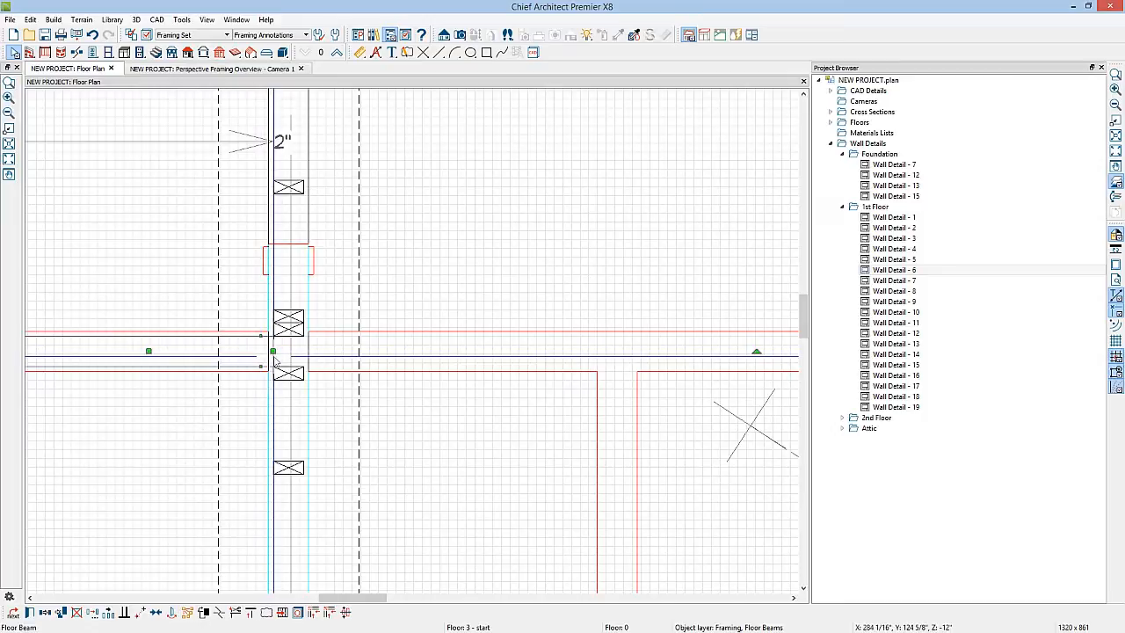
{"action": "left_click_drag", "start_coordinate": [272, 351], "coordinate": [301, 351]}
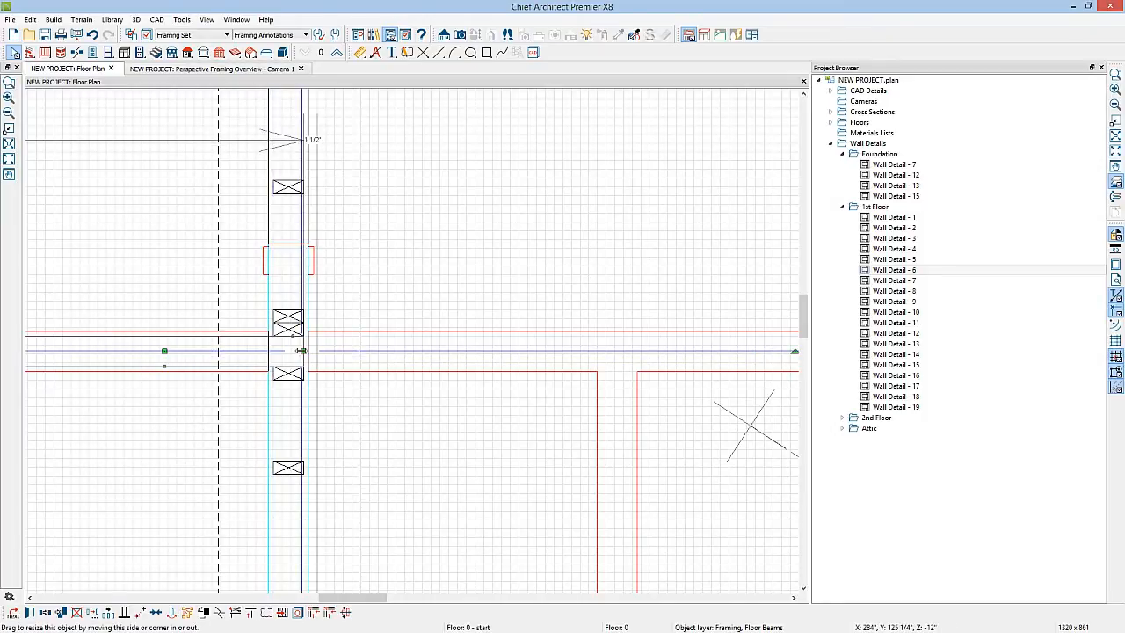
Enable Build Wall Framing in the Build Framing wall settings
{"action": "left_click", "coordinate": [220, 52]}
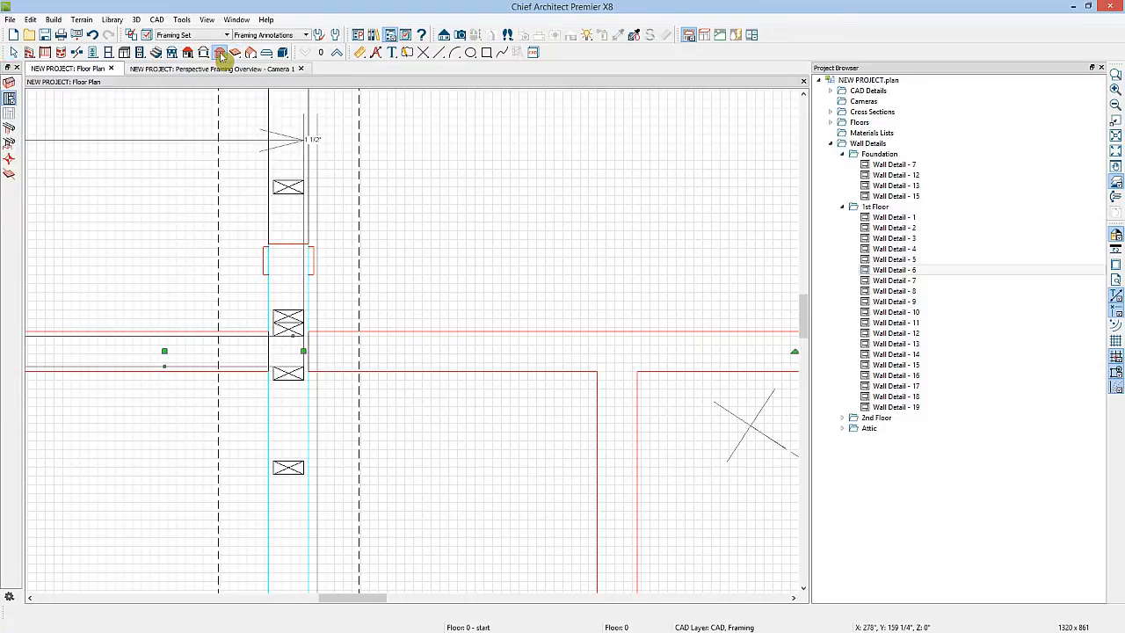
{"action": "left_click", "coordinate": [9, 82]}
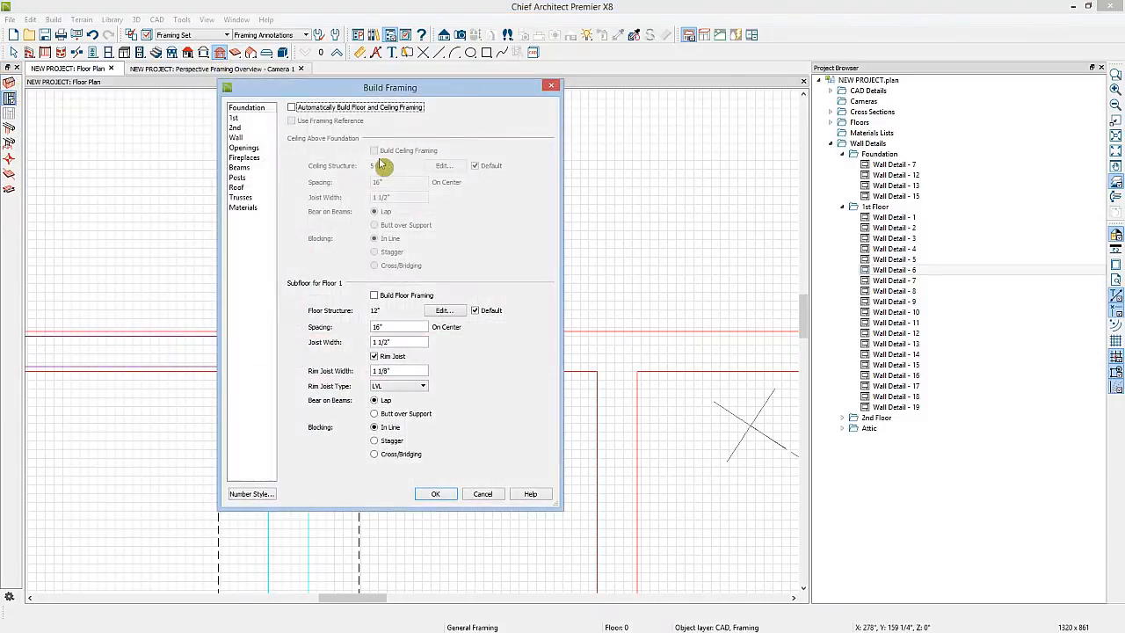
{"action": "left_click", "coordinate": [236, 137]}
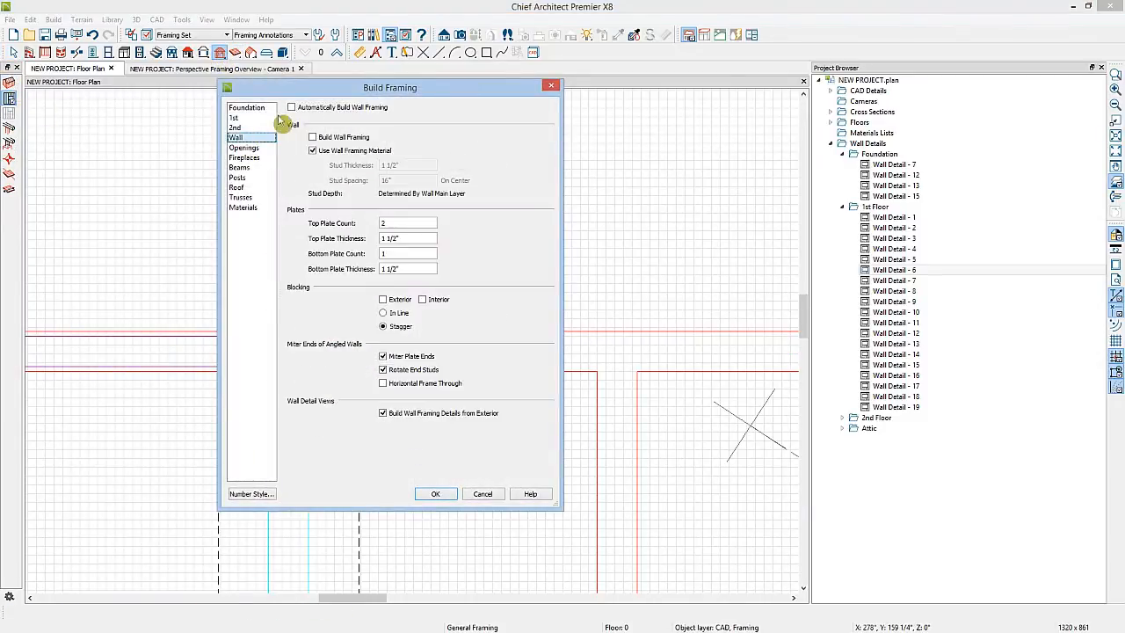
{"action": "left_click", "coordinate": [313, 138]}
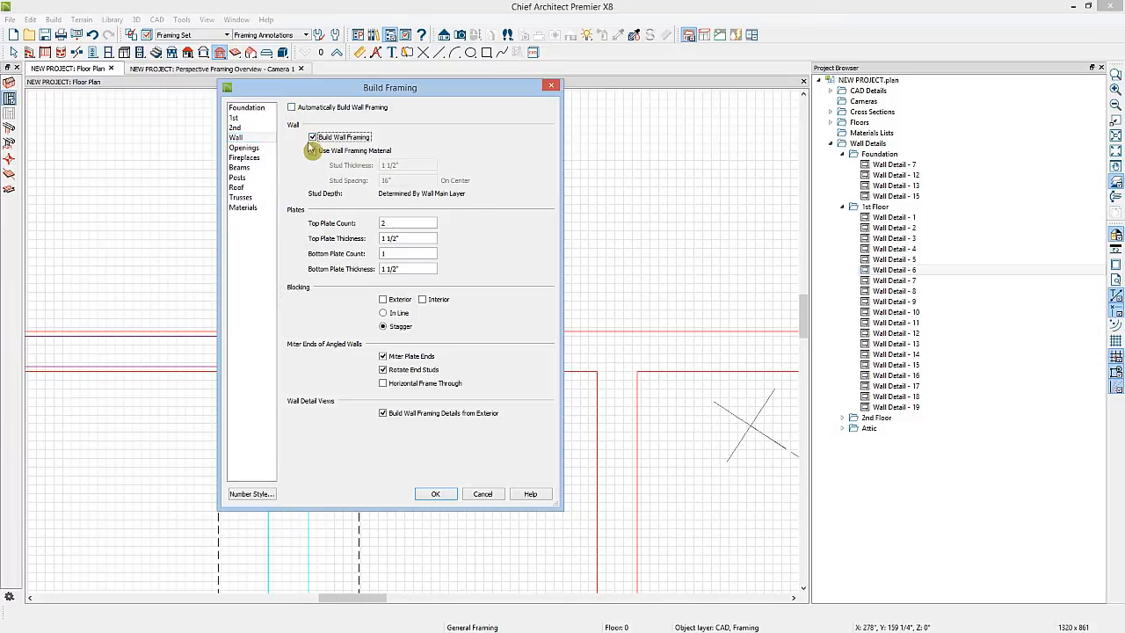
{"action": "left_click", "coordinate": [435, 494]}
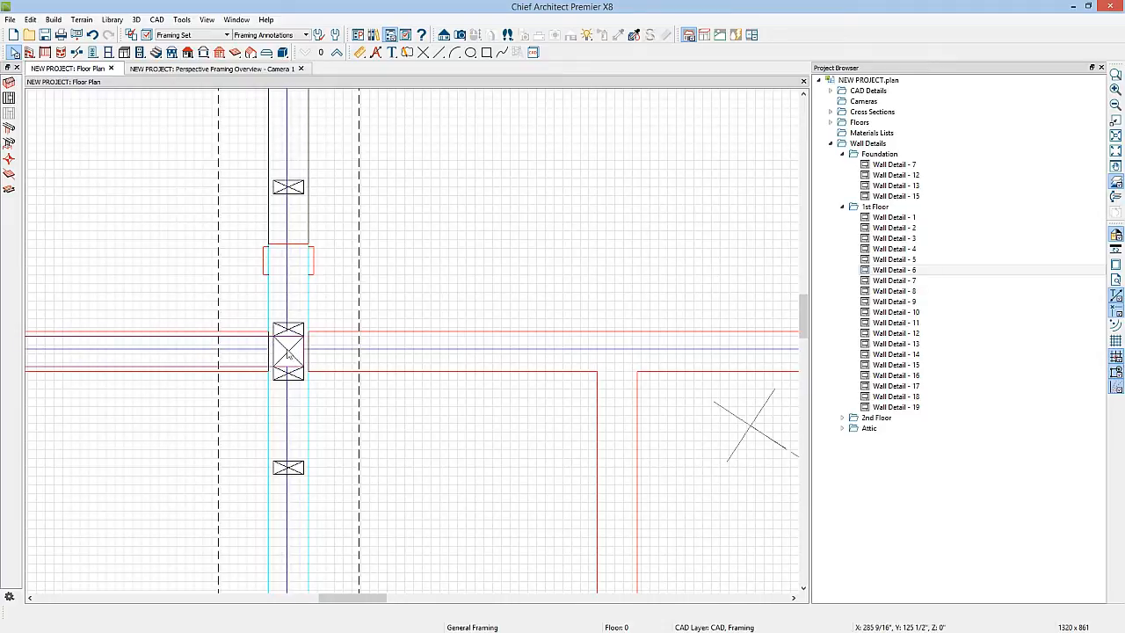
Open the framing detail for the interior foundation wall and review it
{"action": "left_click", "coordinate": [299, 407]}
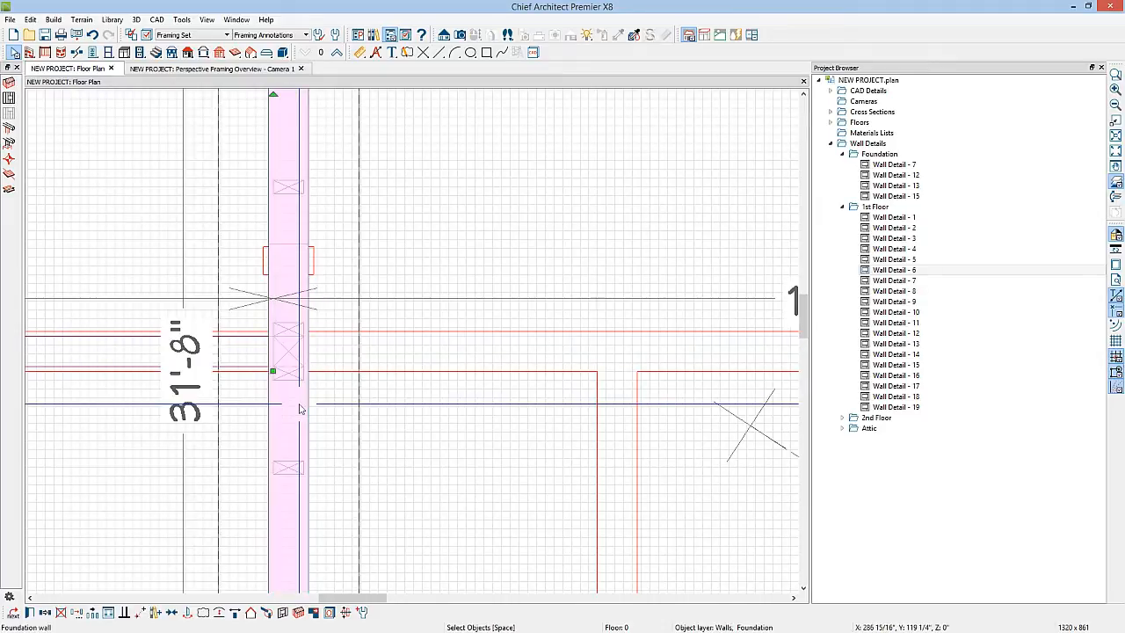
{"action": "left_click", "coordinate": [284, 614]}
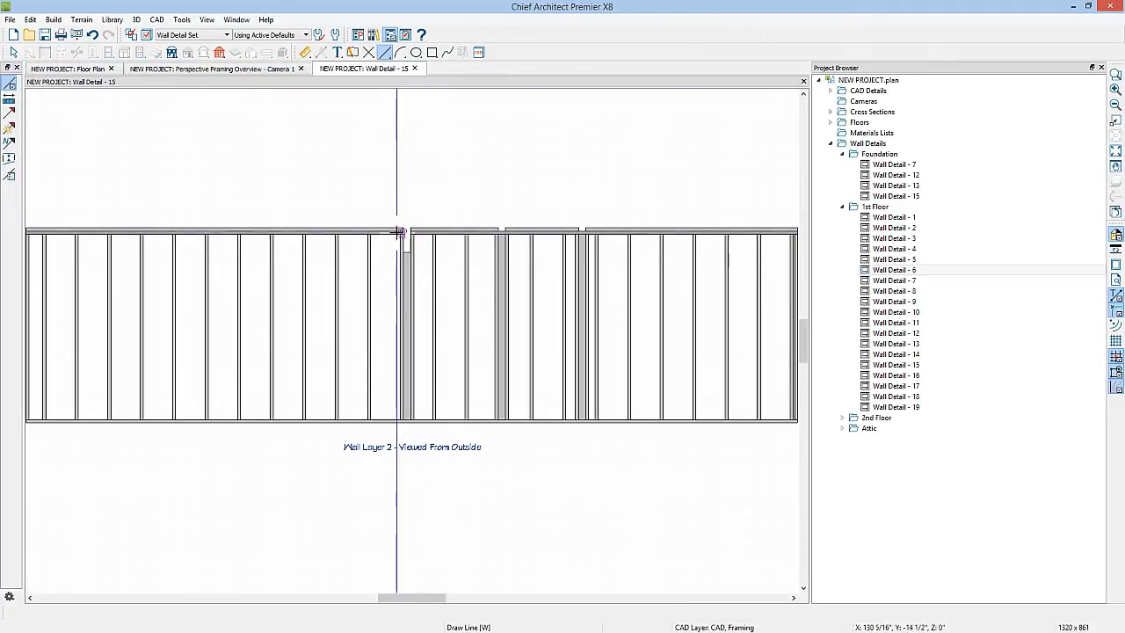
{"action": "key", "text": "space"}
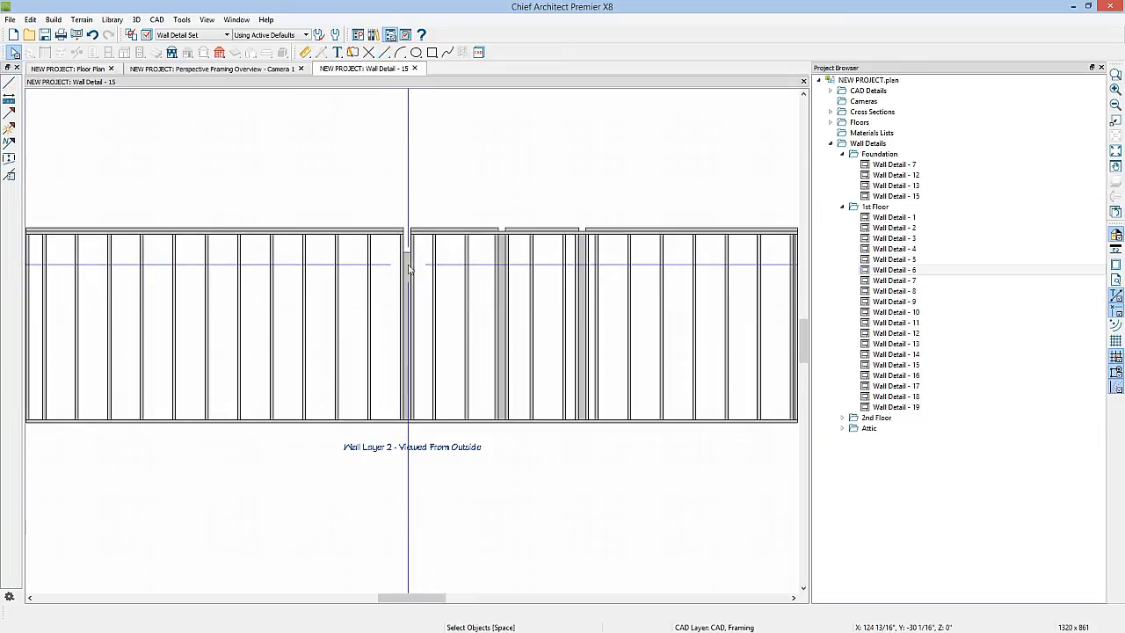
{"action": "left_click", "coordinate": [413, 69]}
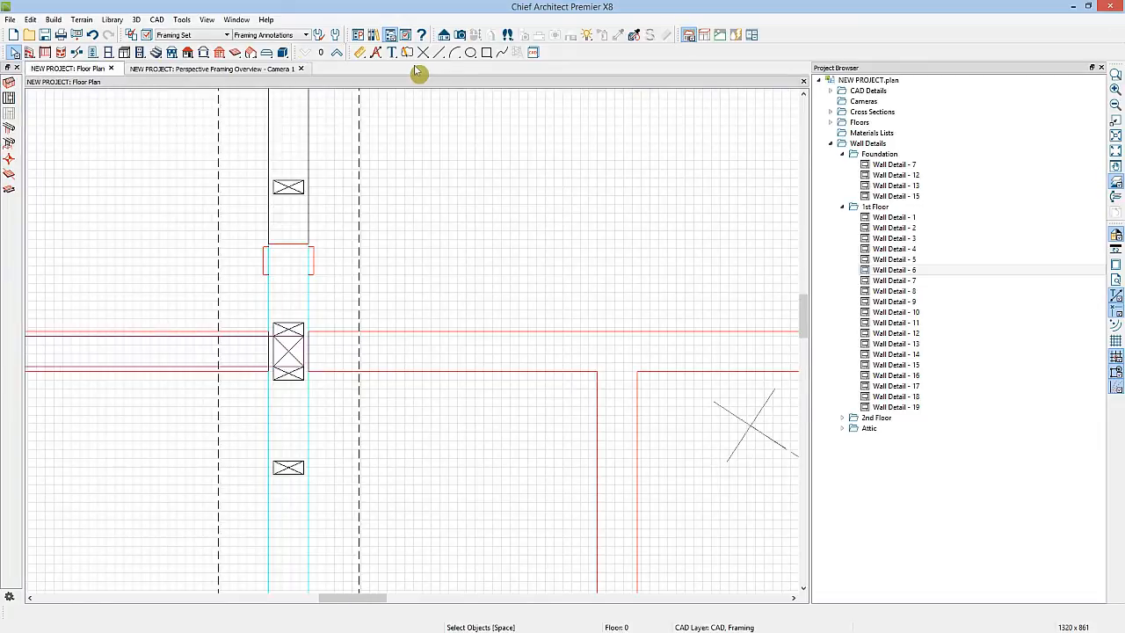
Create a backclipped cross section across the beam at the interior foundation wall
{"action": "left_click", "coordinate": [1101, 68]}
{"action": "scroll", "coordinate": [497, 417], "scroll_direction": "down", "scroll_amount": 3}
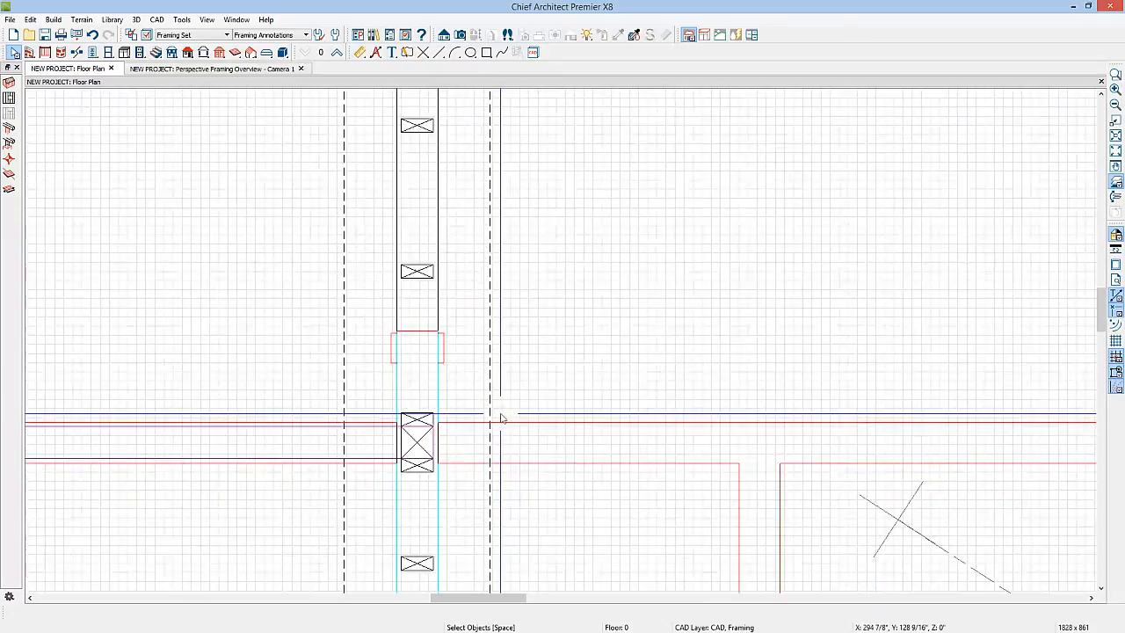
{"action": "left_click", "coordinate": [444, 36]}
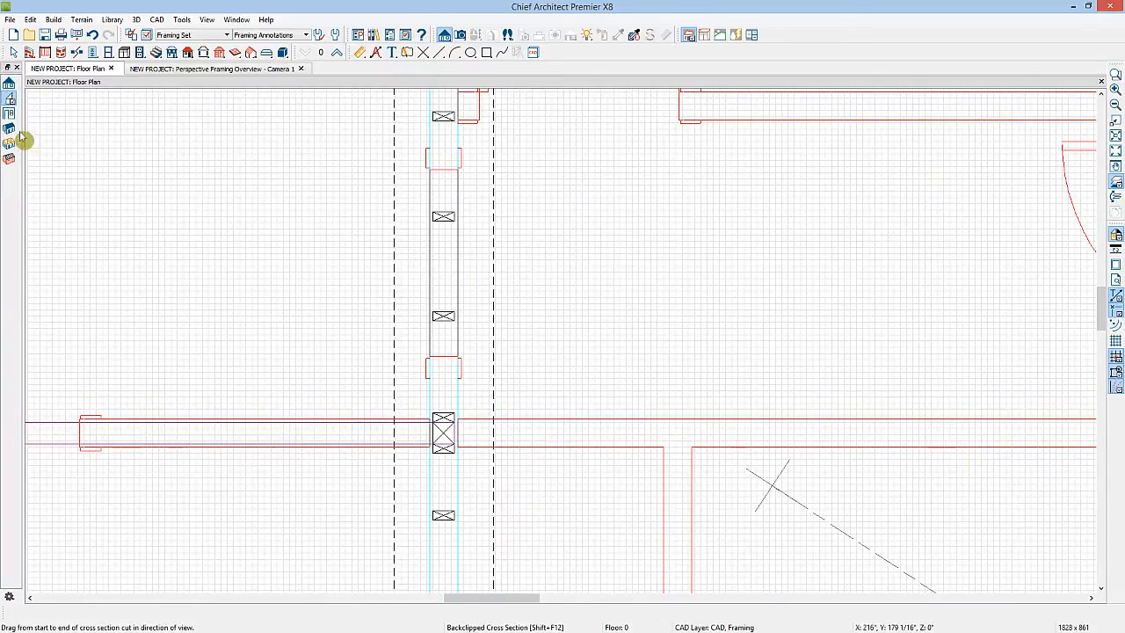
{"action": "left_click_drag", "start_coordinate": [165, 291], "coordinate": [230, 292]}
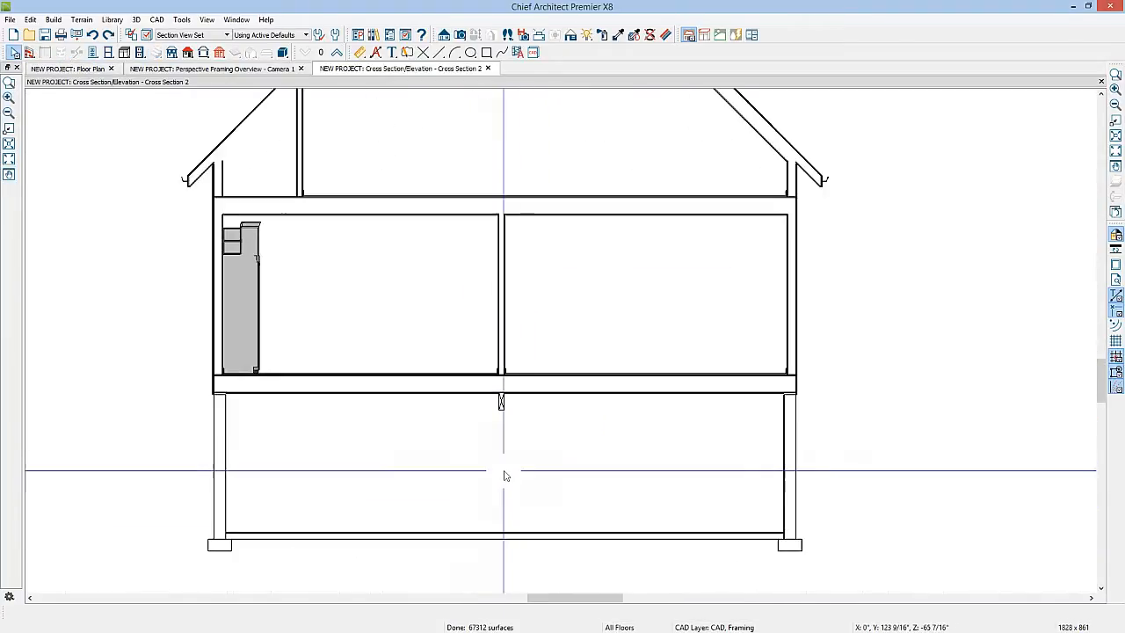
{"action": "scroll", "coordinate": [503, 475], "scroll_direction": "up", "scroll_amount": 2}
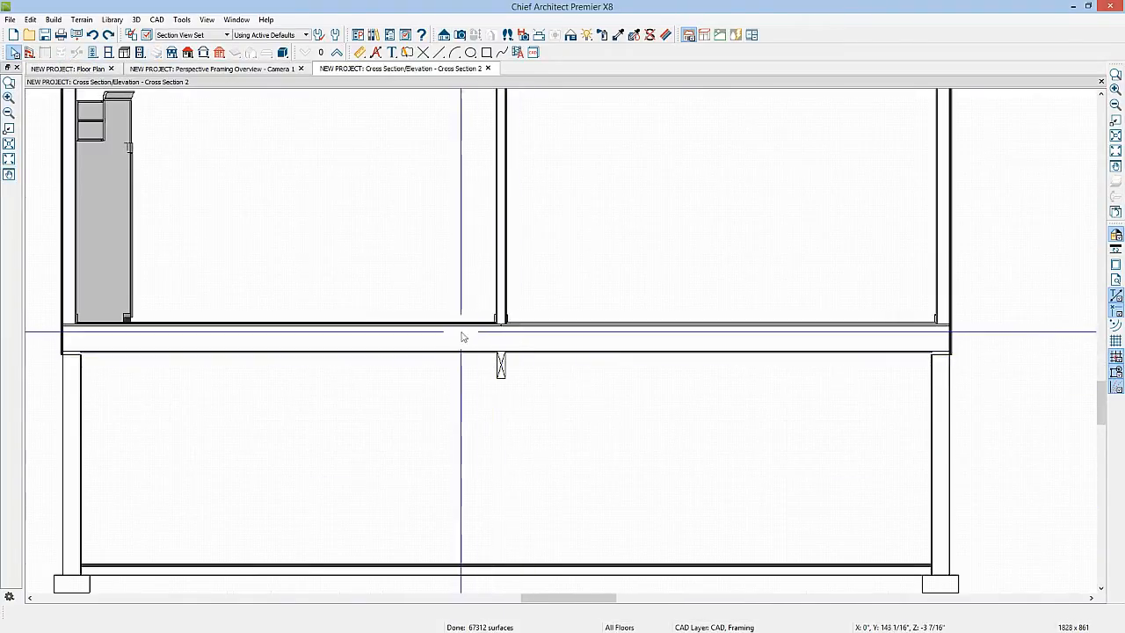
Lock the floor beam's depth and set its top height to 3/4"
{"action": "double_click", "coordinate": [501, 364]}
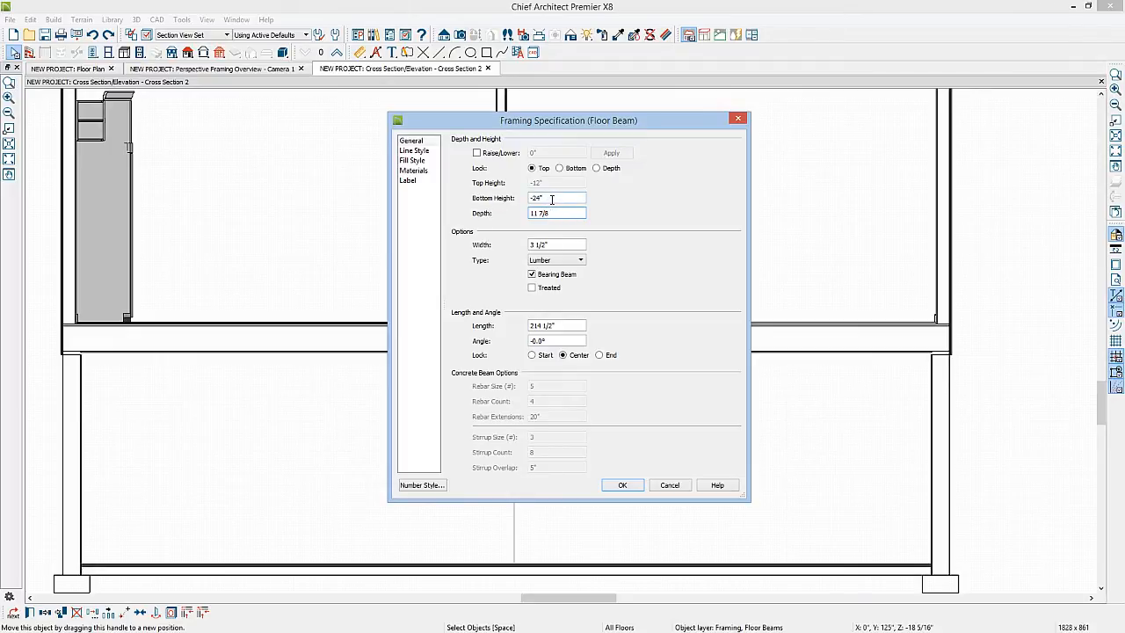
{"action": "left_click", "coordinate": [596, 169]}
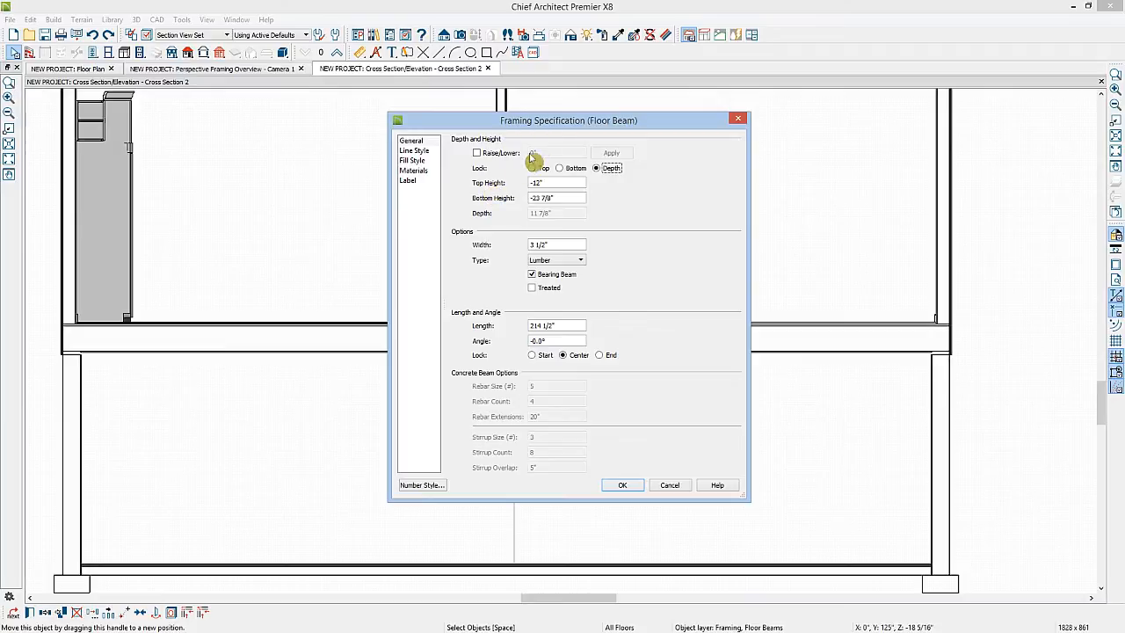
{"action": "left_click_drag", "start_coordinate": [508, 123], "coordinate": [712, 120]}
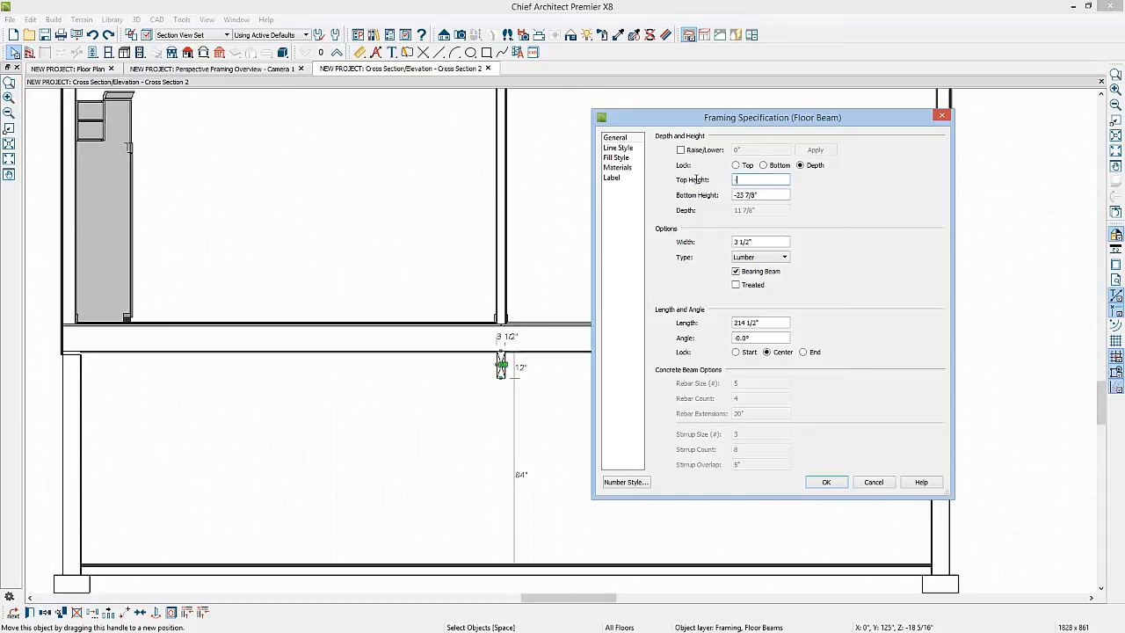
{"action": "type", "text": "3/4"}
{"action": "key", "text": "Tab"}
{"action": "left_click", "coordinate": [823, 482]}
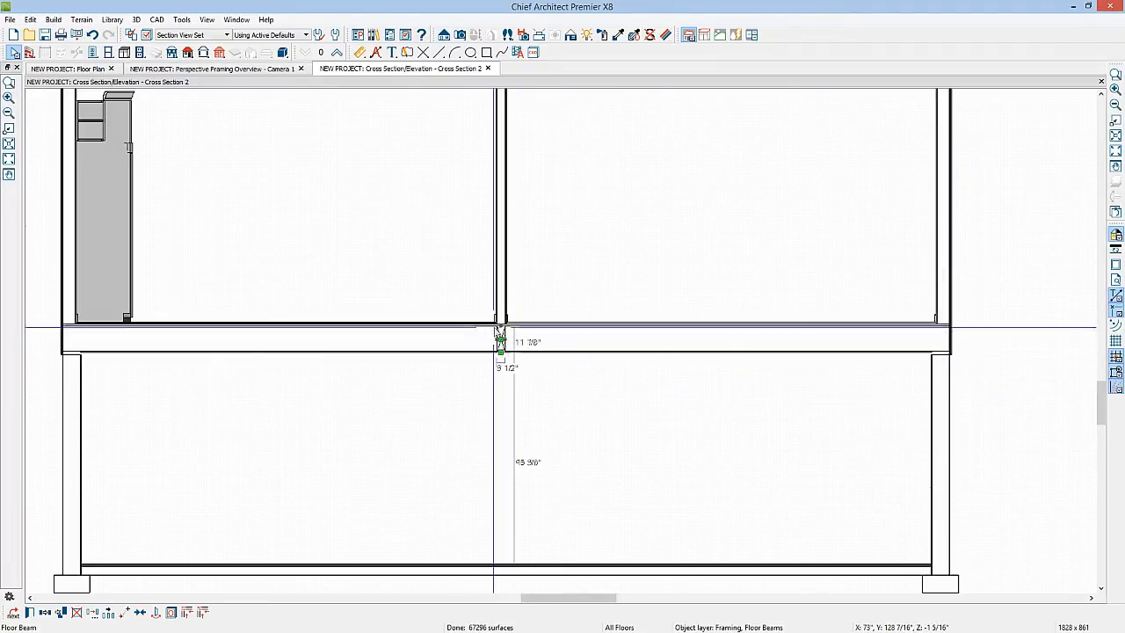
{"action": "left_click", "coordinate": [501, 341]}
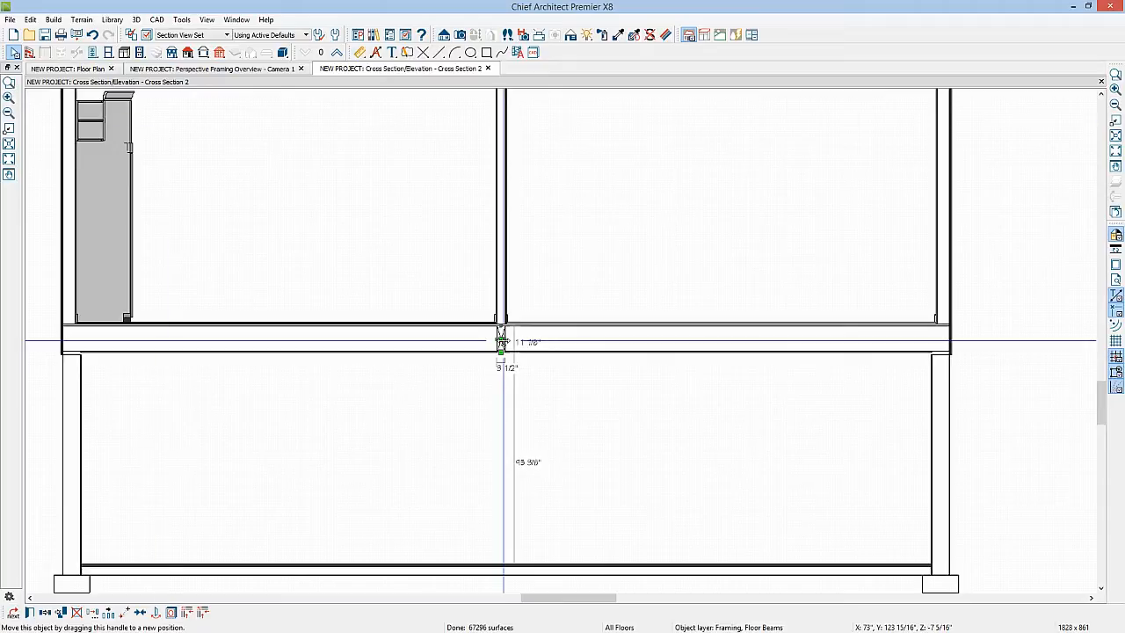
In the floor plan, extend the 4x12 floor beam's east end across the interior wall to the far foundation wall
{"action": "left_click", "coordinate": [72, 68]}
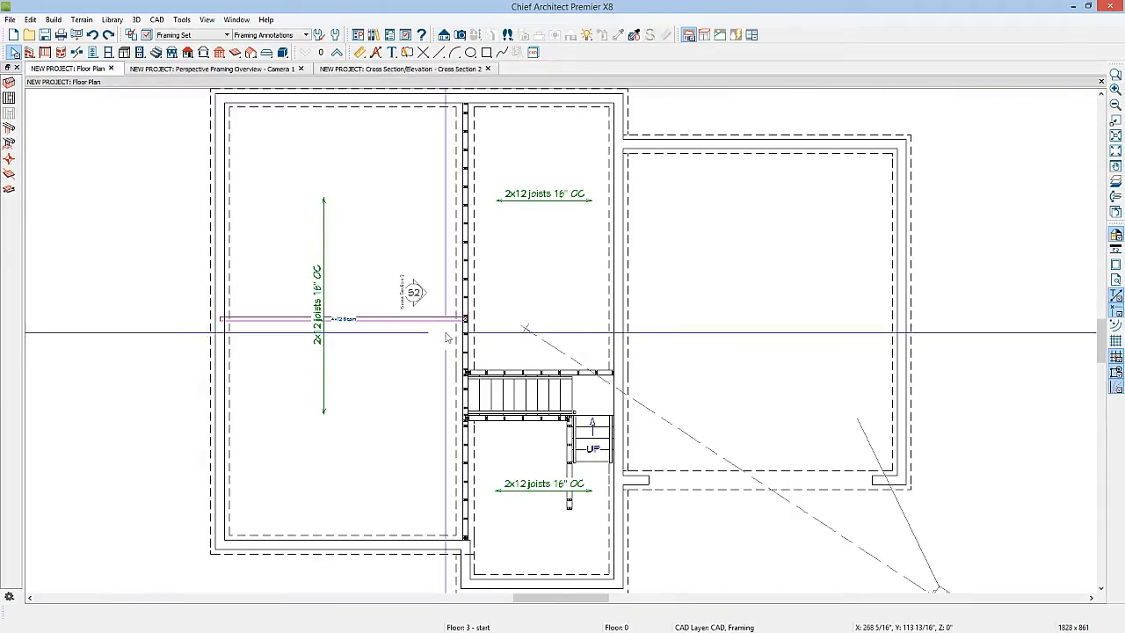
{"action": "left_click", "coordinate": [446, 318]}
{"action": "left_click_drag", "start_coordinate": [446, 318], "coordinate": [613, 318]}
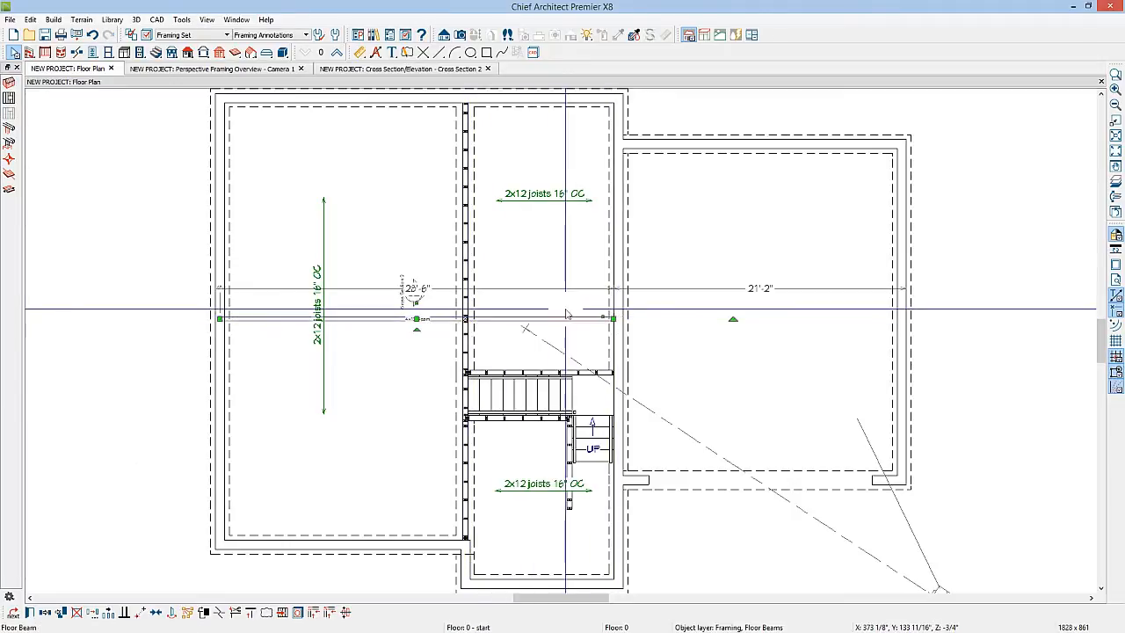
{"action": "left_click", "coordinate": [415, 226]}
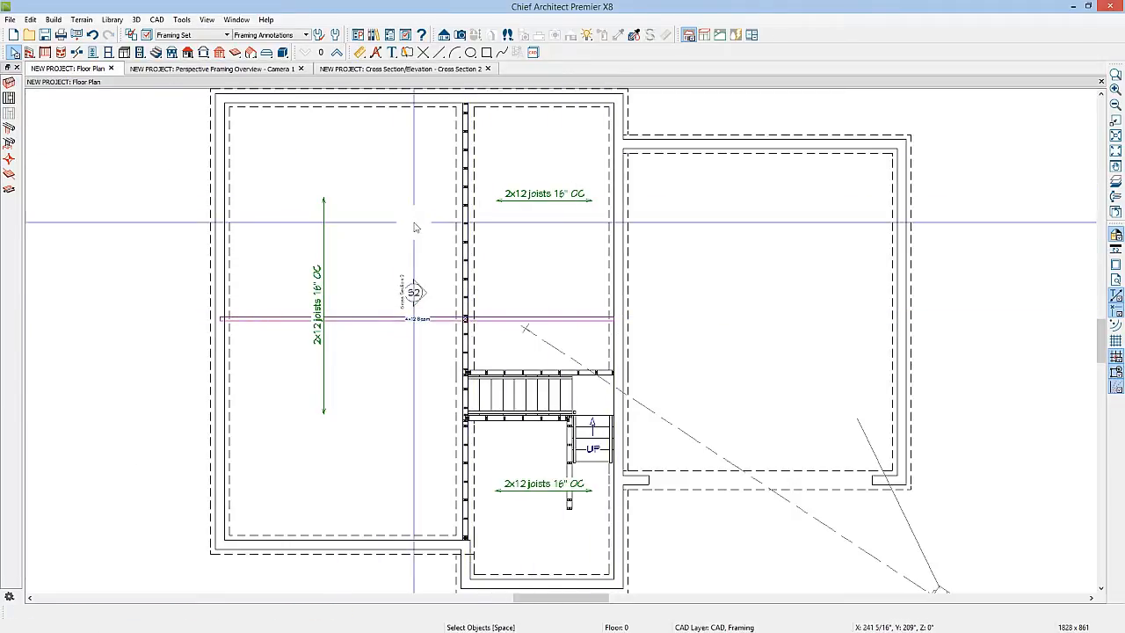
Enable Build Floor Framing for the Floor 1 subfloor in the foundation framing settings
{"action": "left_click", "coordinate": [220, 52]}
{"action": "left_click", "coordinate": [9, 97]}
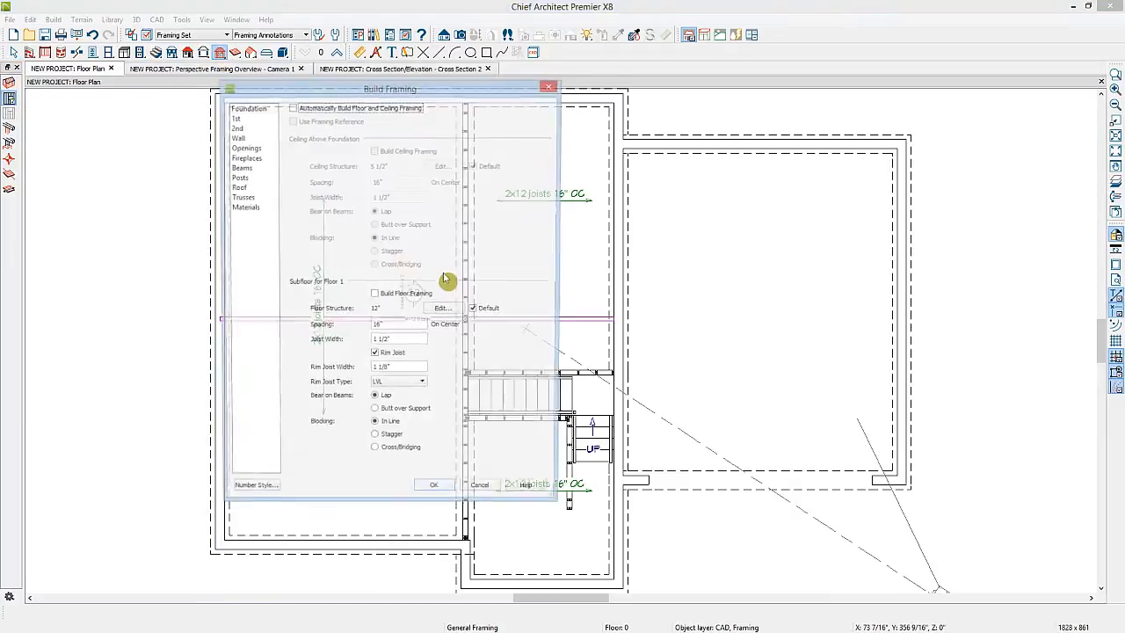
{"action": "left_click", "coordinate": [375, 295]}
{"action": "left_click", "coordinate": [436, 493]}
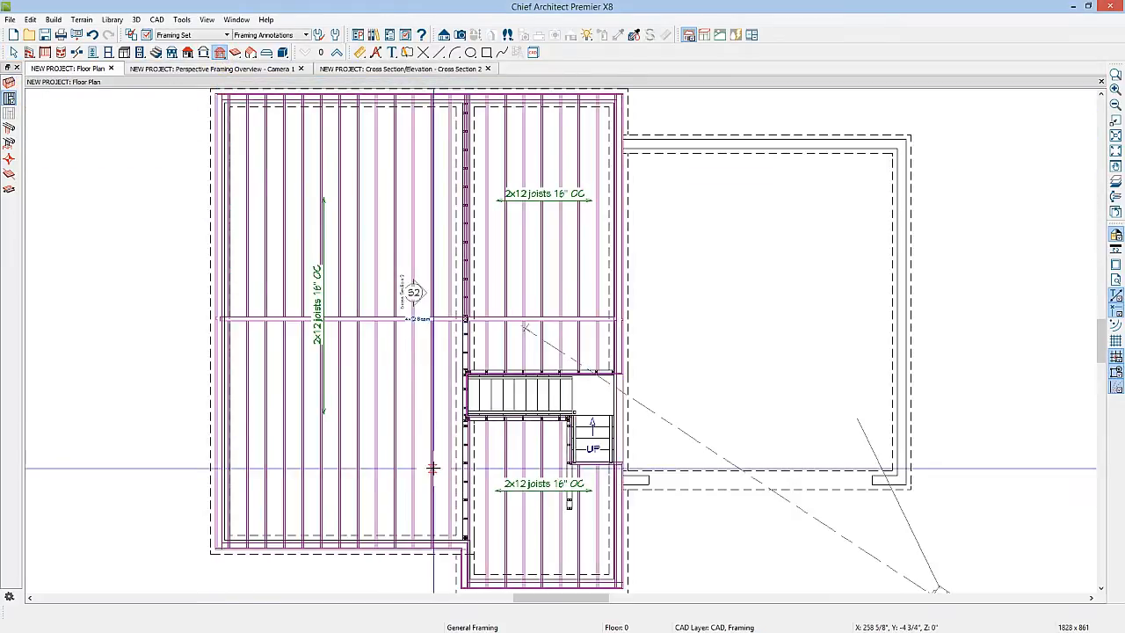
In the cross section view, turn on display of the Framing, Floor Joists layer
{"action": "scroll", "coordinate": [428, 327], "scroll_direction": "up", "scroll_amount": 5}
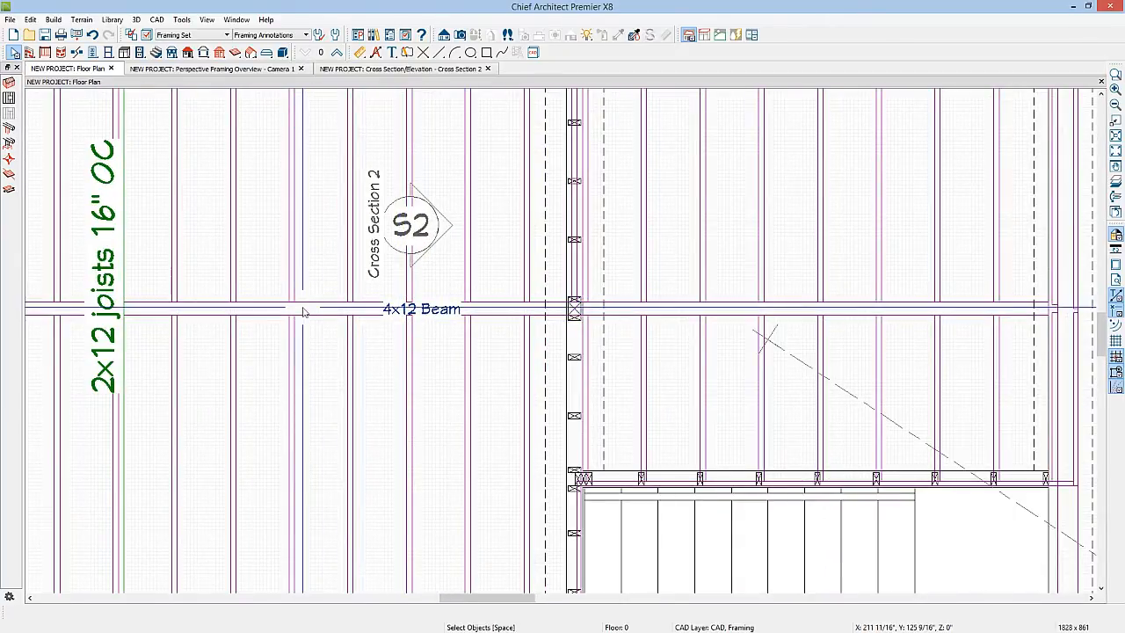
{"action": "left_click", "coordinate": [420, 70]}
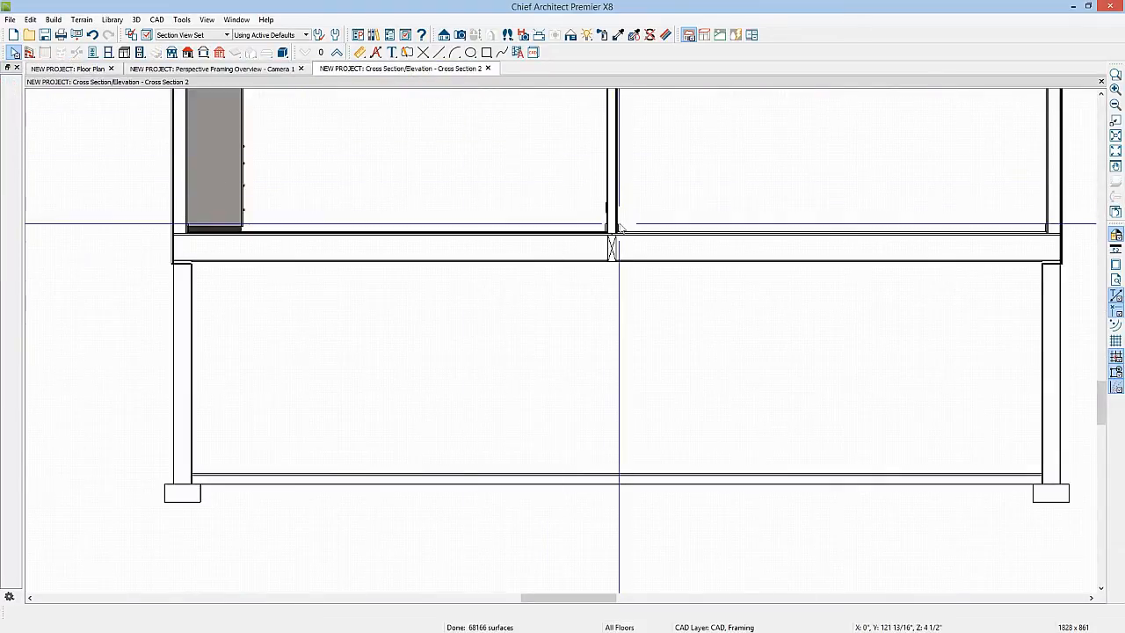
{"action": "left_click", "coordinate": [147, 35]}
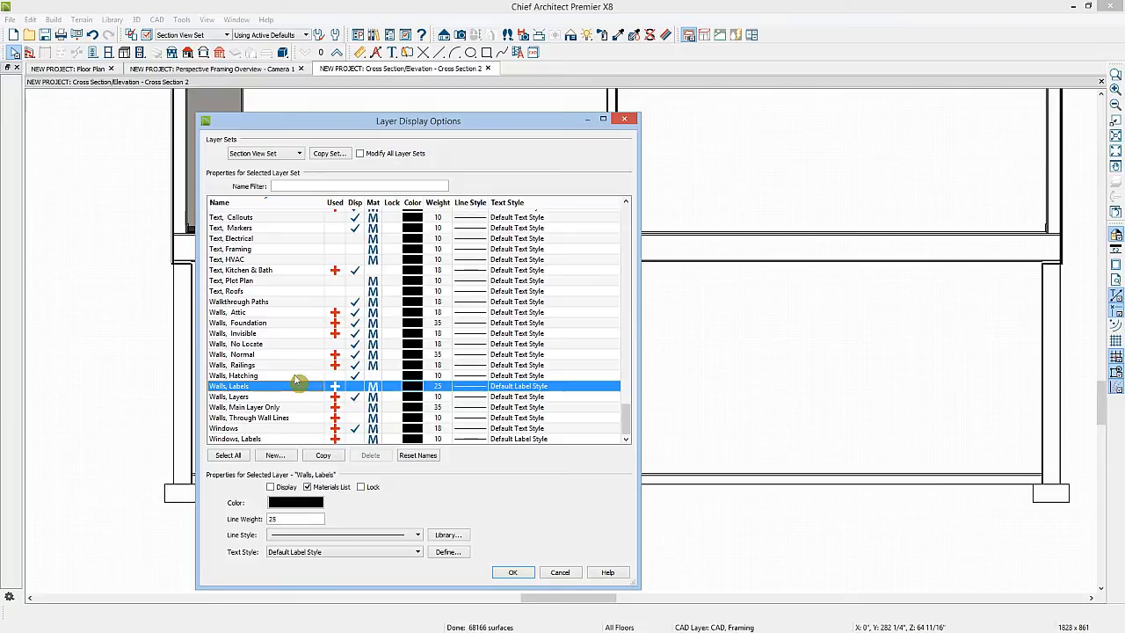
{"action": "key", "text": "f"}
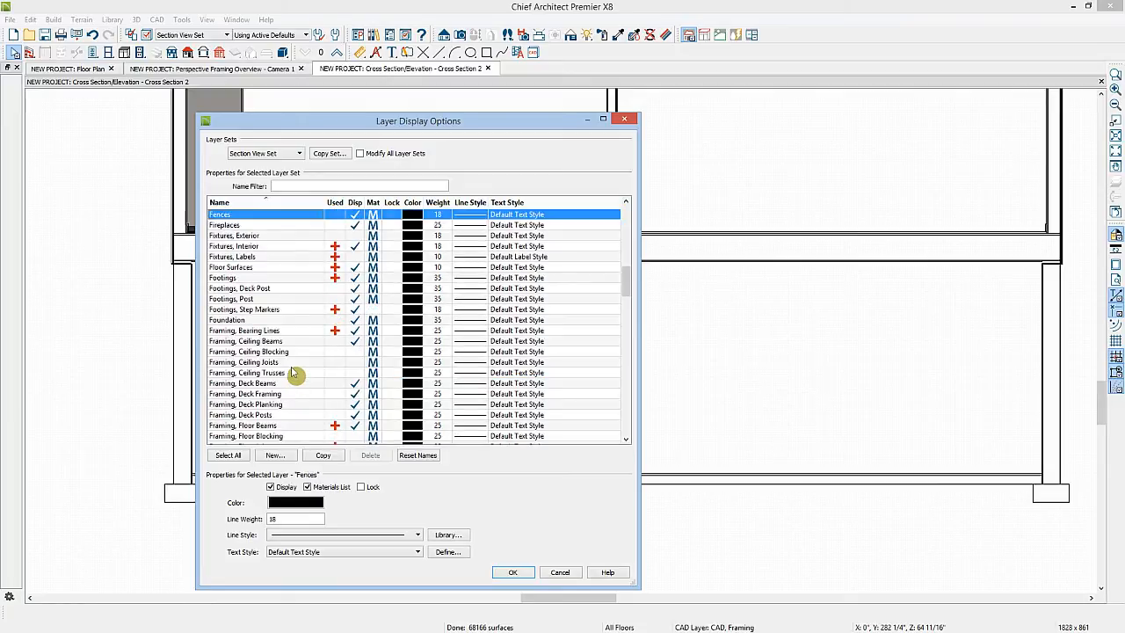
{"action": "scroll", "coordinate": [294, 373], "scroll_direction": "down", "scroll_amount": 1}
{"action": "left_click", "coordinate": [355, 417]}
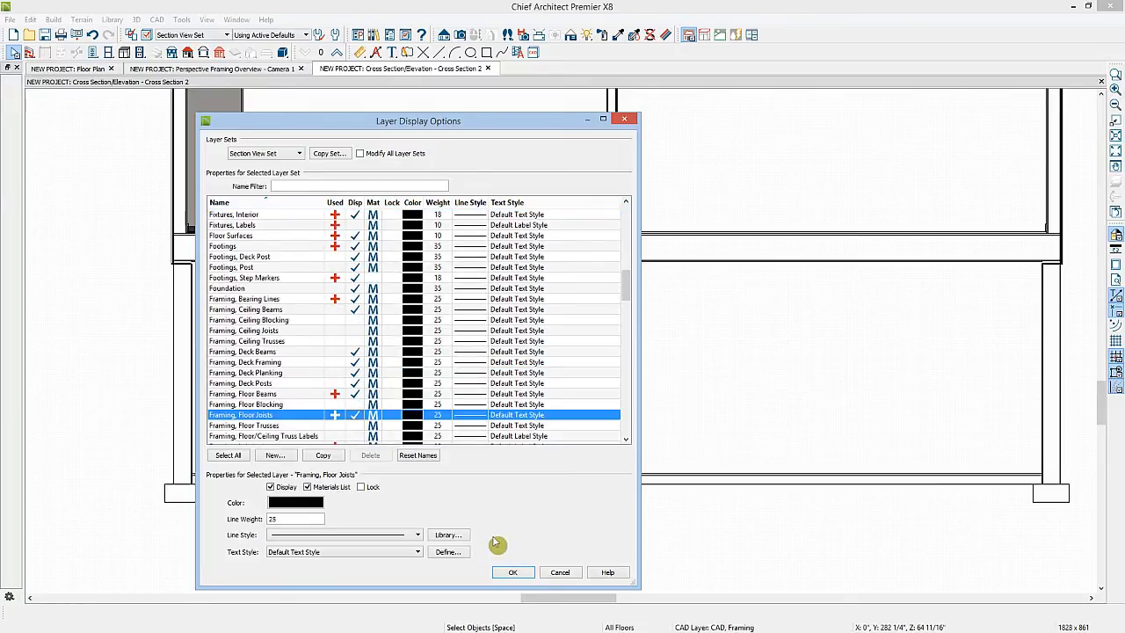
{"action": "left_click", "coordinate": [513, 571]}
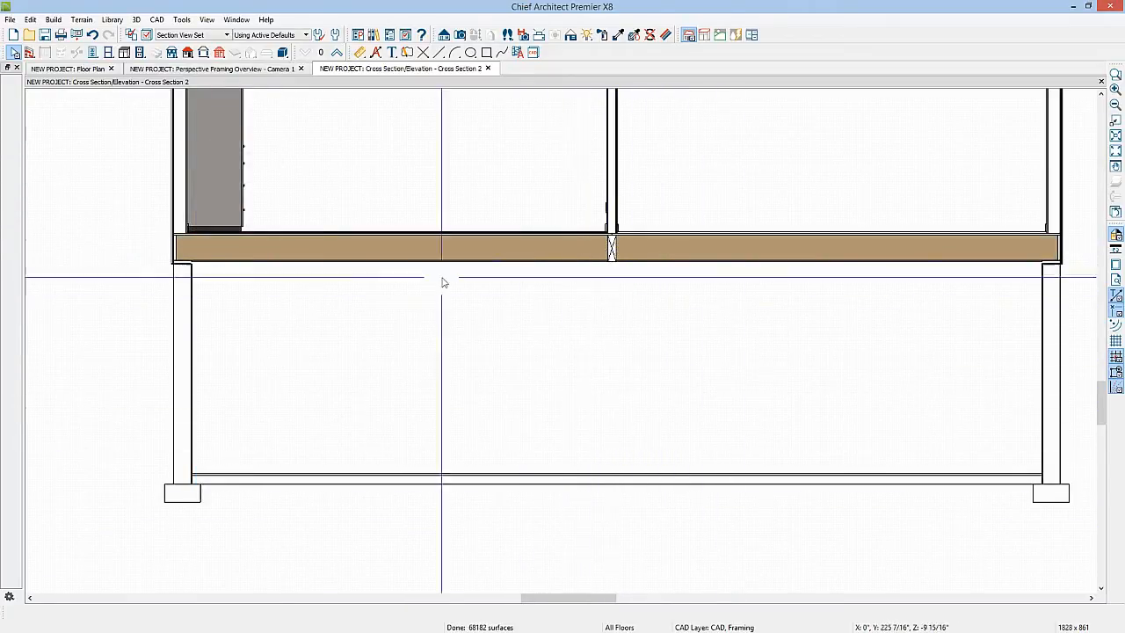
Rebuild the wall framing with Build Wall Framing checked in the wall framing settings
{"action": "left_click", "coordinate": [220, 55]}
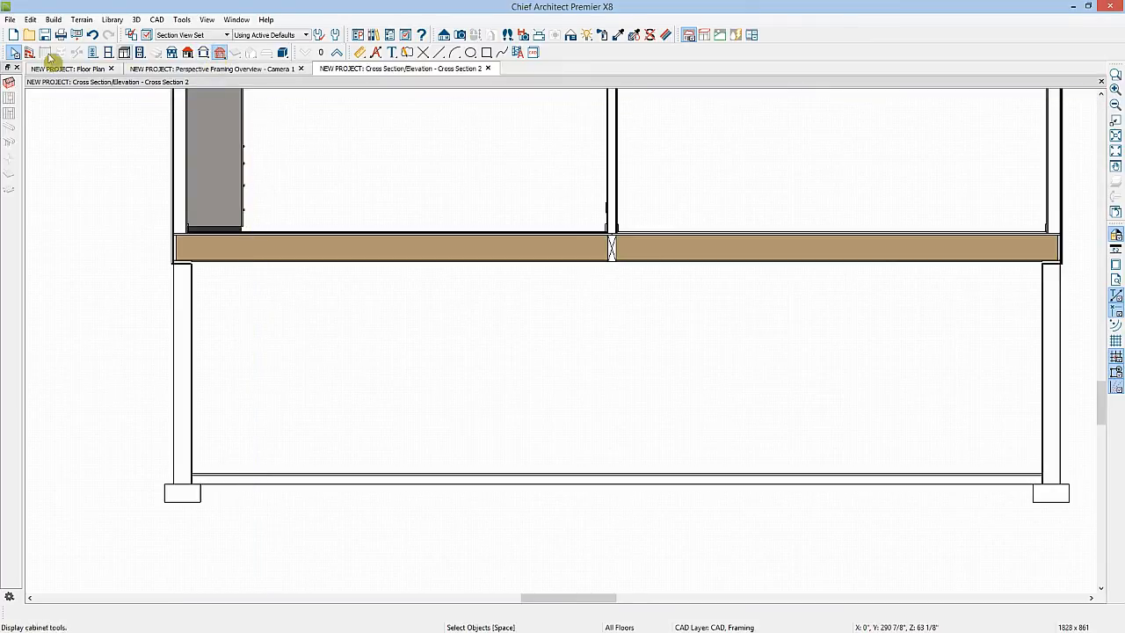
{"action": "left_click", "coordinate": [10, 86]}
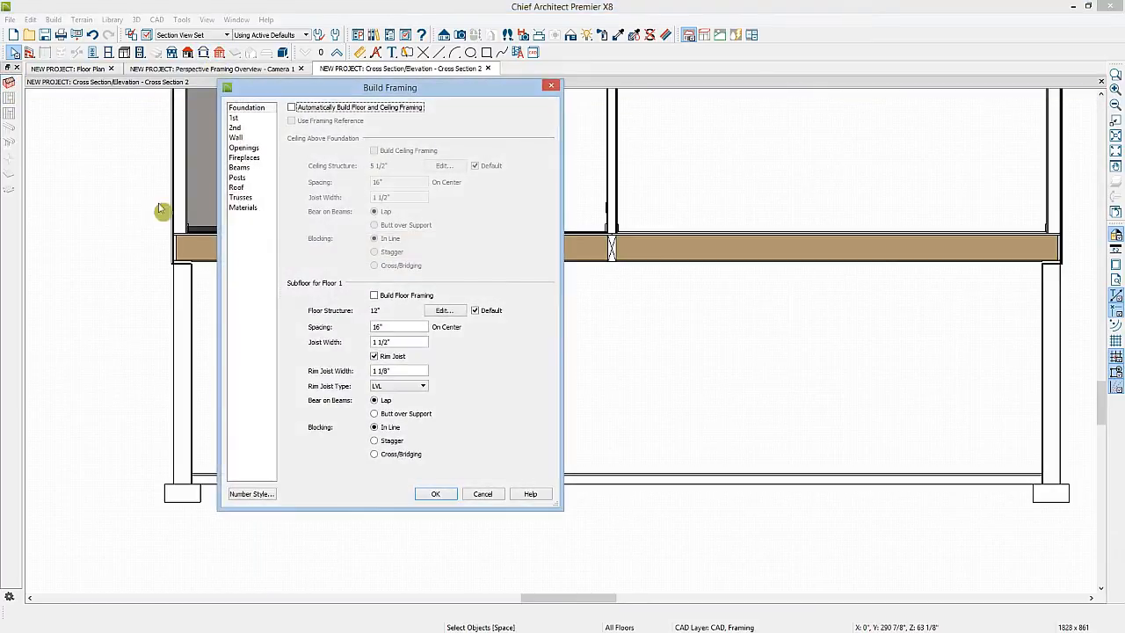
{"action": "left_click", "coordinate": [235, 137]}
{"action": "left_click", "coordinate": [313, 137]}
{"action": "left_click", "coordinate": [435, 493]}
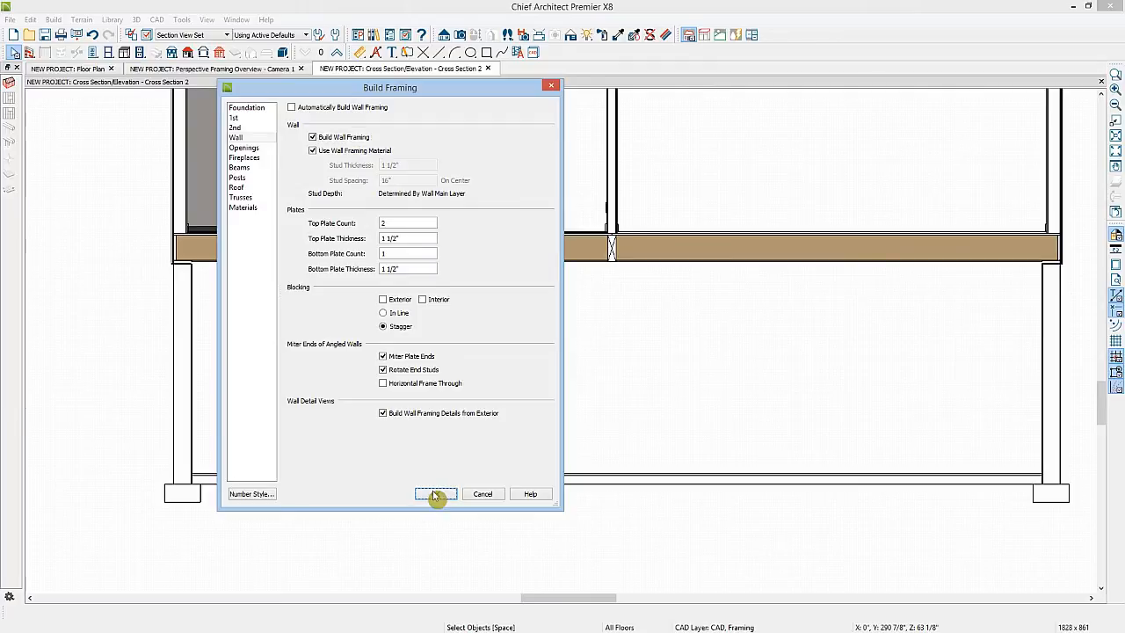
{"action": "left_click", "coordinate": [417, 318]}
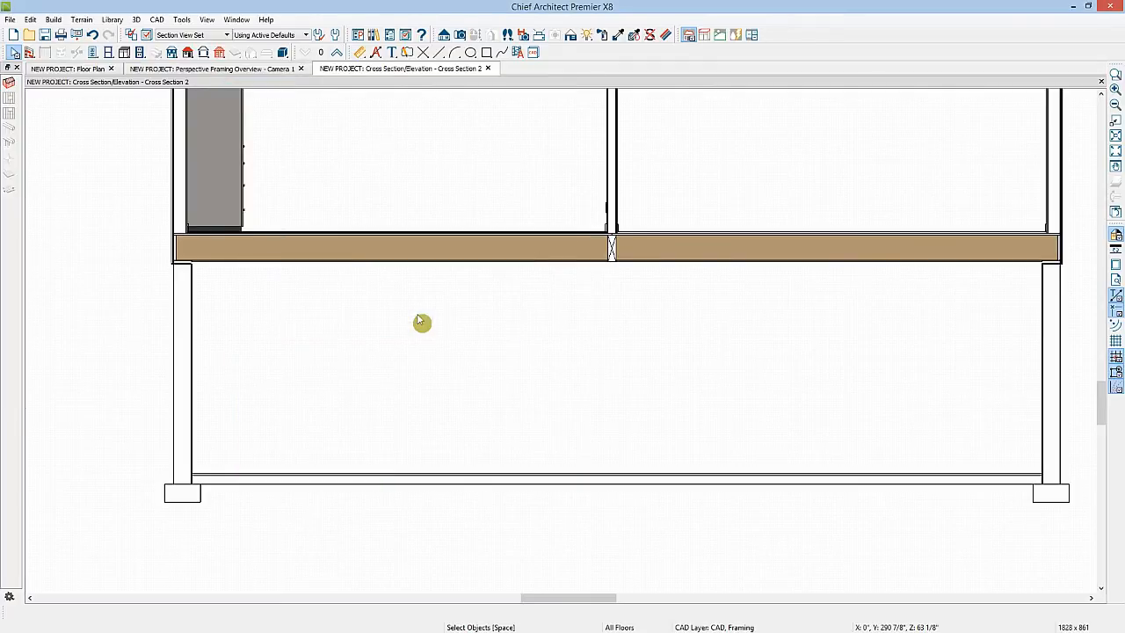
Close the cross section, move up to Floor 1, and enable ceiling framing above Floor 1 and floor framing for Floor 2
{"action": "left_click", "coordinate": [487, 68]}
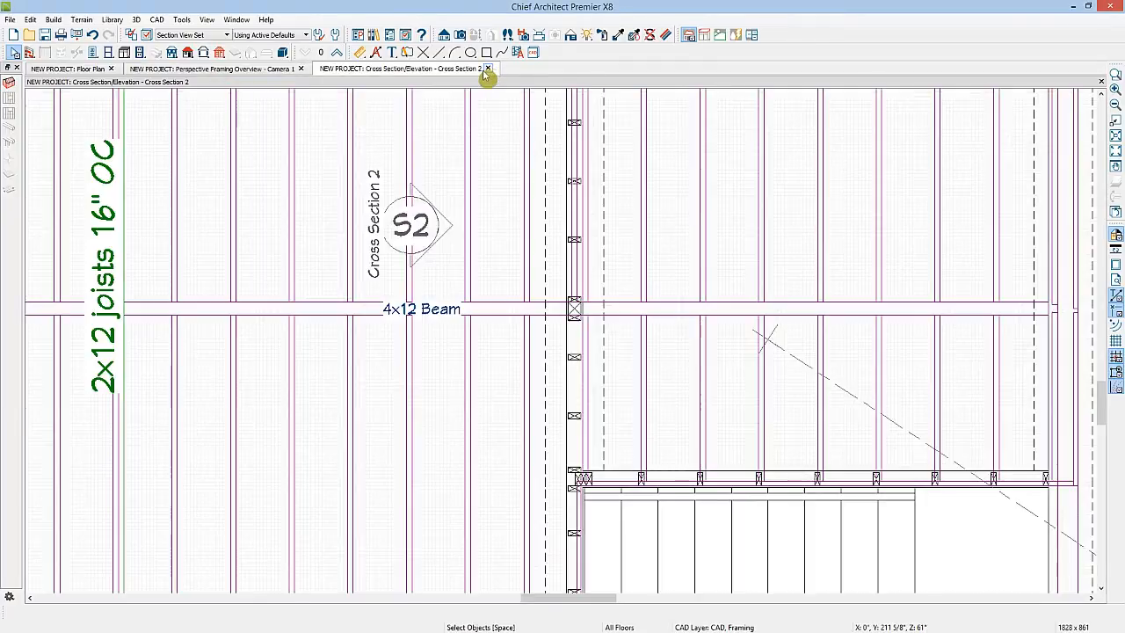
{"action": "left_click", "coordinate": [1115, 137]}
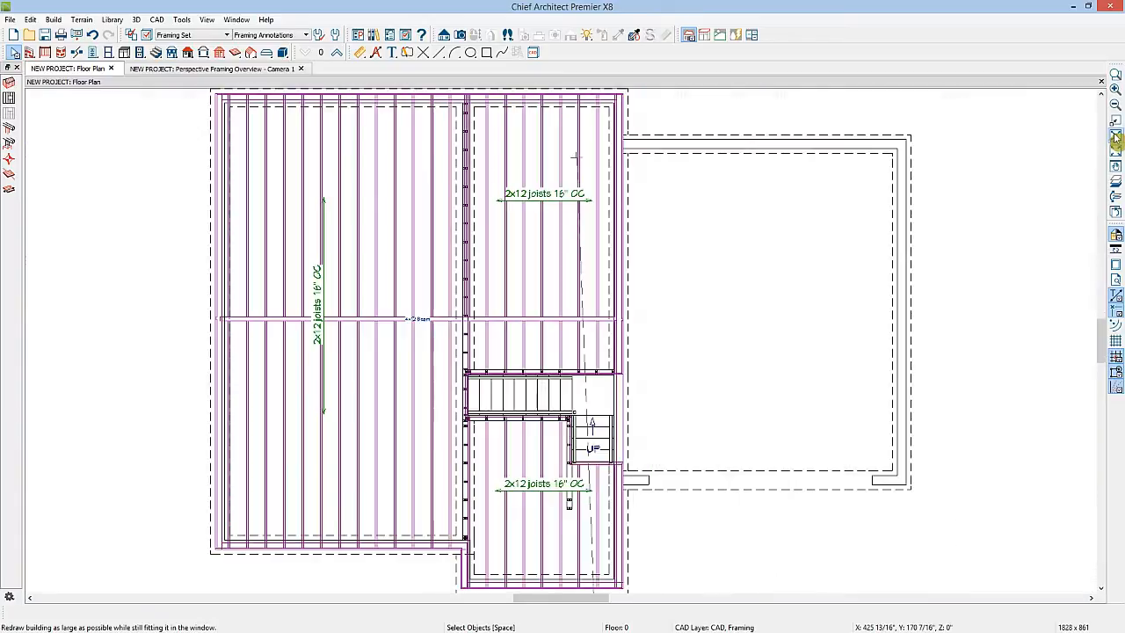
{"action": "left_click", "coordinate": [337, 54]}
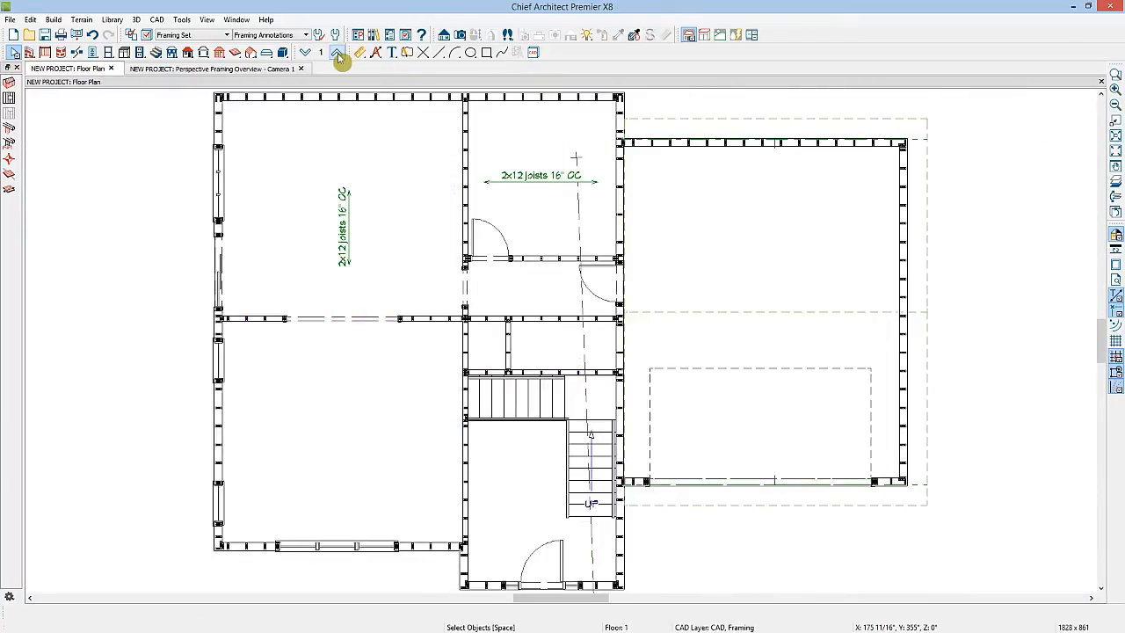
{"action": "left_click", "coordinate": [9, 83]}
{"action": "left_click", "coordinate": [236, 110]}
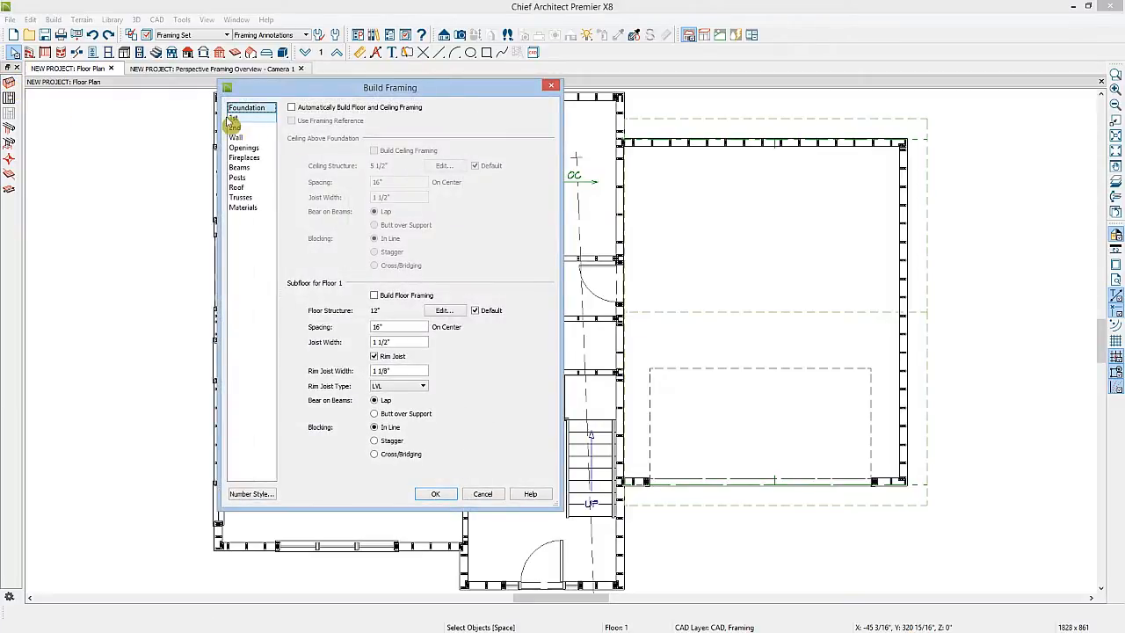
{"action": "left_click", "coordinate": [235, 118]}
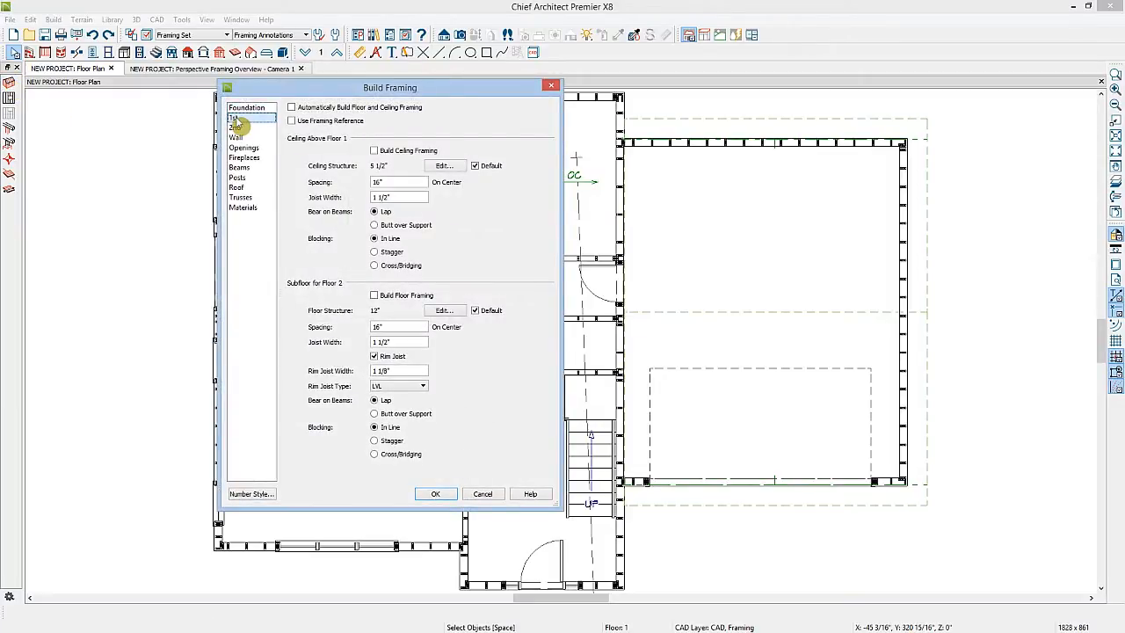
{"action": "left_click", "coordinate": [373, 150]}
{"action": "left_click", "coordinate": [374, 299]}
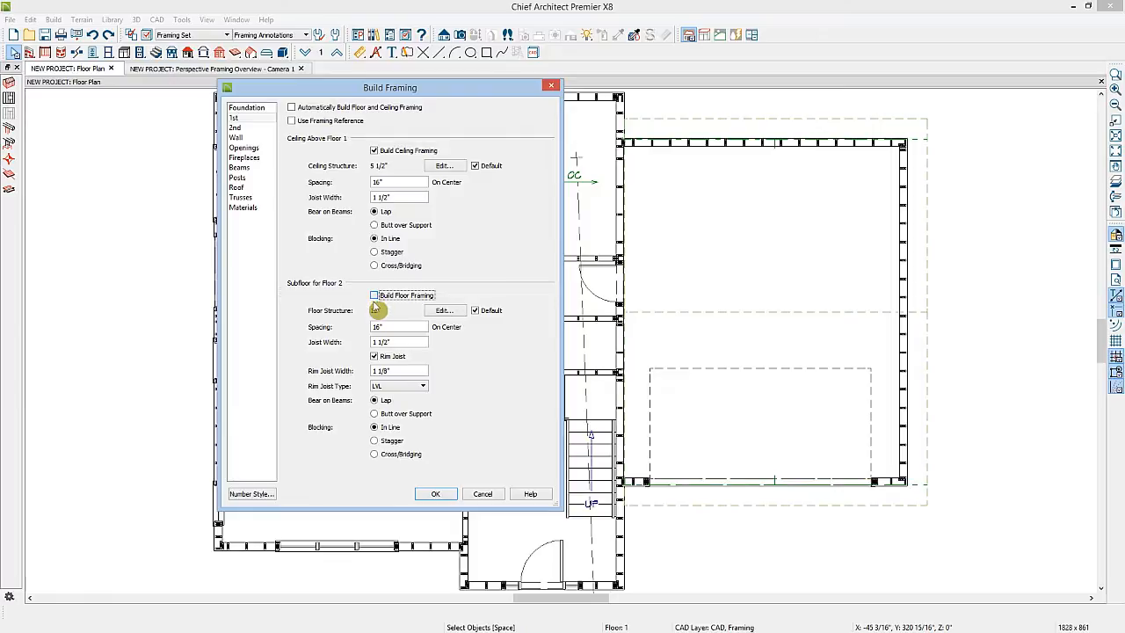
{"action": "left_click", "coordinate": [439, 494]}
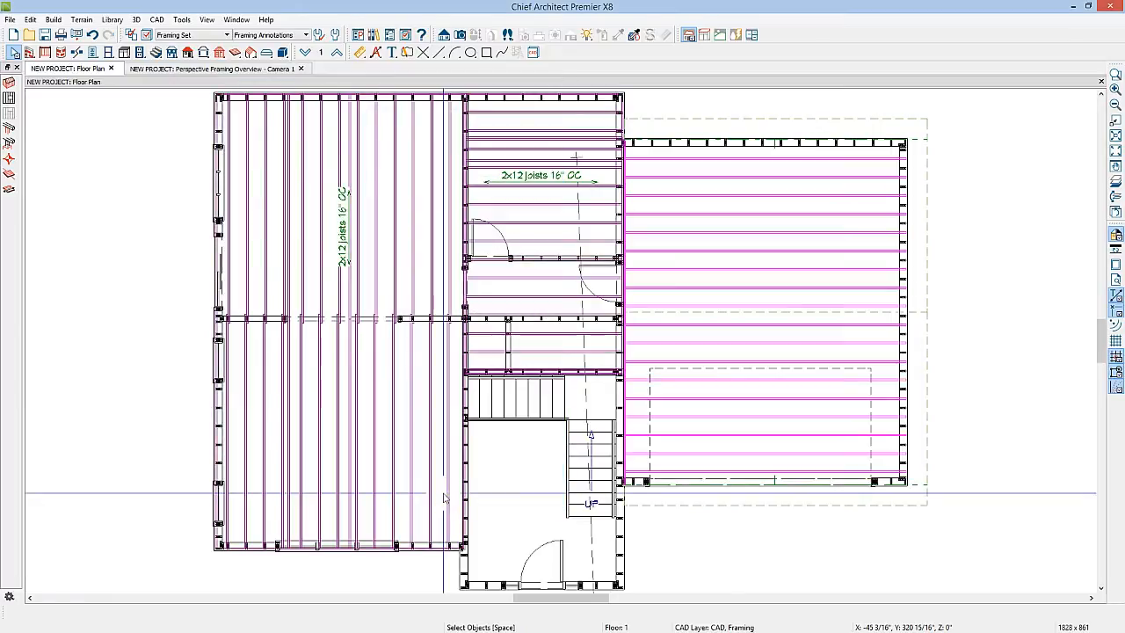
Review the updated framing in the perspective framing overview, then return to the floor plan
{"action": "left_click", "coordinate": [189, 70]}
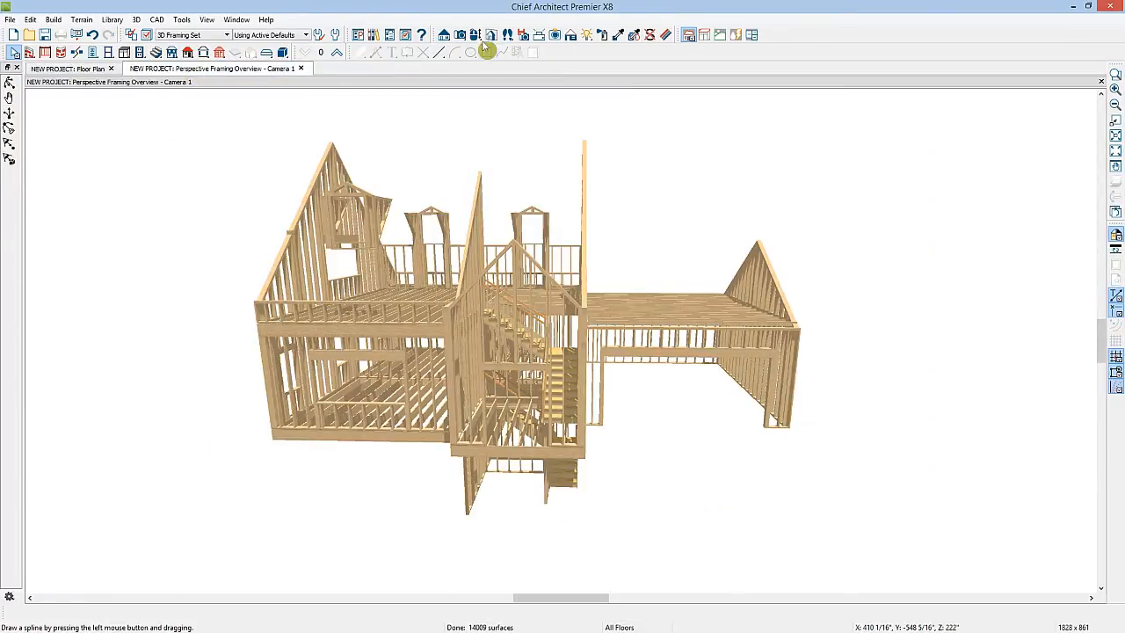
{"action": "left_click_drag", "start_coordinate": [569, 153], "coordinate": [527, 170]}
{"action": "key", "text": "space"}
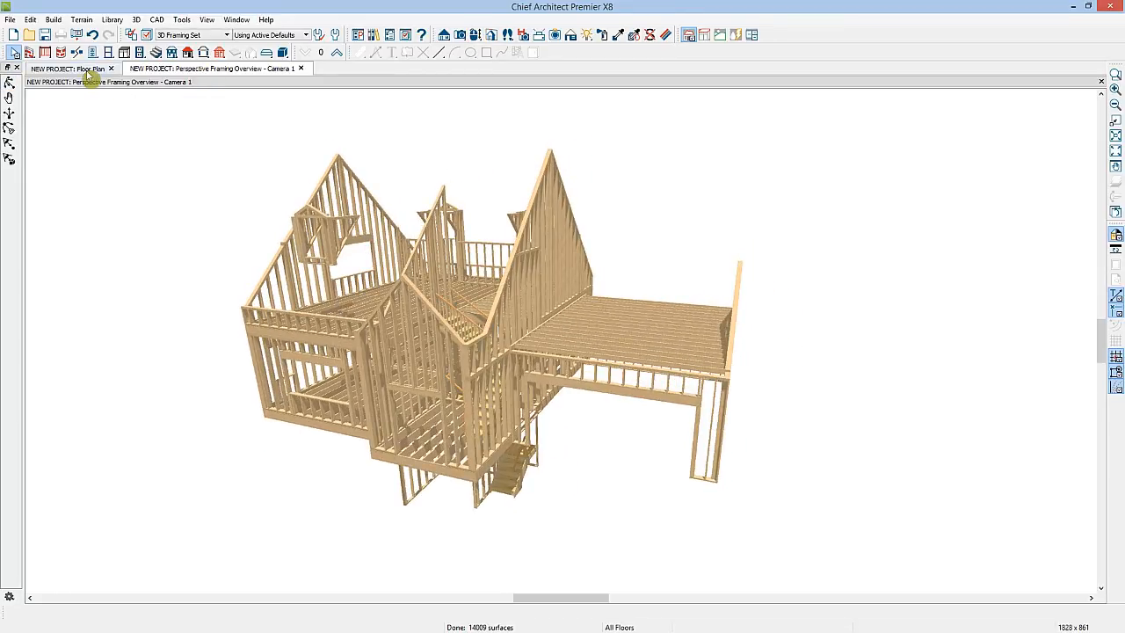
{"action": "left_click", "coordinate": [78, 70]}
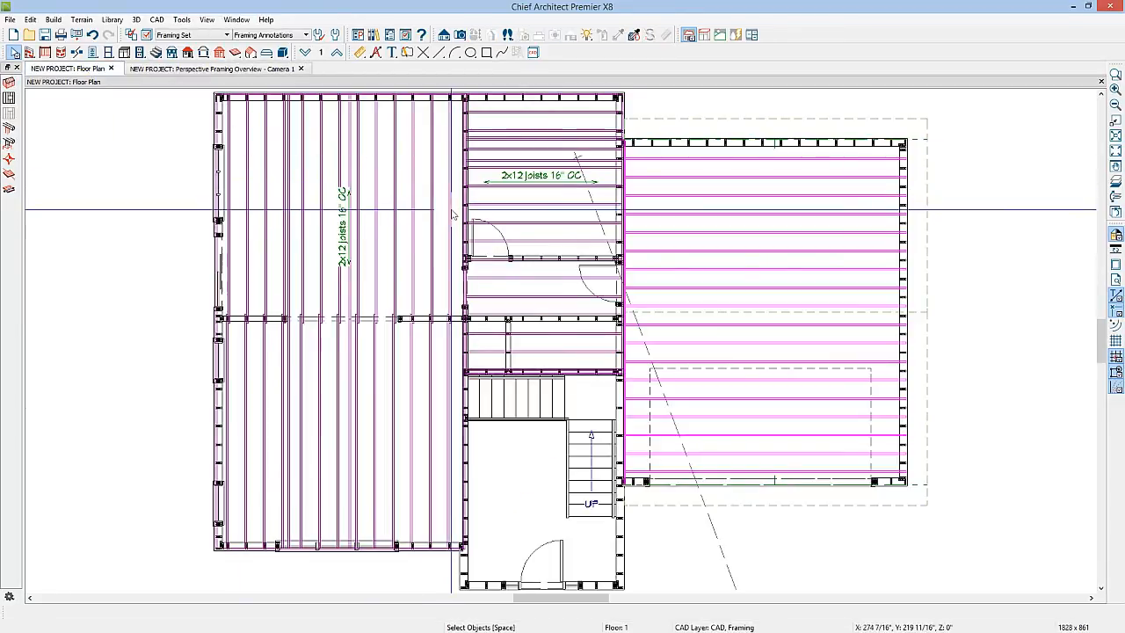
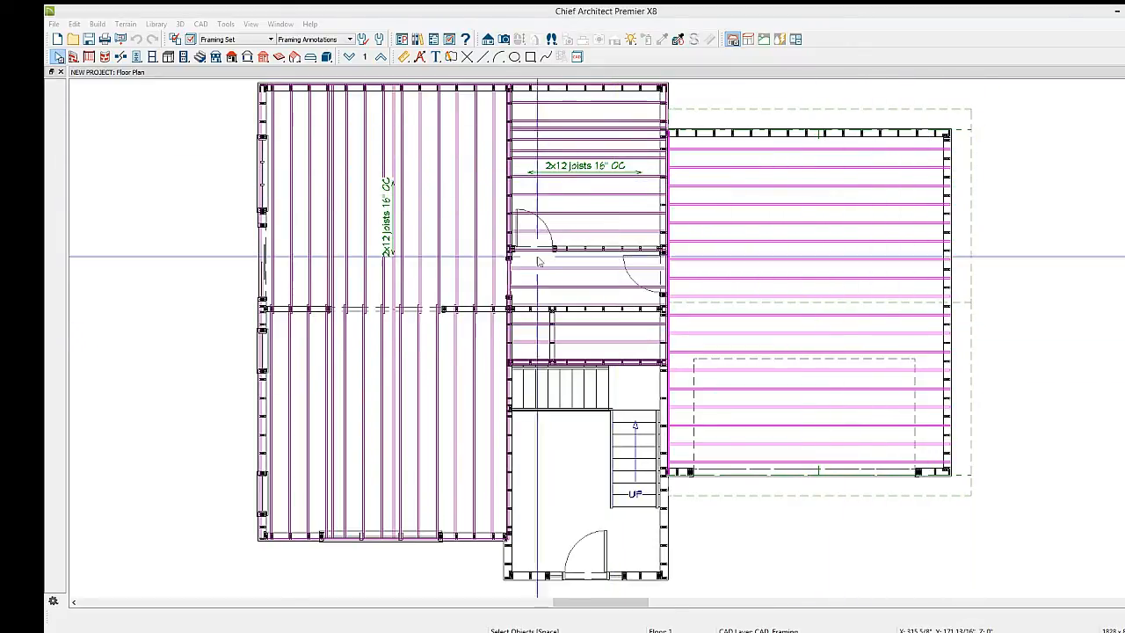
Copy the Framing Set layer set into a new layer set named ROOF FRAMING SET
{"action": "left_click", "coordinate": [380, 58]}
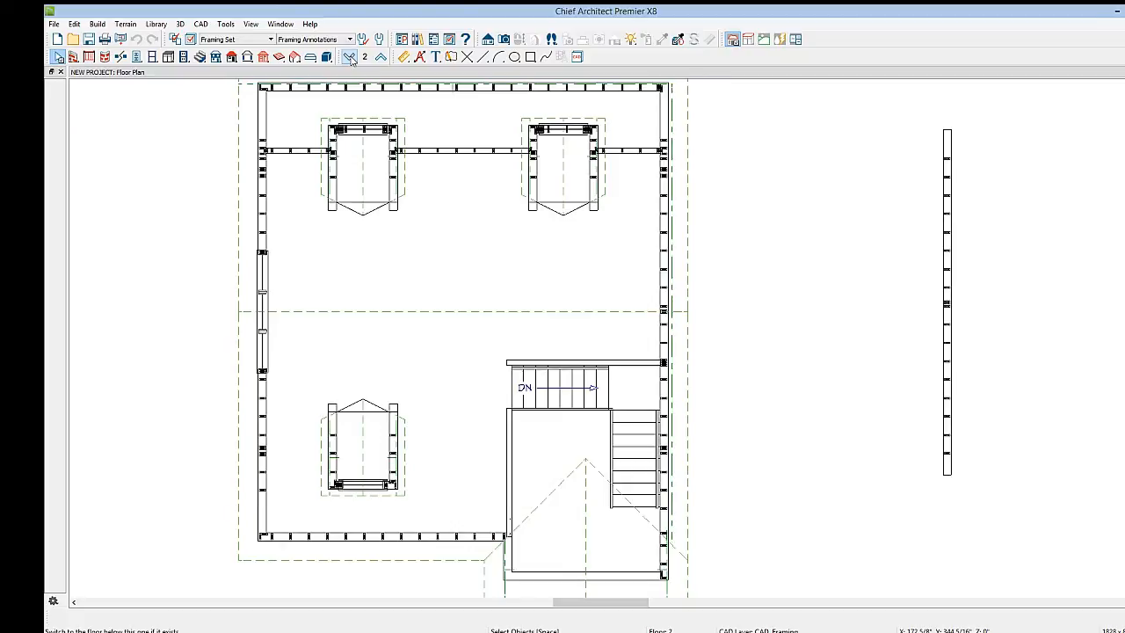
{"action": "left_click", "coordinate": [350, 57]}
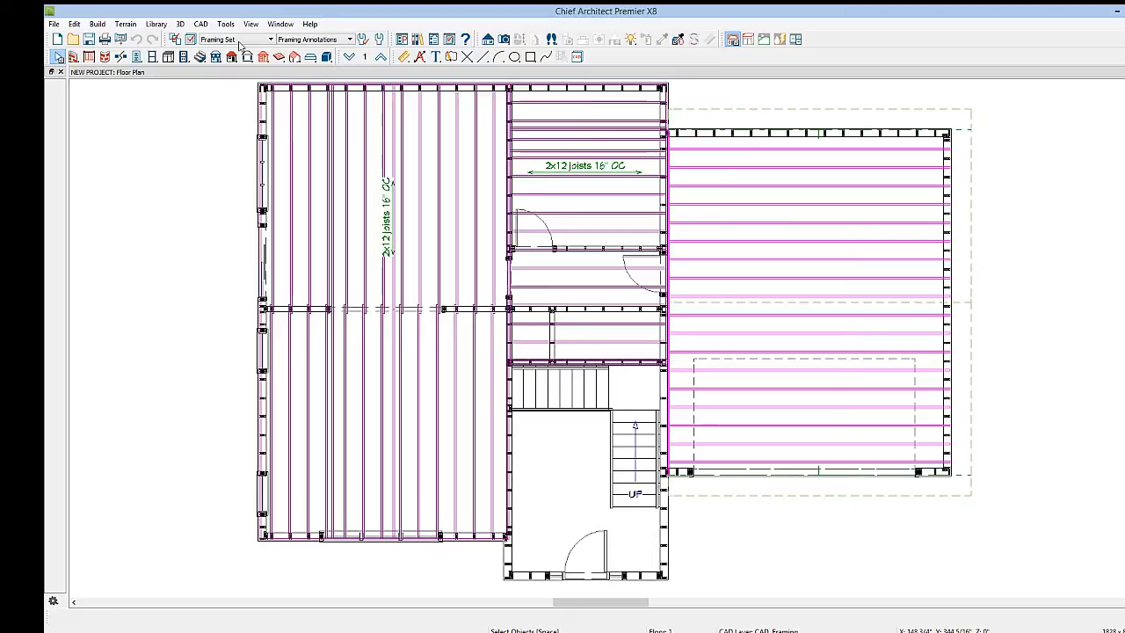
{"action": "left_click", "coordinate": [191, 41]}
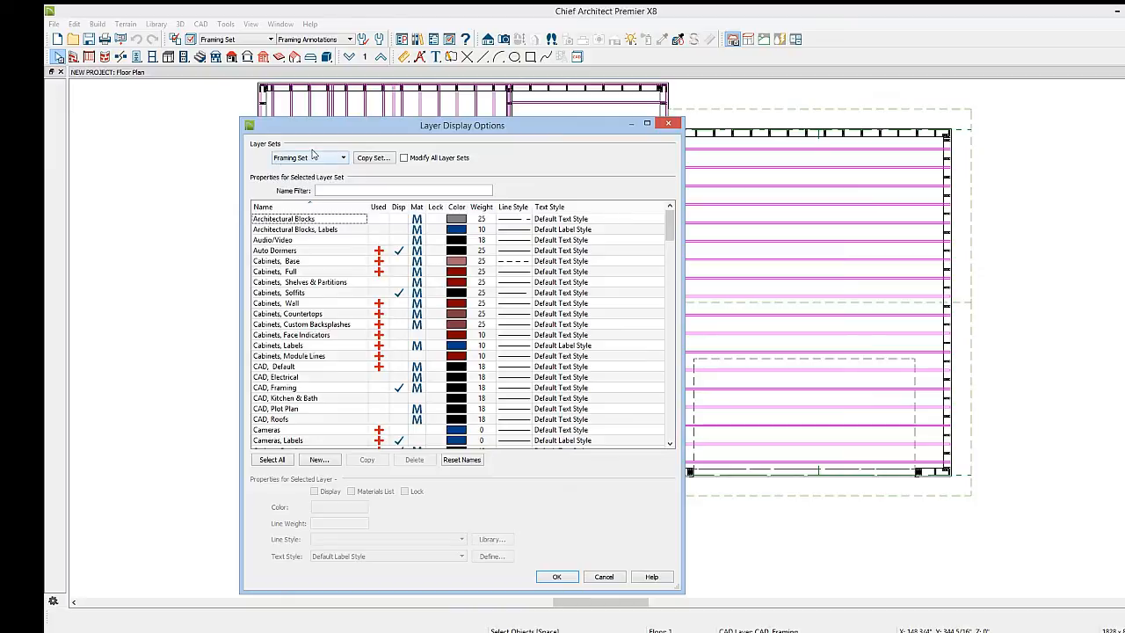
{"action": "left_click", "coordinate": [372, 158]}
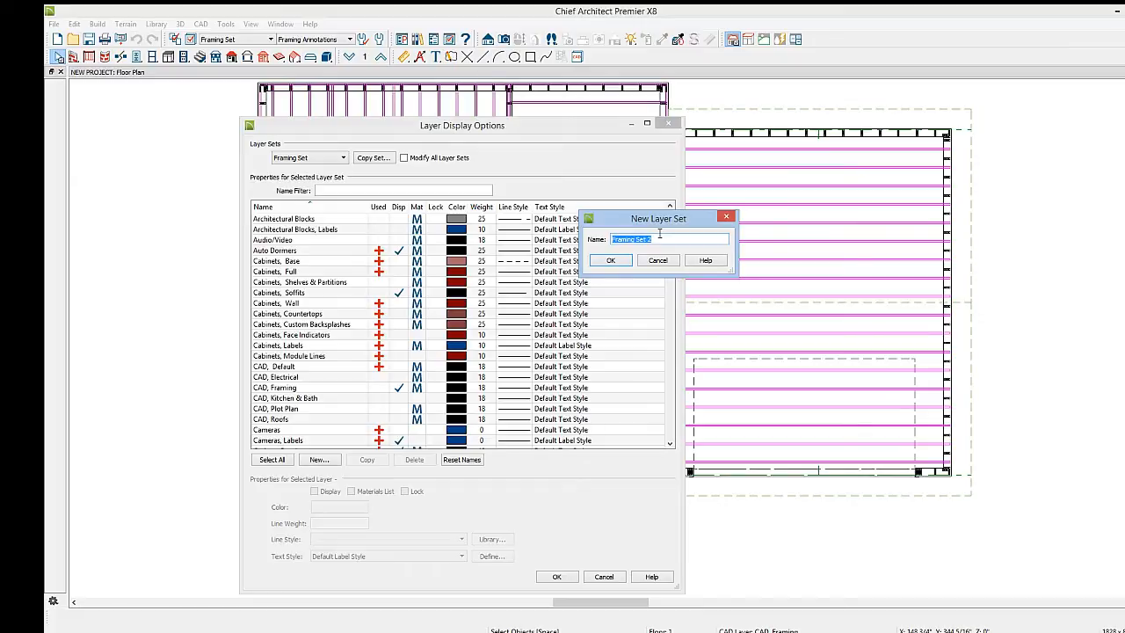
{"action": "type", "text": "ROOF FRAMING SET"}
{"action": "left_click", "coordinate": [611, 260]}
In ROOF FRAMING SET, turn off display of the ceiling, floor, floor/ceiling truss label and deck framing layers
{"action": "left_click", "coordinate": [295, 303]}
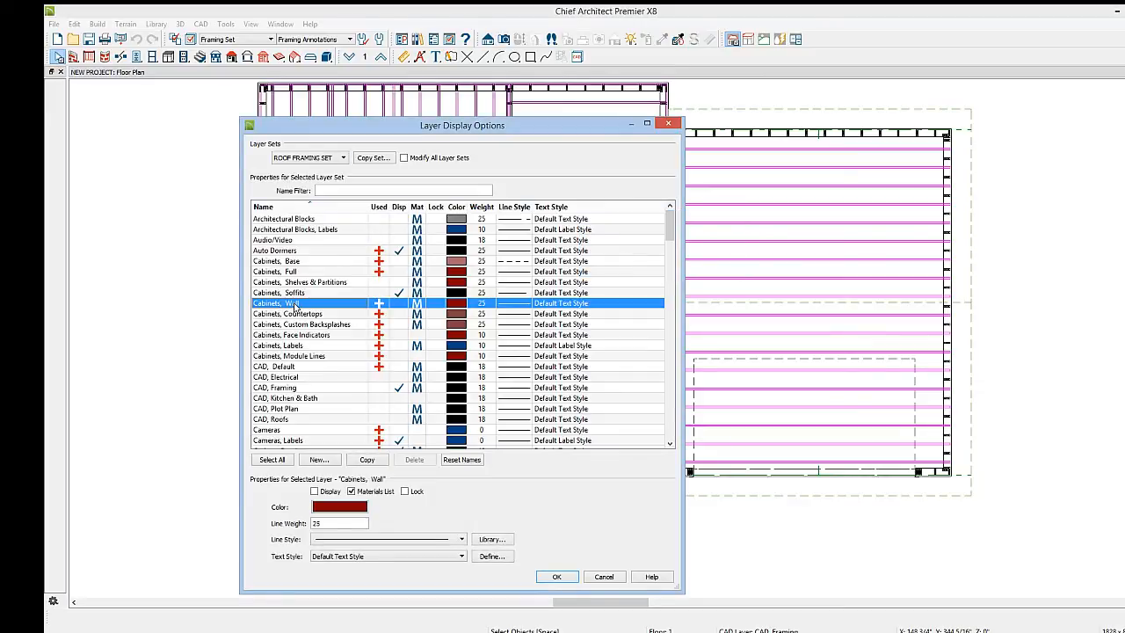
{"action": "key", "text": "f"}
{"action": "scroll", "coordinate": [374, 334], "scroll_direction": "down", "scroll_amount": 1}
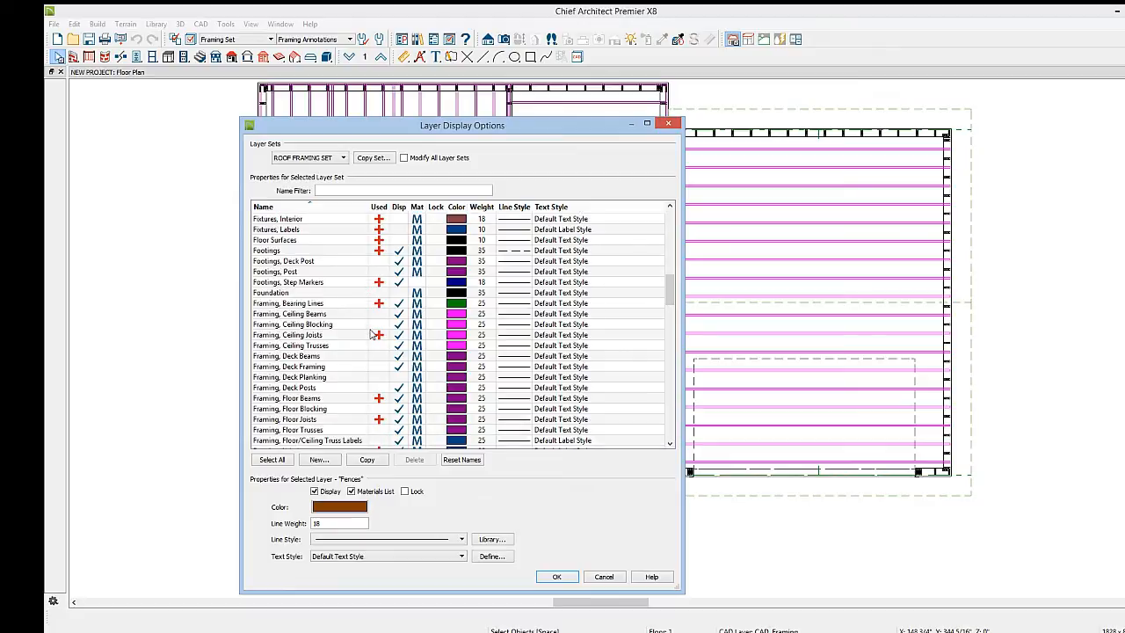
{"action": "left_click", "coordinate": [399, 313]}
{"action": "left_click", "coordinate": [399, 324]}
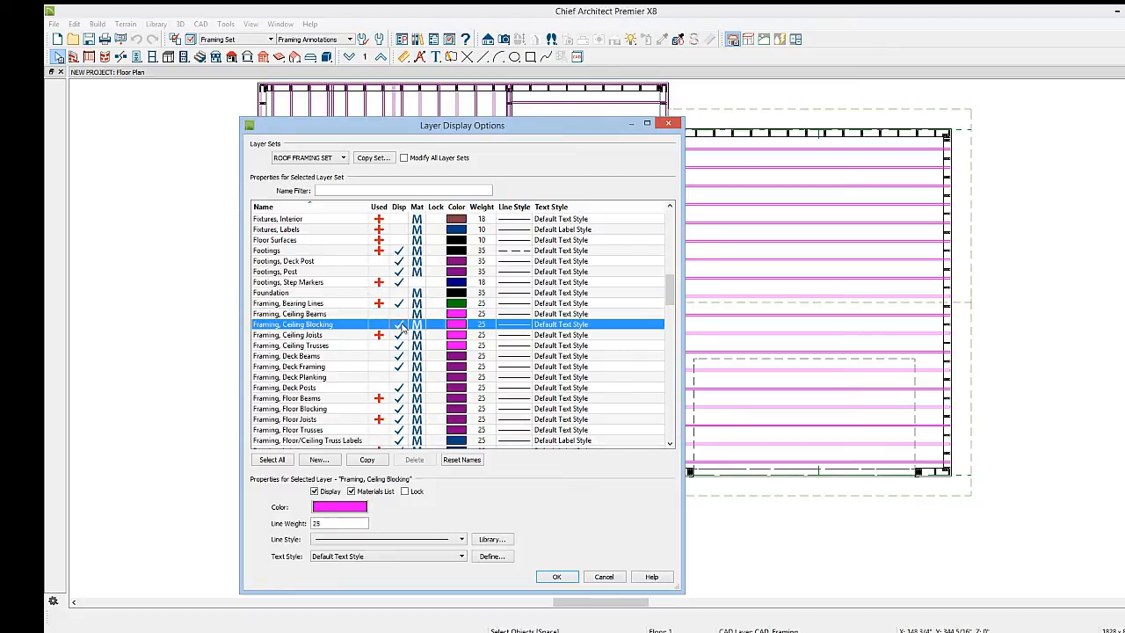
{"action": "left_click", "coordinate": [399, 335]}
{"action": "left_click", "coordinate": [399, 346]}
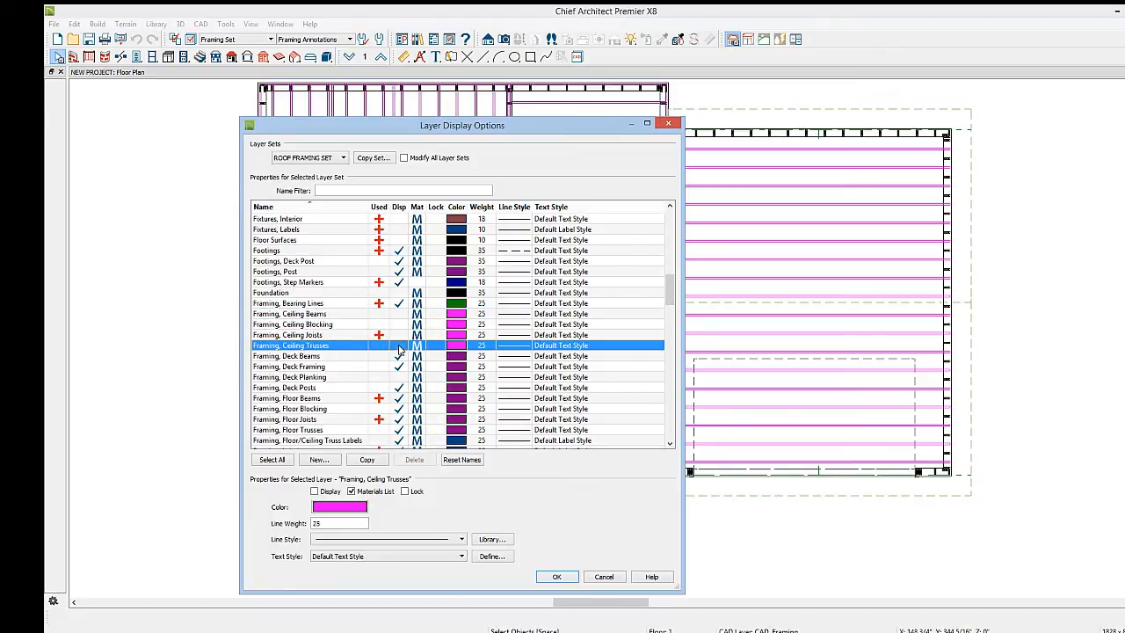
{"action": "left_click", "coordinate": [399, 398]}
{"action": "left_click", "coordinate": [399, 419]}
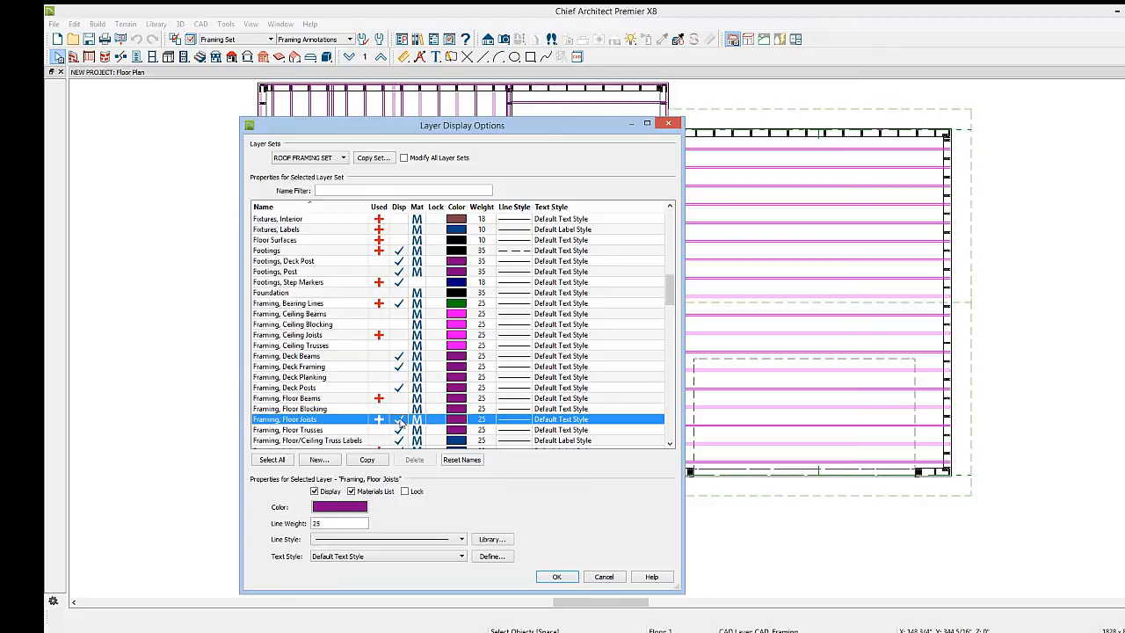
{"action": "left_click", "coordinate": [399, 430]}
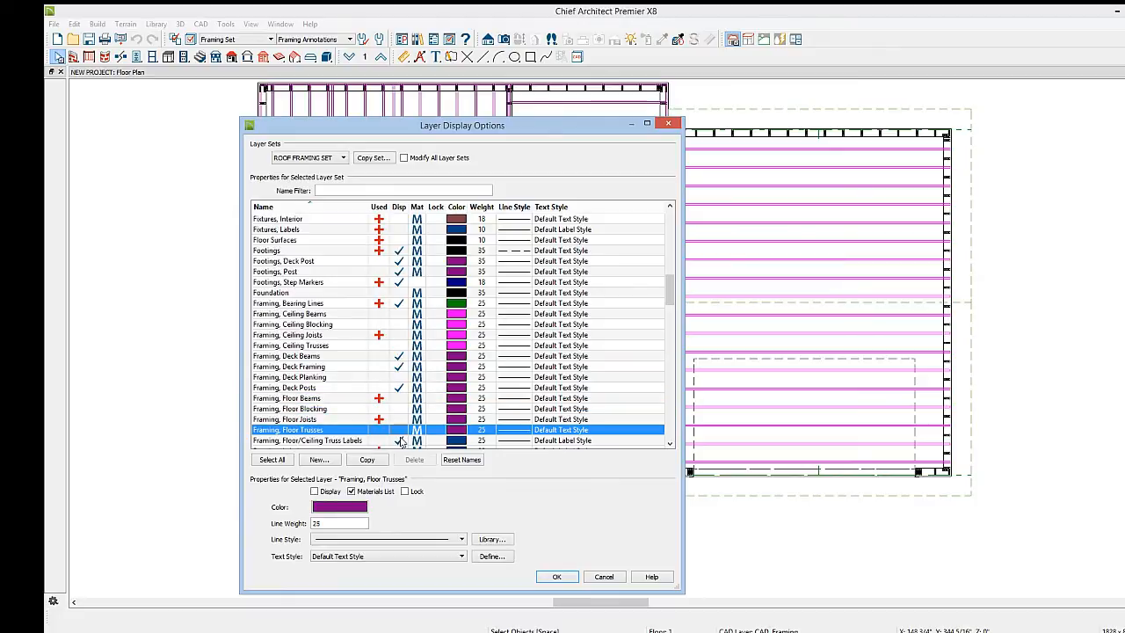
{"action": "left_click", "coordinate": [400, 440]}
{"action": "left_click", "coordinate": [399, 440]}
{"action": "left_click", "coordinate": [399, 356]}
{"action": "left_click", "coordinate": [399, 366]}
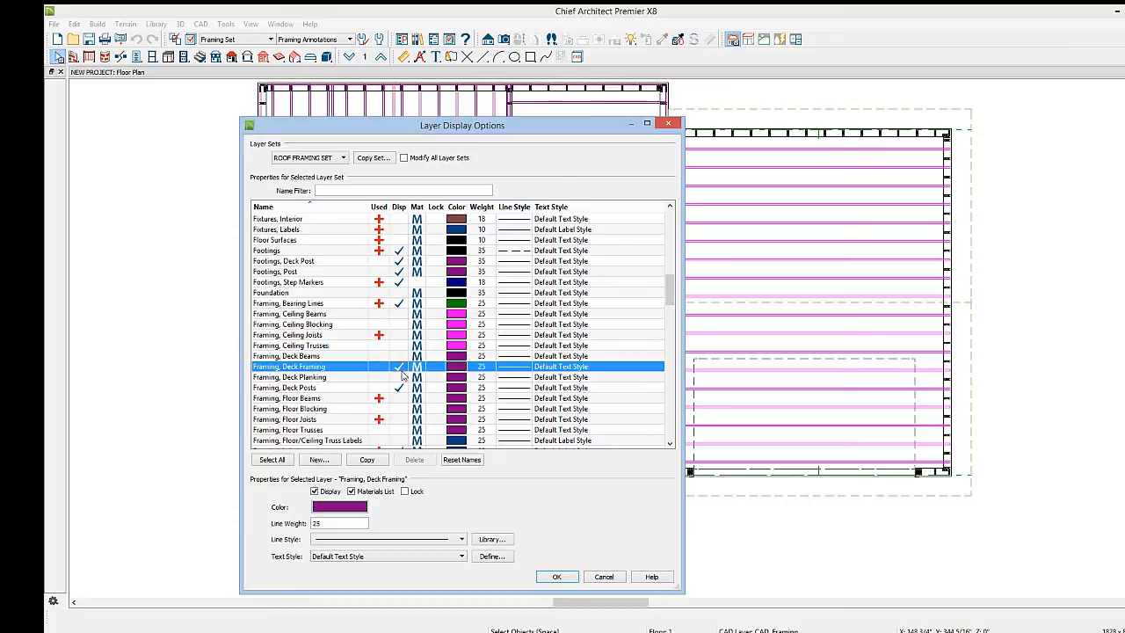
{"action": "left_click", "coordinate": [399, 389]}
{"action": "left_click_drag", "start_coordinate": [669, 290], "coordinate": [669, 308]}
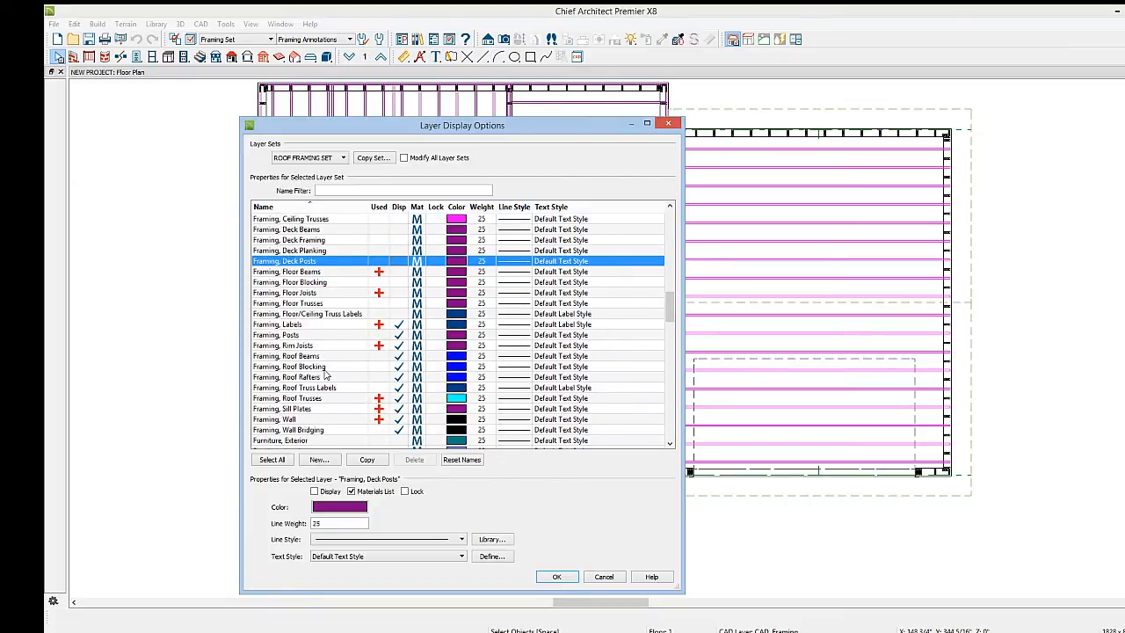
{"action": "left_click", "coordinate": [557, 576]}
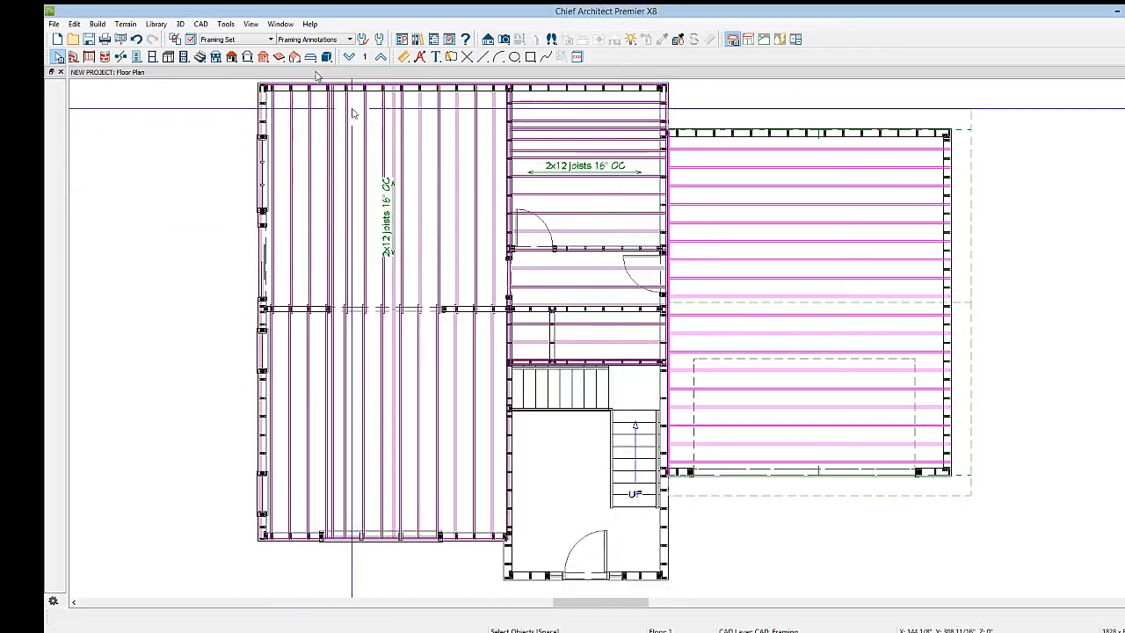
Switch the plan to the ROOF FRAMING SET layer set and move the garage roof plane's display to the floor above
{"action": "left_click", "coordinate": [263, 39]}
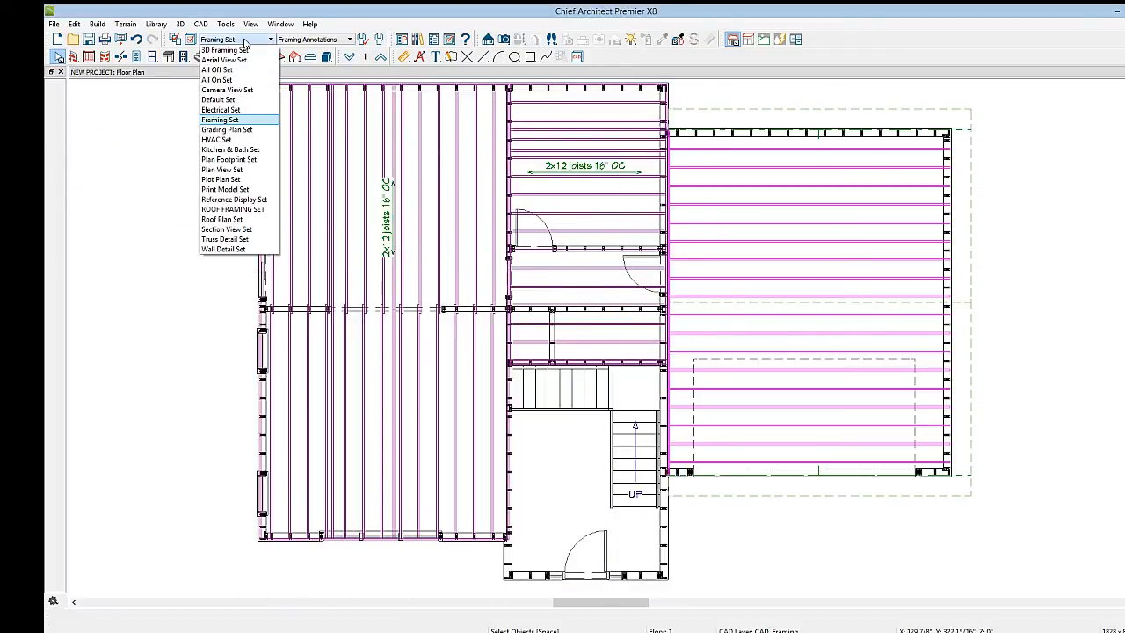
{"action": "left_click", "coordinate": [231, 211]}
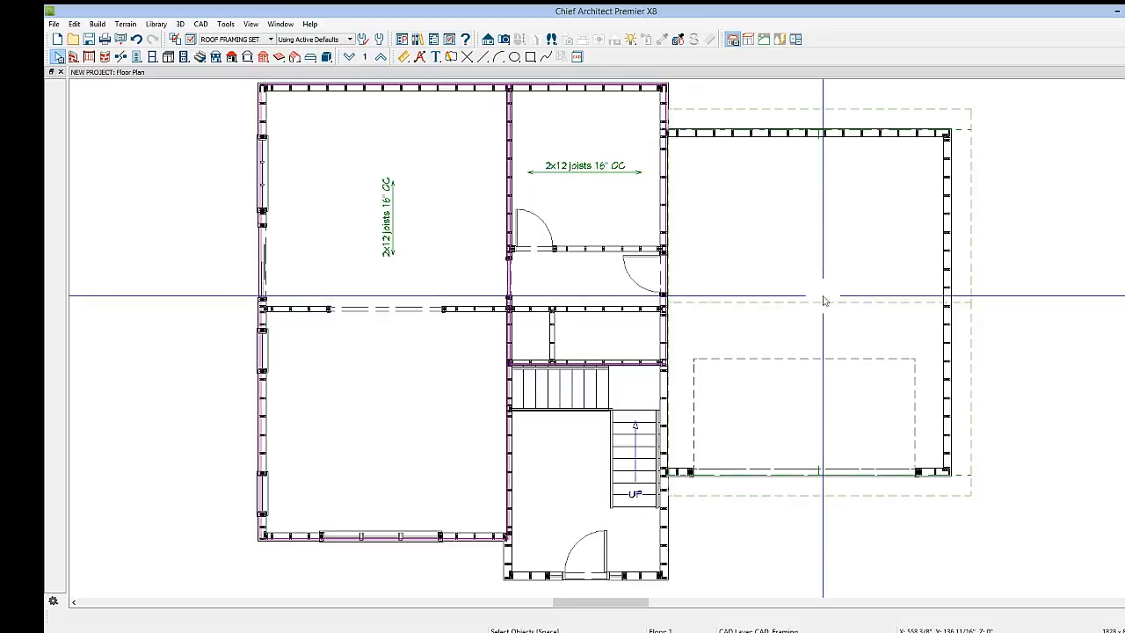
{"action": "left_click", "coordinate": [798, 320]}
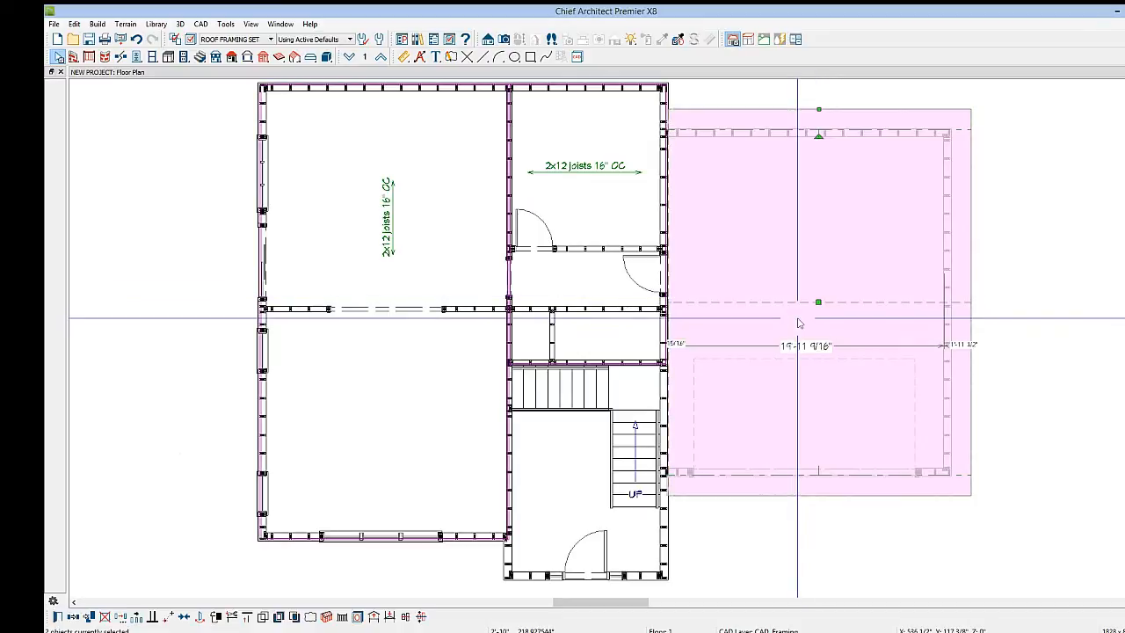
{"action": "left_click", "coordinate": [373, 617]}
On Floor 2, review the garage roof plane's structure settings and build framing for that roof plane
{"action": "left_click", "coordinate": [382, 57]}
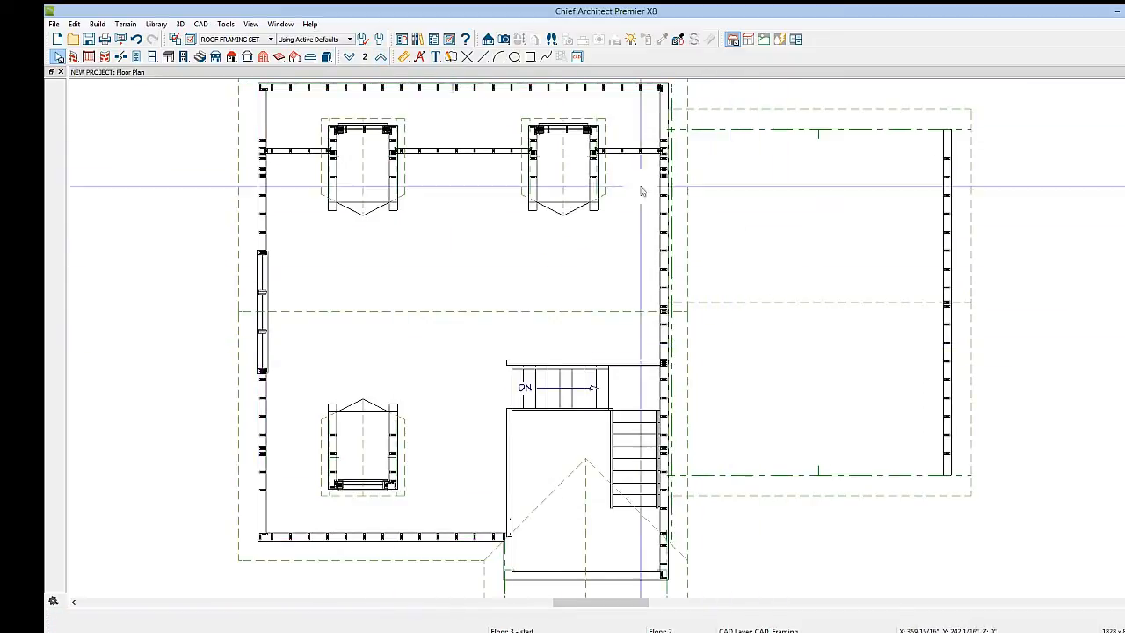
{"action": "scroll", "coordinate": [716, 430], "scroll_direction": "down", "scroll_amount": 3}
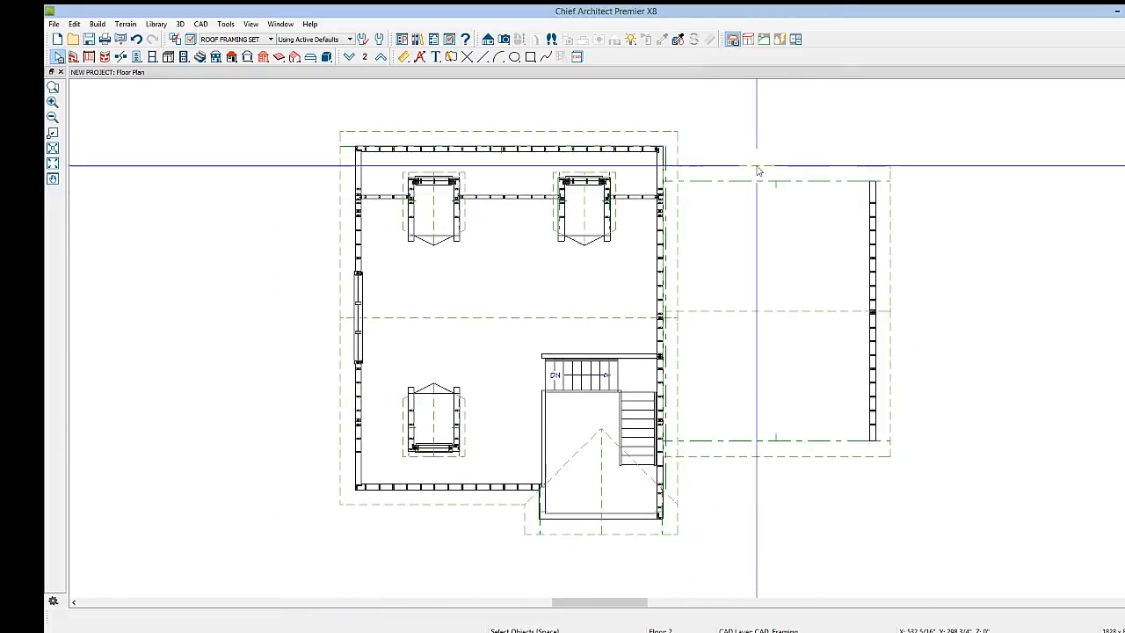
{"action": "left_click", "coordinate": [759, 170]}
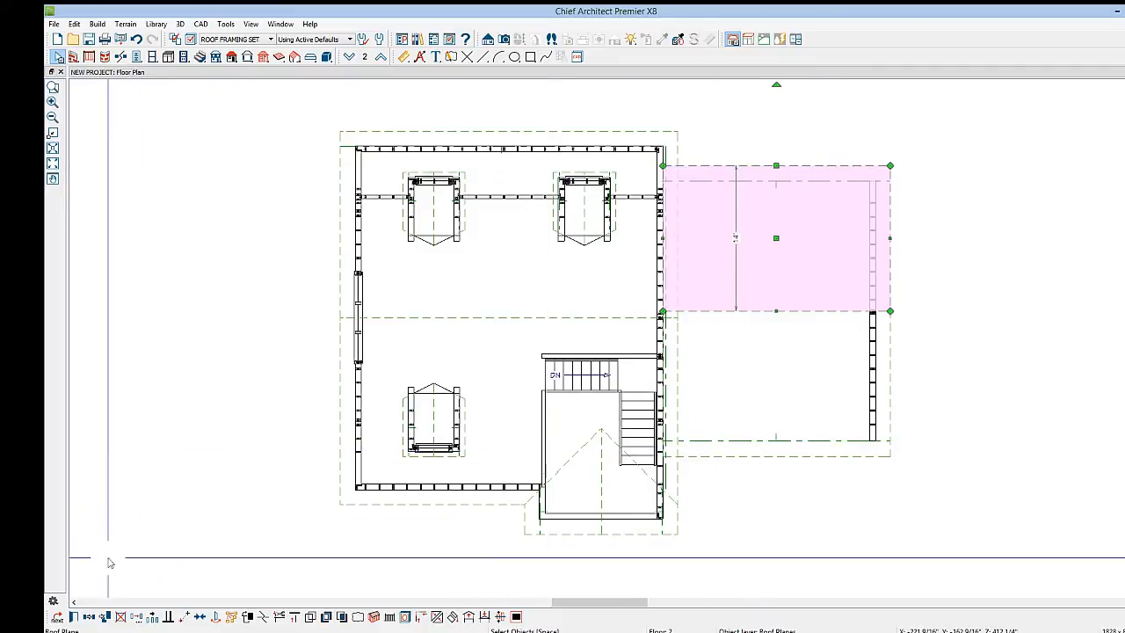
{"action": "left_click", "coordinate": [74, 618]}
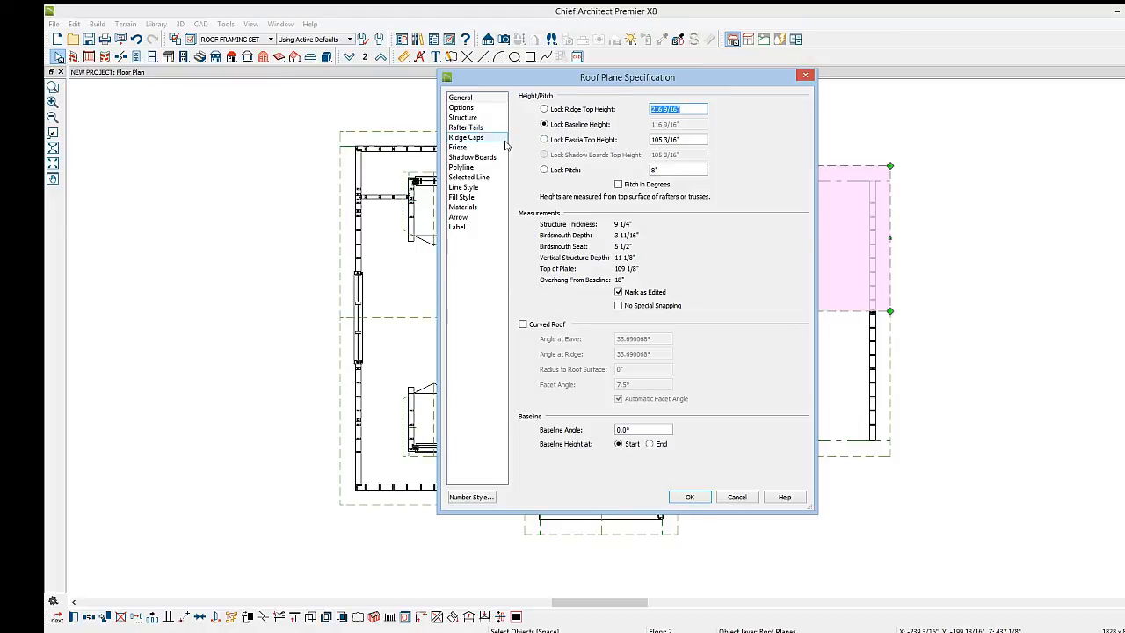
{"action": "left_click", "coordinate": [474, 120]}
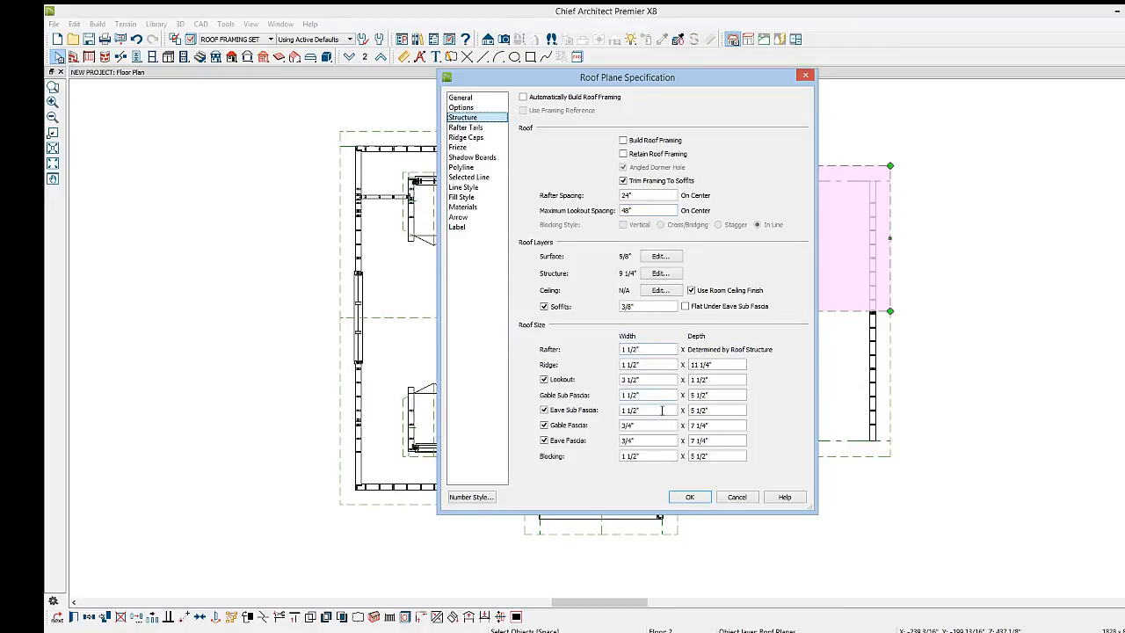
{"action": "left_click", "coordinate": [690, 497]}
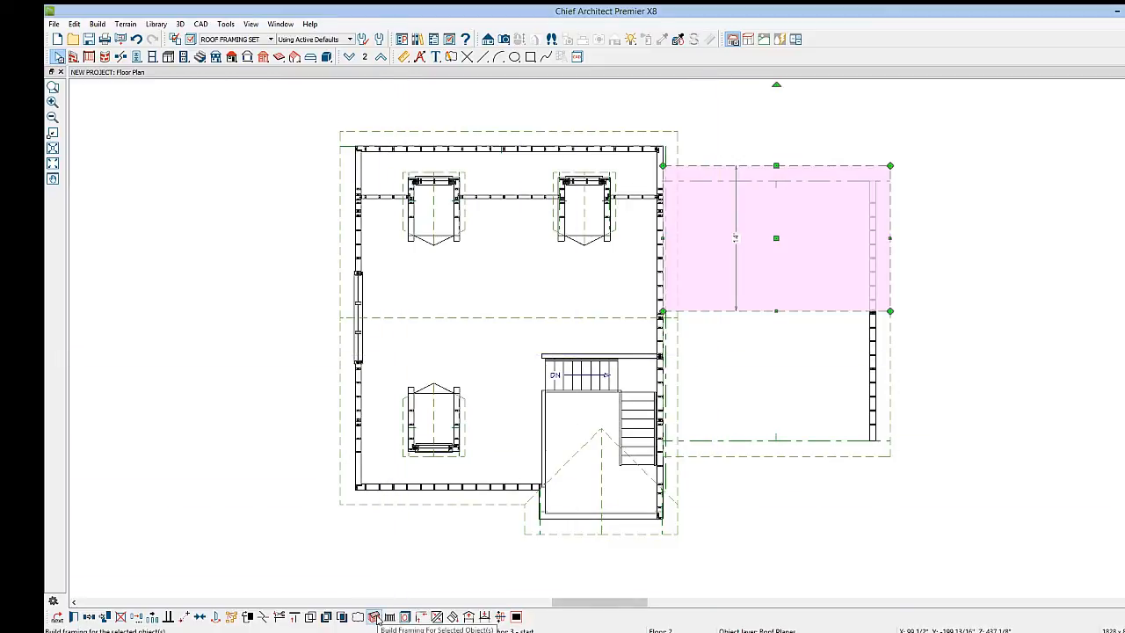
{"action": "left_click", "coordinate": [373, 616]}
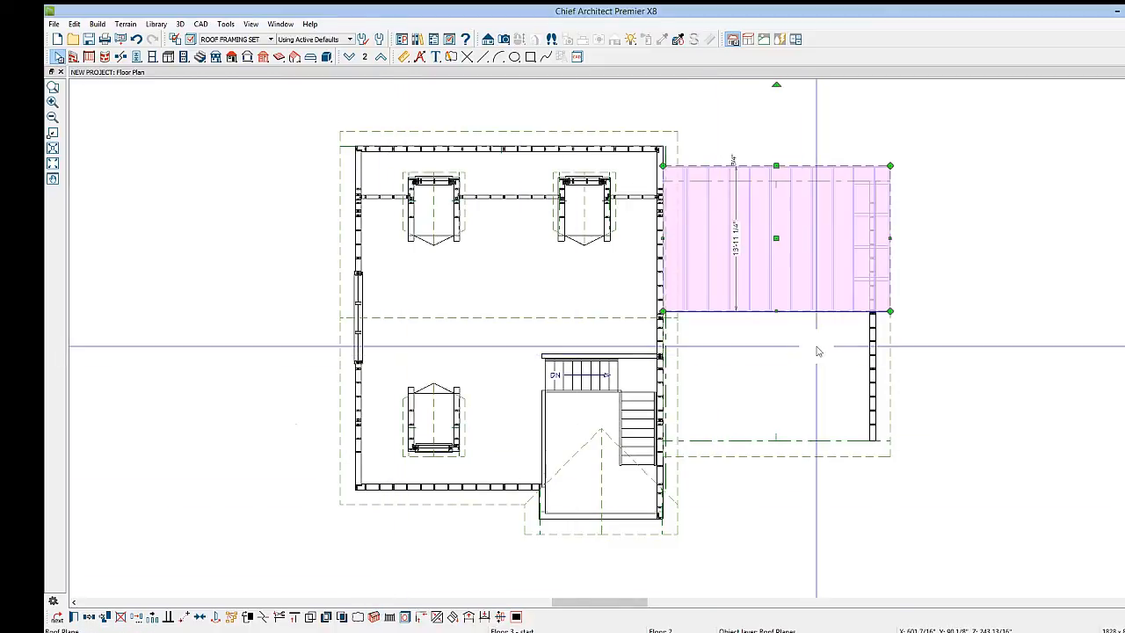
{"action": "left_click", "coordinate": [816, 347]}
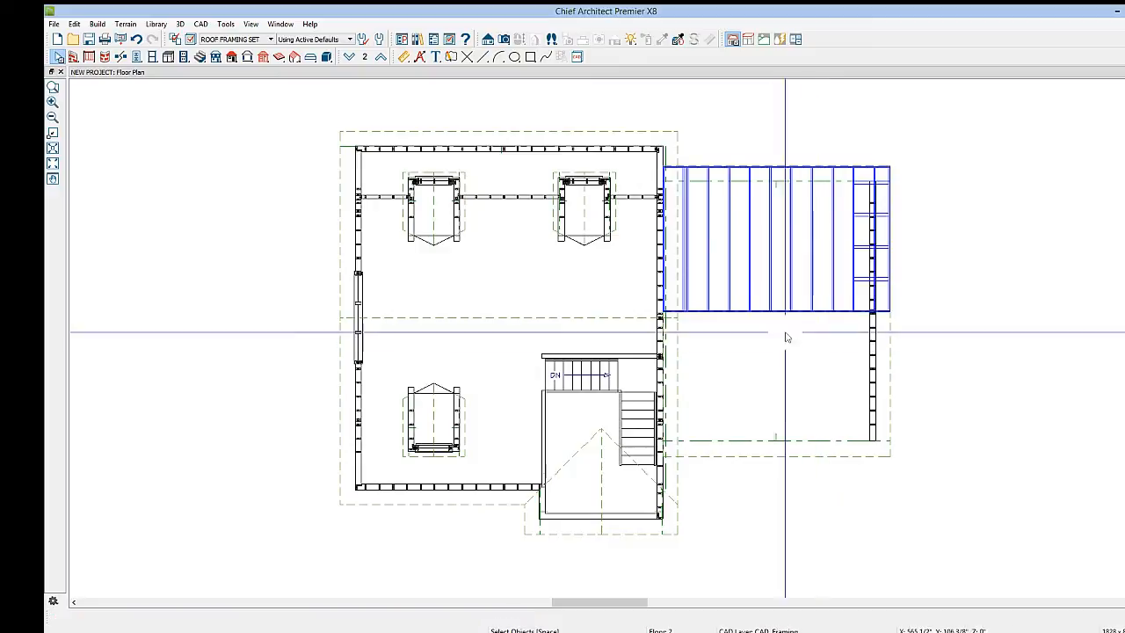
Enable Build Roof Framing in the roof section of the Build Framing settings
{"action": "left_click", "coordinate": [262, 57]}
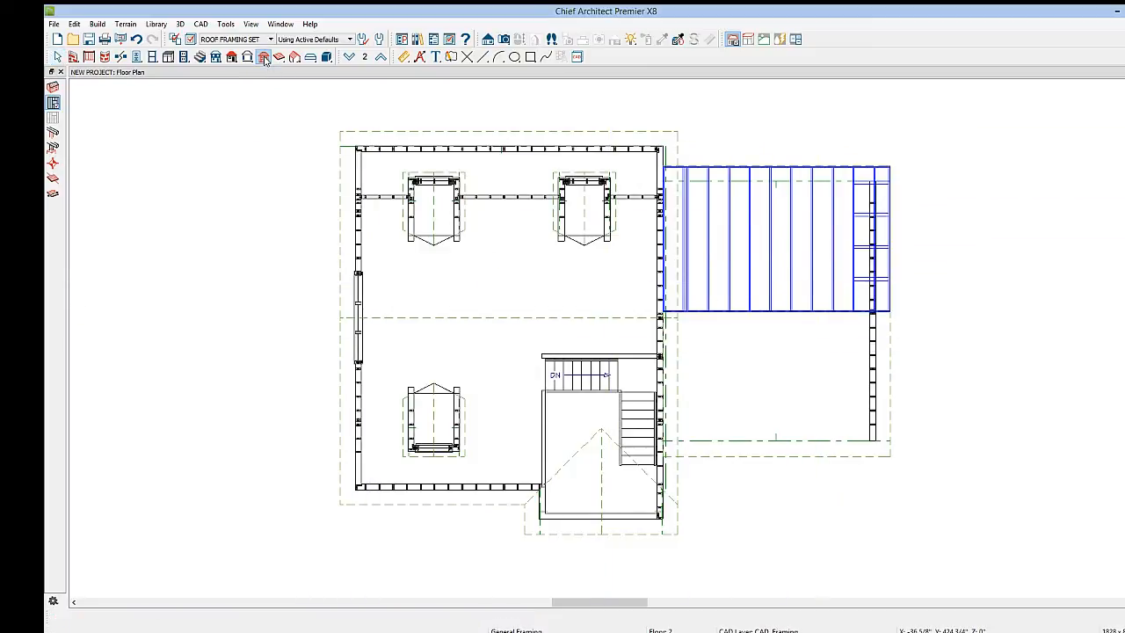
{"action": "left_click", "coordinate": [52, 87]}
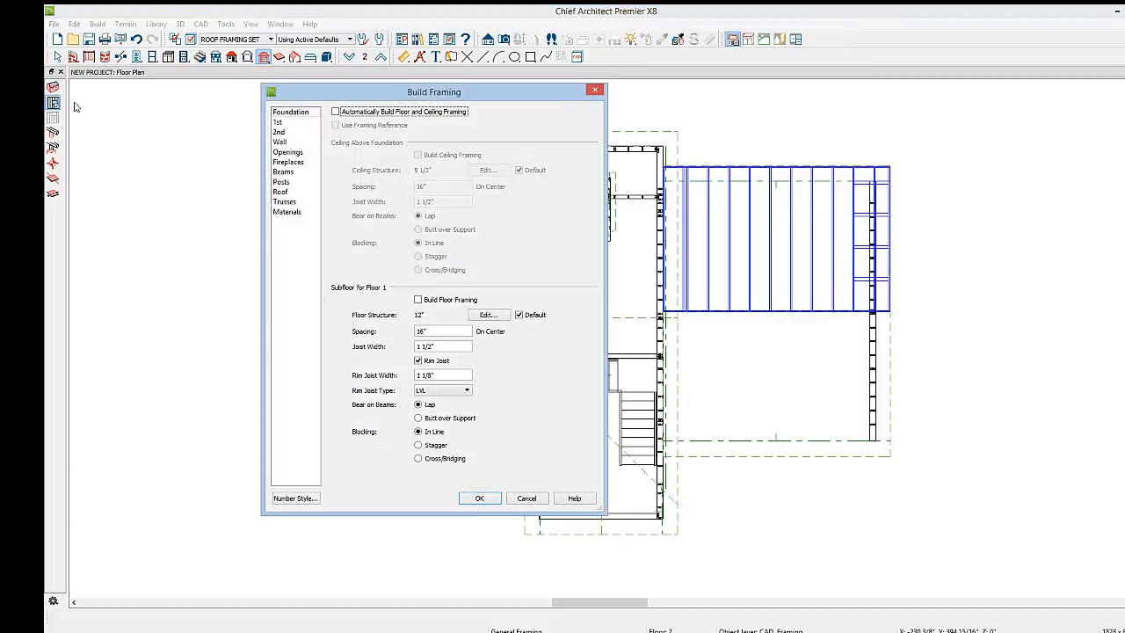
{"action": "left_click", "coordinate": [280, 191]}
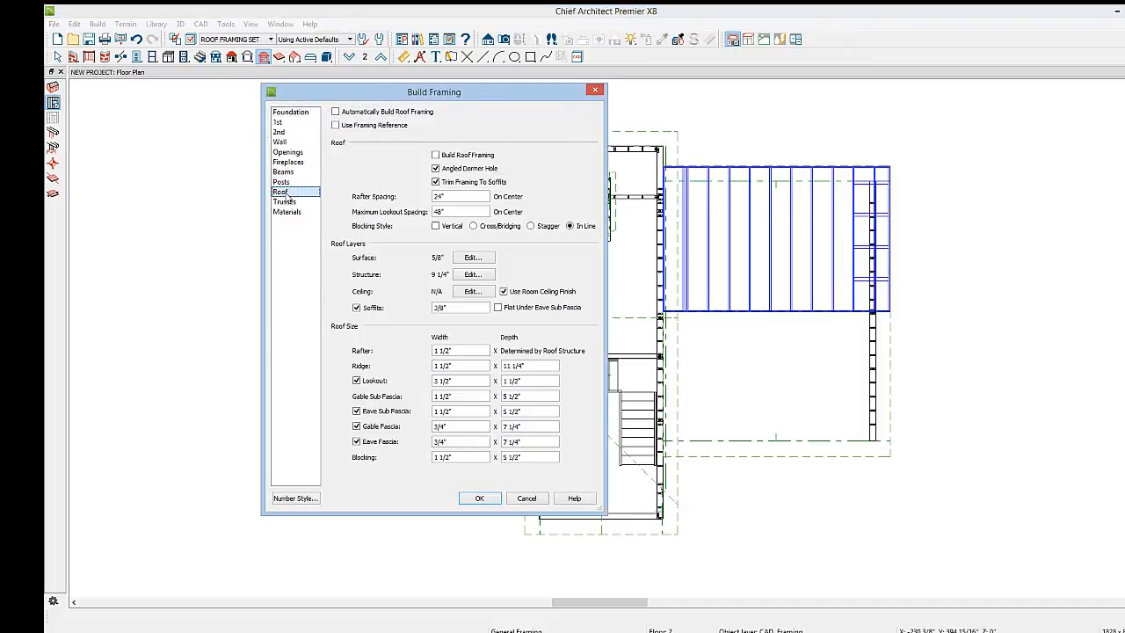
{"action": "left_click", "coordinate": [436, 155]}
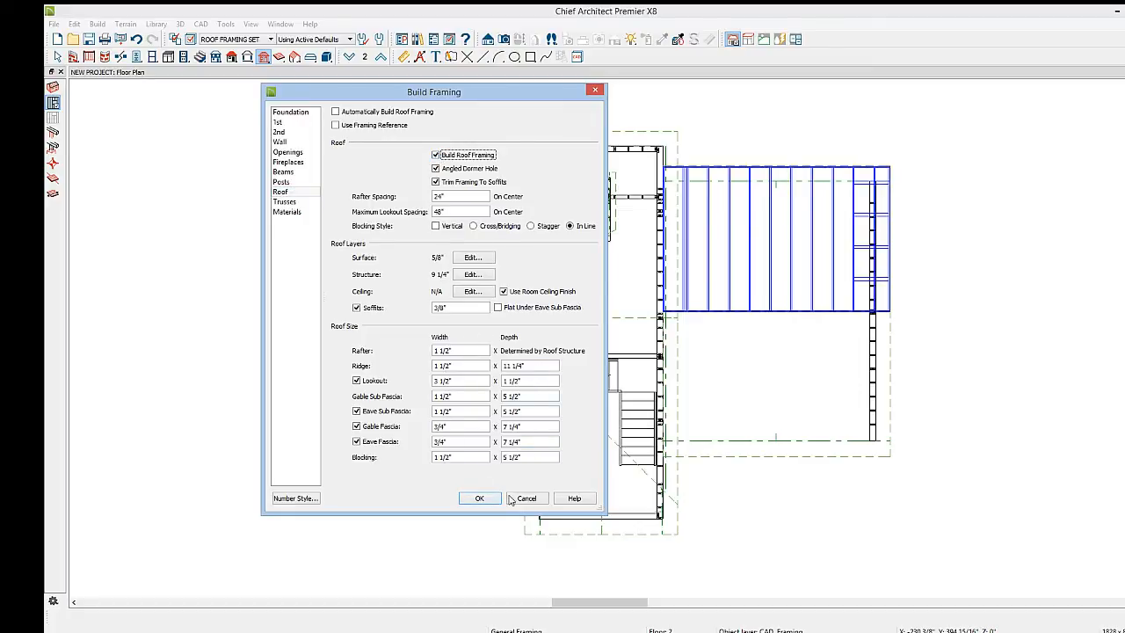
{"action": "left_click", "coordinate": [478, 498]}
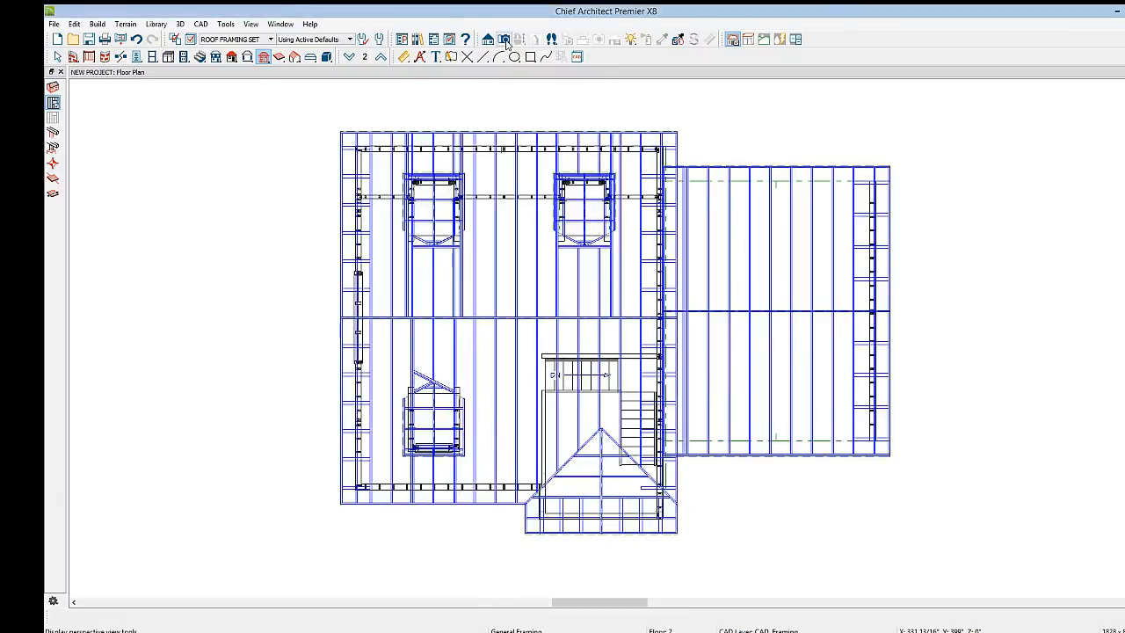
Review the roof framing in a perspective framing overview, then close that view
{"action": "left_click", "coordinate": [505, 41]}
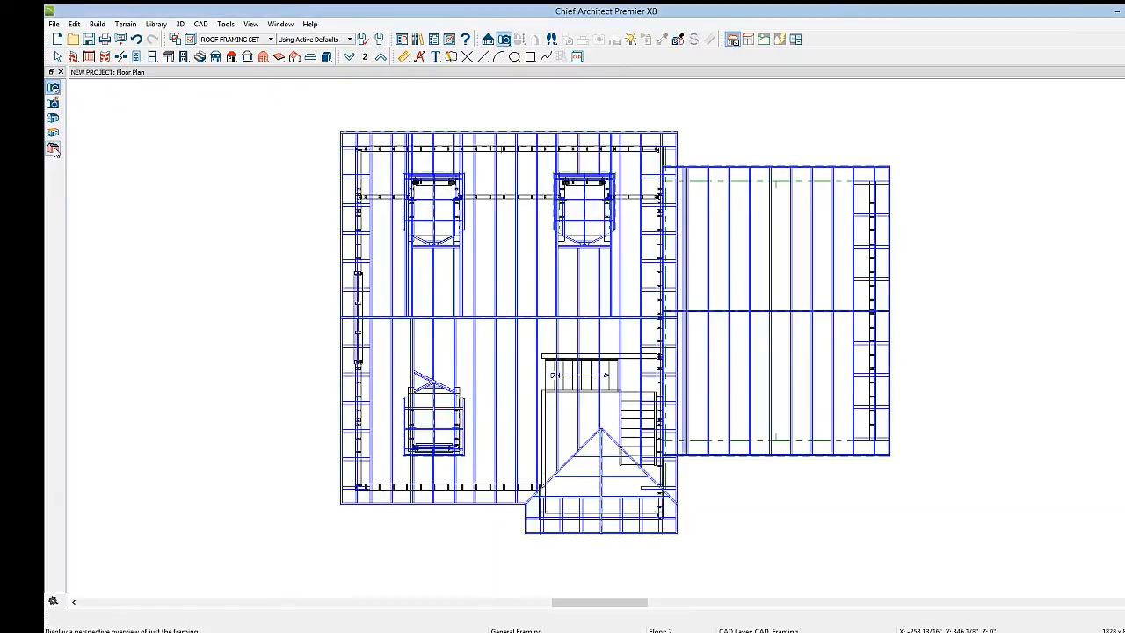
{"action": "left_click", "coordinate": [55, 152]}
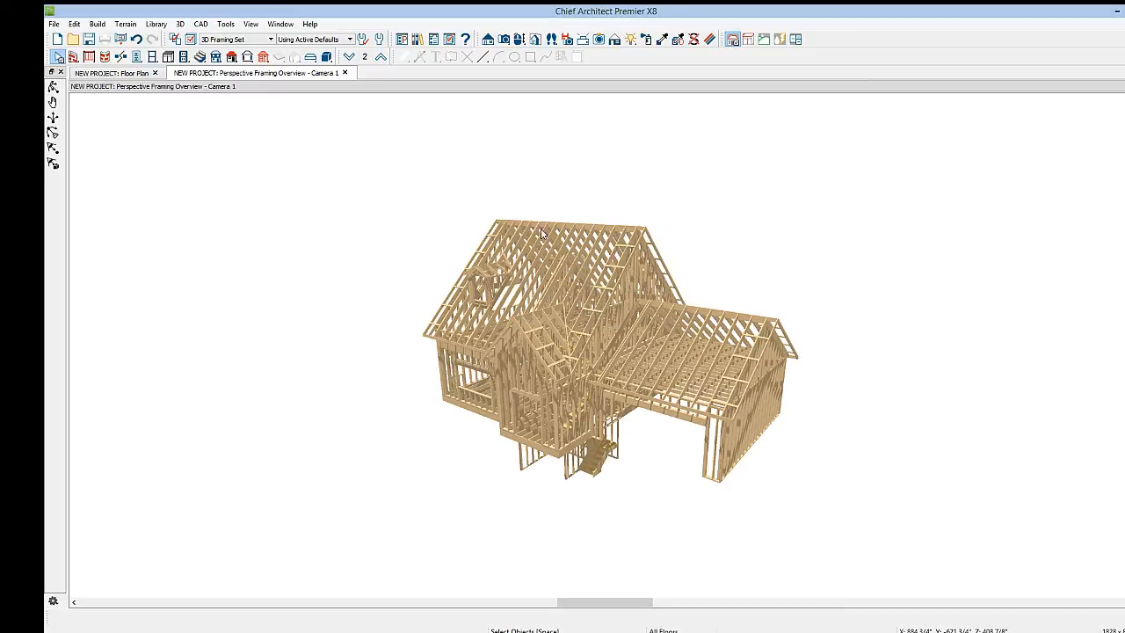
{"action": "left_click", "coordinate": [344, 73]}
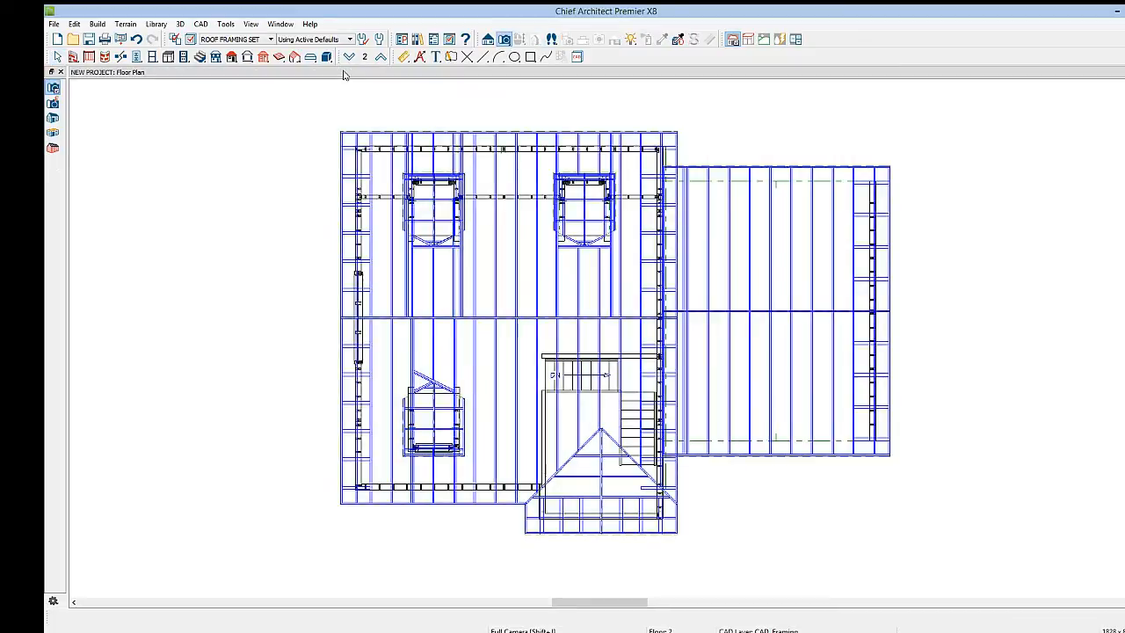
Start a new plan and draw a rectangular set of walls about 50 by 30 feet
{"action": "left_click", "coordinate": [57, 40]}
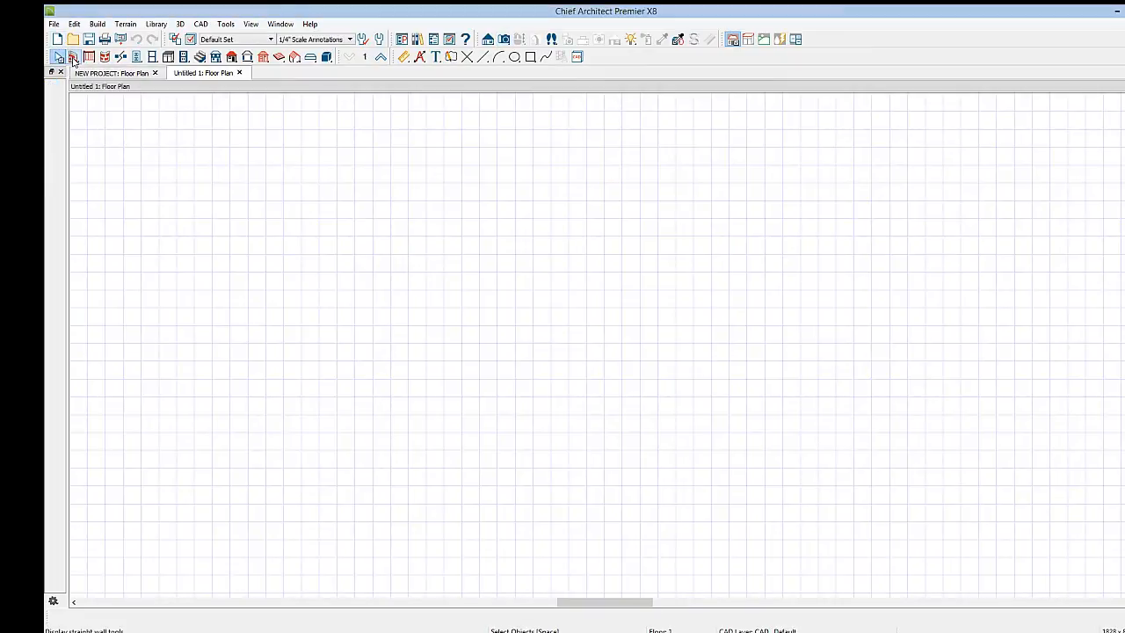
{"action": "left_click", "coordinate": [73, 58]}
{"action": "mouse_move", "coordinate": [230, 167]}
{"action": "left_mouse_down"}
{"action": "mouse_move", "coordinate": [1080, 160]}
{"action": "mouse_move", "coordinate": [1080, 171]}
{"action": "left_mouse_up"}
{"action": "scroll", "coordinate": [1079, 161], "scroll_direction": "down", "scroll_amount": 2}
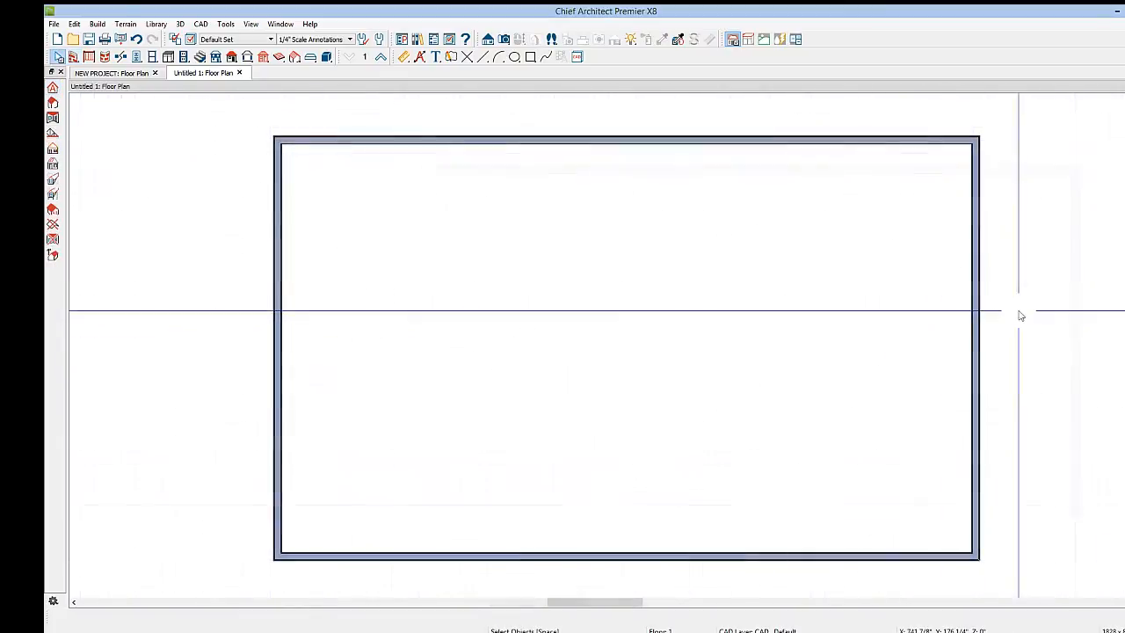
{"action": "left_click_drag", "start_coordinate": [1019, 310], "coordinate": [219, 330]}
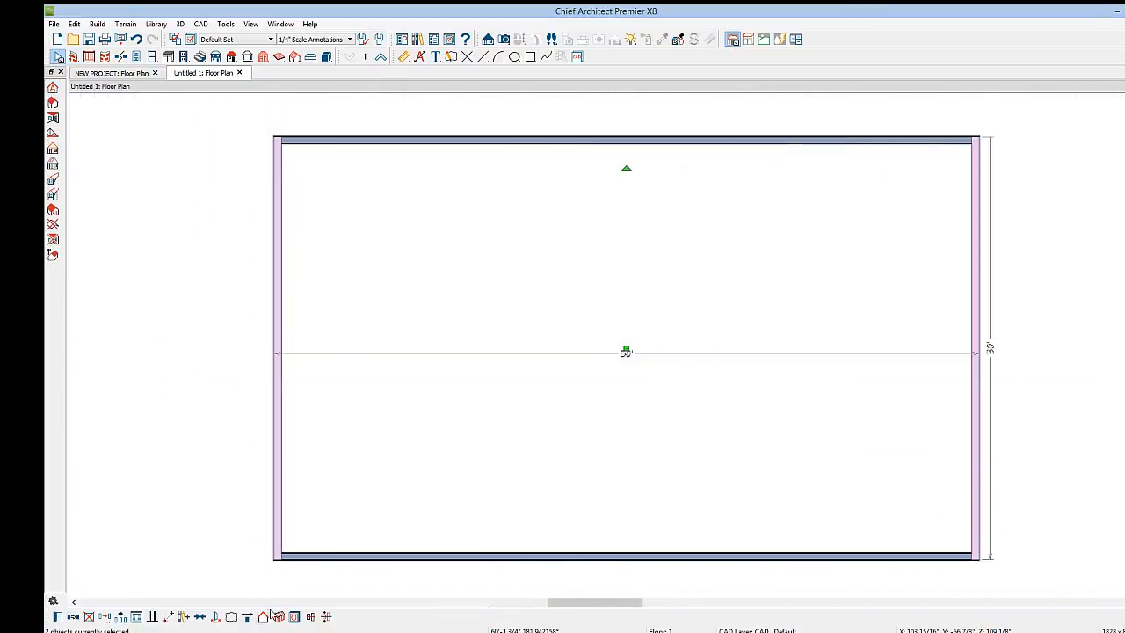
Build the roof planes automatically over the new walls with the default roof settings
{"action": "left_click", "coordinate": [53, 89]}
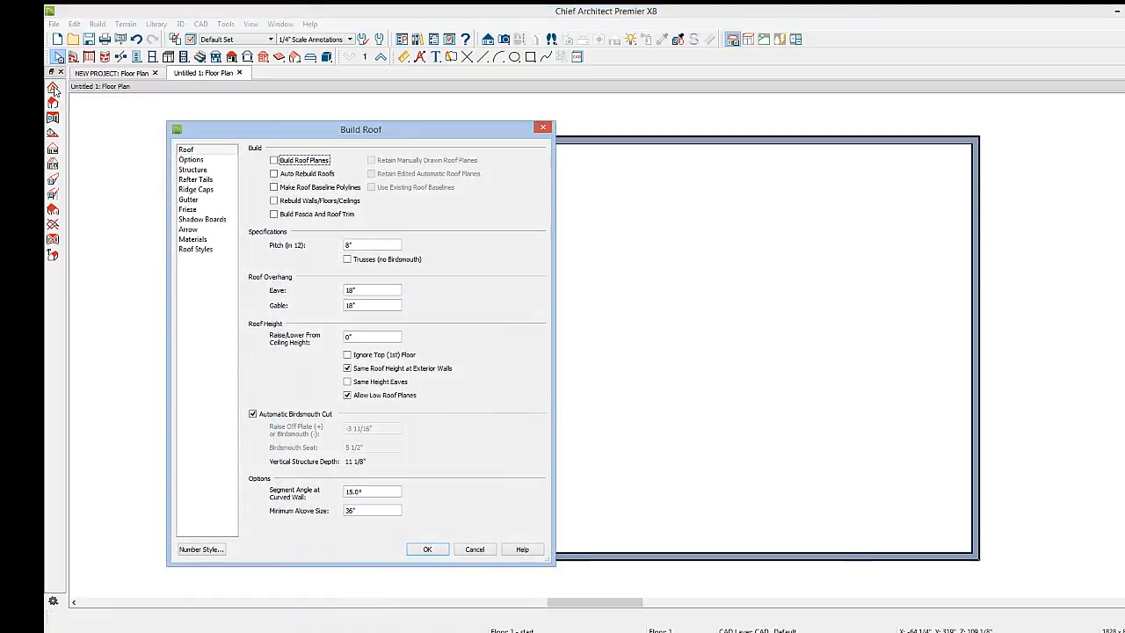
{"action": "left_click", "coordinate": [274, 161]}
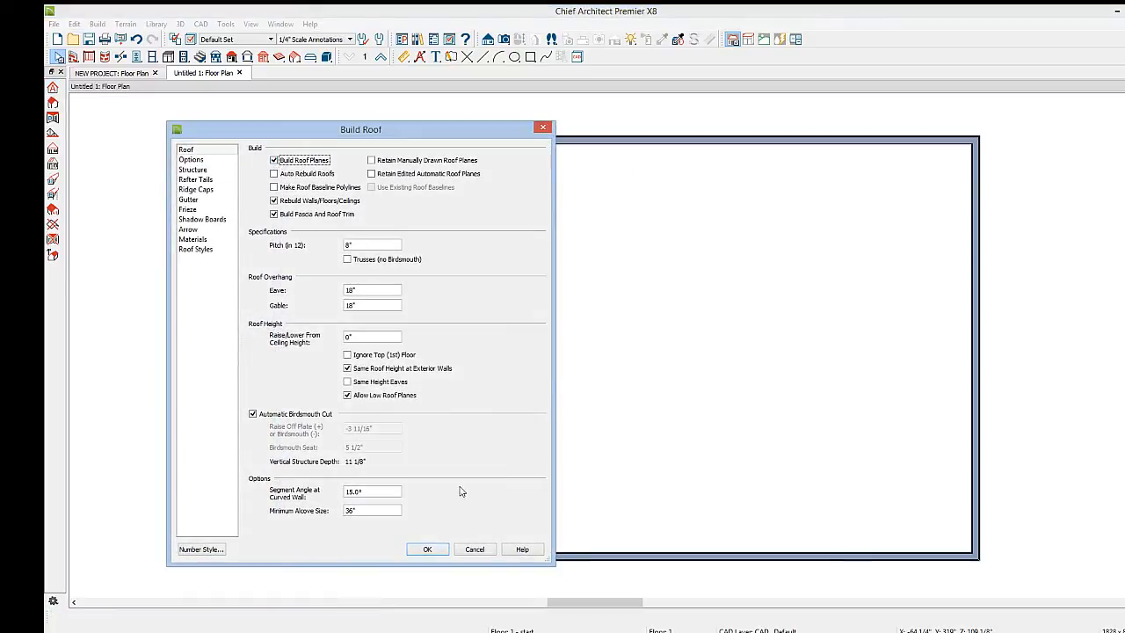
{"action": "left_click", "coordinate": [428, 549]}
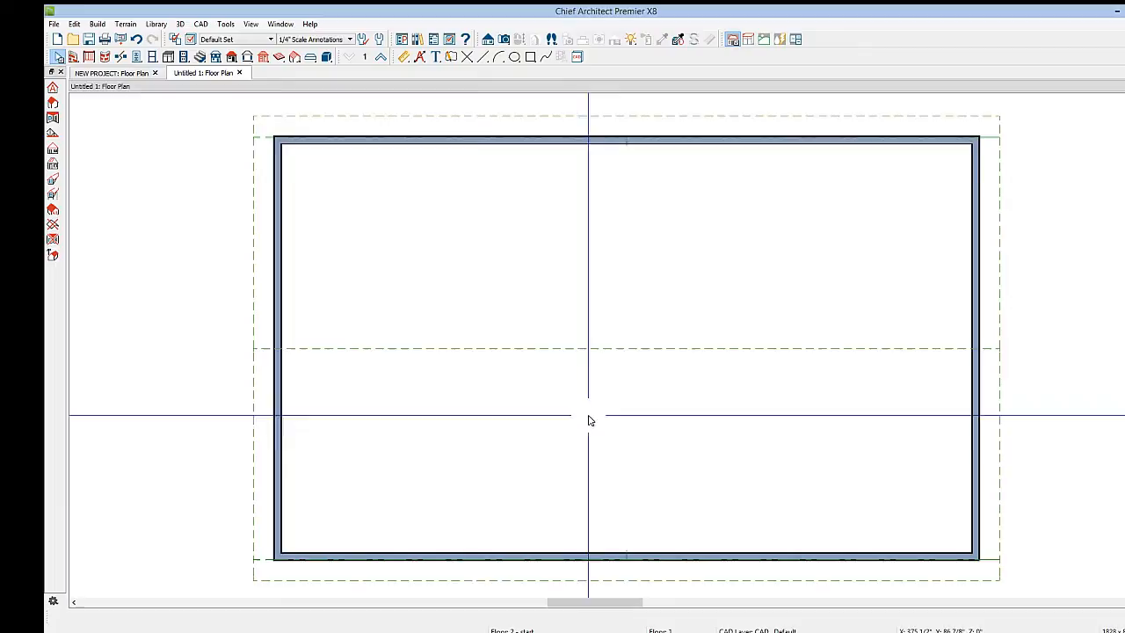
Create a cross section view through the left part of the building
{"action": "left_click", "coordinate": [487, 39]}
{"action": "left_click", "coordinate": [53, 102]}
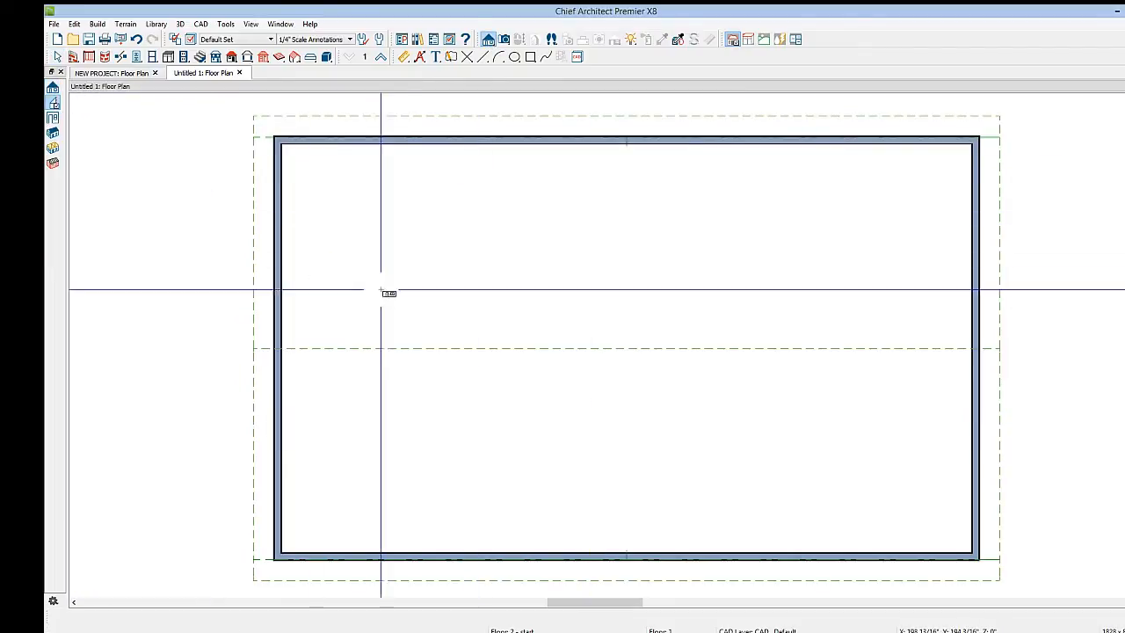
{"action": "left_click_drag", "start_coordinate": [406, 307], "coordinate": [435, 312]}
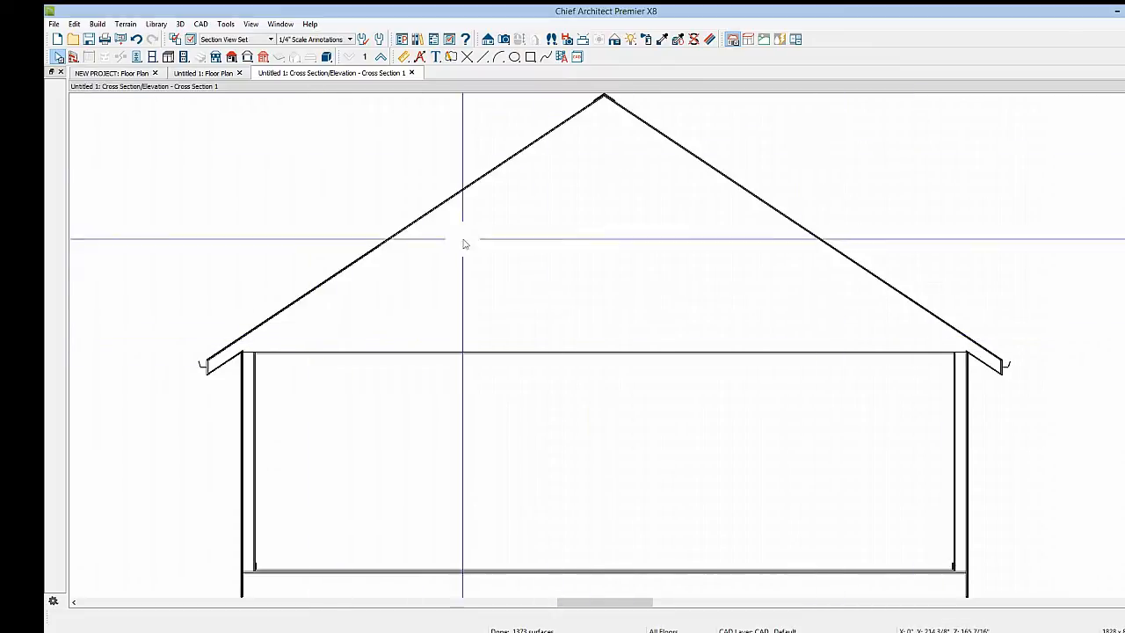
Draw a roof truss across the building's width near the left wall, turning on the Framing, Roof Trusses layer
{"action": "left_click", "coordinate": [205, 74]}
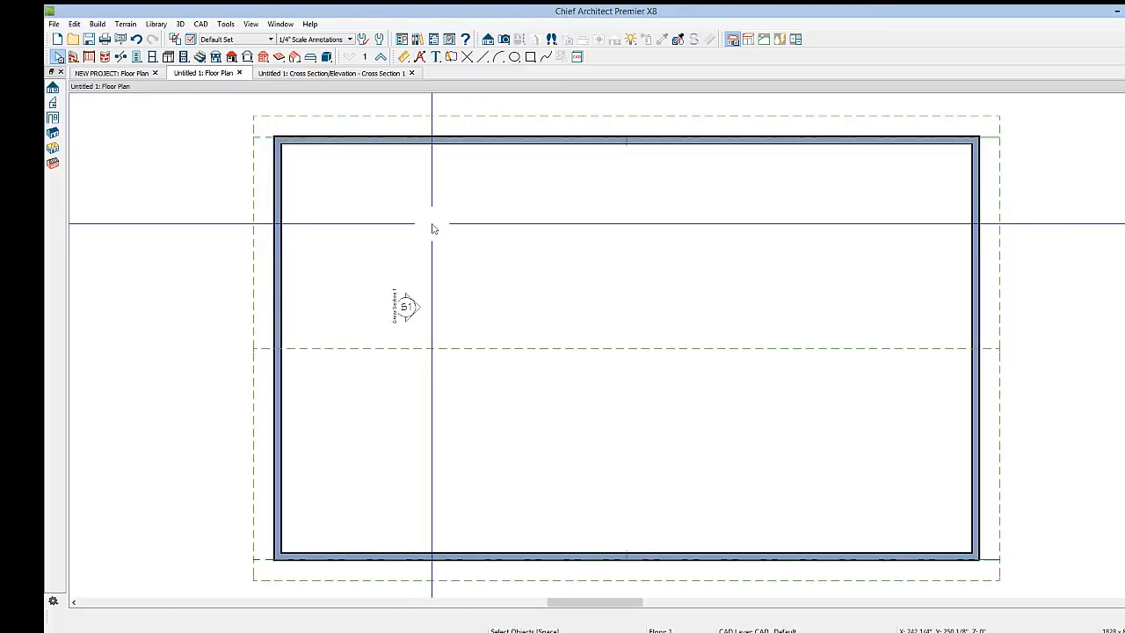
{"action": "left_click", "coordinate": [294, 58]}
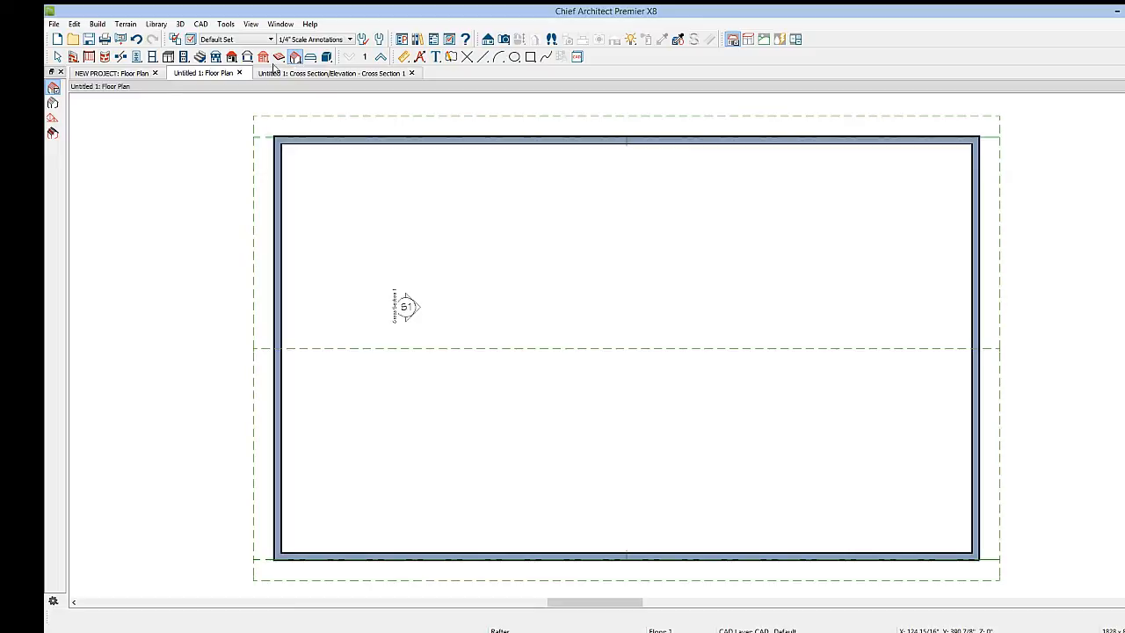
{"action": "left_click", "coordinate": [52, 119]}
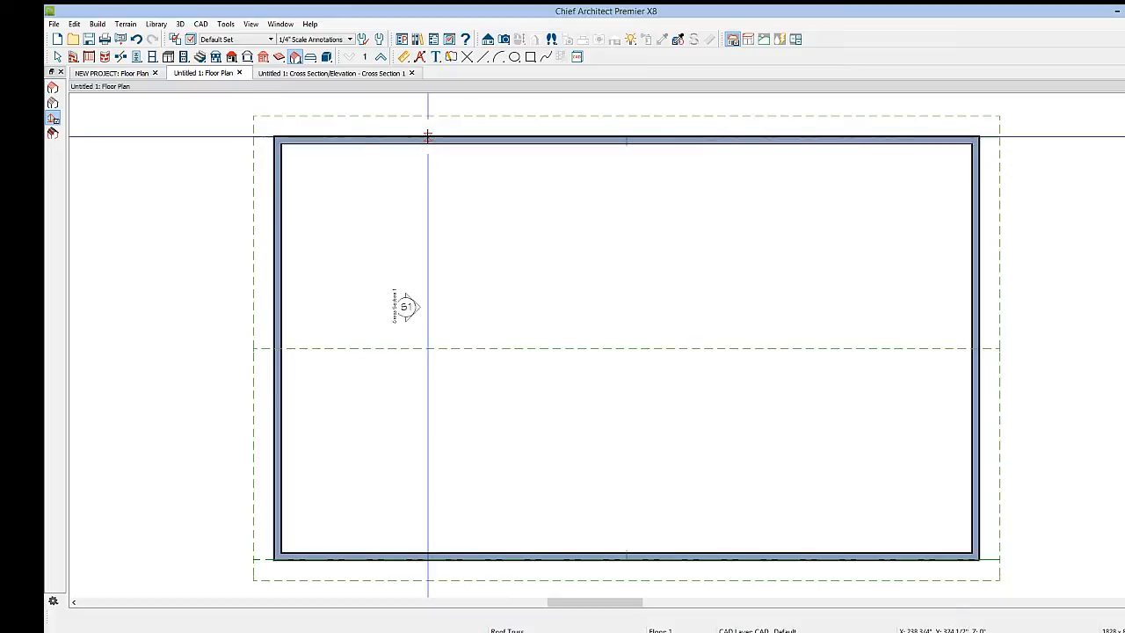
{"action": "left_click_drag", "start_coordinate": [427, 136], "coordinate": [426, 480]}
{"action": "left_click", "coordinate": [428, 490]}
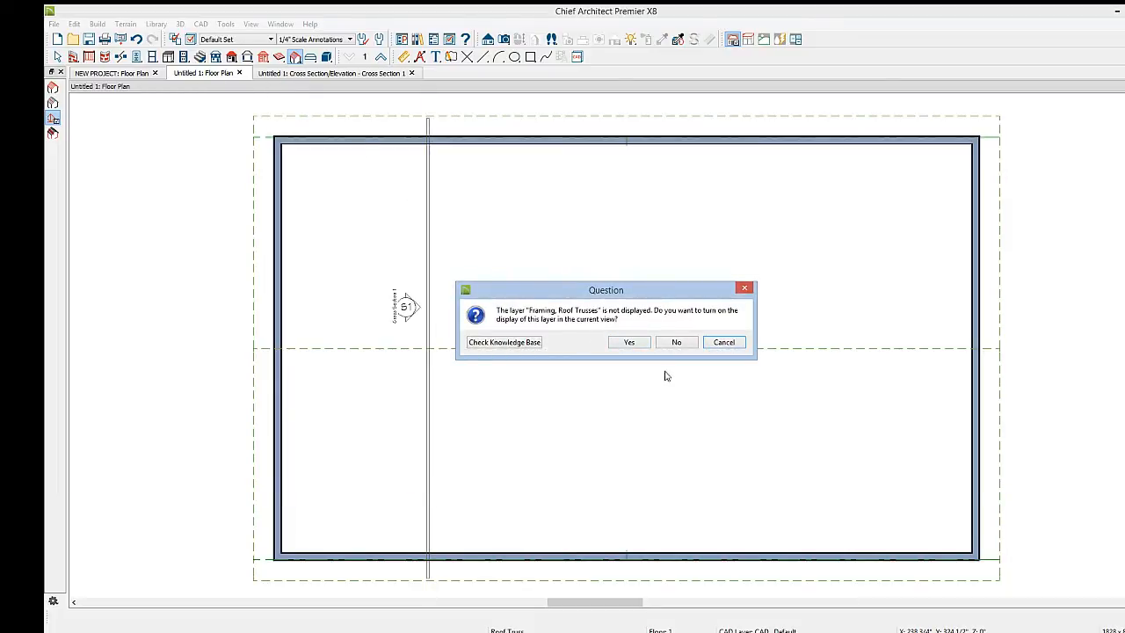
{"action": "left_click", "coordinate": [631, 342]}
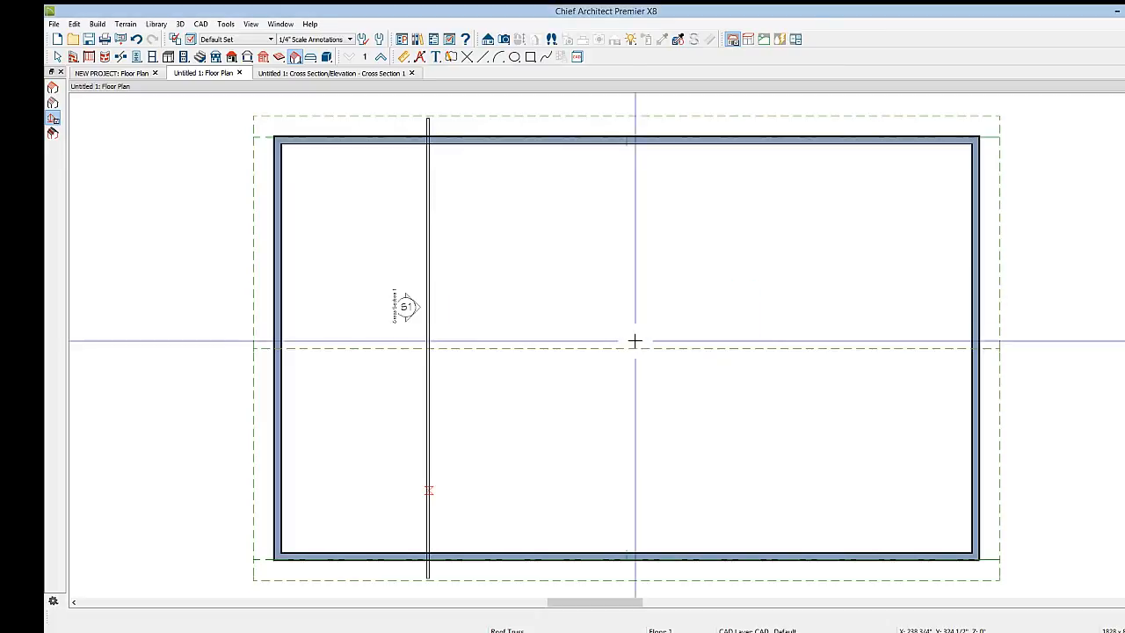
{"action": "key", "text": "space"}
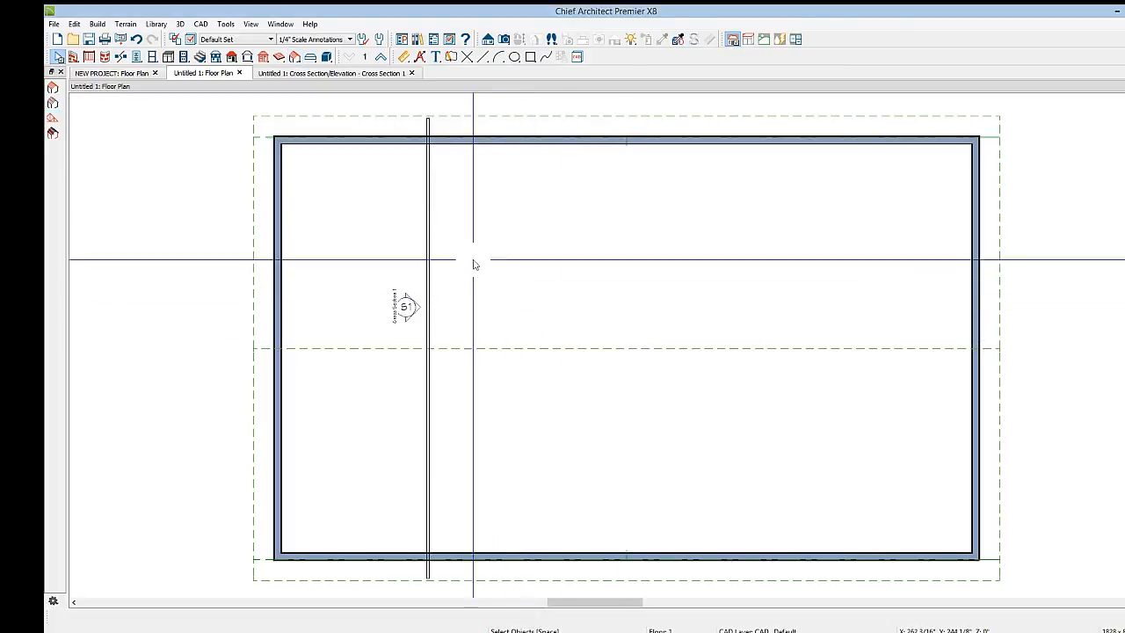
In the cross section view, turn on display of the Framing, Roof Trusses layer in the Section View Set
{"action": "left_click", "coordinate": [337, 73]}
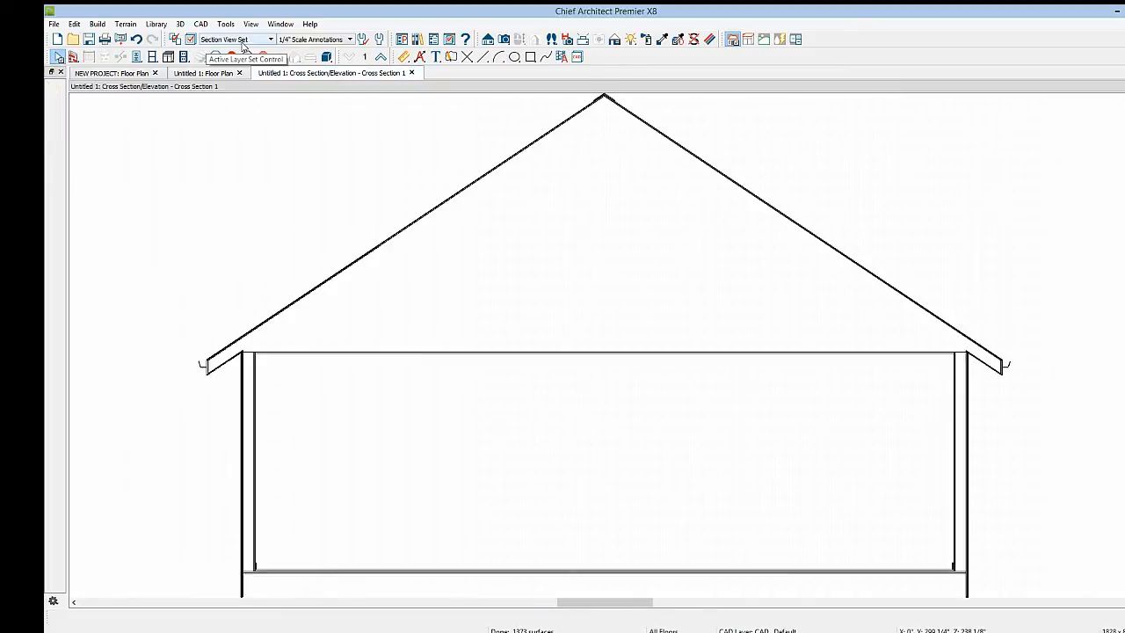
{"action": "left_click", "coordinate": [191, 40]}
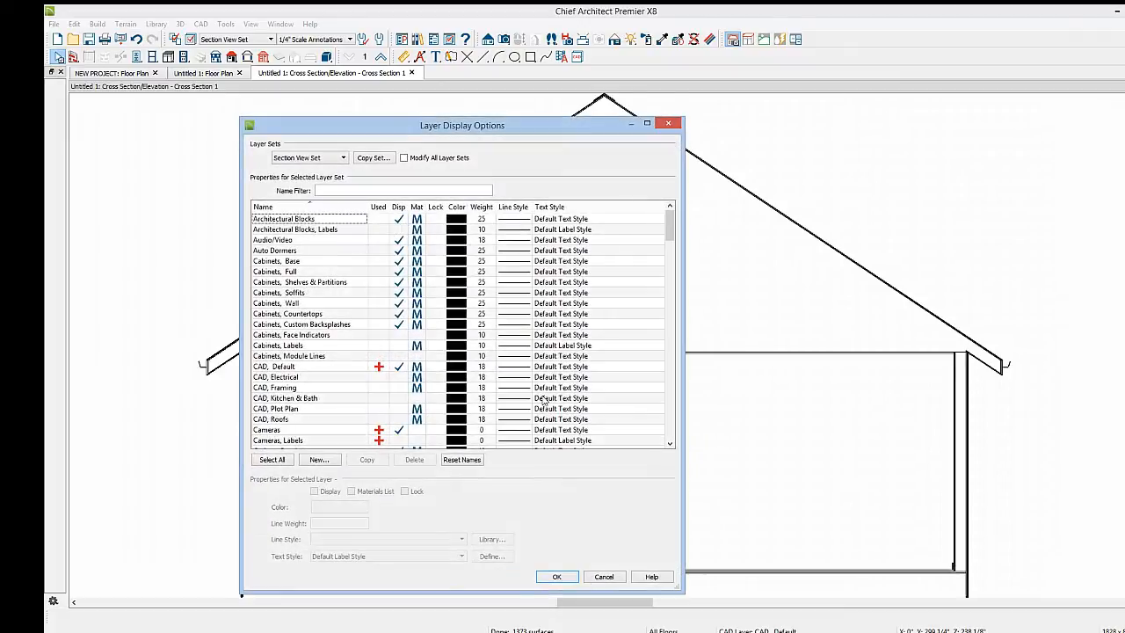
{"action": "left_click", "coordinate": [311, 335]}
{"action": "key", "text": "f"}
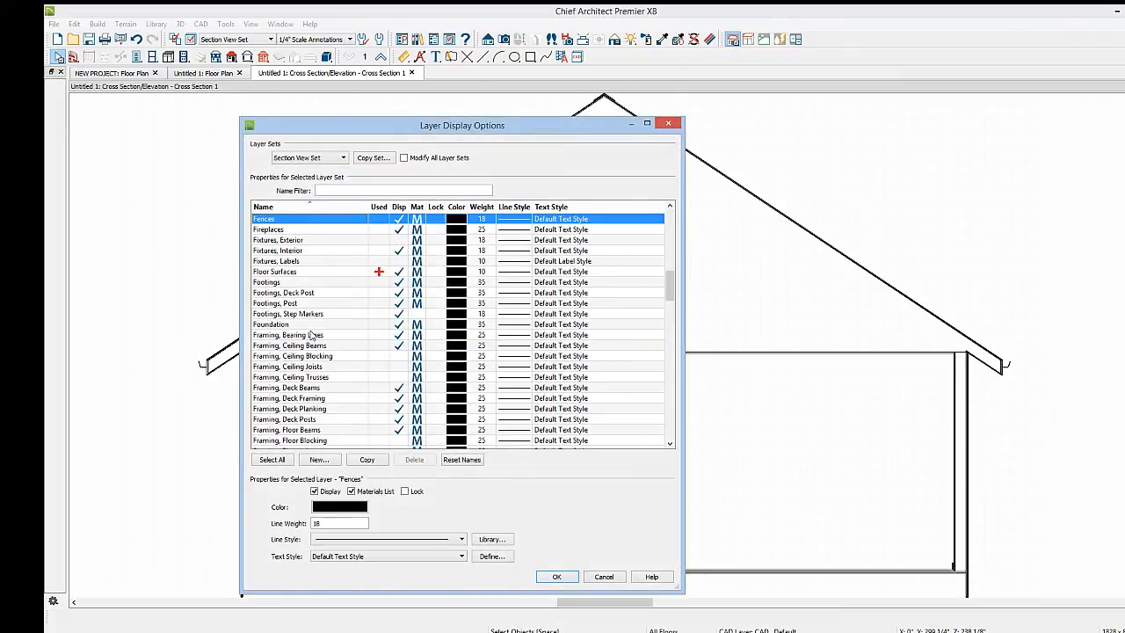
{"action": "scroll", "coordinate": [311, 335], "scroll_direction": "down", "scroll_amount": 5}
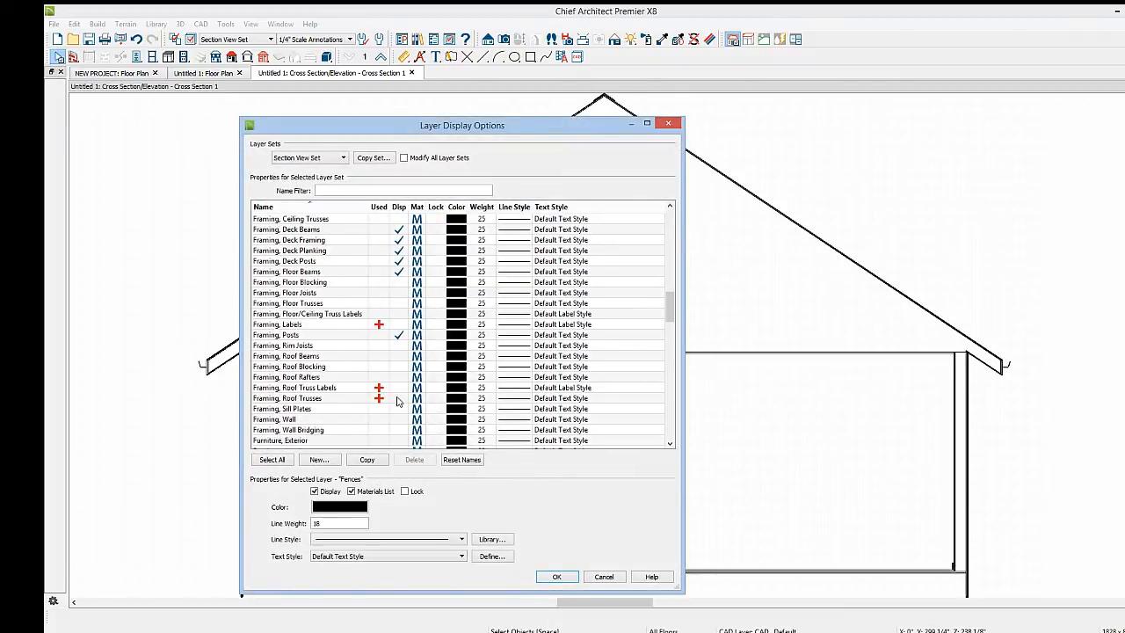
{"action": "left_click", "coordinate": [397, 400]}
{"action": "left_click", "coordinate": [556, 576]}
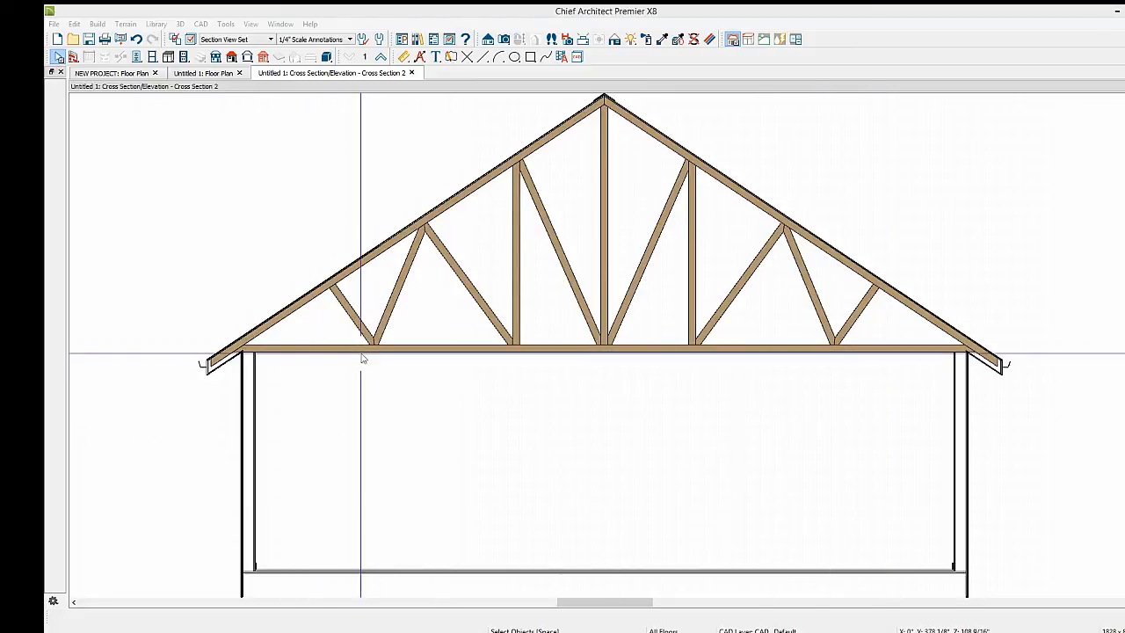
Rebuild the roof with Raise/Lower From Ceiling Height set to 10
{"action": "left_click", "coordinate": [216, 73]}
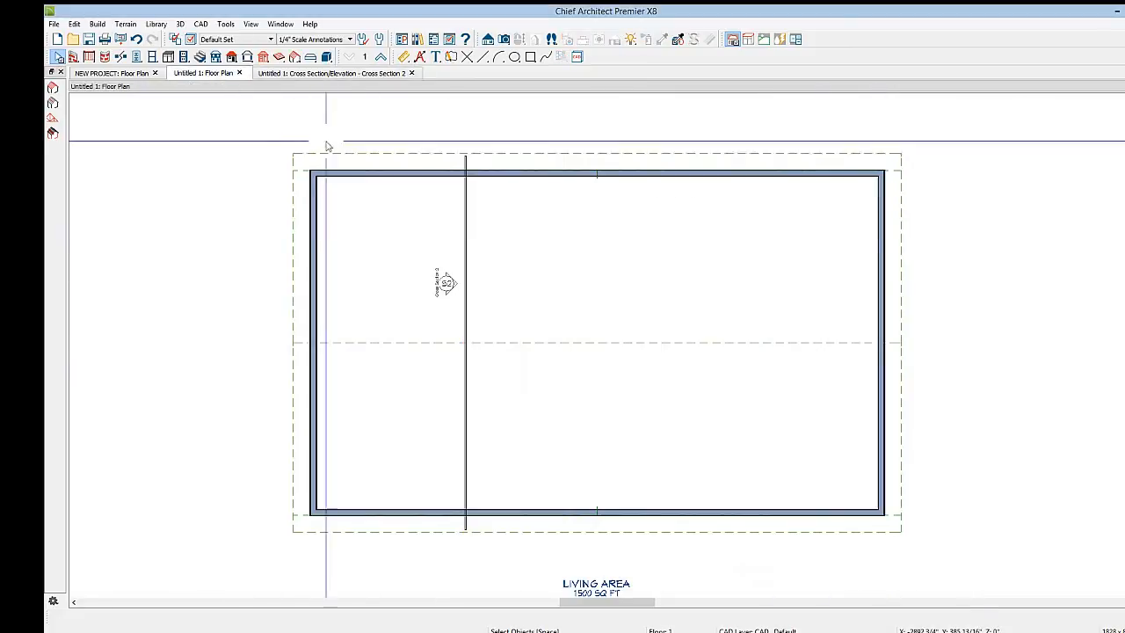
{"action": "left_click", "coordinate": [232, 57]}
{"action": "left_click", "coordinate": [53, 102]}
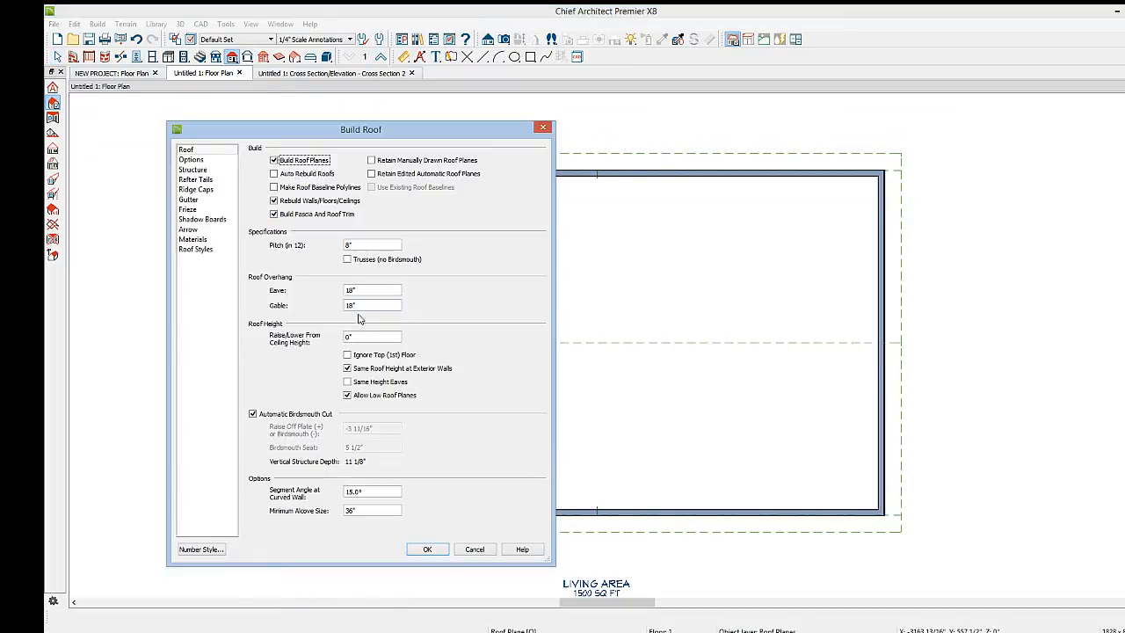
{"action": "left_click_drag", "start_coordinate": [371, 340], "coordinate": [322, 336]}
{"action": "left_click", "coordinate": [432, 548]}
{"action": "key", "text": "space"}
Open the truss's specification and enable Force Truss Rebuild and Energy Heel
{"action": "left_click", "coordinate": [467, 404]}
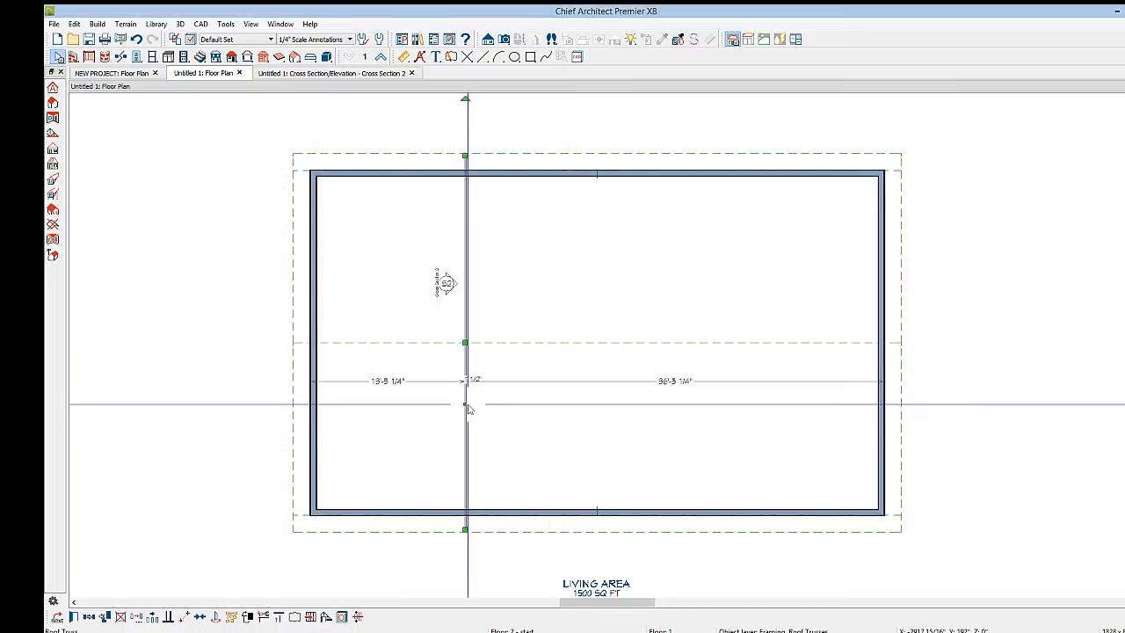
{"action": "double_click", "coordinate": [466, 406]}
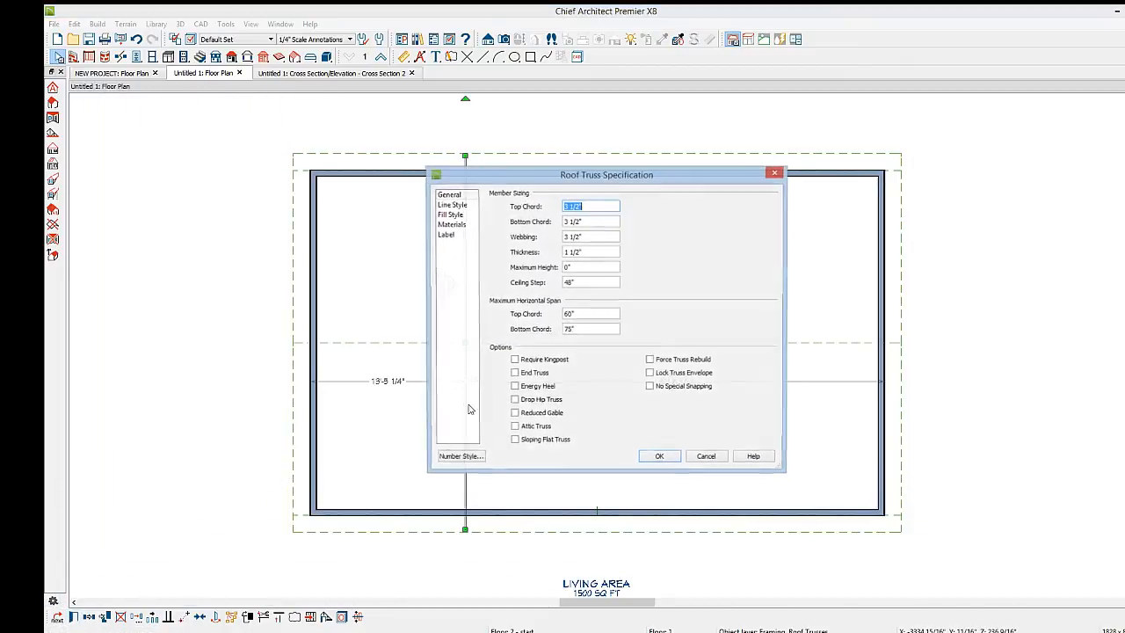
{"action": "left_click", "coordinate": [650, 361]}
{"action": "key", "text": "Return"}
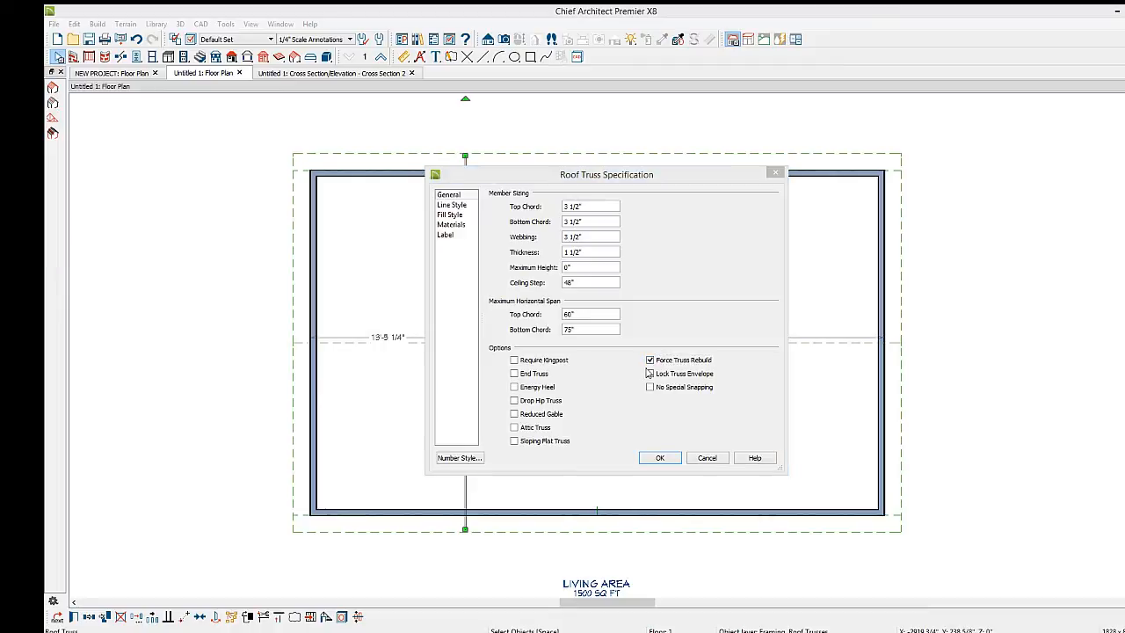
{"action": "left_click", "coordinate": [515, 387]}
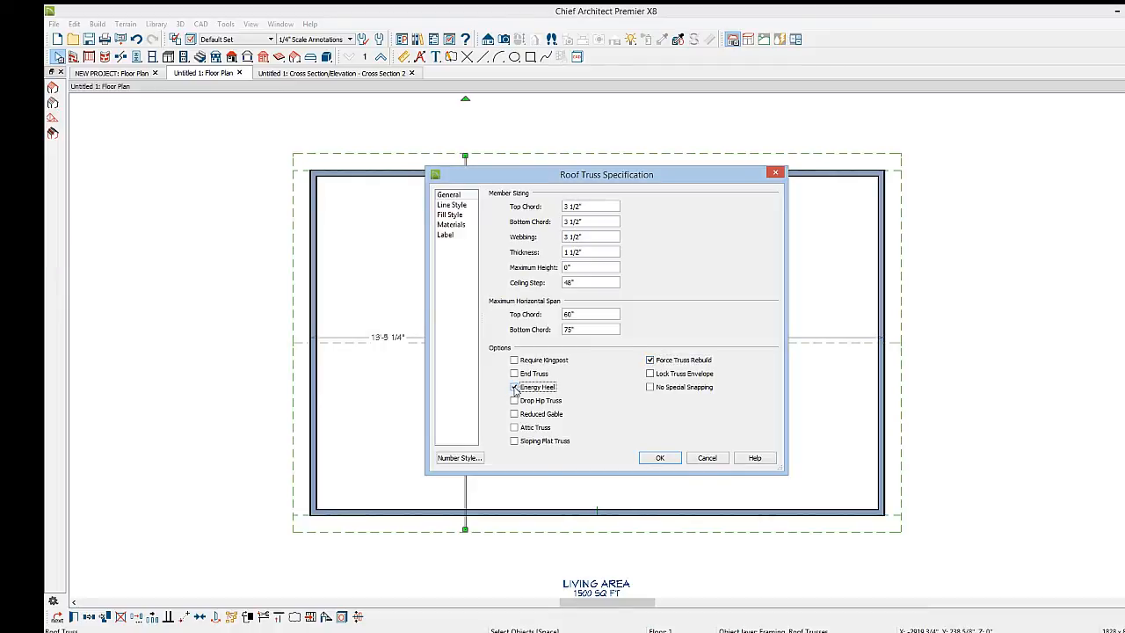
{"action": "left_click", "coordinate": [661, 458]}
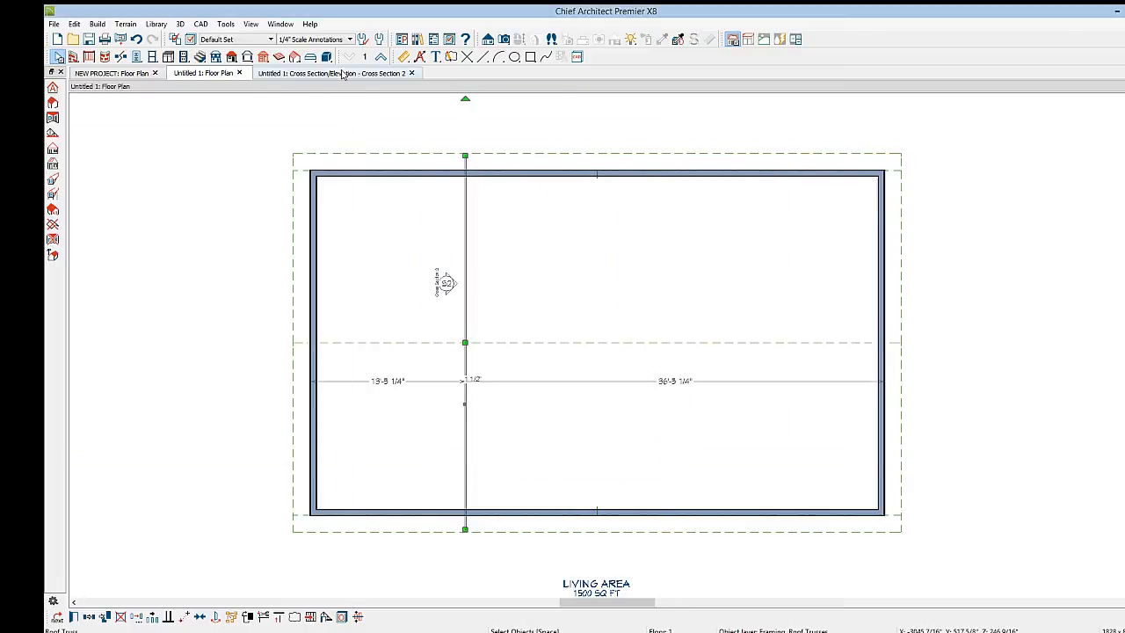
Select the truss in the cross section view to review its heights, then return to the floor plan
{"action": "left_click", "coordinate": [341, 74]}
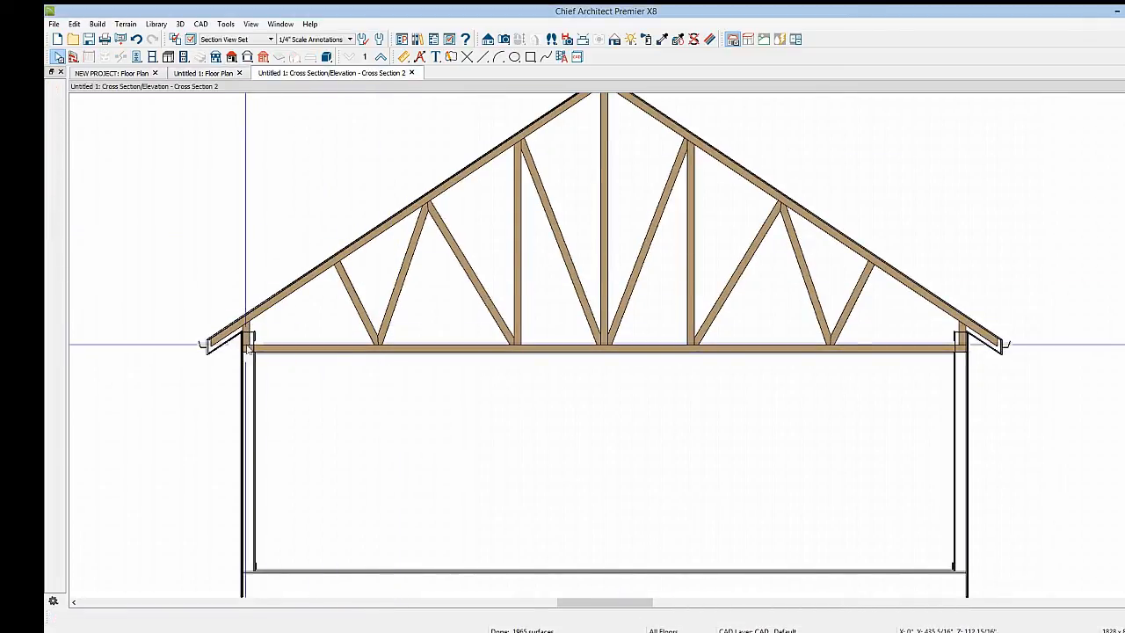
{"action": "left_click", "coordinate": [453, 347]}
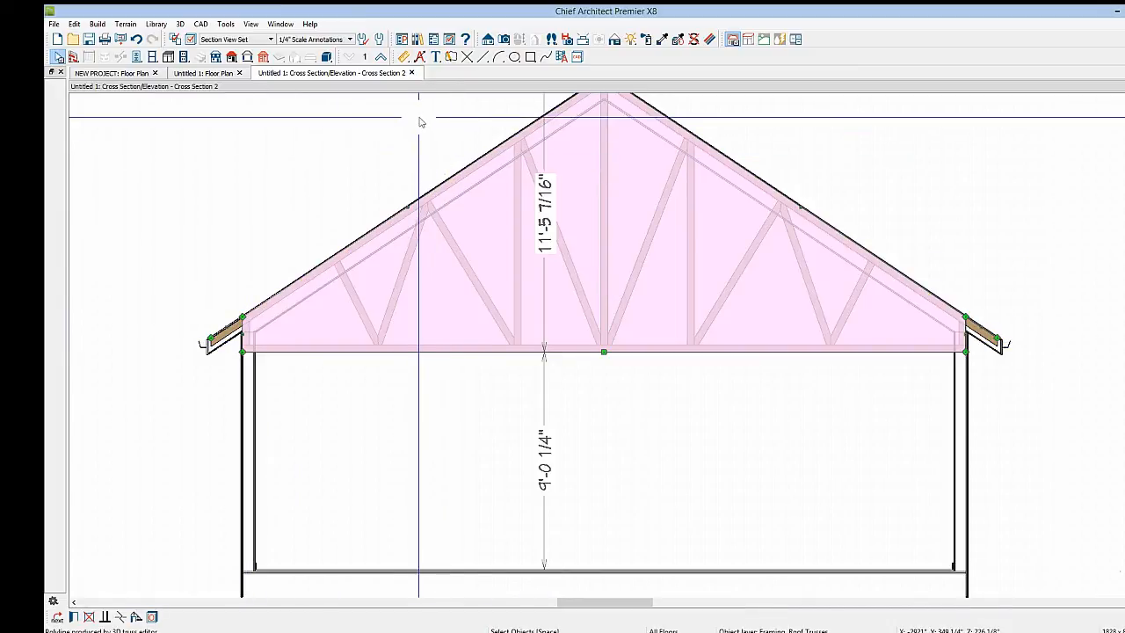
{"action": "left_click", "coordinate": [189, 74]}
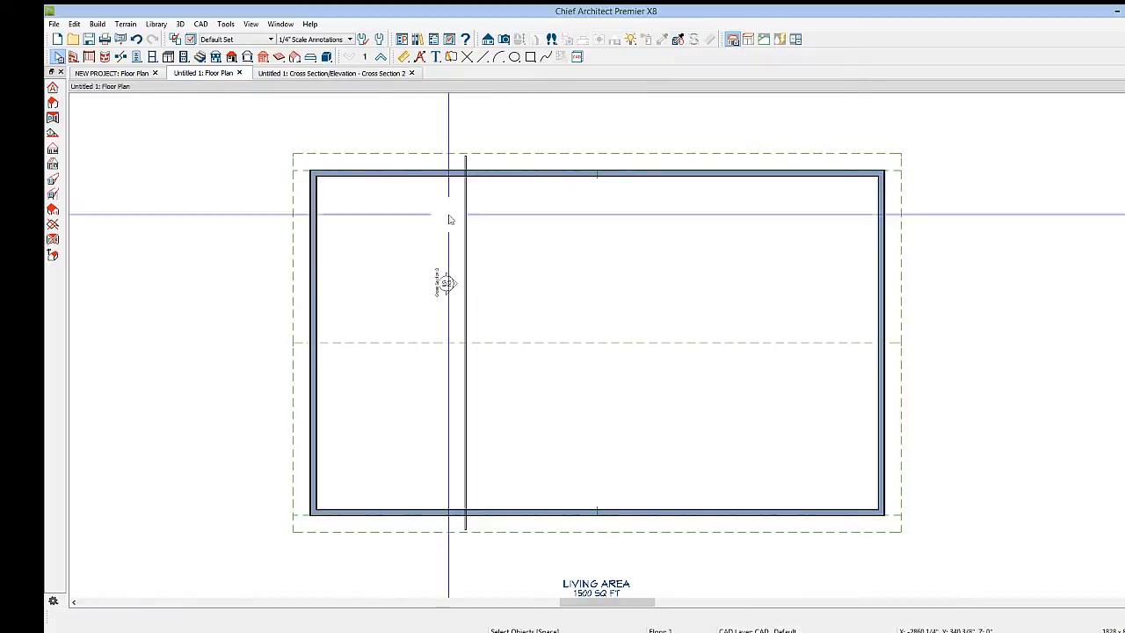
Turn off Ceiling Over This Room in the room's structure settings
{"action": "left_click", "coordinate": [465, 254]}
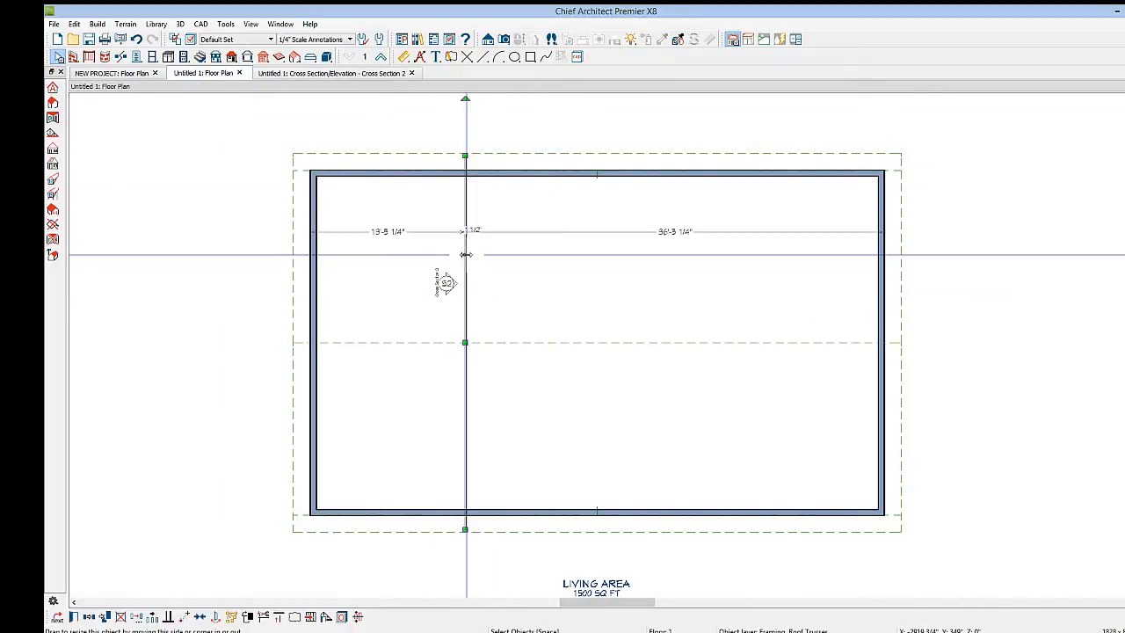
{"action": "left_click", "coordinate": [514, 254]}
{"action": "double_click", "coordinate": [519, 241]}
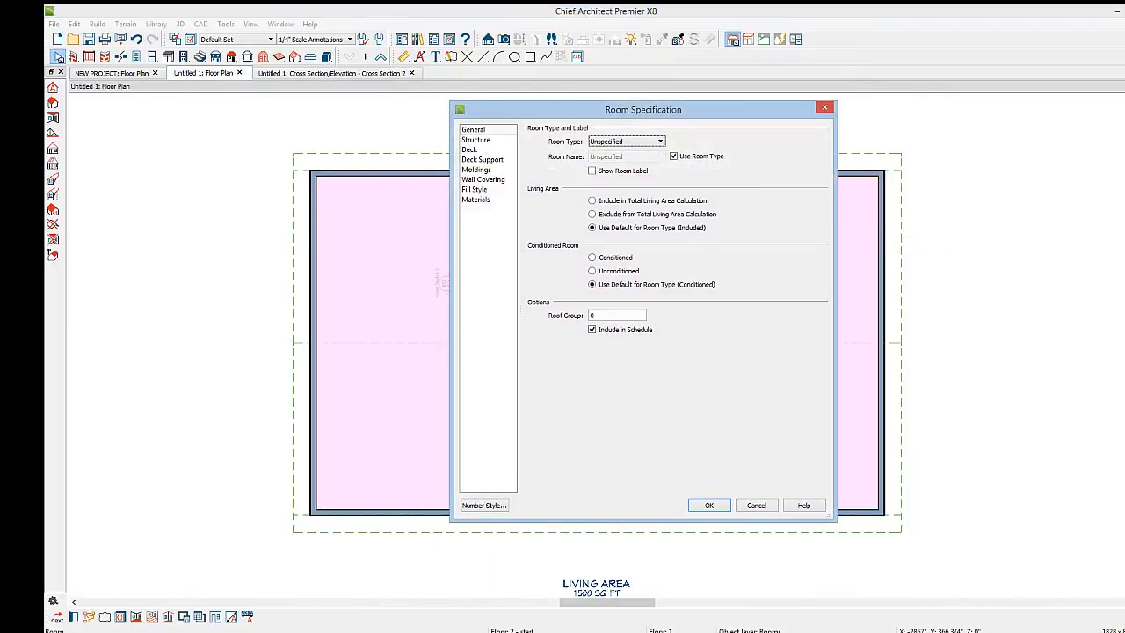
{"action": "left_click", "coordinate": [476, 140]}
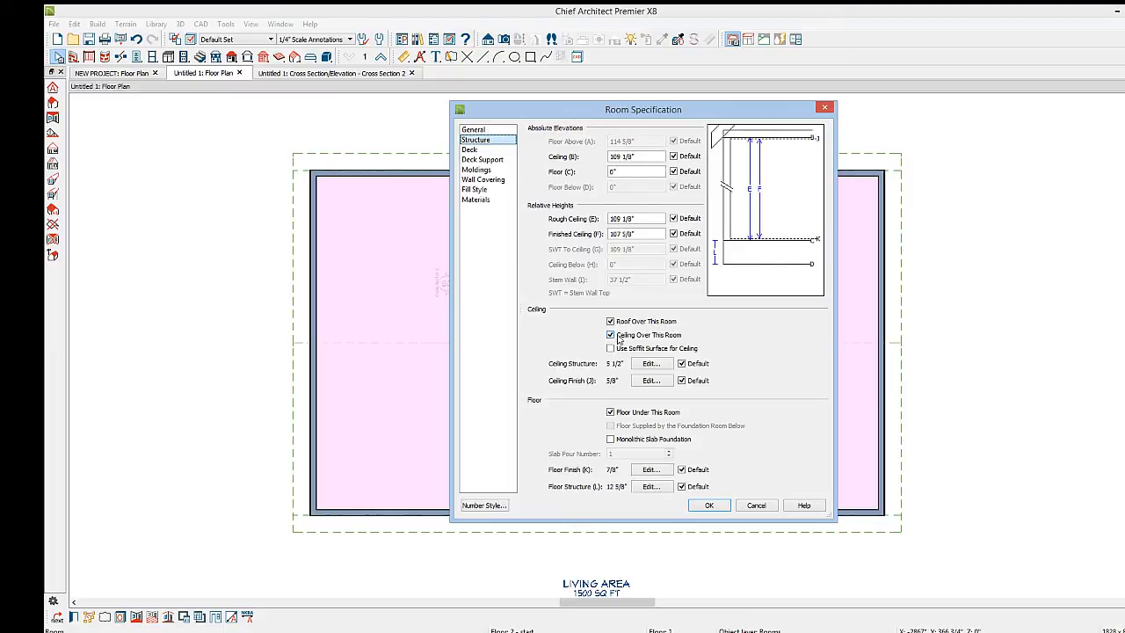
{"action": "left_click", "coordinate": [611, 335]}
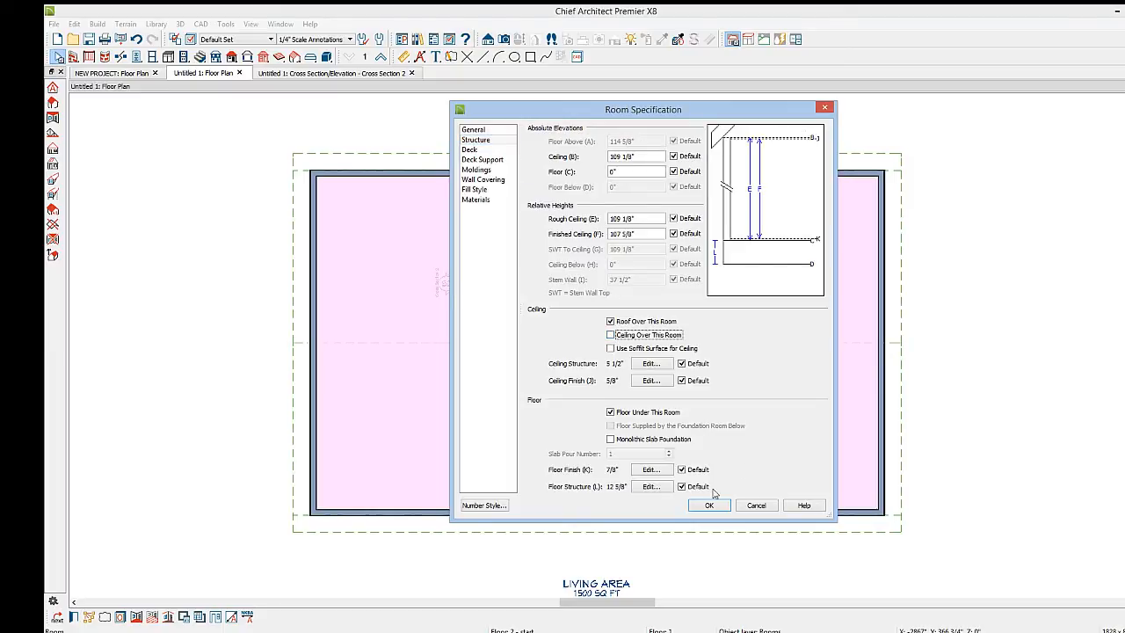
{"action": "left_click", "coordinate": [709, 505]}
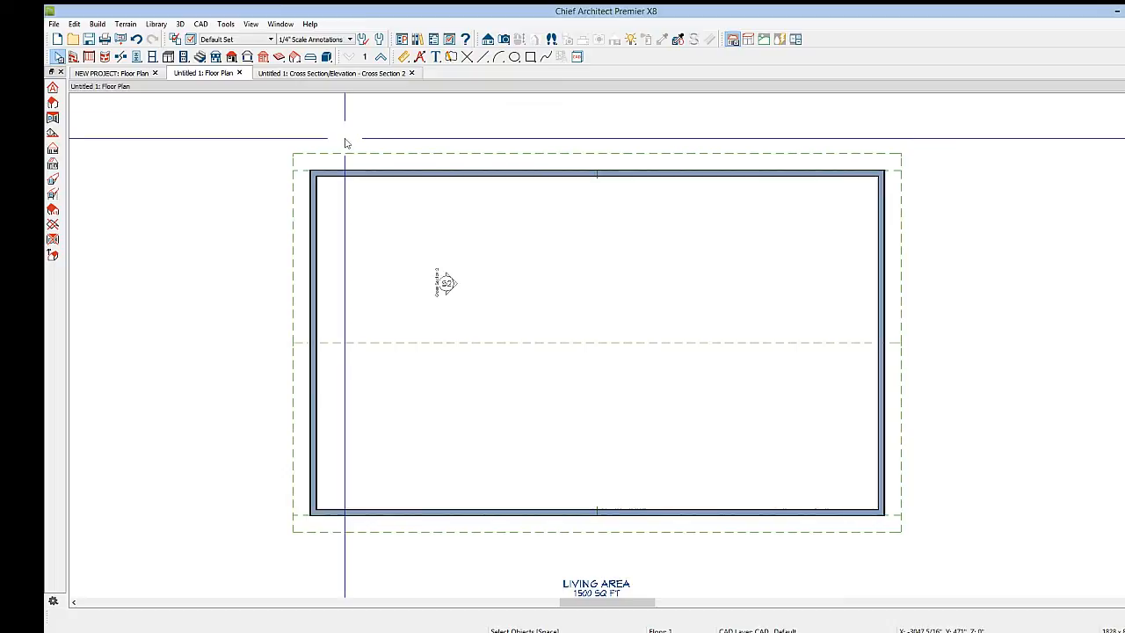
Draw a ceiling plane along the upper exterior wall, extending to about the room's middle
{"action": "left_click", "coordinate": [233, 58]}
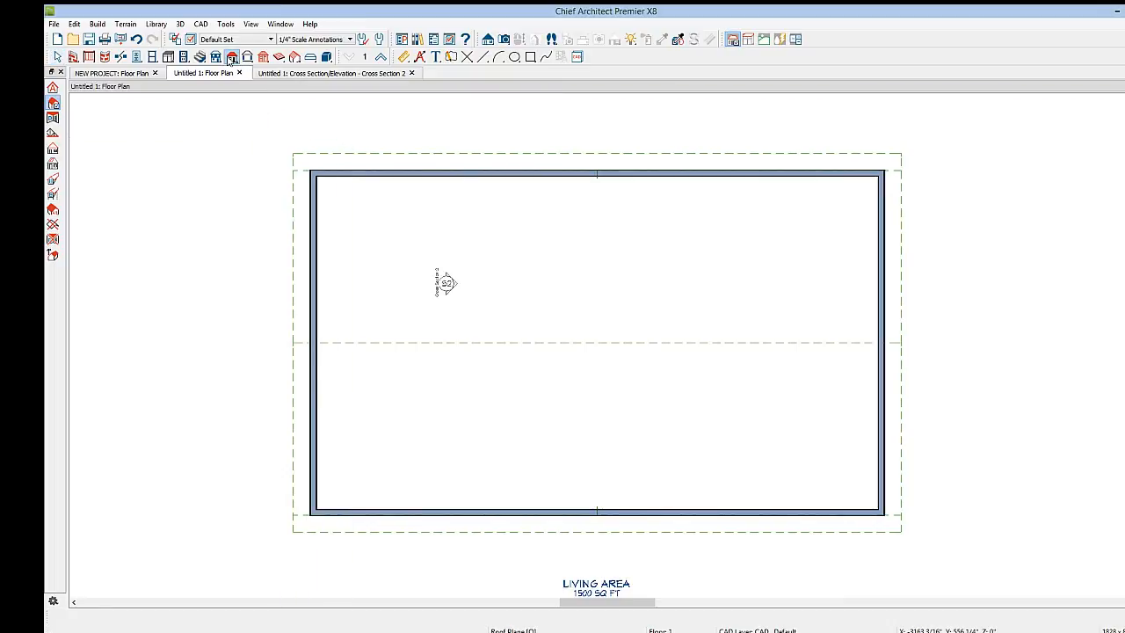
{"action": "left_click", "coordinate": [54, 119]}
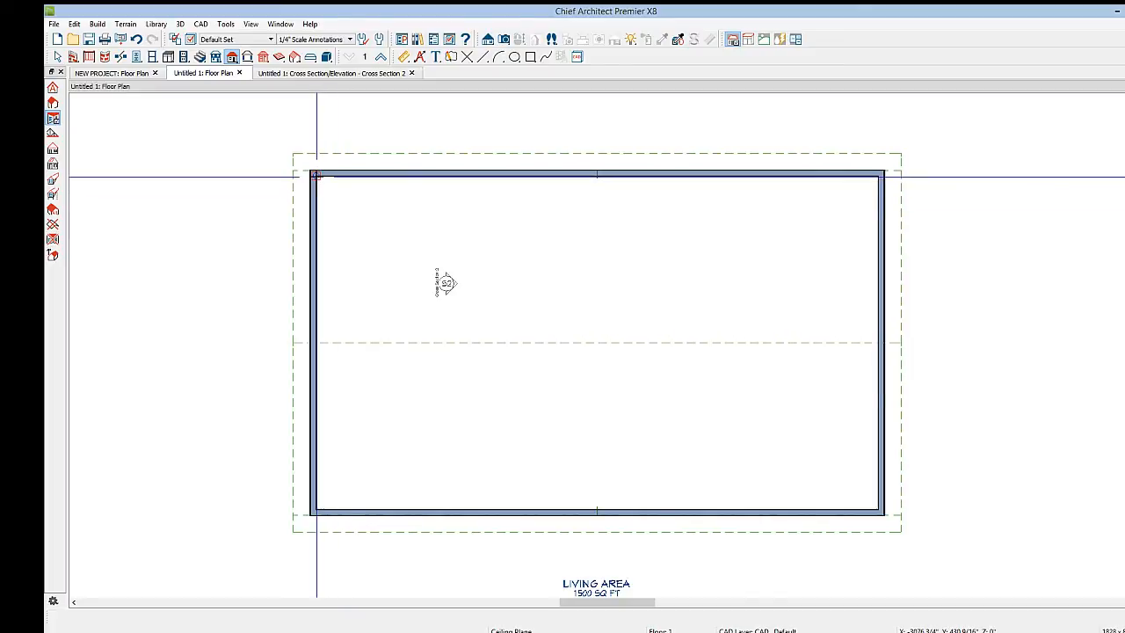
{"action": "mouse_move", "coordinate": [316, 176]}
{"action": "left_mouse_down"}
{"action": "mouse_move", "coordinate": [878, 176]}
{"action": "mouse_move", "coordinate": [862, 310]}
{"action": "left_mouse_up"}
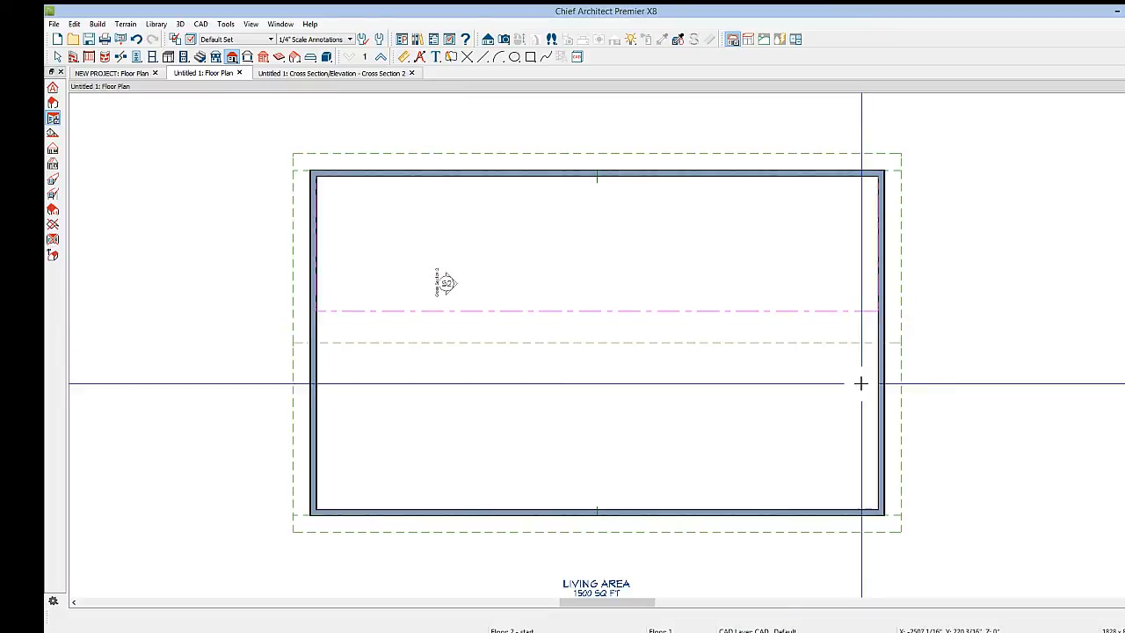
{"action": "key", "text": "space"}
{"action": "left_click", "coordinate": [856, 311]}
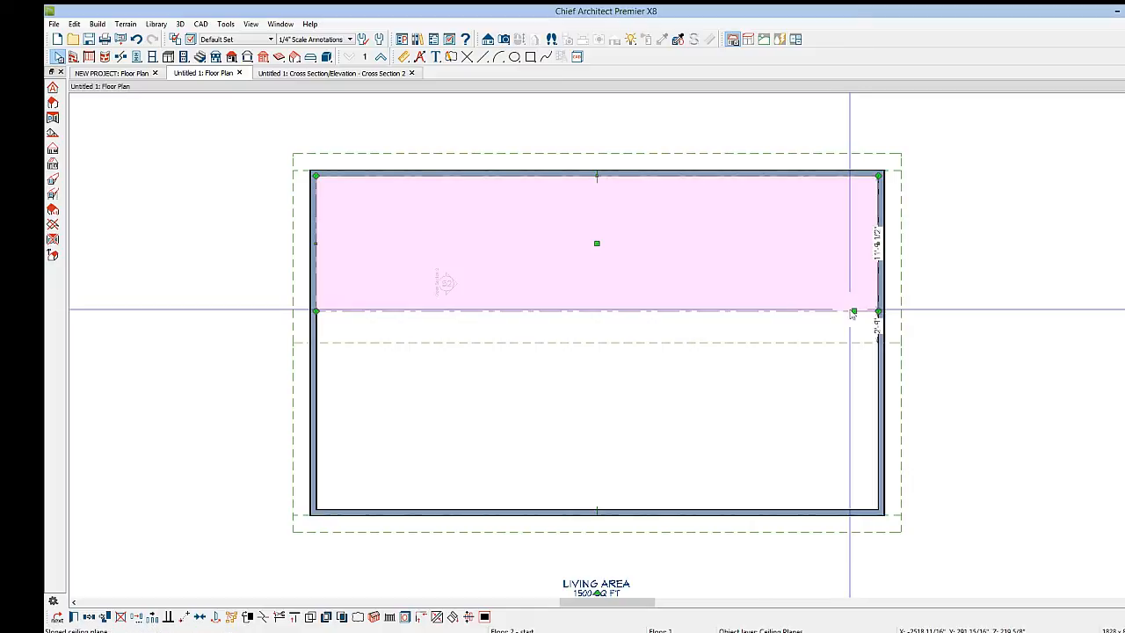
Draw a second ceiling plane along the lower exterior wall toward the room's middle
{"action": "left_click", "coordinate": [53, 118]}
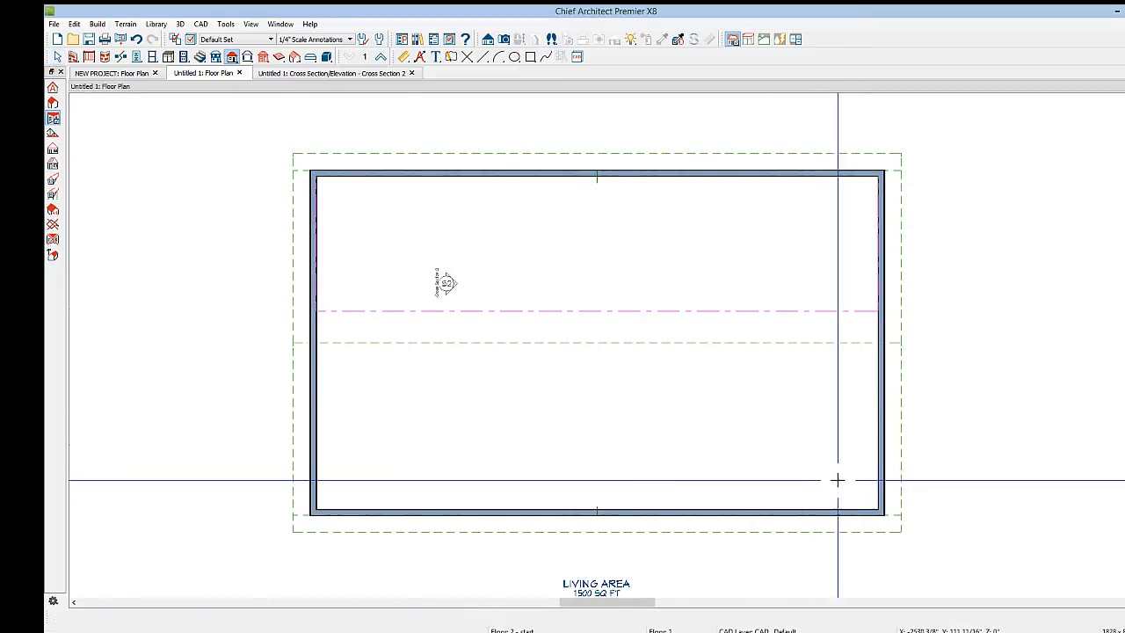
{"action": "left_click_drag", "start_coordinate": [877, 508], "coordinate": [319, 508]}
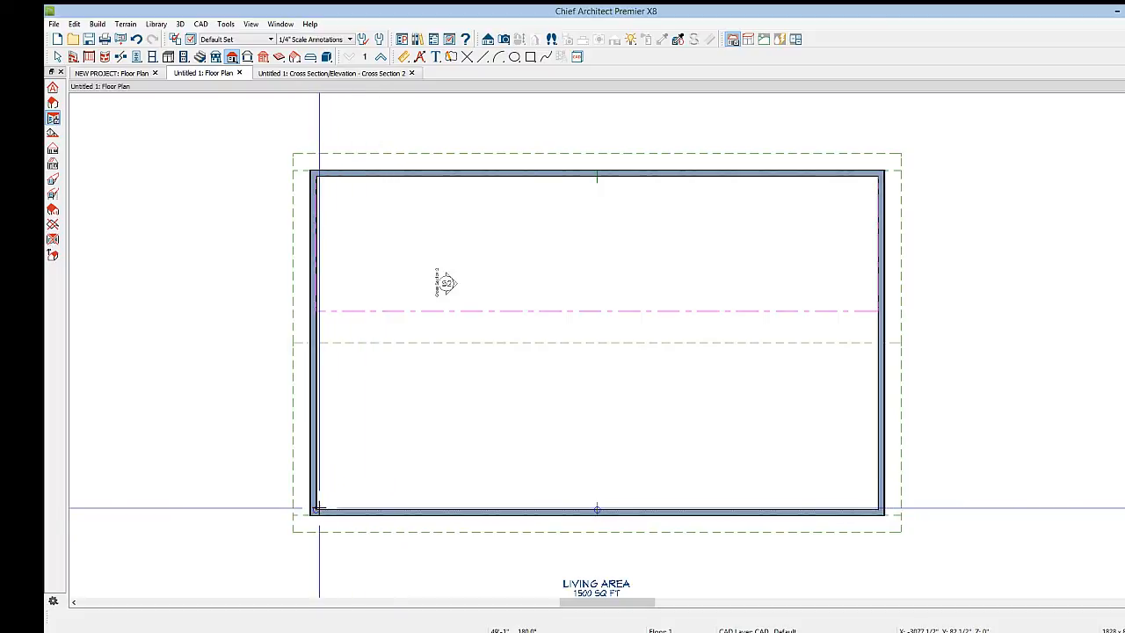
{"action": "left_click", "coordinate": [342, 385]}
{"action": "key", "text": "space"}
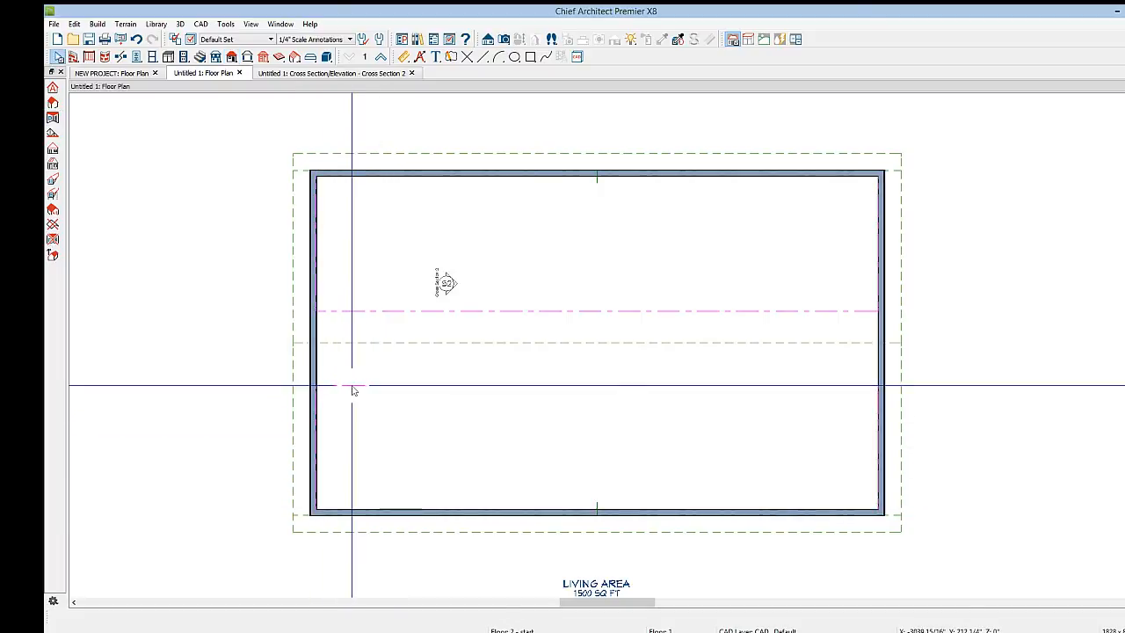
Set the lower ceiling plane's Lock Pitch value to 6
{"action": "left_click", "coordinate": [350, 385]}
{"action": "left_click_drag", "start_coordinate": [350, 384], "coordinate": [377, 313]}
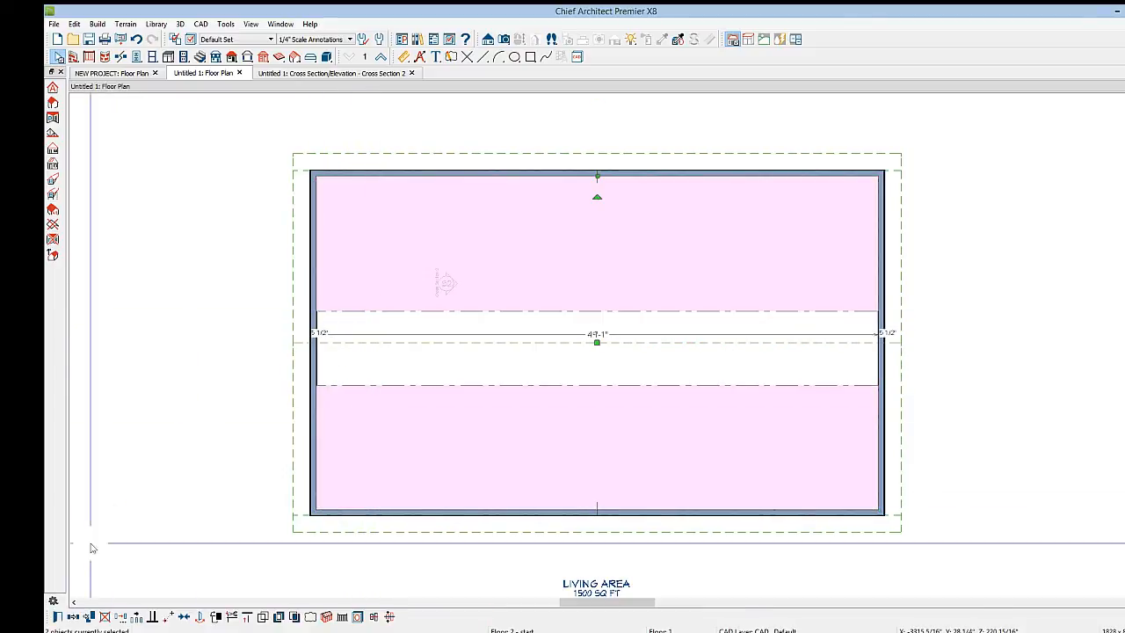
{"action": "left_click", "coordinate": [57, 616]}
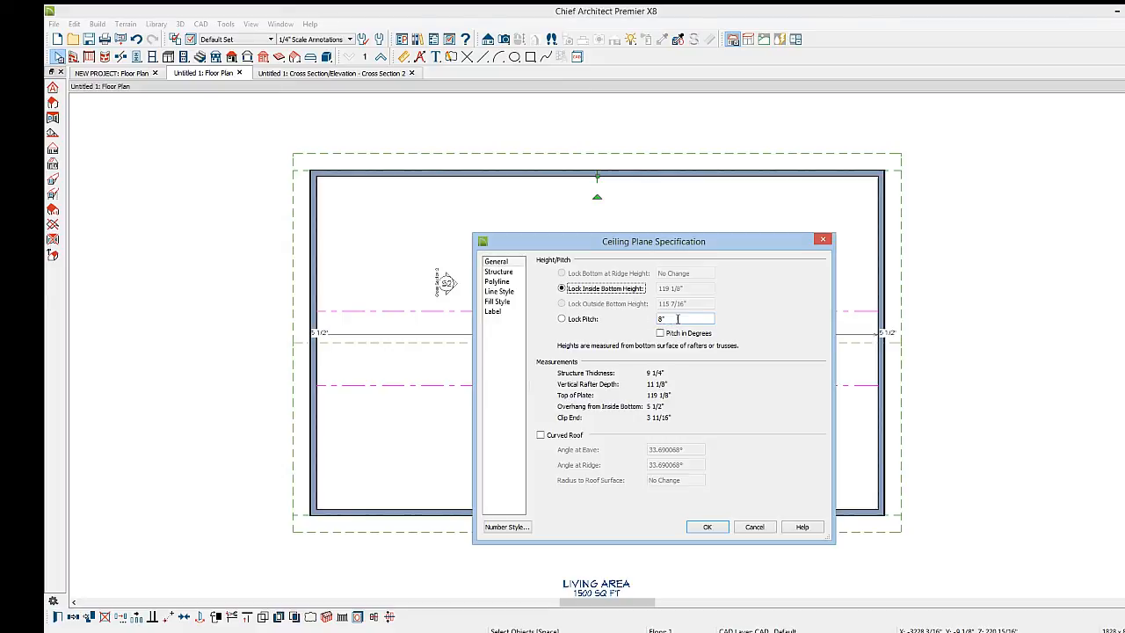
{"action": "left_click_drag", "start_coordinate": [678, 318], "coordinate": [618, 318]}
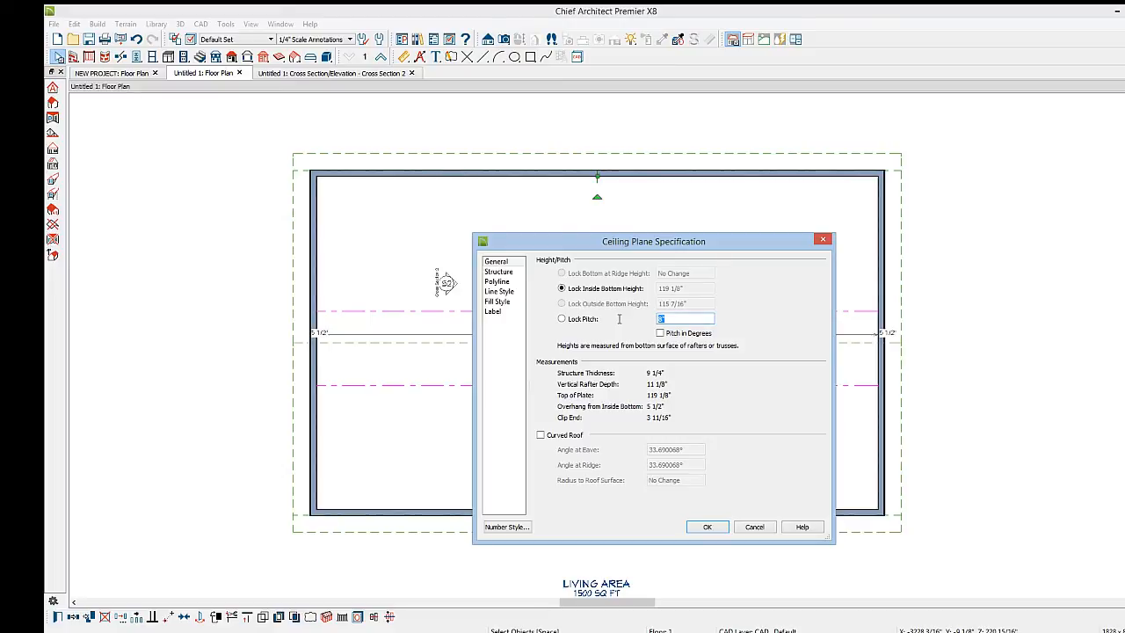
{"action": "left_click", "coordinate": [708, 527]}
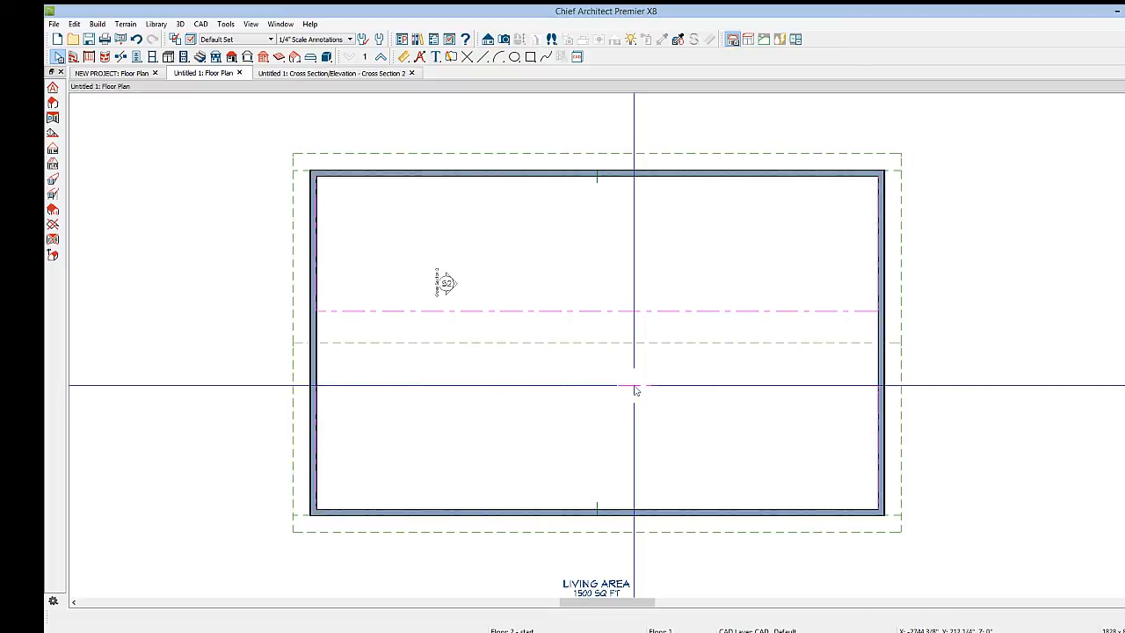
Join the lower ceiling plane to the upper ceiling plane, then check the result in the cross section view
{"action": "left_click", "coordinate": [635, 388]}
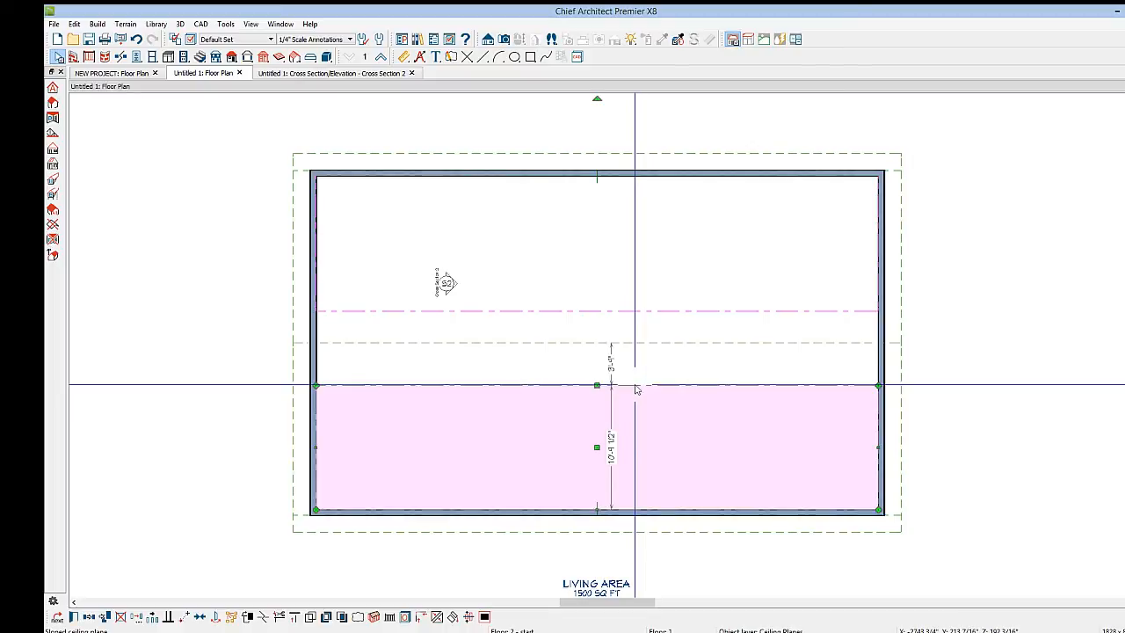
{"action": "left_click", "coordinate": [438, 617]}
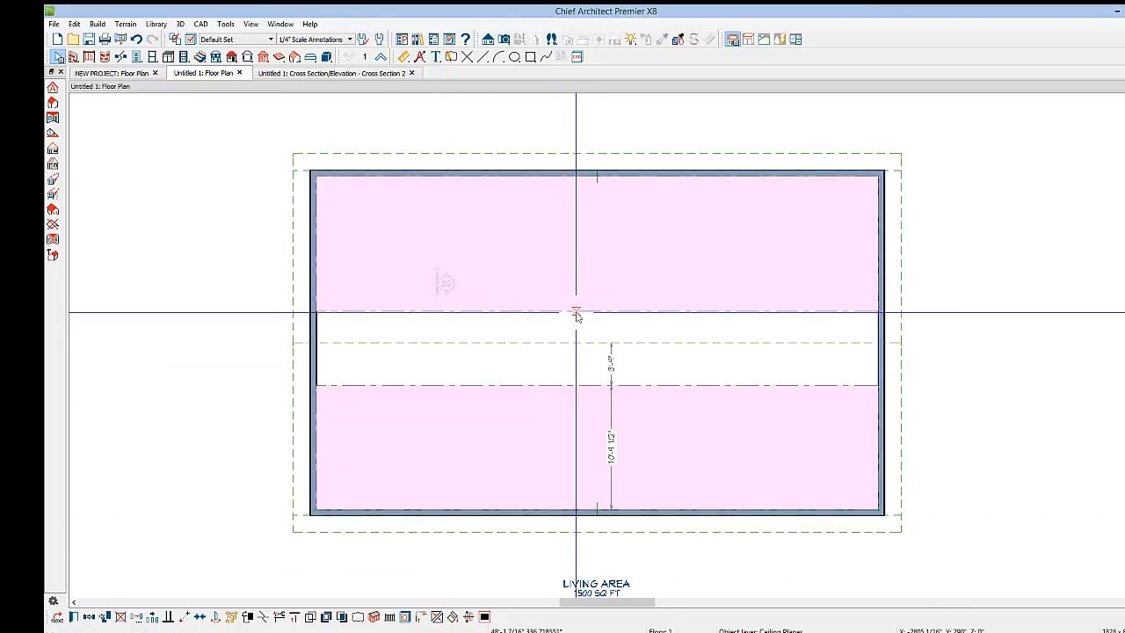
{"action": "left_click", "coordinate": [575, 313]}
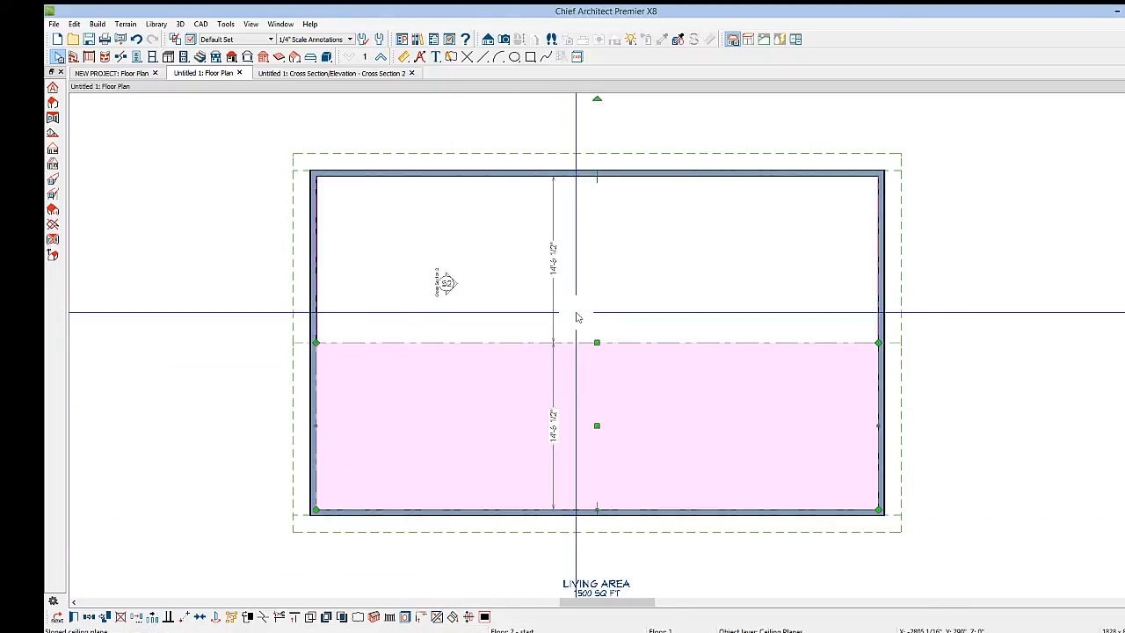
{"action": "key", "text": "Escape"}
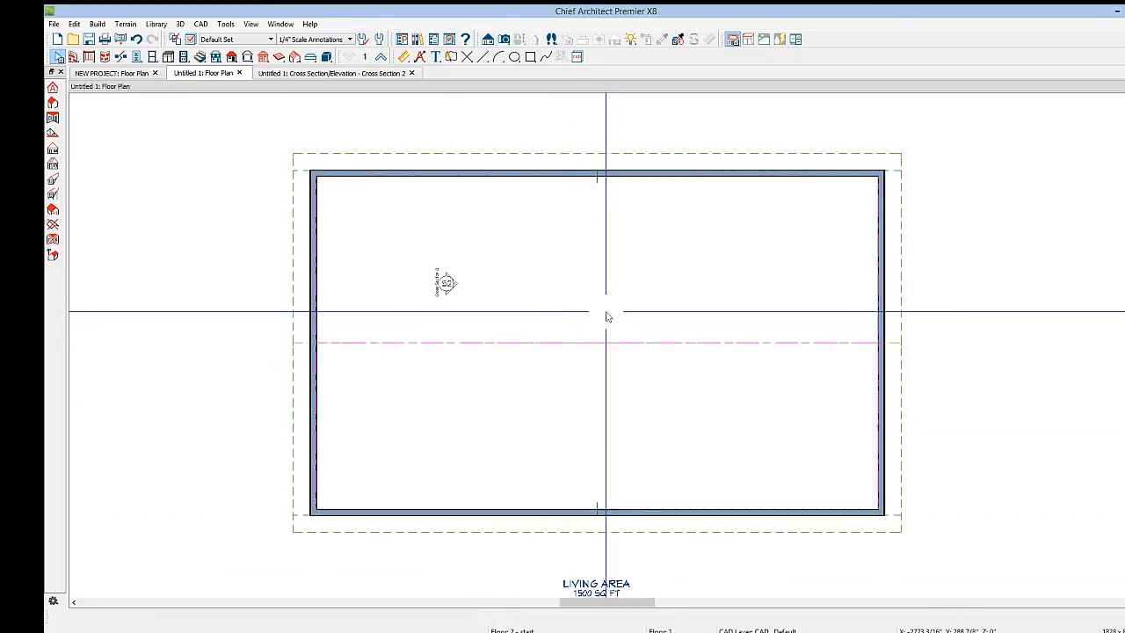
{"action": "left_click", "coordinate": [321, 74]}
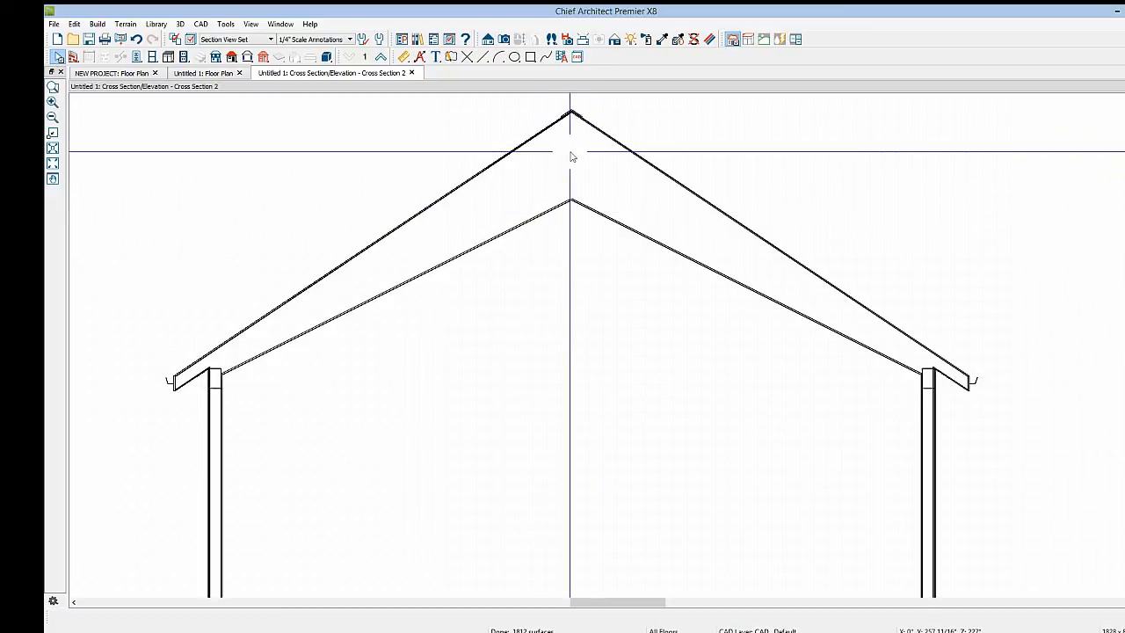
{"action": "left_click", "coordinate": [186, 73]}
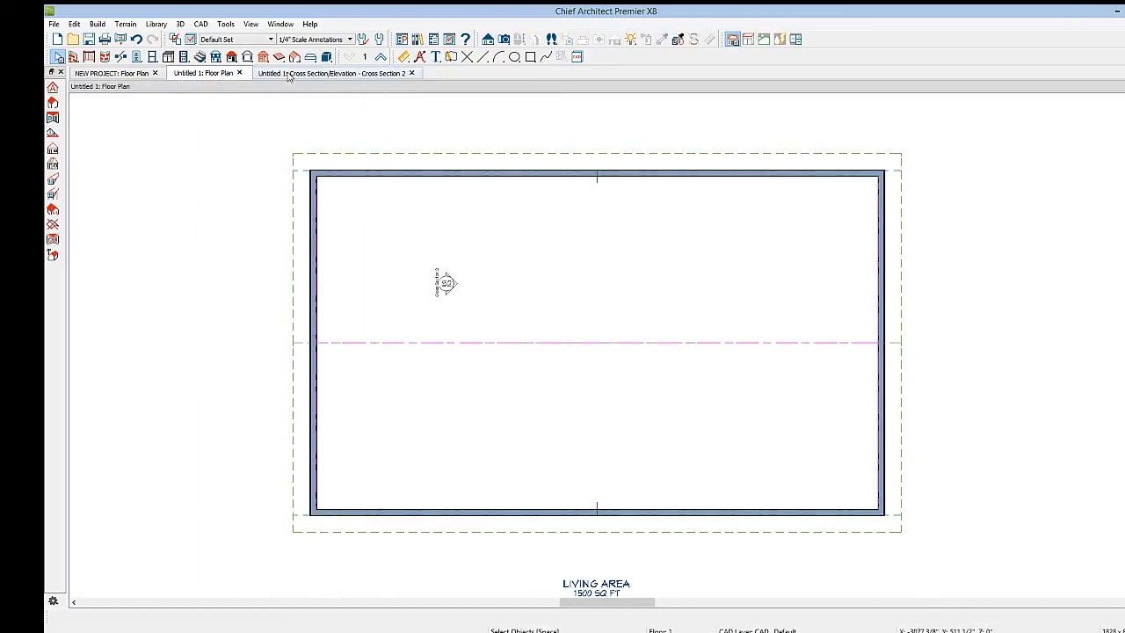
Draw a roof truss across the building's width and view it in the cross section
{"action": "left_click", "coordinate": [294, 56]}
{"action": "left_click", "coordinate": [53, 118]}
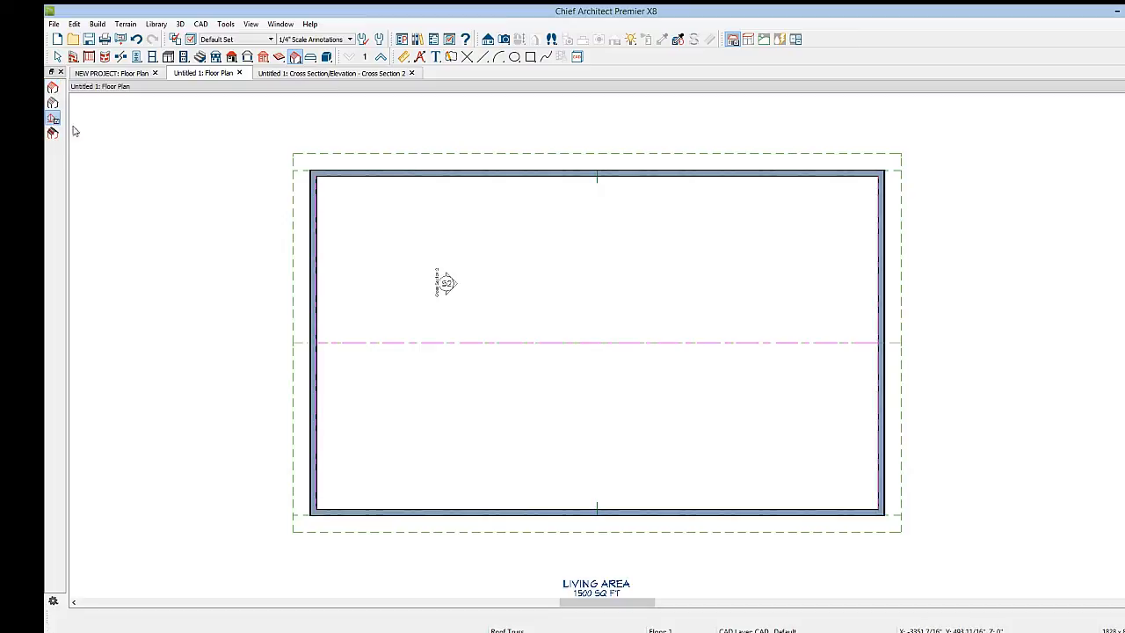
{"action": "left_click_drag", "start_coordinate": [465, 170], "coordinate": [484, 419]}
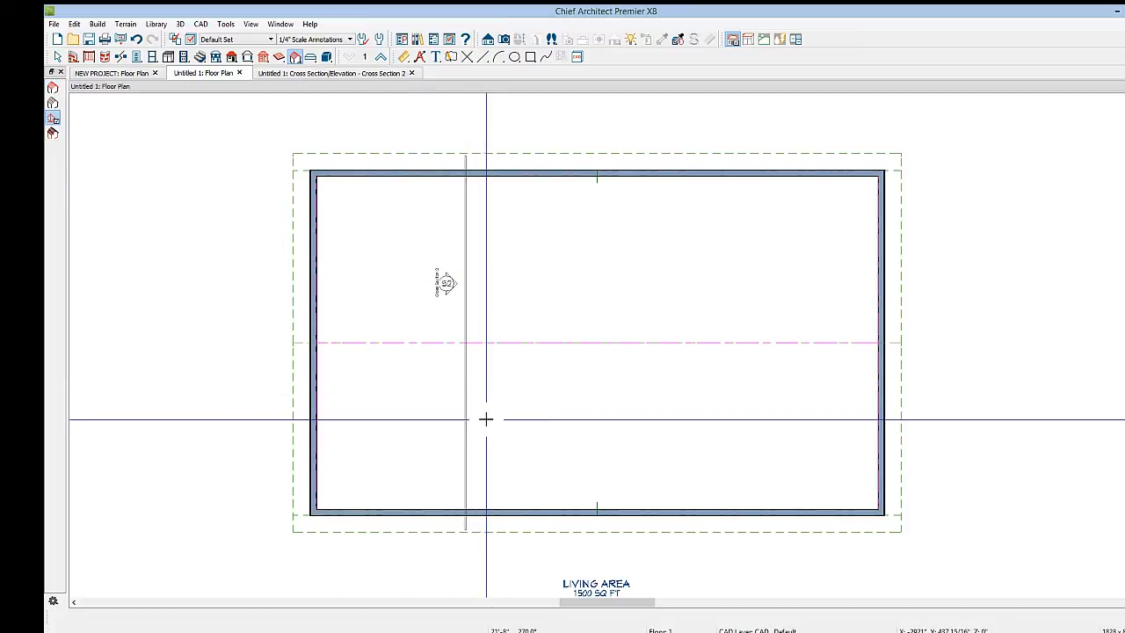
{"action": "left_click", "coordinate": [330, 73]}
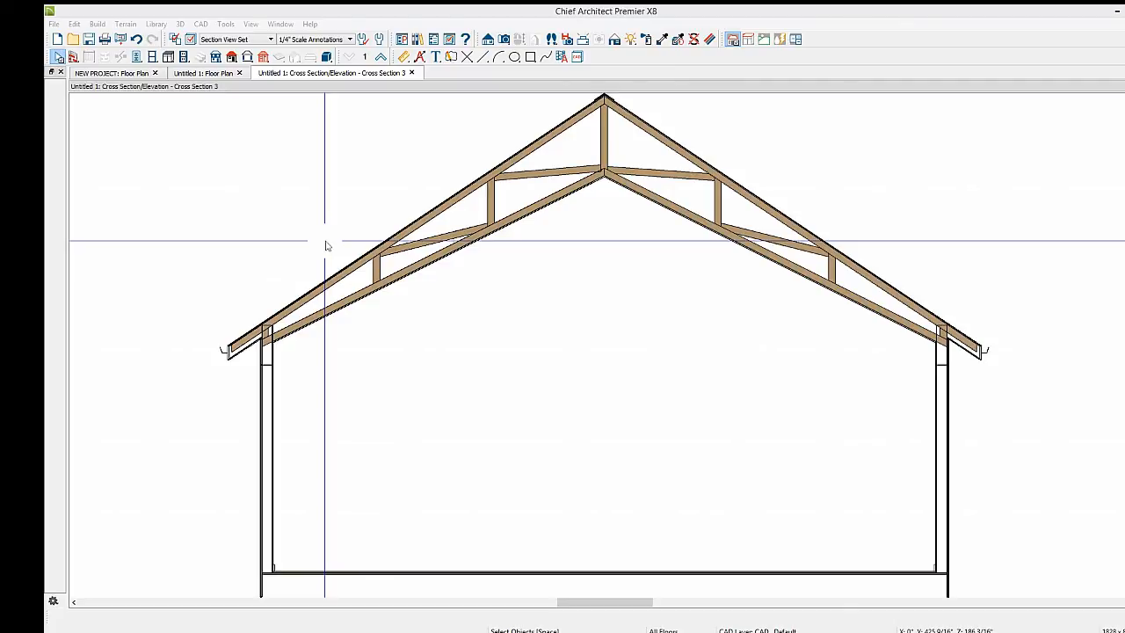
{"action": "left_click", "coordinate": [203, 73]}
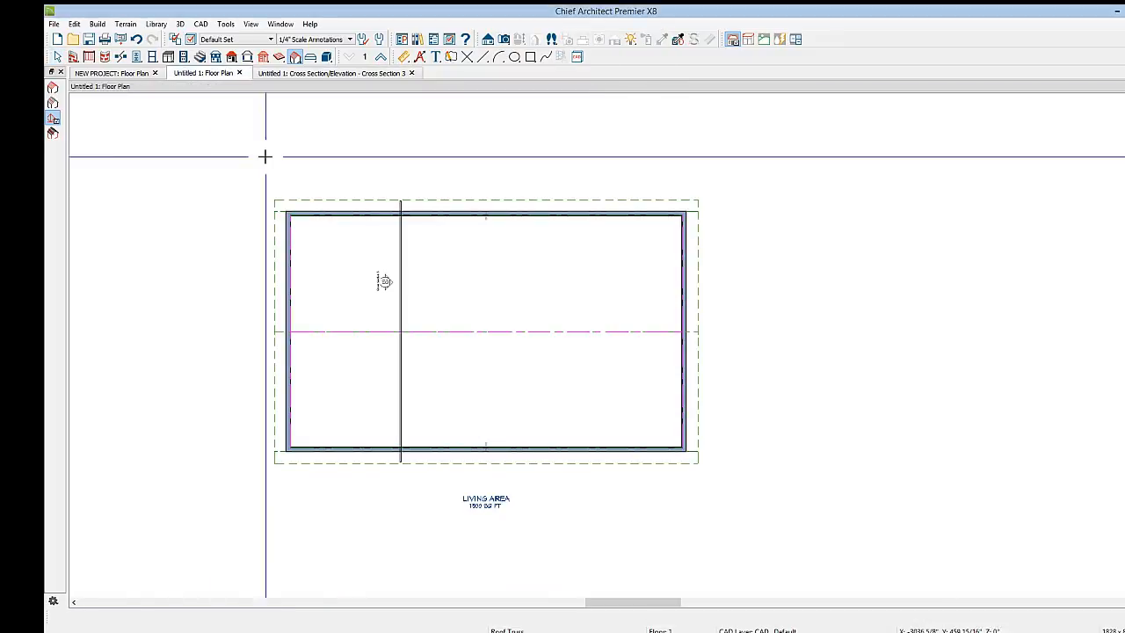
Position the truss 24 inches from the left exterior wall
{"action": "key", "text": "space"}
{"action": "left_click", "coordinate": [400, 307]}
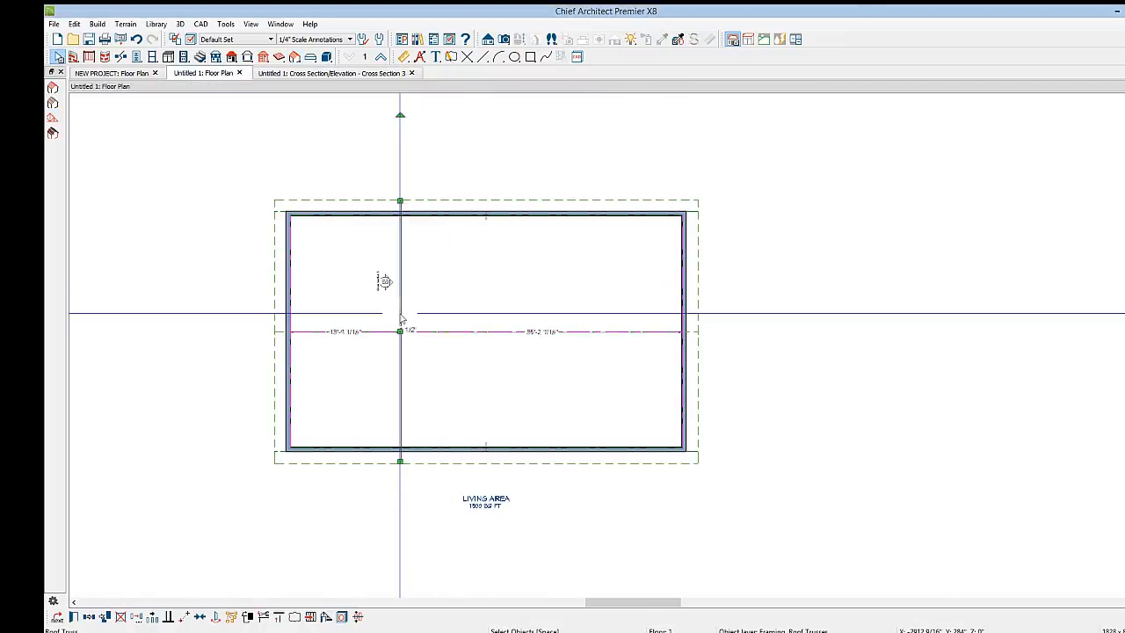
{"action": "left_click", "coordinate": [349, 331]}
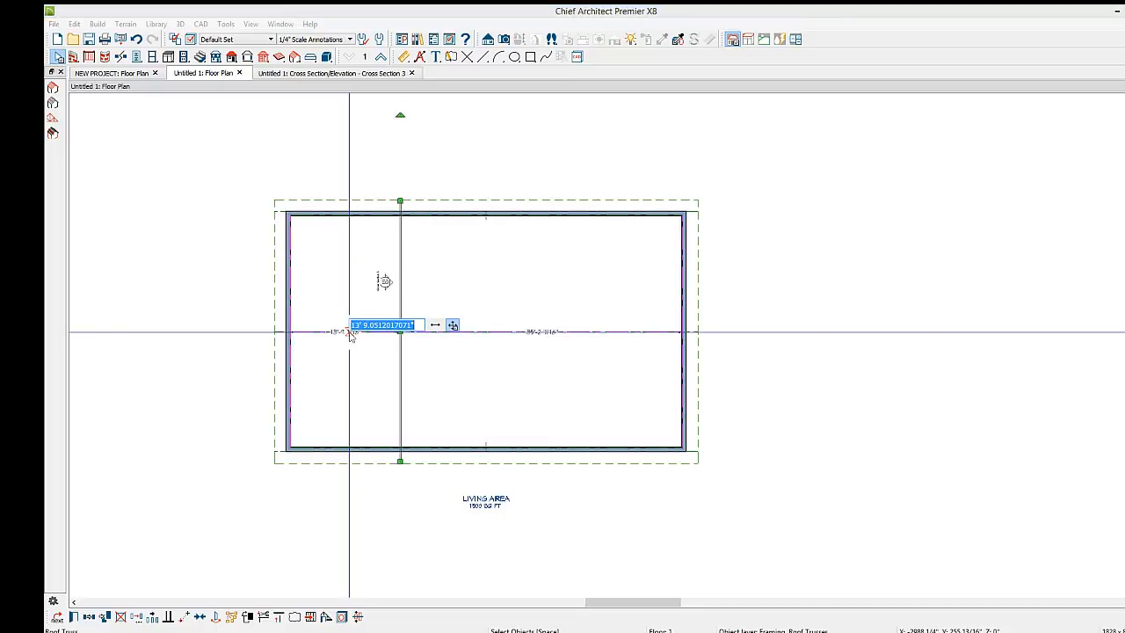
{"action": "type", "text": "24"}
{"action": "key", "text": "Return"}
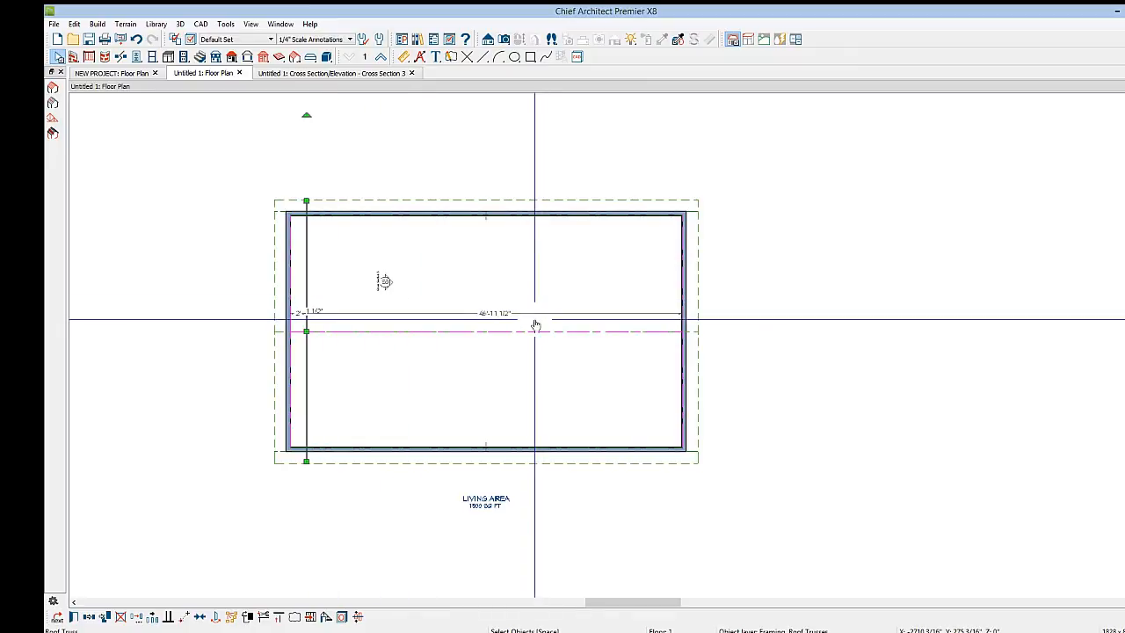
Multiple-copy the truss across the building at 24 inch spacing
{"action": "left_click", "coordinate": [155, 619]}
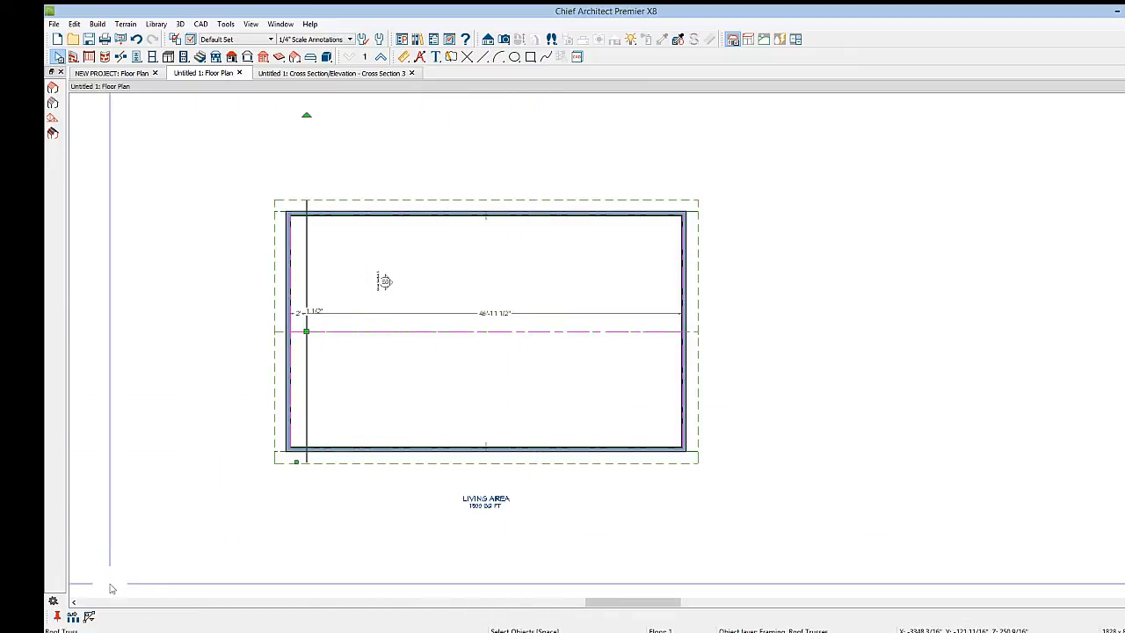
{"action": "left_click", "coordinate": [73, 616]}
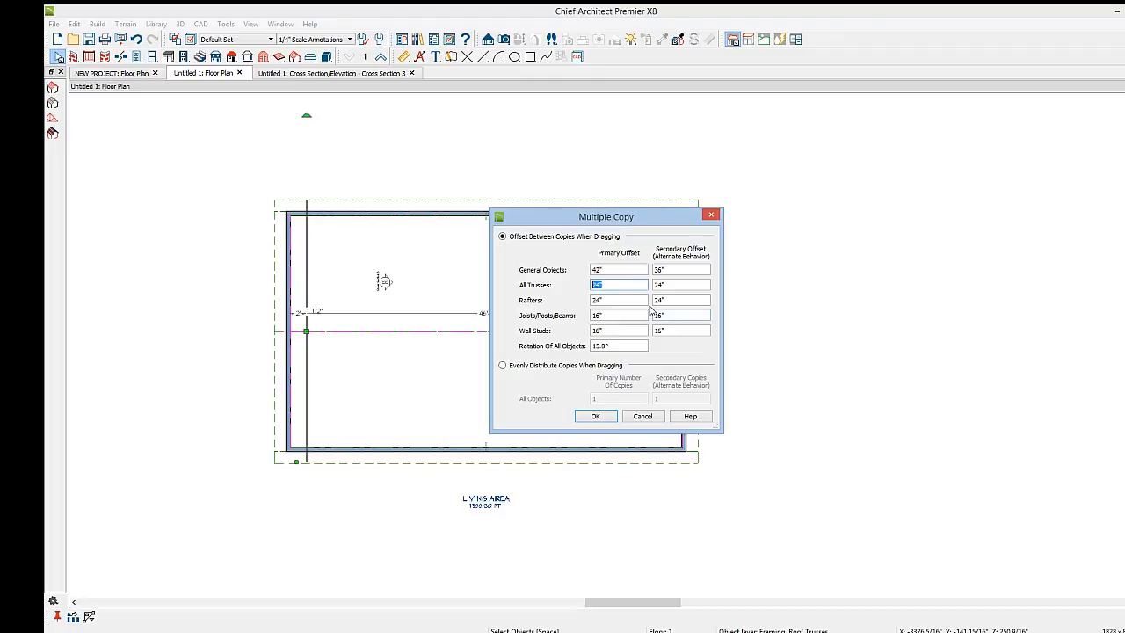
{"action": "left_click", "coordinate": [596, 416]}
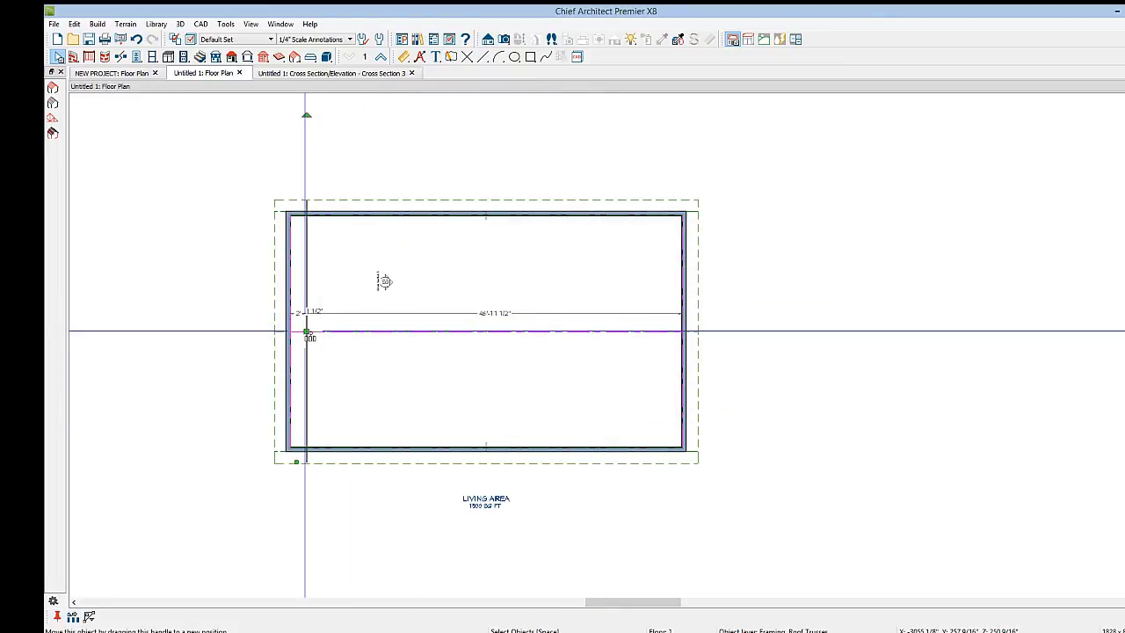
{"action": "left_click_drag", "start_coordinate": [308, 334], "coordinate": [686, 331]}
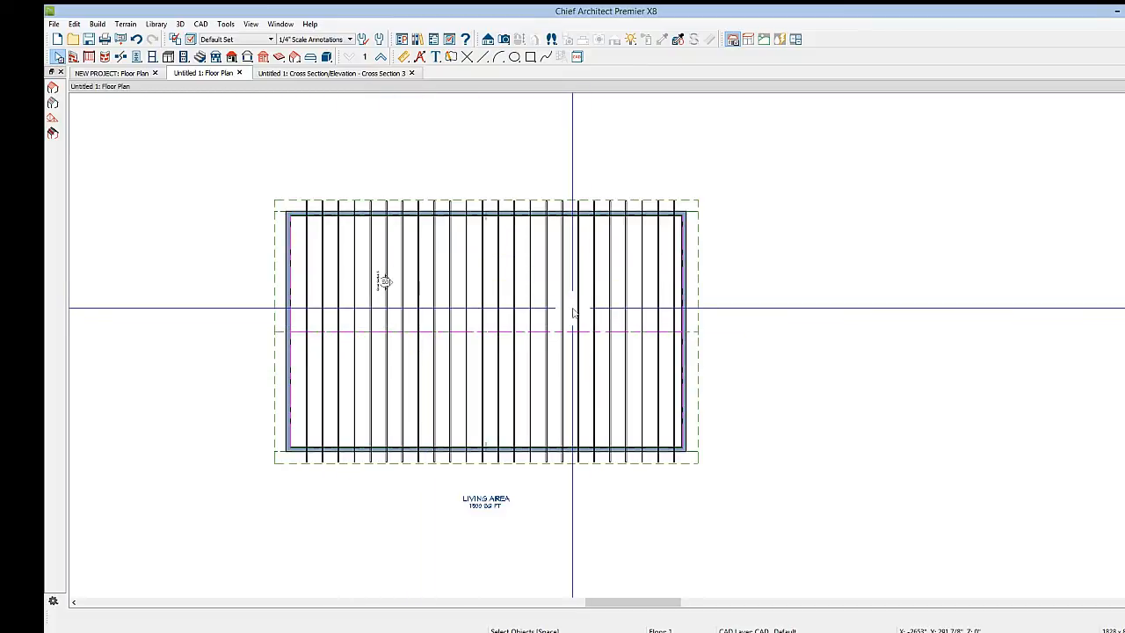
Open a 3D framing overview to inspect the trusses, then return to the floor plan
{"action": "left_click", "coordinate": [503, 39]}
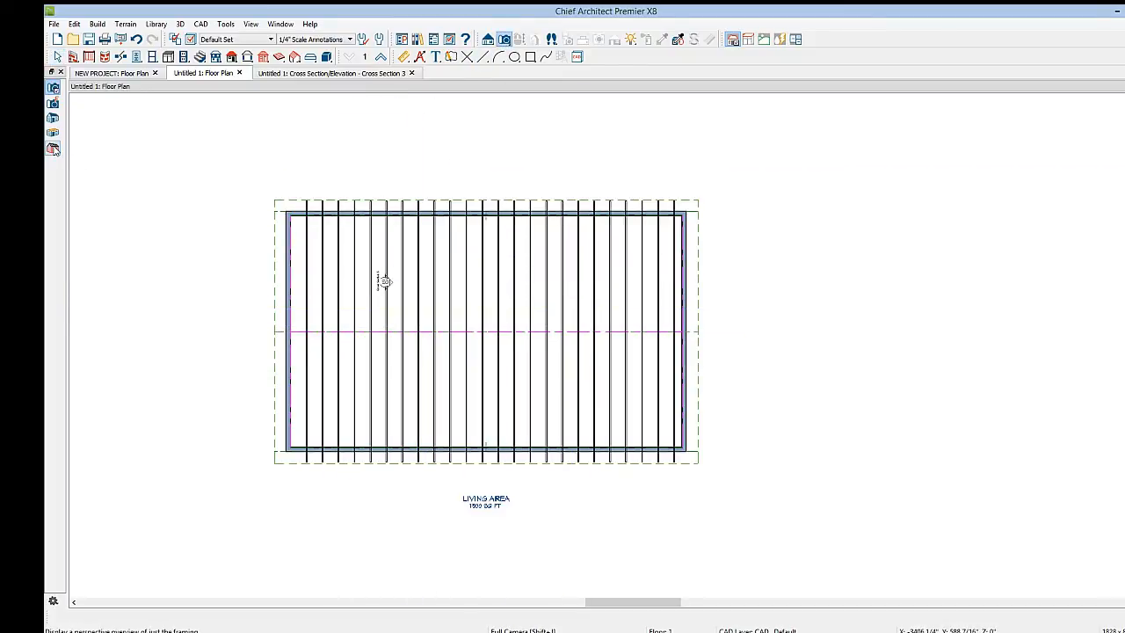
{"action": "left_click", "coordinate": [384, 280]}
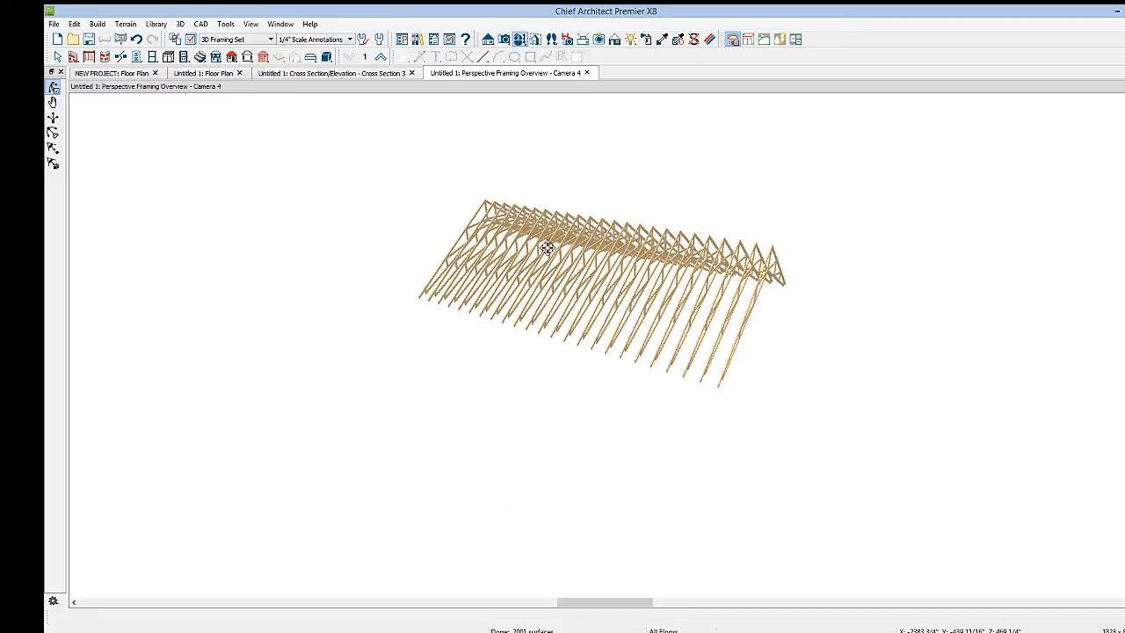
{"action": "mouse_move", "coordinate": [534, 247]}
{"action": "left_mouse_down"}
{"action": "mouse_move", "coordinate": [582, 273]}
{"action": "mouse_move", "coordinate": [553, 250]}
{"action": "left_mouse_up"}
{"action": "left_click", "coordinate": [203, 73]}
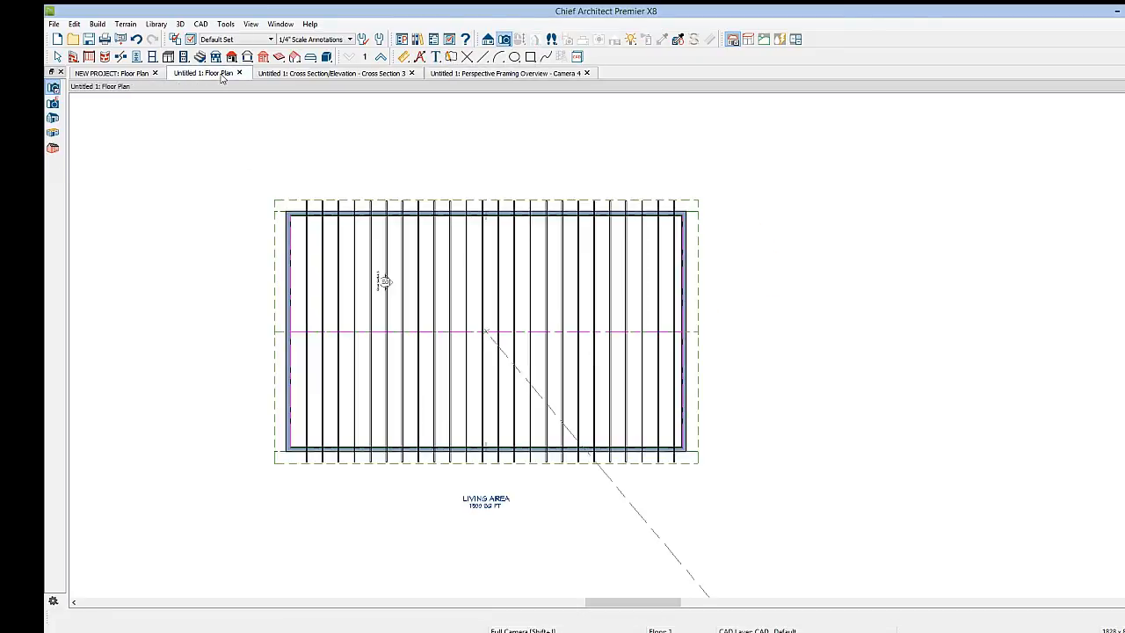
Move the first truss flush against the left exterior wall
{"action": "scroll", "coordinate": [297, 331], "scroll_direction": "up", "scroll_amount": 2}
{"action": "left_click", "coordinate": [317, 334]}
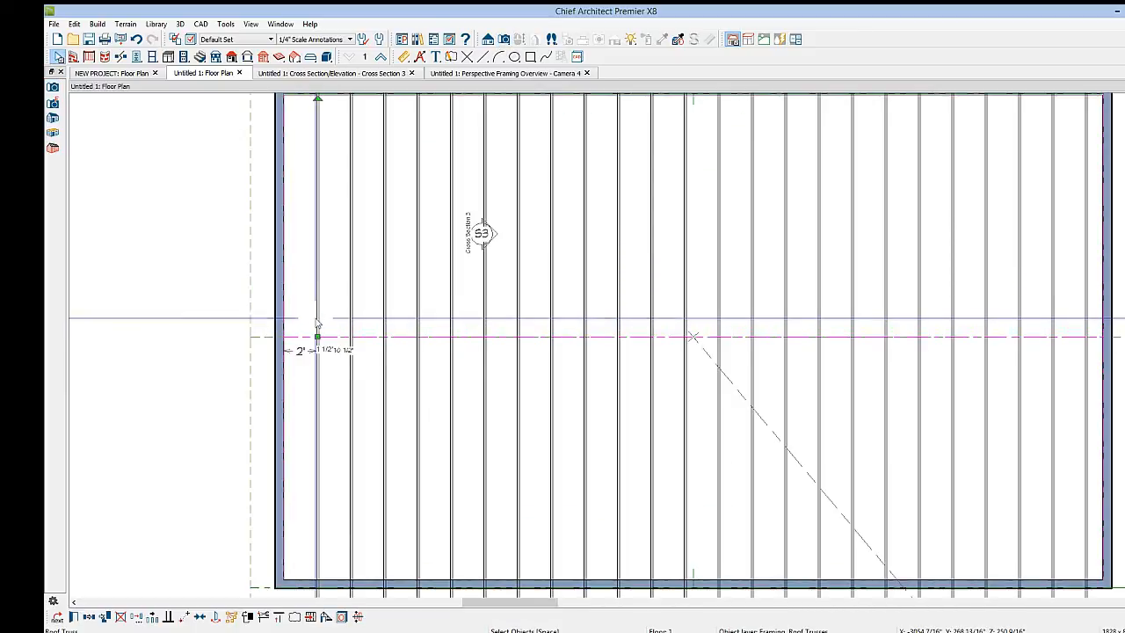
{"action": "left_click", "coordinate": [89, 618]}
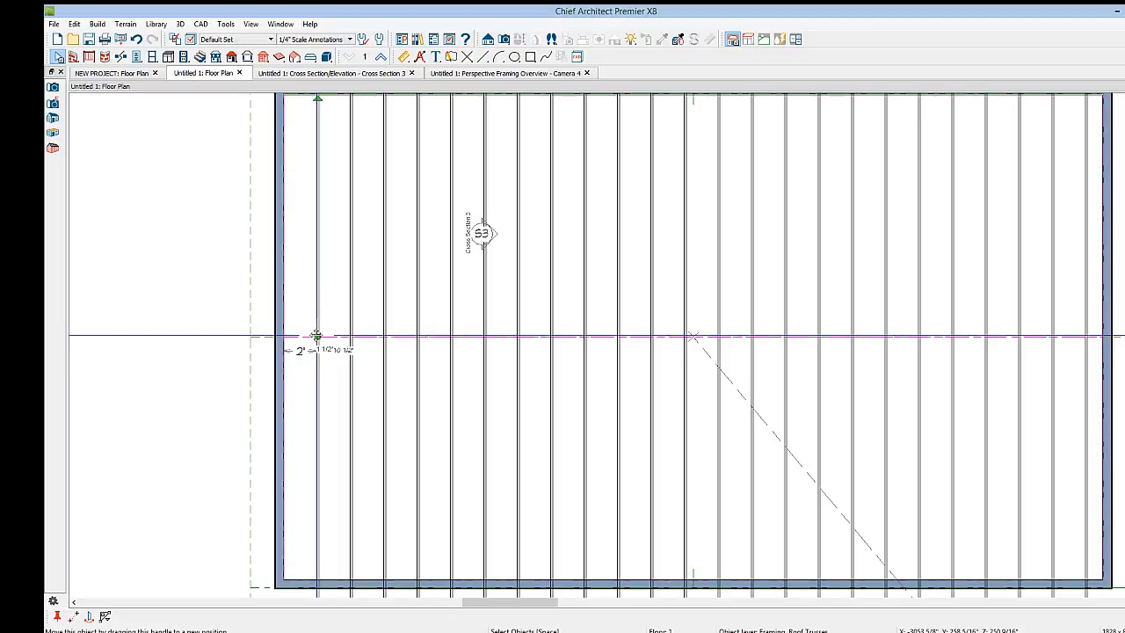
{"action": "left_click", "coordinate": [307, 334]}
{"action": "left_click_drag", "start_coordinate": [308, 335], "coordinate": [275, 334]}
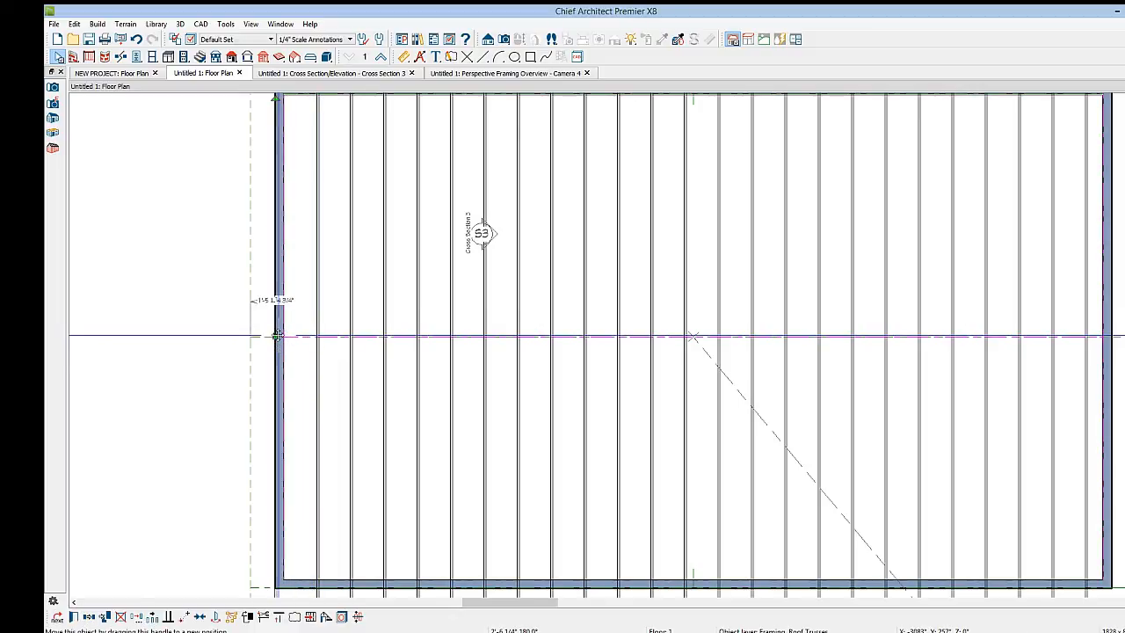
Set the selected first truss as an End Truss in its truss specification
{"action": "left_click", "coordinate": [74, 619]}
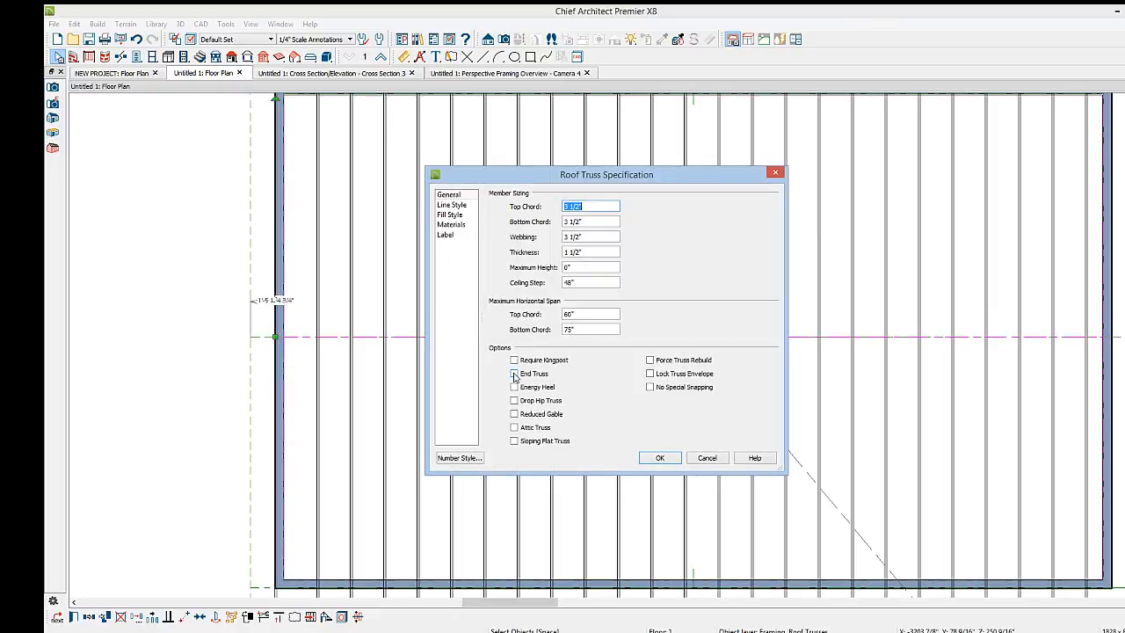
{"action": "left_click", "coordinate": [514, 374]}
{"action": "left_click", "coordinate": [660, 457]}
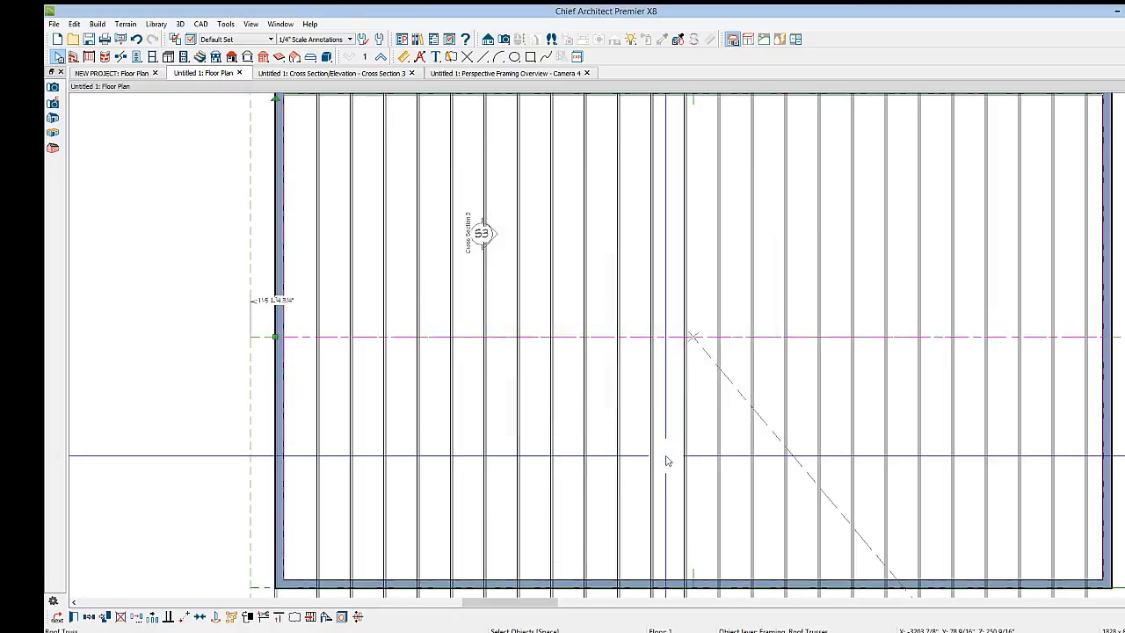
Open the 3D framing overview and orbit around it to inspect the end truss
{"action": "left_click", "coordinate": [516, 73]}
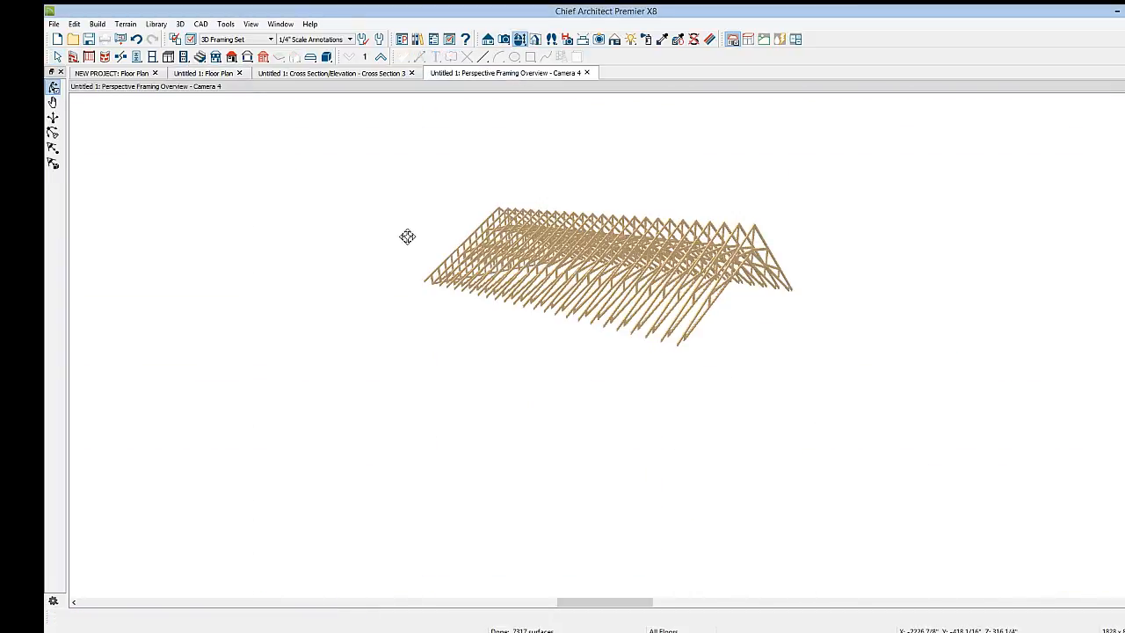
{"action": "left_click_drag", "start_coordinate": [407, 236], "coordinate": [472, 304]}
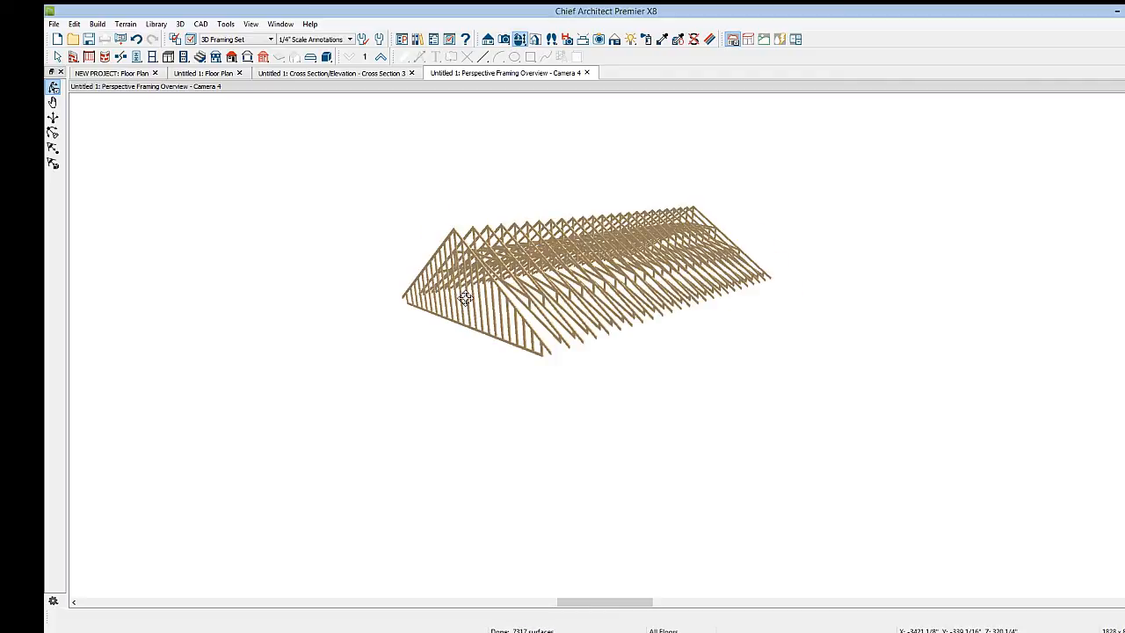
{"action": "left_click_drag", "start_coordinate": [465, 299], "coordinate": [557, 285]}
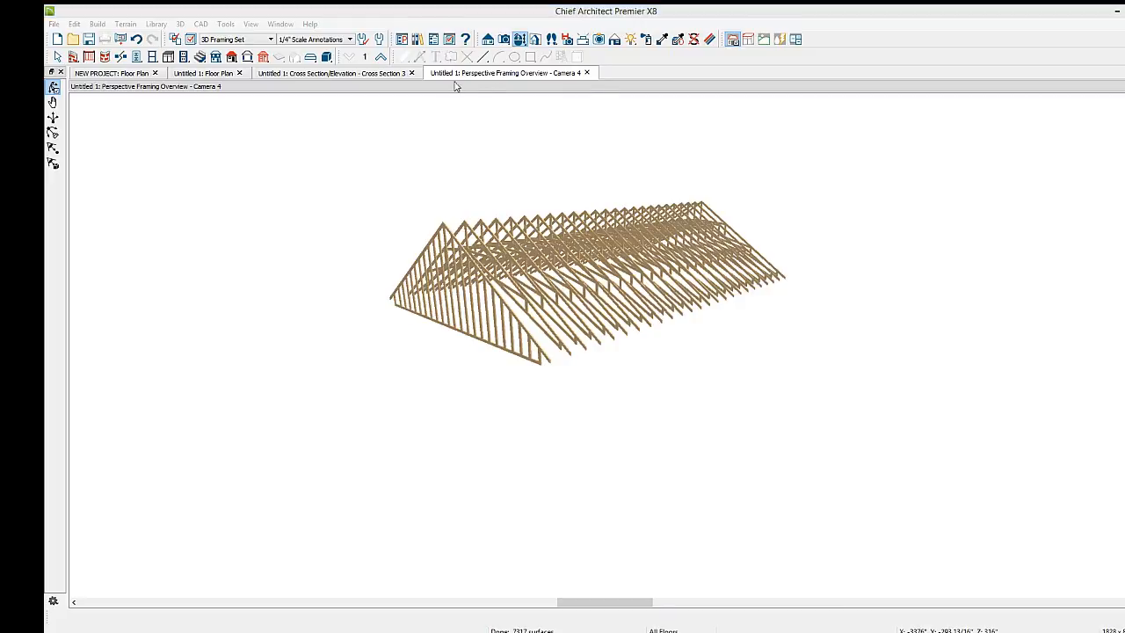
Close the cross section, framing overview and floor plan views of the untitled plan without saving
{"action": "left_click", "coordinate": [411, 73]}
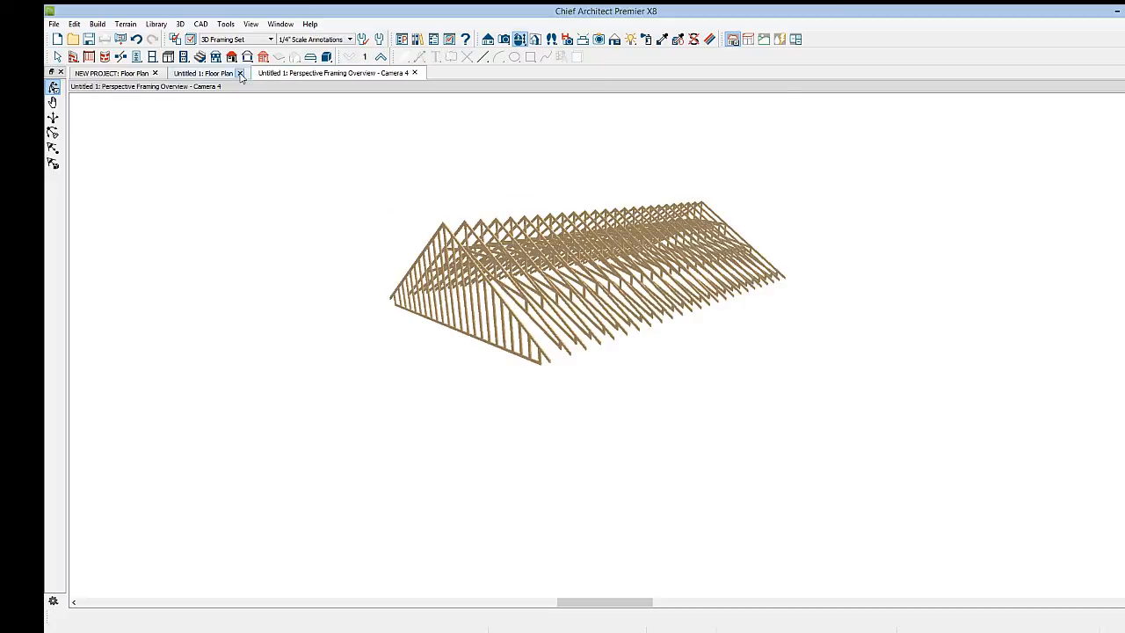
{"action": "left_click", "coordinate": [411, 73]}
{"action": "left_click", "coordinate": [239, 72]}
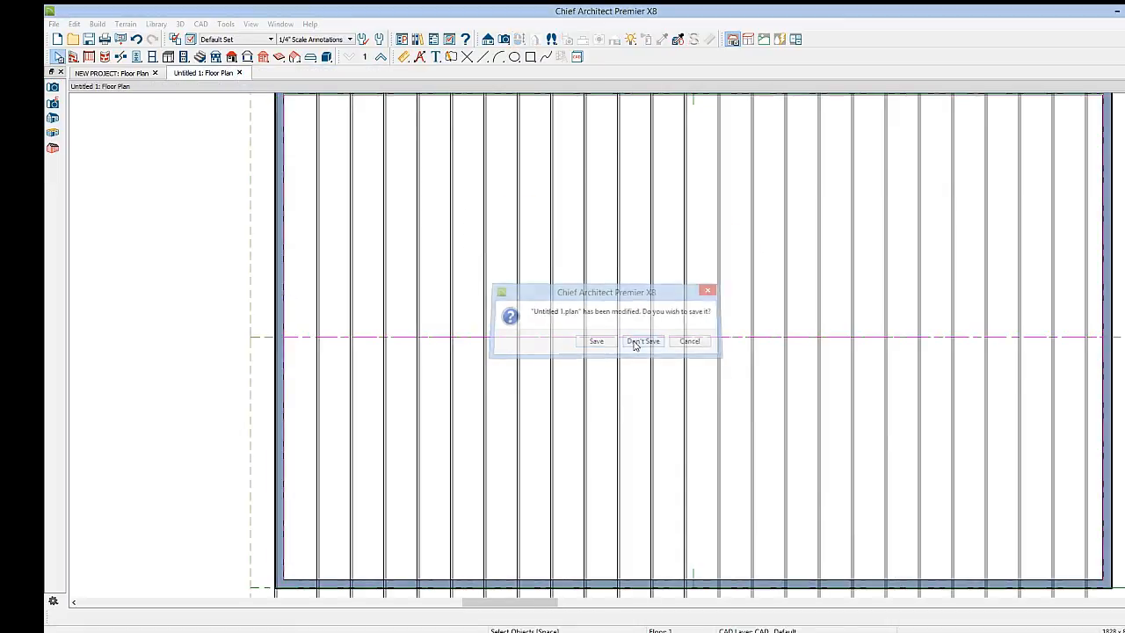
{"action": "left_click", "coordinate": [637, 341]}
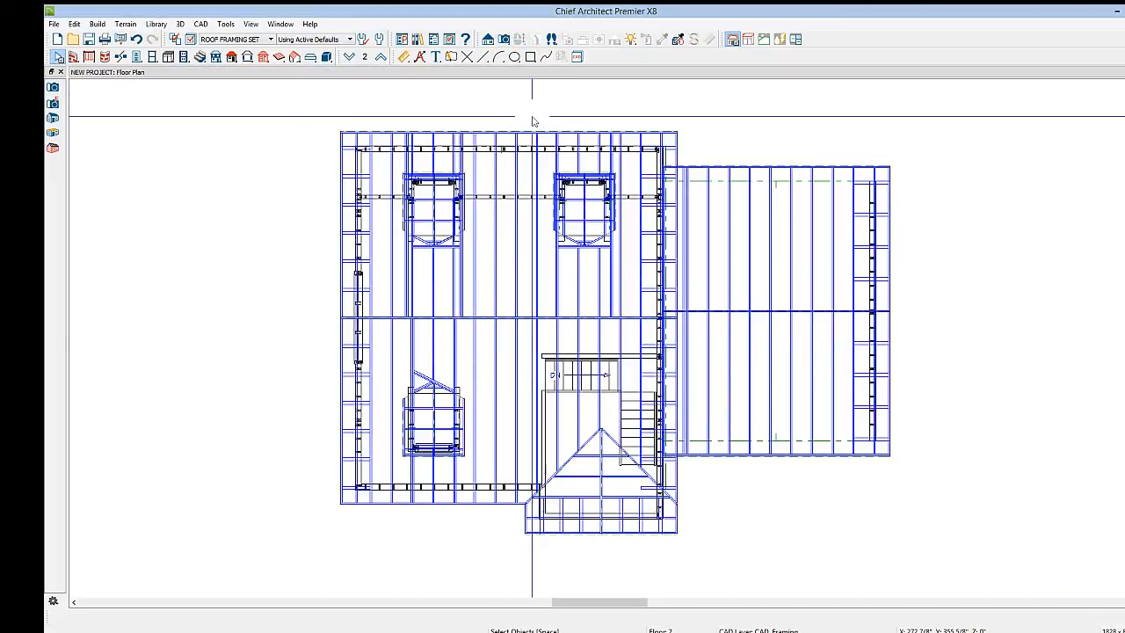